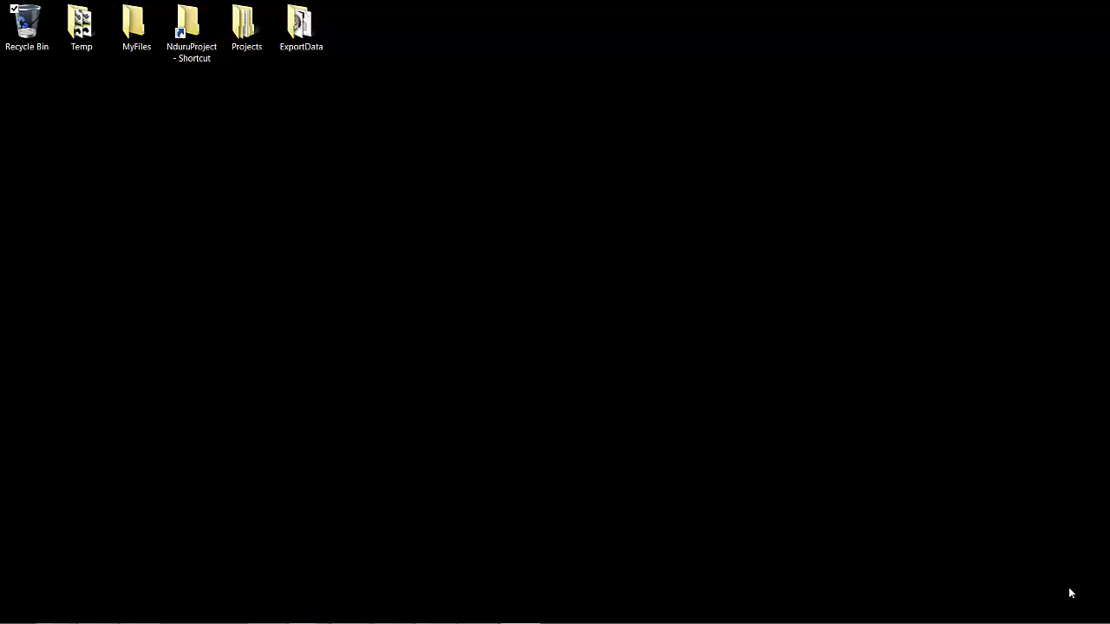
Step: Switch to the open ZBrush window
key(alt+Tab)
key(alt+Tab)
key(alt+Tab)
key(alt+Tab)
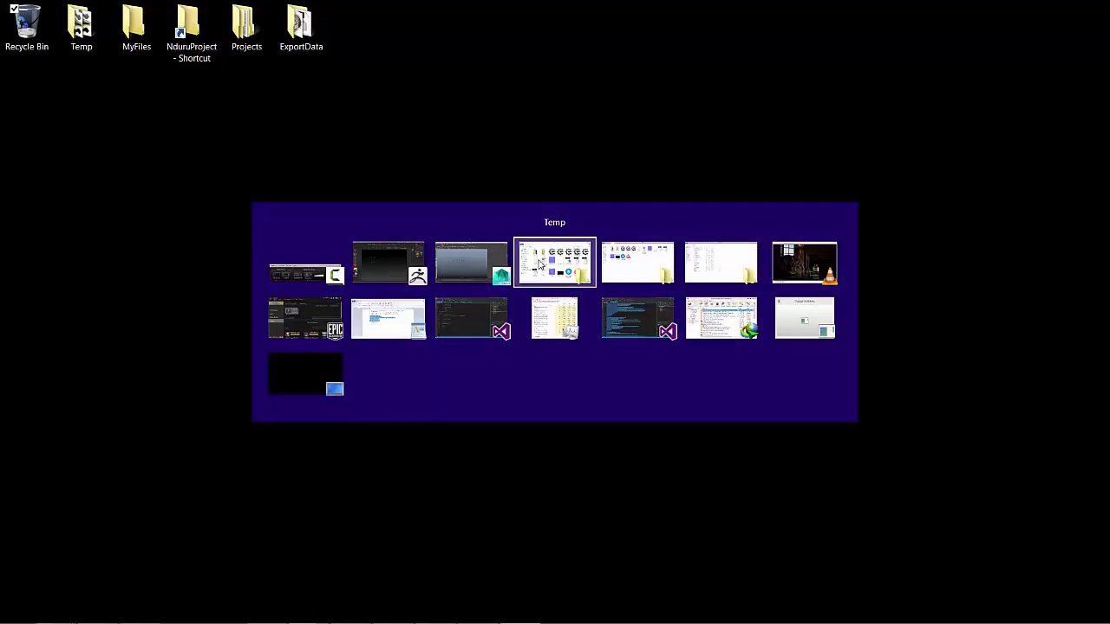
click(388, 263)
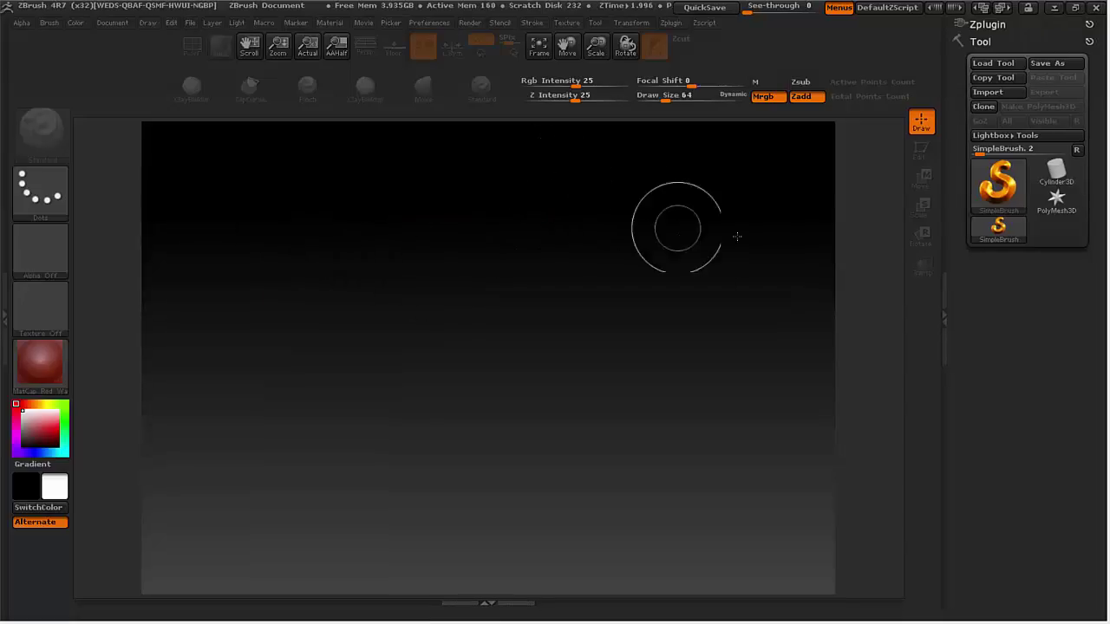
Step: Draw a Plane3D on the canvas, enter Edit mode and convert it to a PolyMesh3D
click(998, 182)
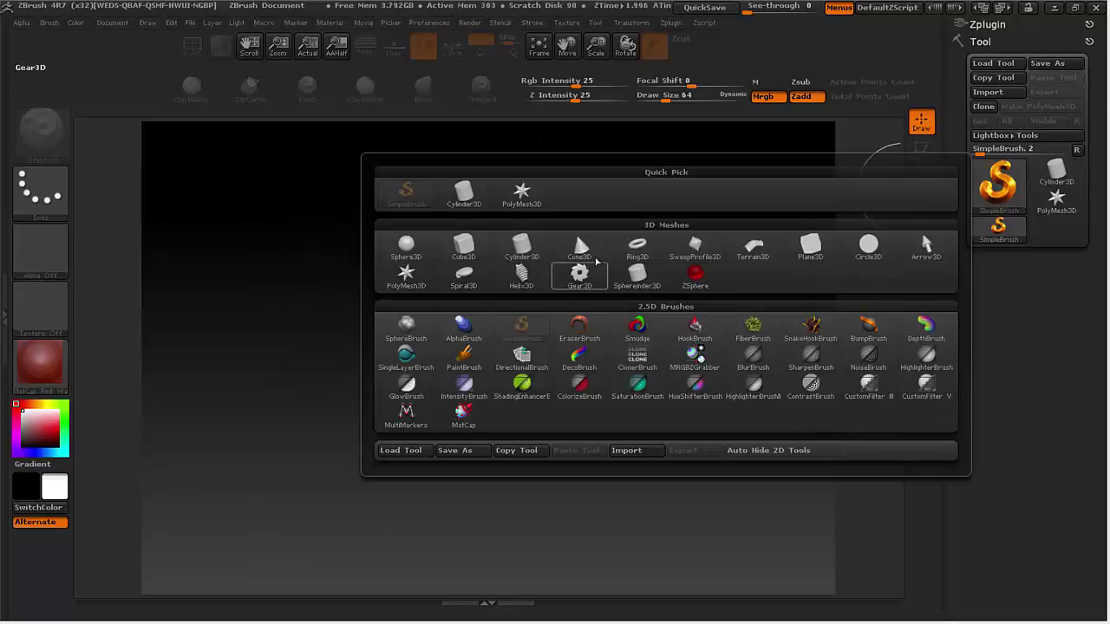
click(810, 247)
drag(517, 323, 530, 501)
click(921, 151)
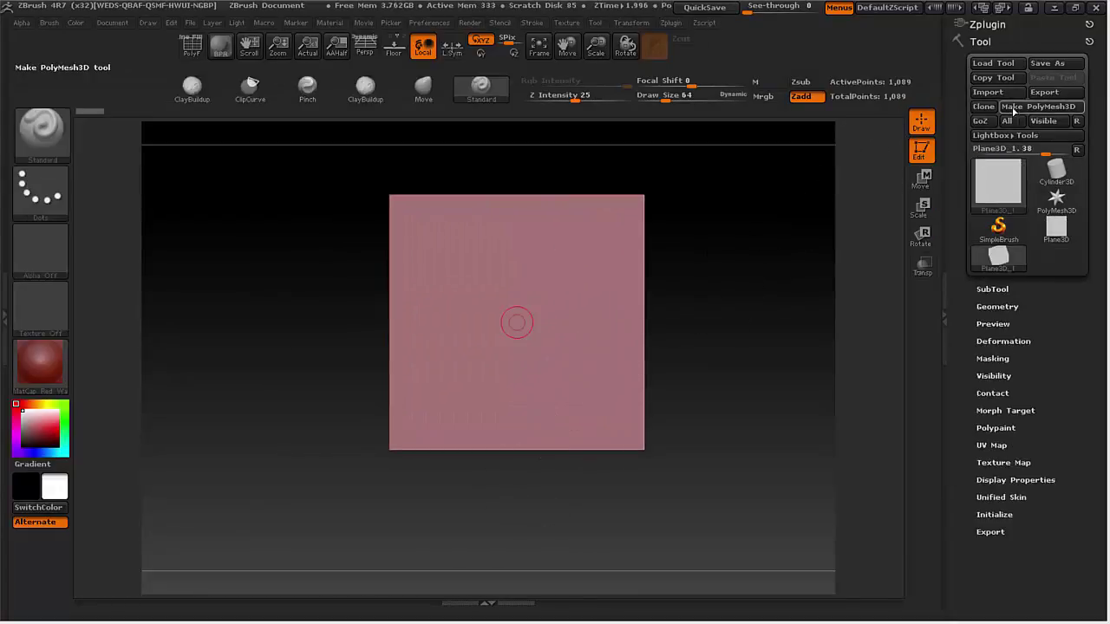
click(1033, 107)
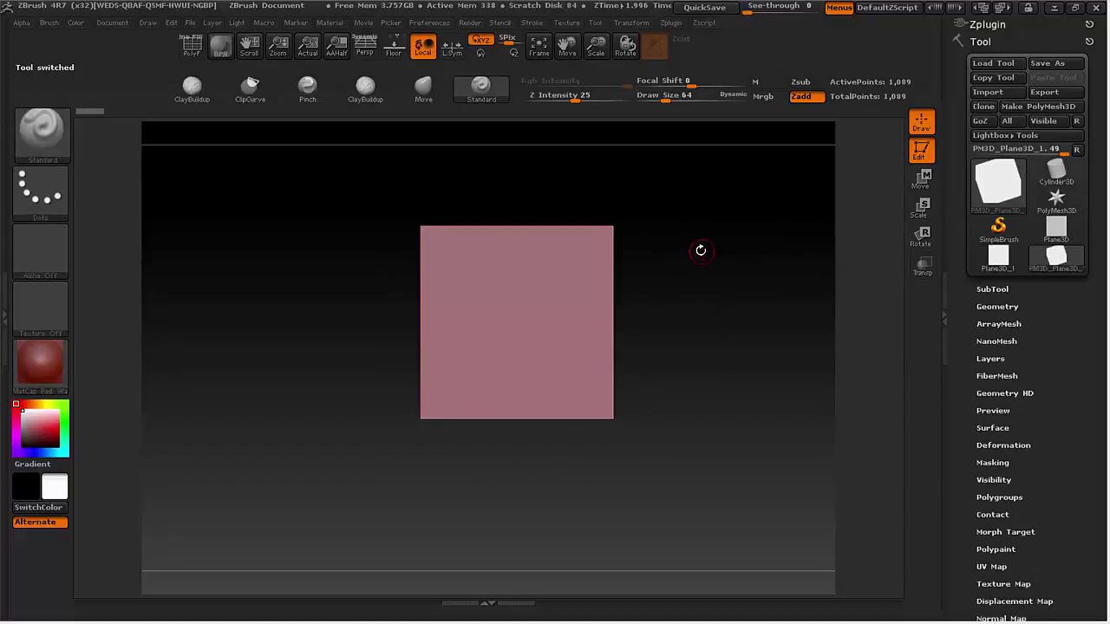
Step: Choose the IMM Clod brush and insert a large clod rock at the middle of the plane
key(b)
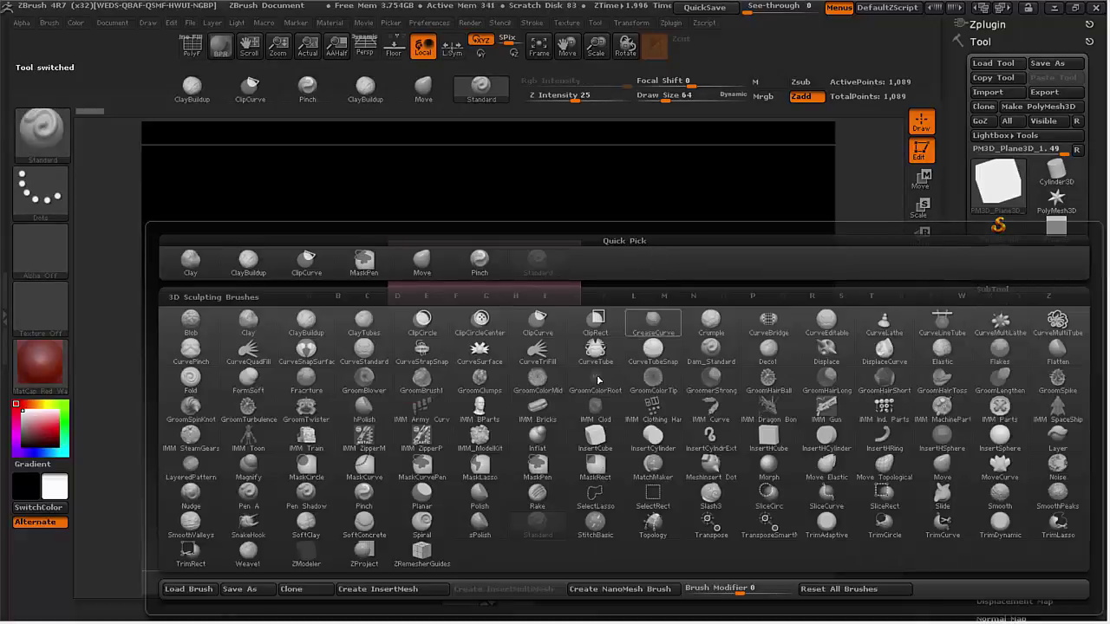
mouse_move(611, 417)
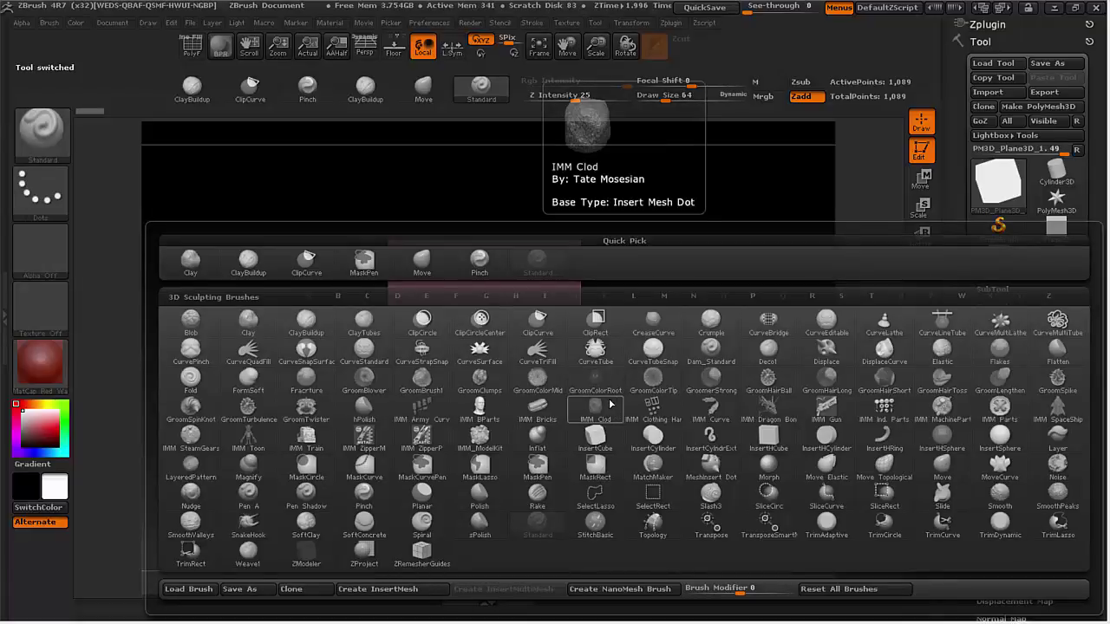
click(601, 408)
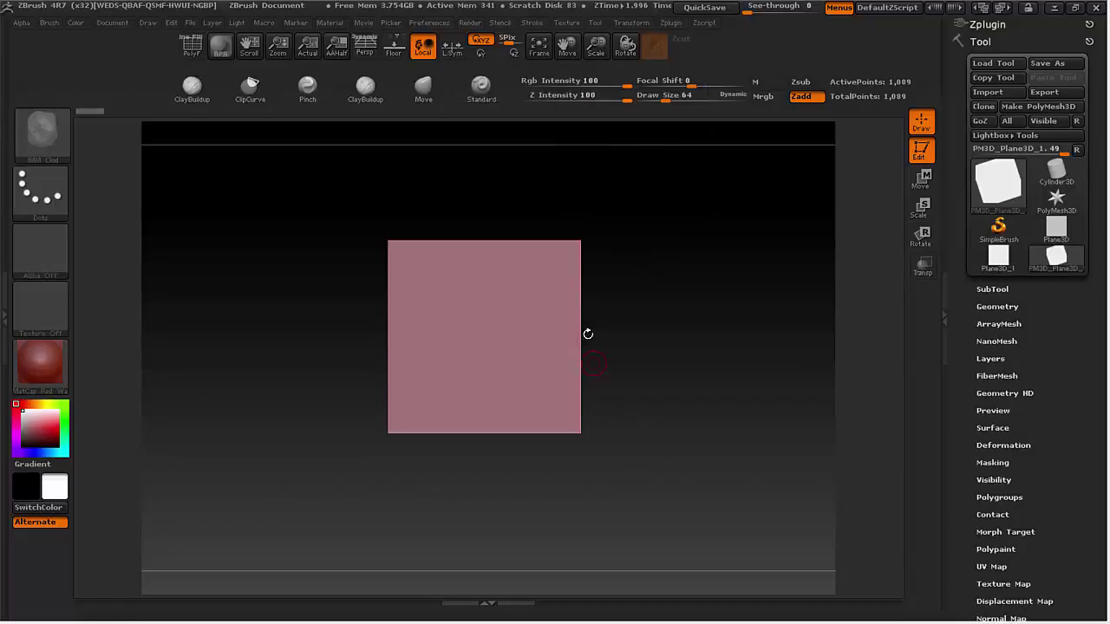
mouse_move(604, 300)
mouse_down()
mouse_move(649, 280)
mouse_move(667, 289)
mouse_move(631, 294)
mouse_move(641, 322)
mouse_move(633, 295)
mouse_move(578, 322)
mouse_up()
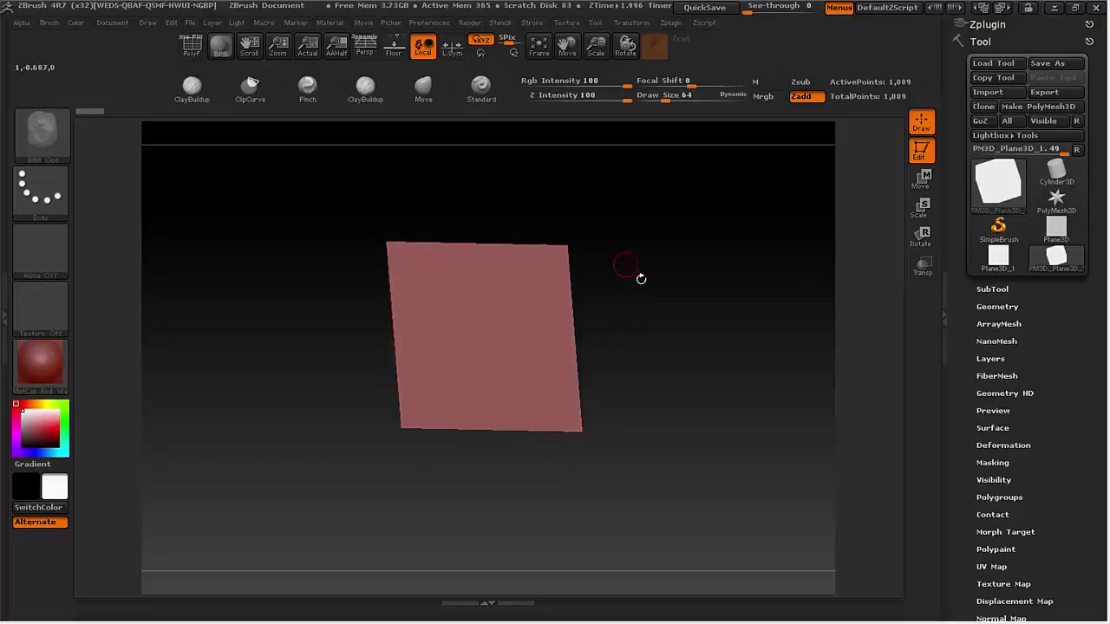
drag(638, 277, 604, 300)
drag(488, 324, 527, 470)
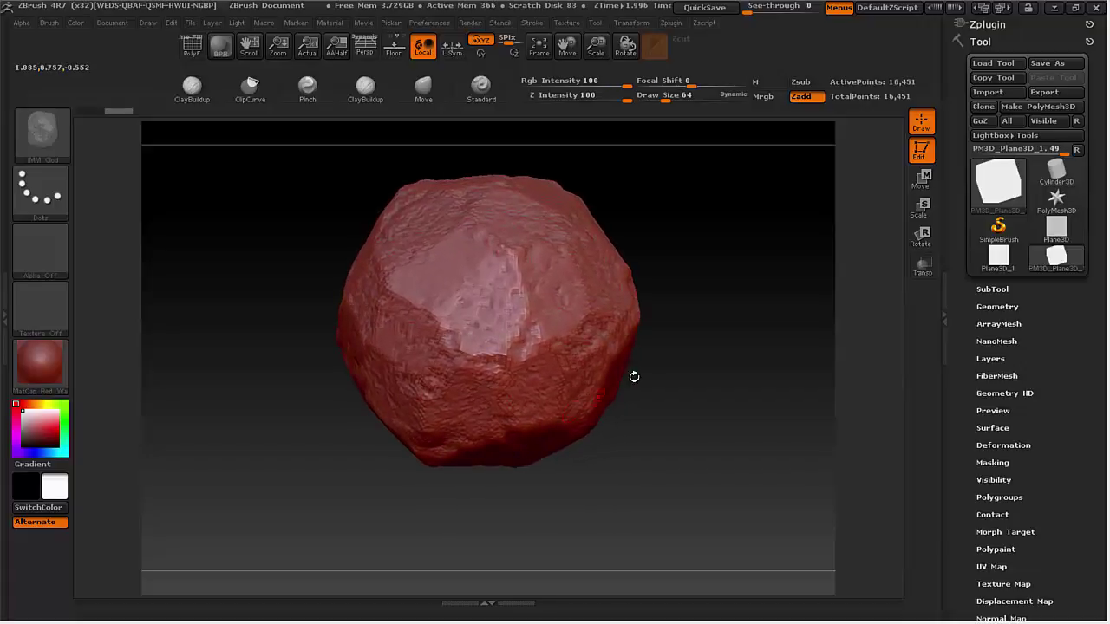
ctrl+right_drag(634, 377, 673, 324)
drag(673, 324, 639, 289)
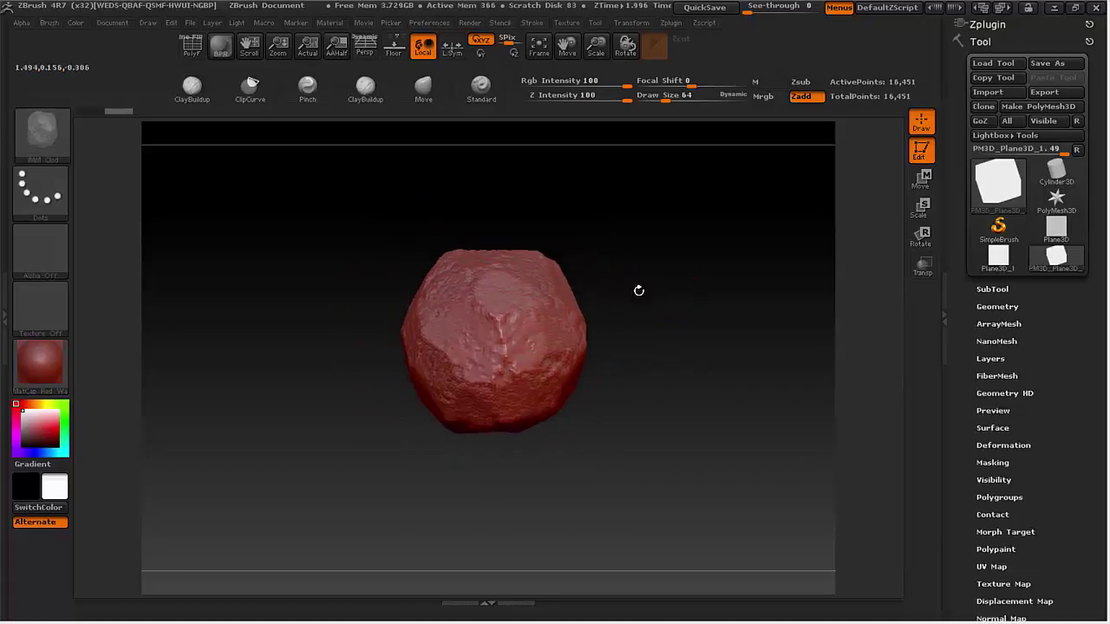
Step: Split the combined mesh into separate subtools with Split To Parts and accept the operation
click(986, 289)
scroll(1040, 364, down, 3)
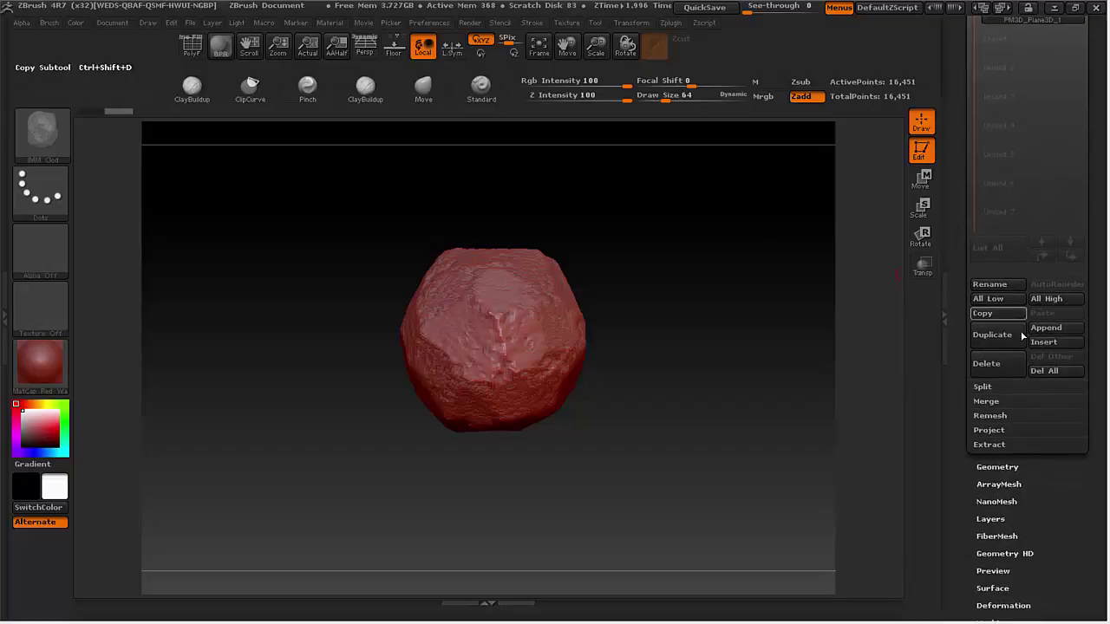
click(994, 389)
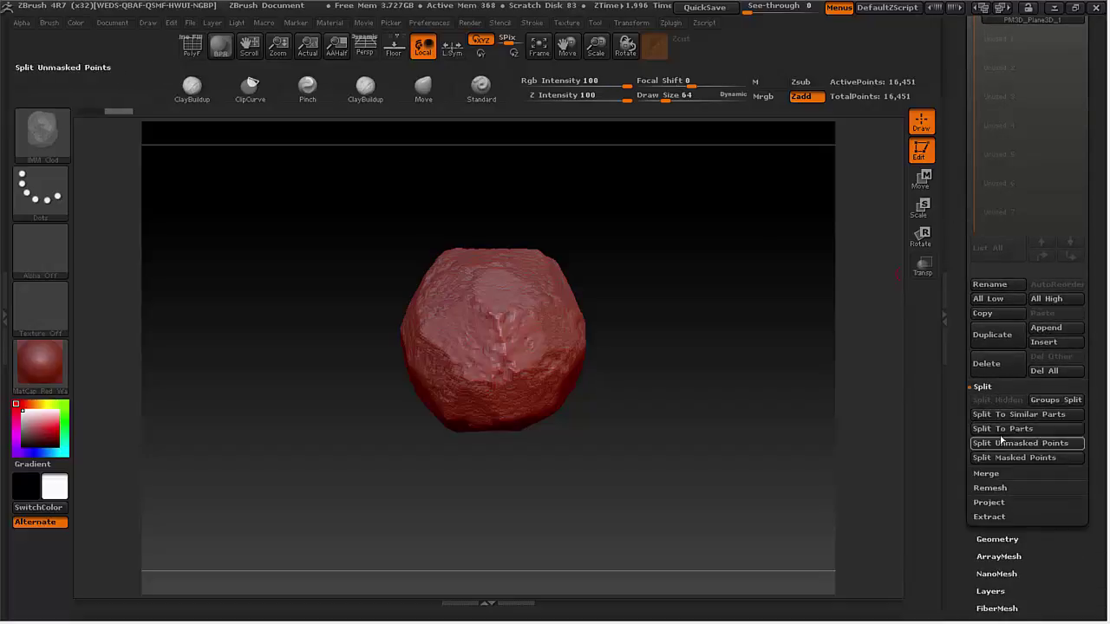
click(997, 429)
click(833, 459)
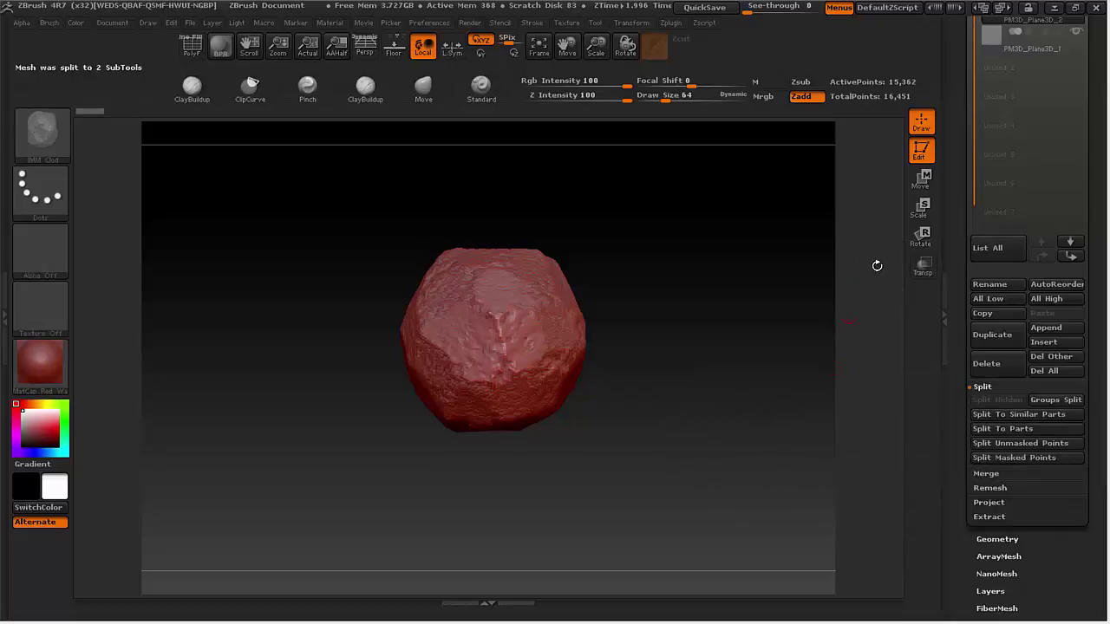
Step: Delete the flat plane subtool PM3D_Plane3D_1, keeping only the rock subtool
scroll(964, 191, up, 5)
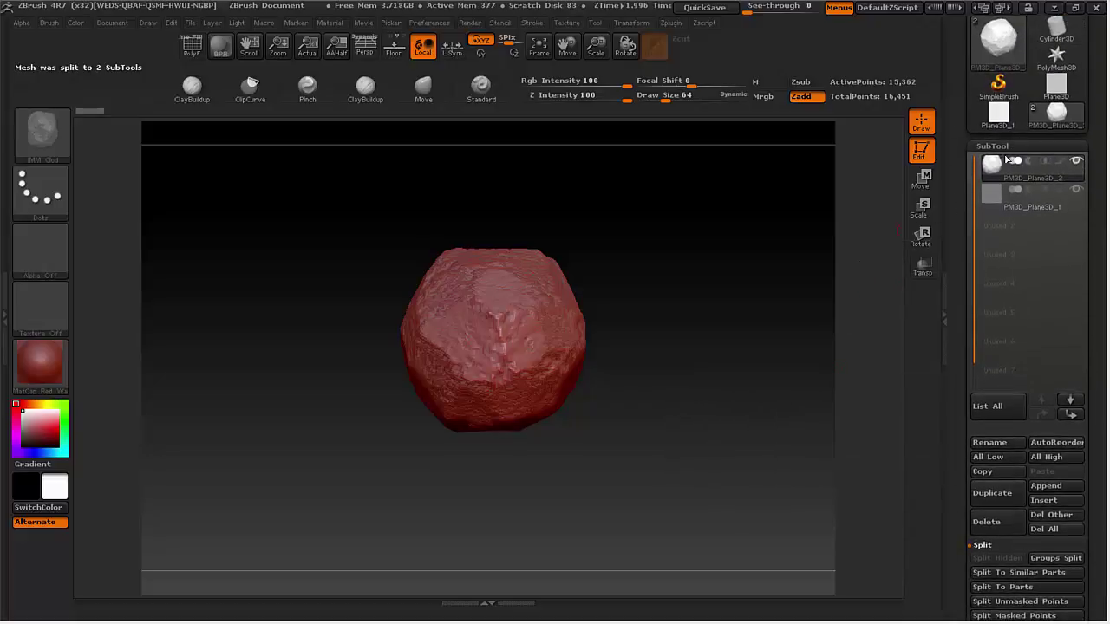
mouse_move(1002, 177)
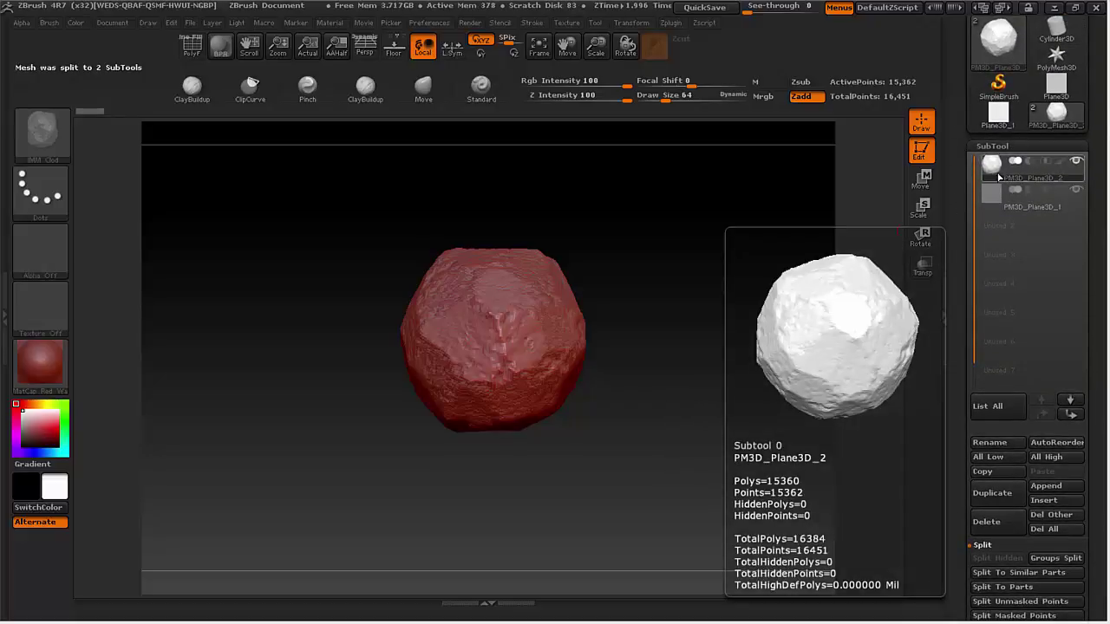
mouse_move(1005, 202)
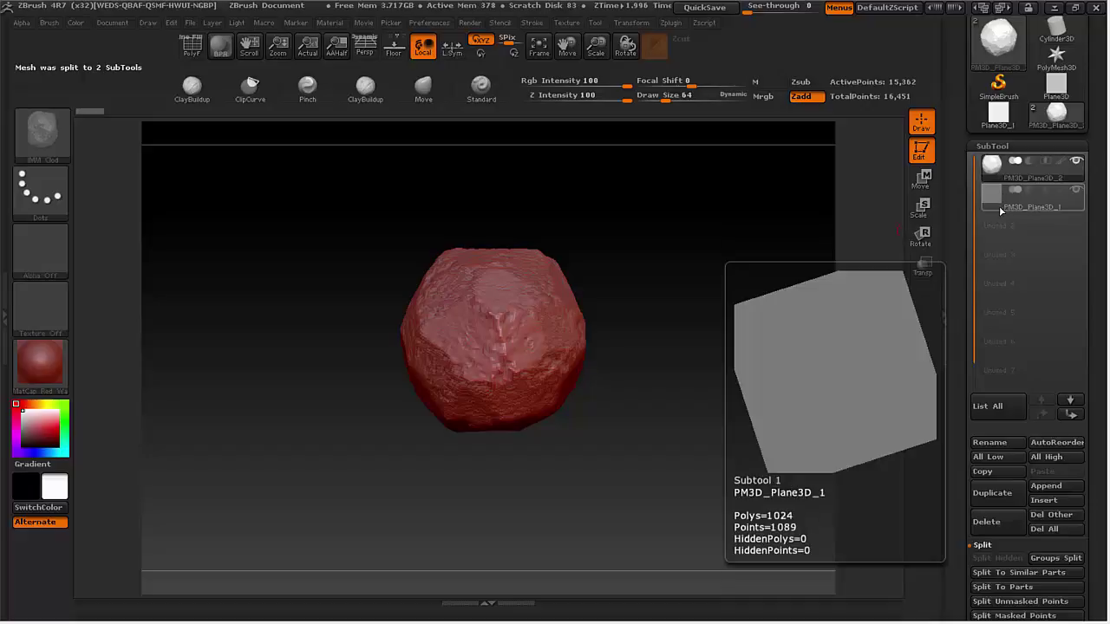
click(999, 208)
scroll(993, 227, down, 5)
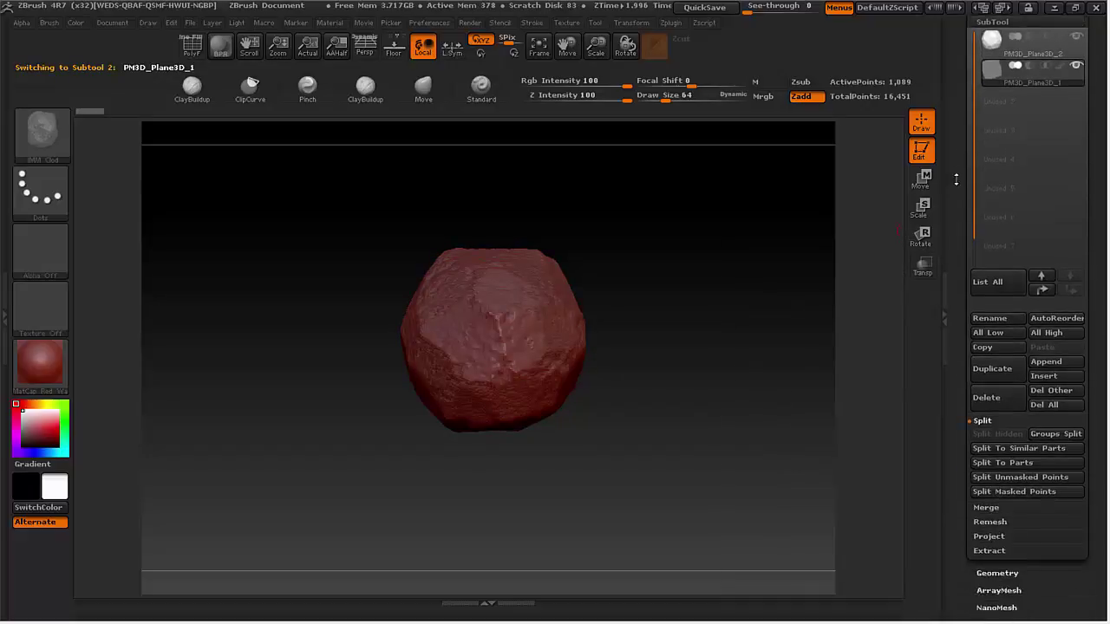
click(986, 325)
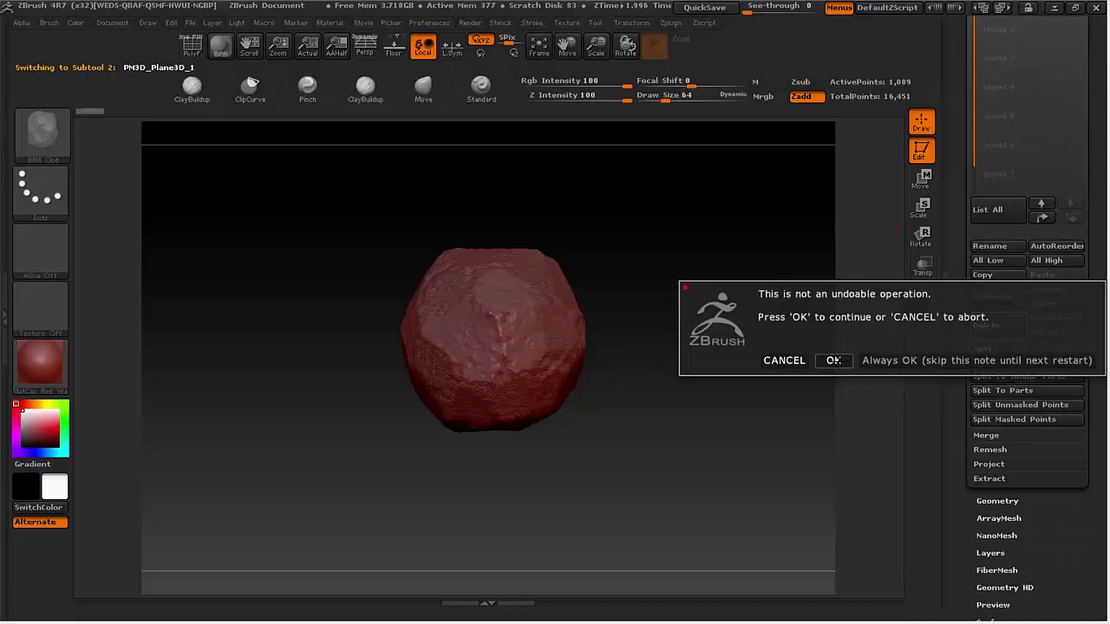
click(834, 362)
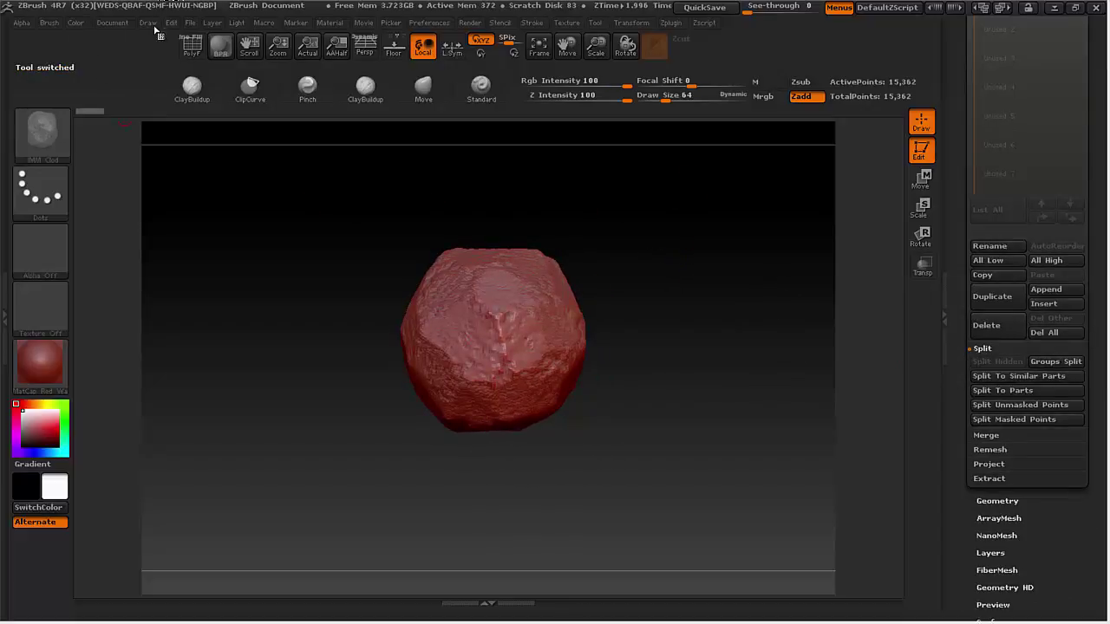
Step: Set the IMM Clod brush's mesh to Clod8-a and insert this second rock on the first one
click(48, 23)
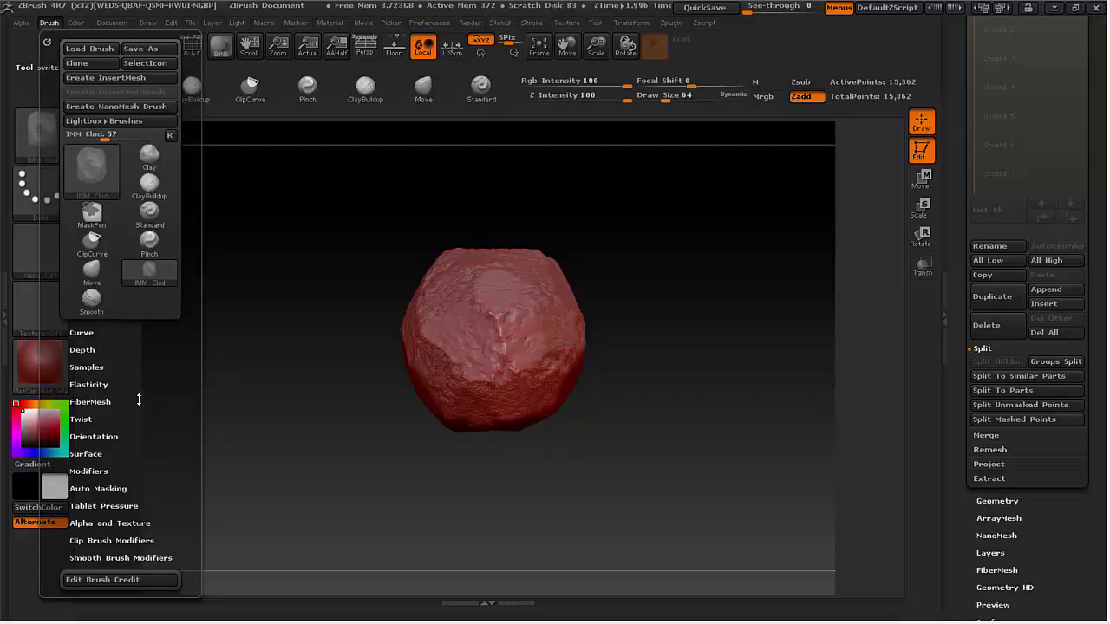
scroll(111, 395, down, 3)
click(109, 395)
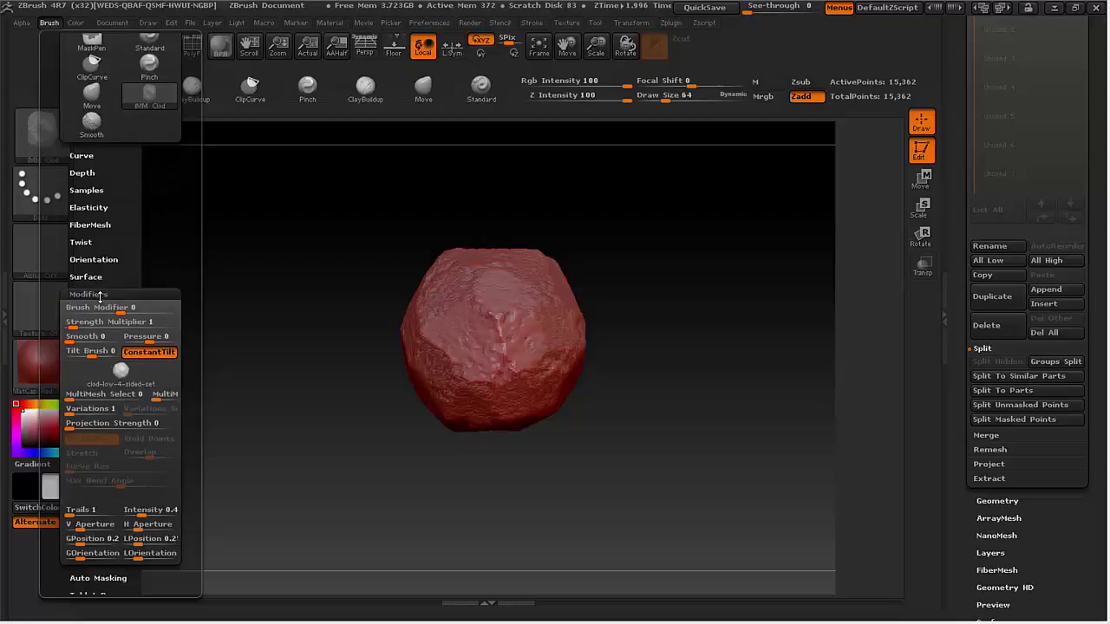
click(136, 380)
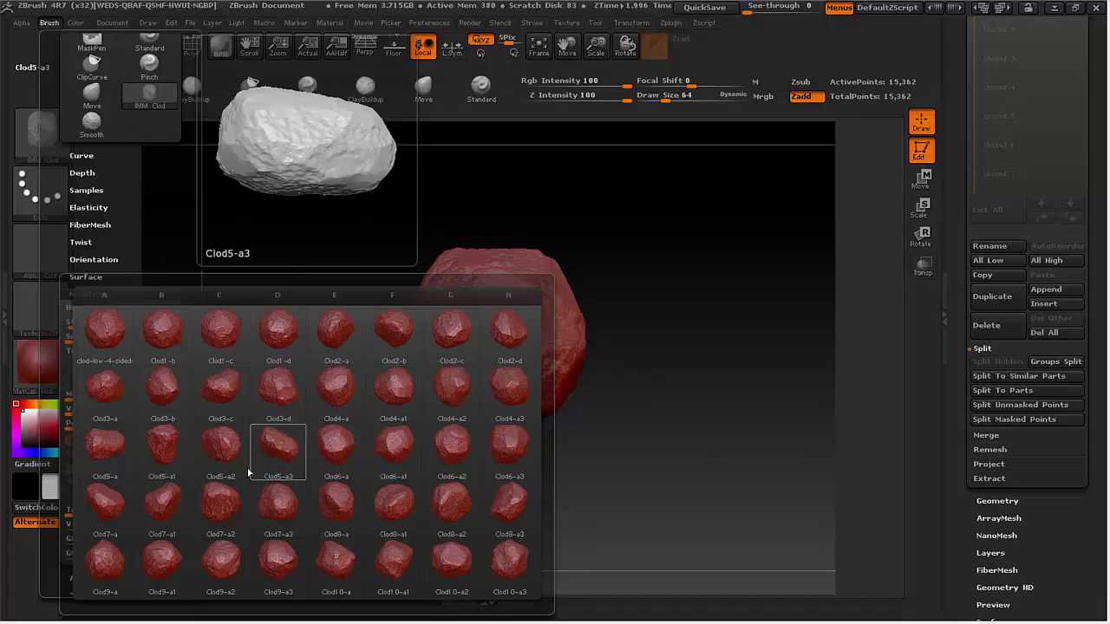
click(337, 503)
mouse_move(485, 364)
mouse_down()
mouse_move(606, 346)
mouse_move(629, 443)
mouse_up()
drag(461, 379, 598, 371)
ctrl+right_drag(517, 328, 534, 279)
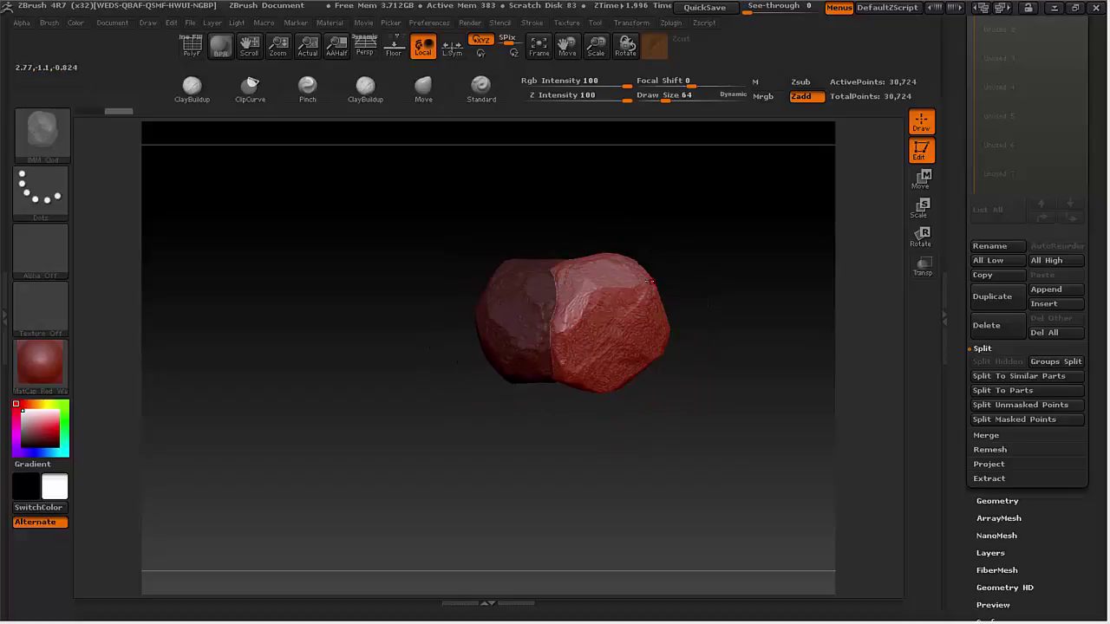
Step: Draw a Transpose line across the second rock, move the rock above the first one and rotate it
key(w)
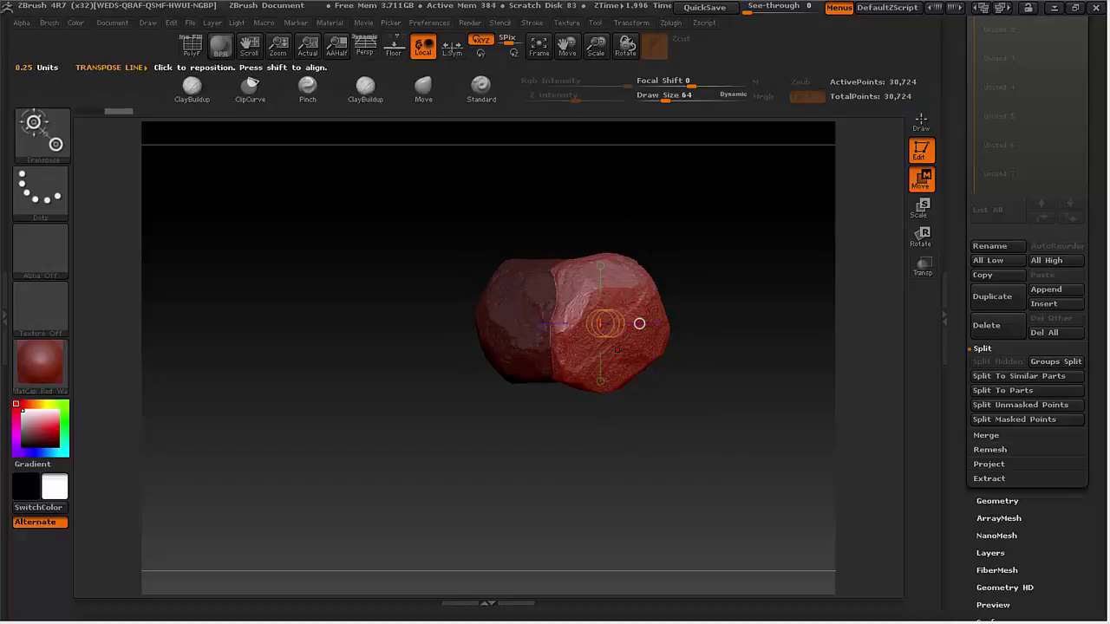
key(r)
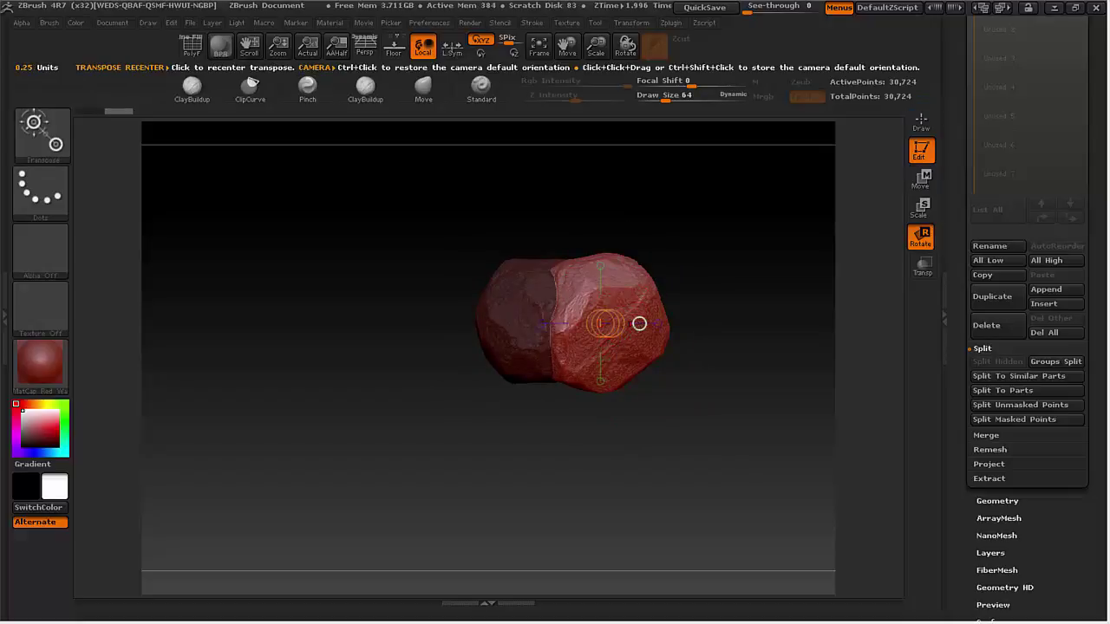
drag(639, 323, 763, 323)
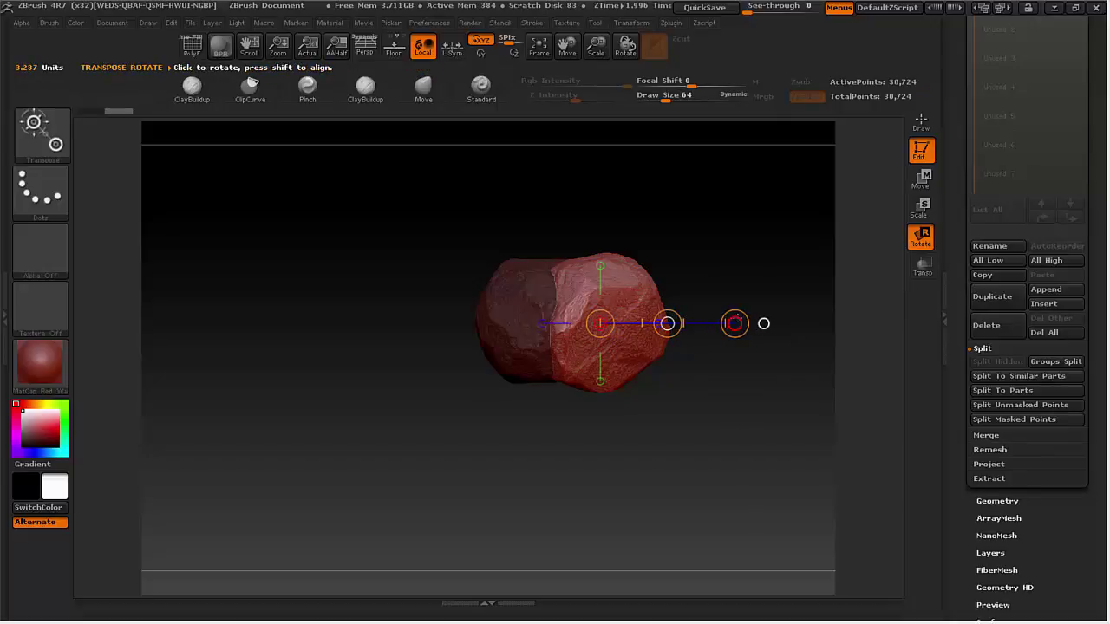
click(693, 317)
key(ctrl+z)
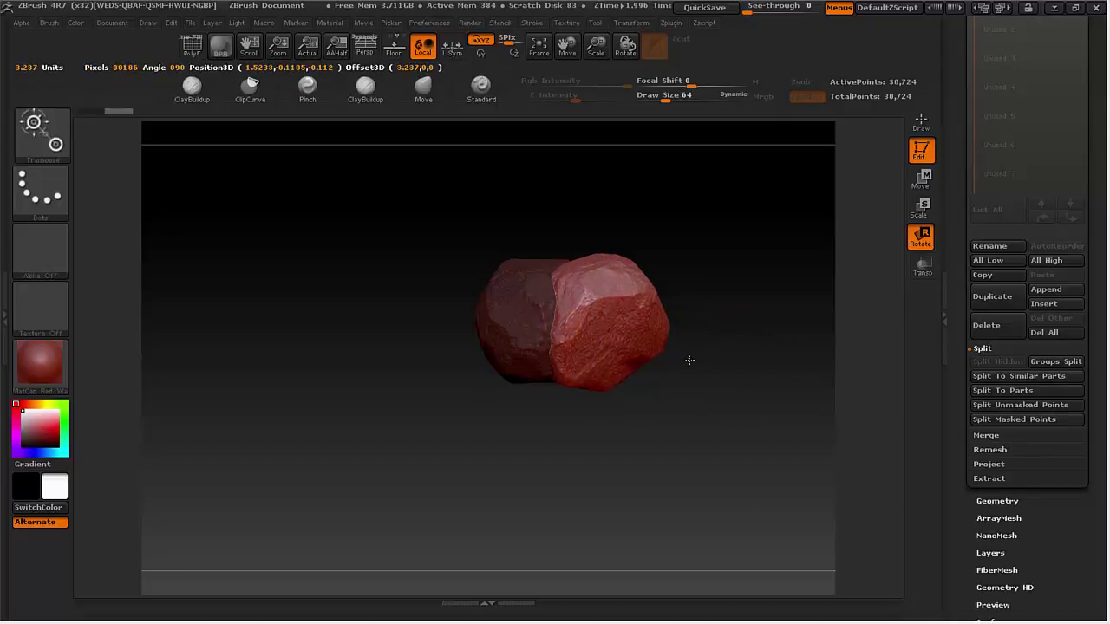
key(w)
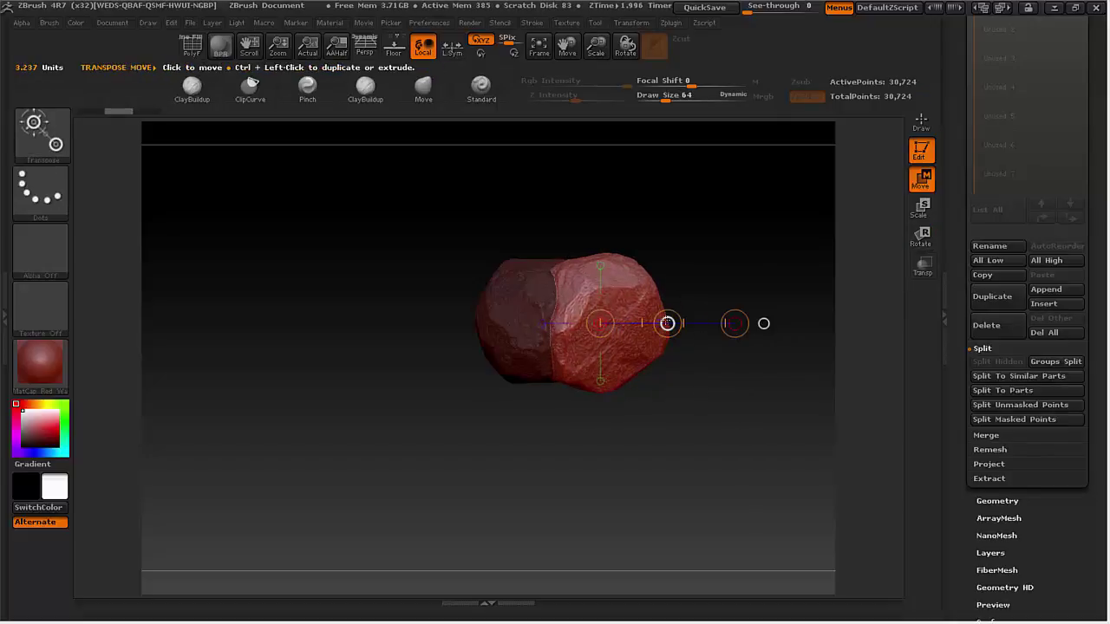
drag(666, 323, 622, 231)
key(r)
drag(645, 328, 552, 232)
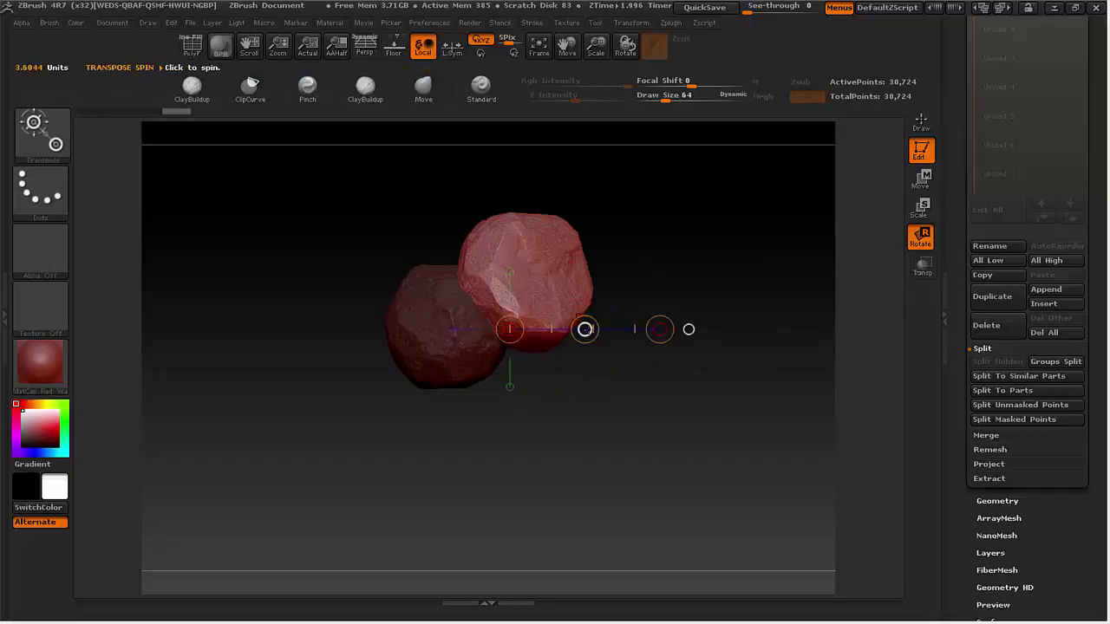
Step: Rotate the second rock further and lower it until it sits level beside the first rock
key(w)
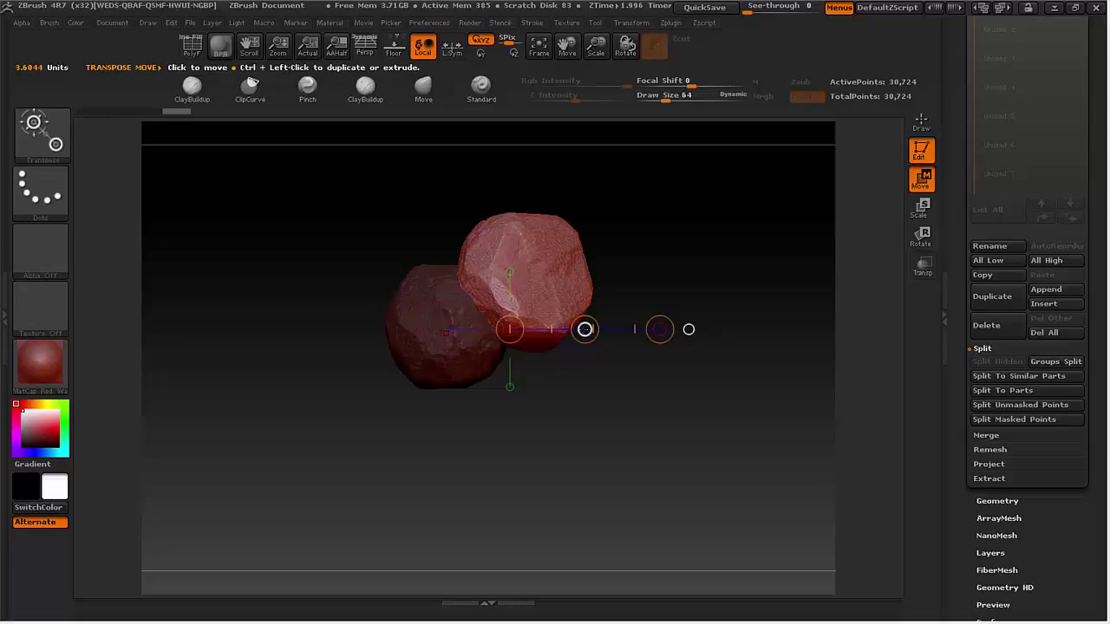
drag(584, 330, 615, 373)
drag(659, 266, 559, 226)
key(e)
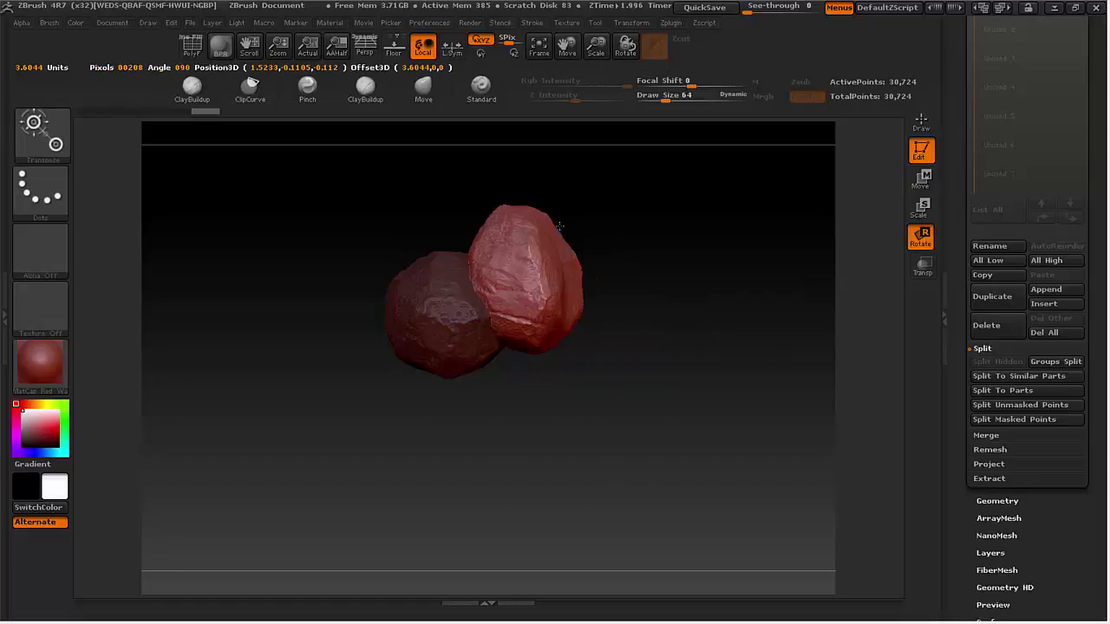
key(w)
drag(591, 324, 614, 359)
drag(580, 420, 568, 305)
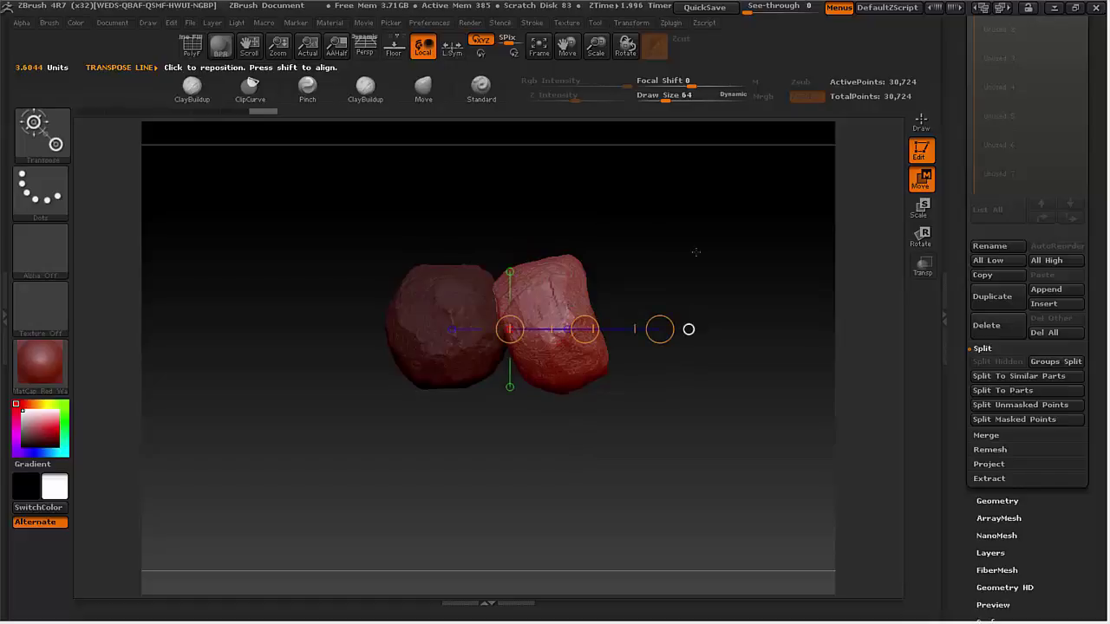
Step: Adjust the second rock's position against the first rock from another angle and return to Draw mode
drag(695, 252, 569, 294)
key(e)
key(w)
mouse_move(688, 325)
mouse_down()
mouse_move(461, 338)
mouse_move(488, 330)
mouse_up()
key(q)
mouse_move(659, 260)
alt+mouse_down()
mouse_move(701, 202)
mouse_move(555, 262)
mouse_move(563, 291)
alt+mouse_up()
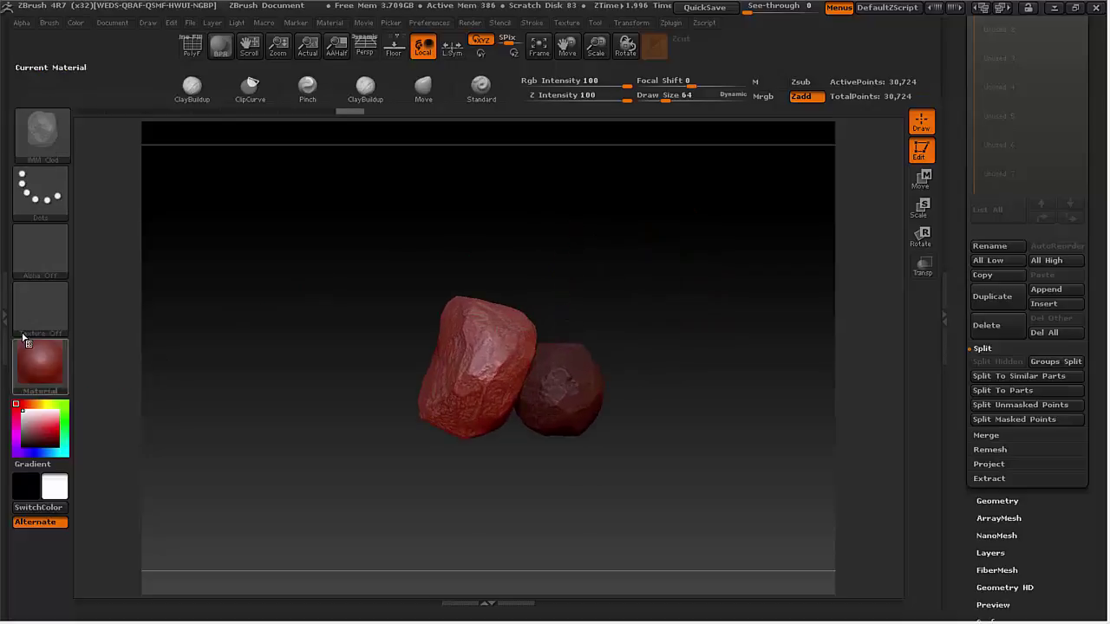
Step: Set the IMM Clod brush's mesh to Clod5-a3 and insert this third rock over the other two
click(5, 317)
drag(124, 334, 124, 186)
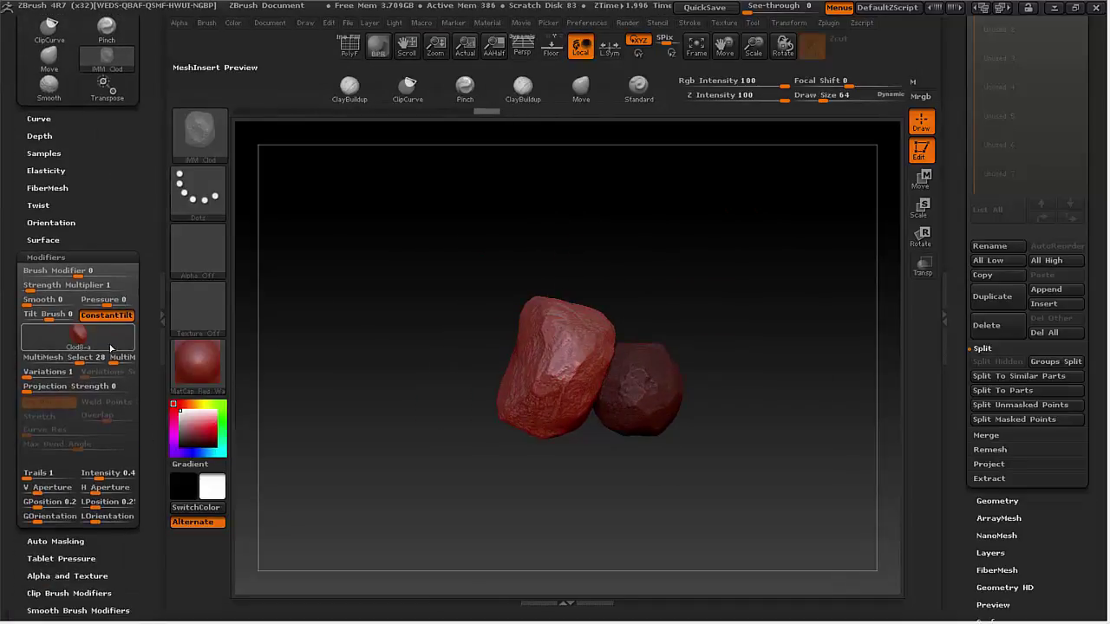
click(78, 333)
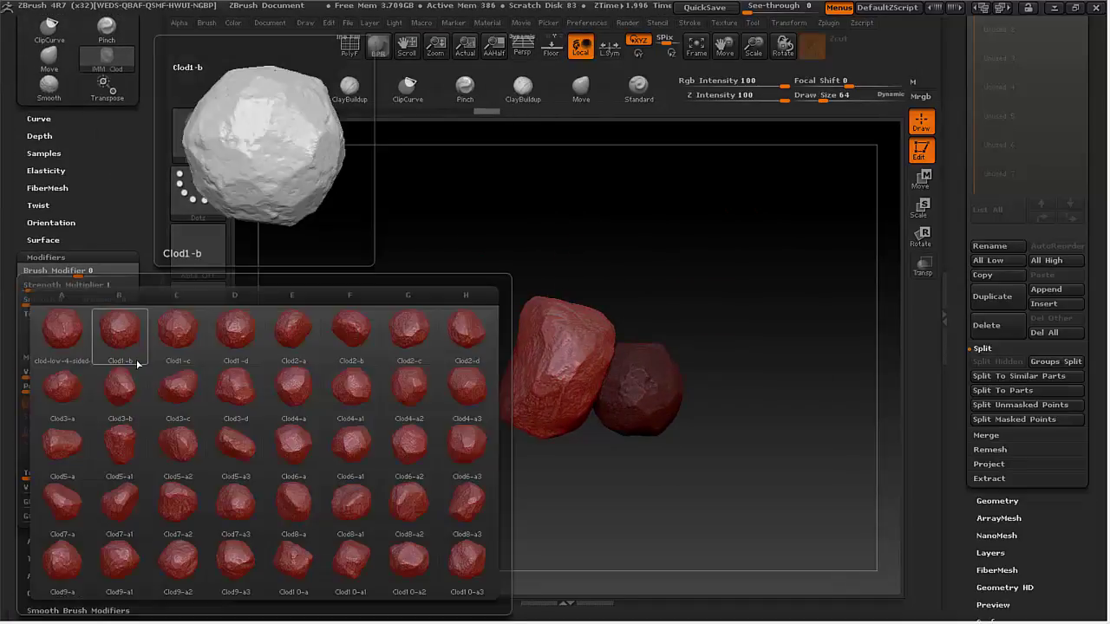
click(256, 428)
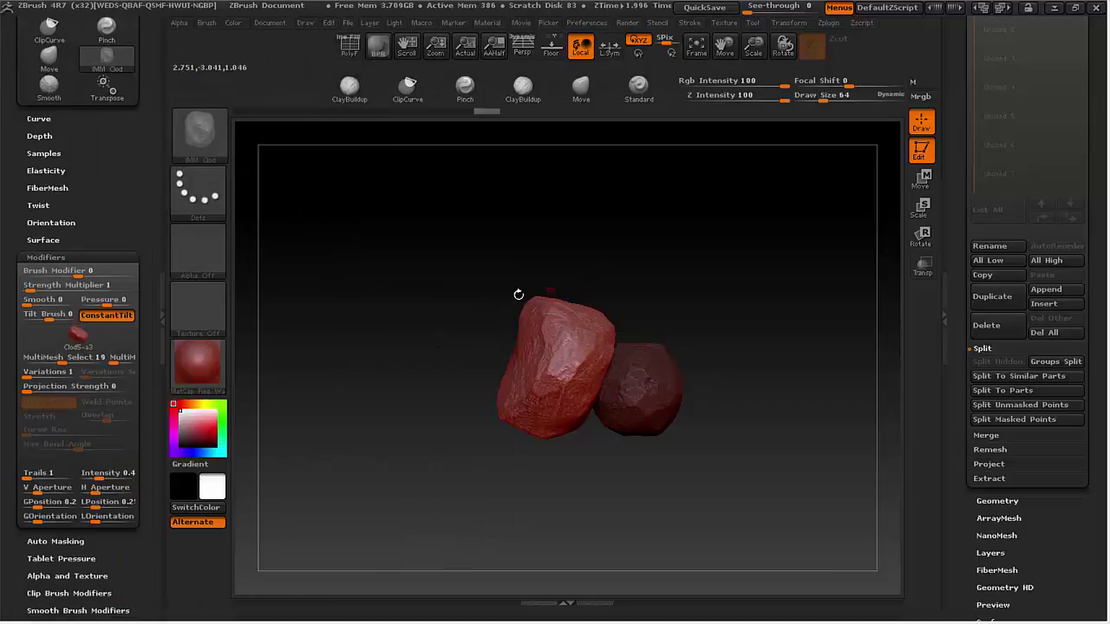
click(153, 312)
drag(539, 404, 568, 507)
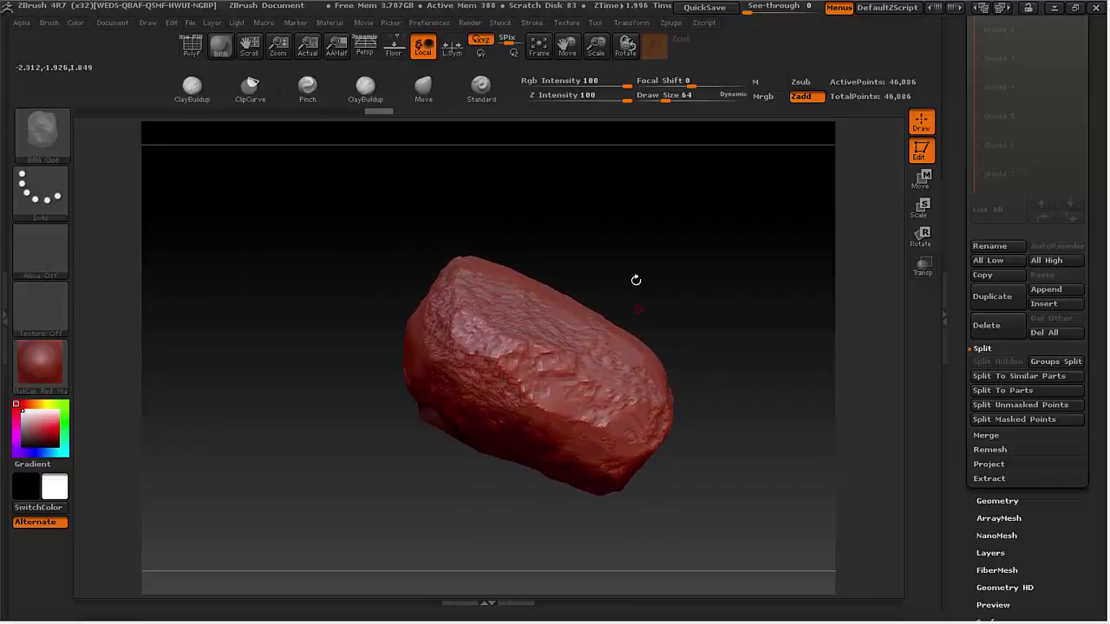
drag(636, 280, 565, 338)
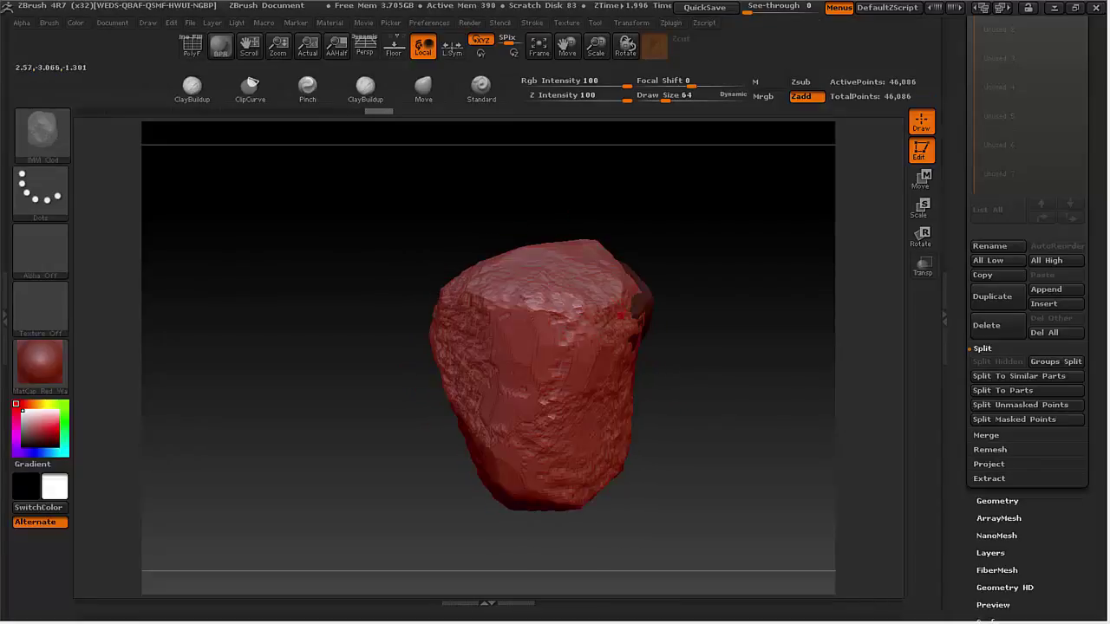
Step: Draw a straight Transpose line across the third rock and rotate the rock until it stands upright
key(r)
drag(402, 473, 403, 390)
drag(394, 442, 486, 484)
drag(460, 323, 656, 321)
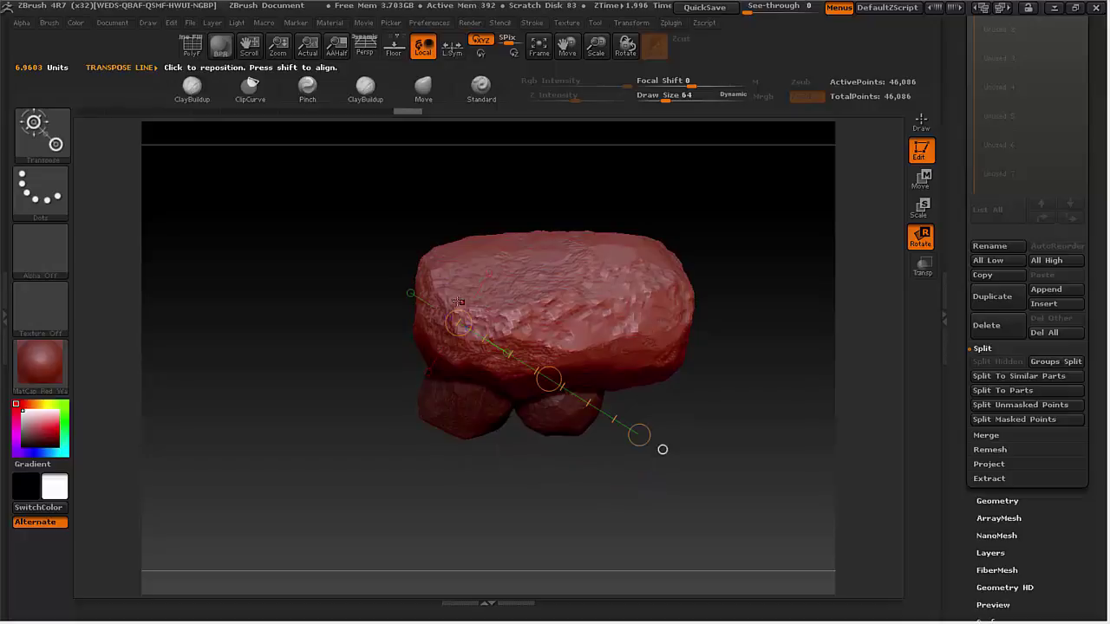
shift+drag(455, 300, 656, 301)
drag(636, 301, 613, 230)
Step: Lower the upright third rock until its base is level with the two smaller rocks
mouse_move(613, 231)
ctrl+right_down()
mouse_move(613, 325)
mouse_move(574, 248)
mouse_move(561, 250)
ctrl+right_up()
key(w)
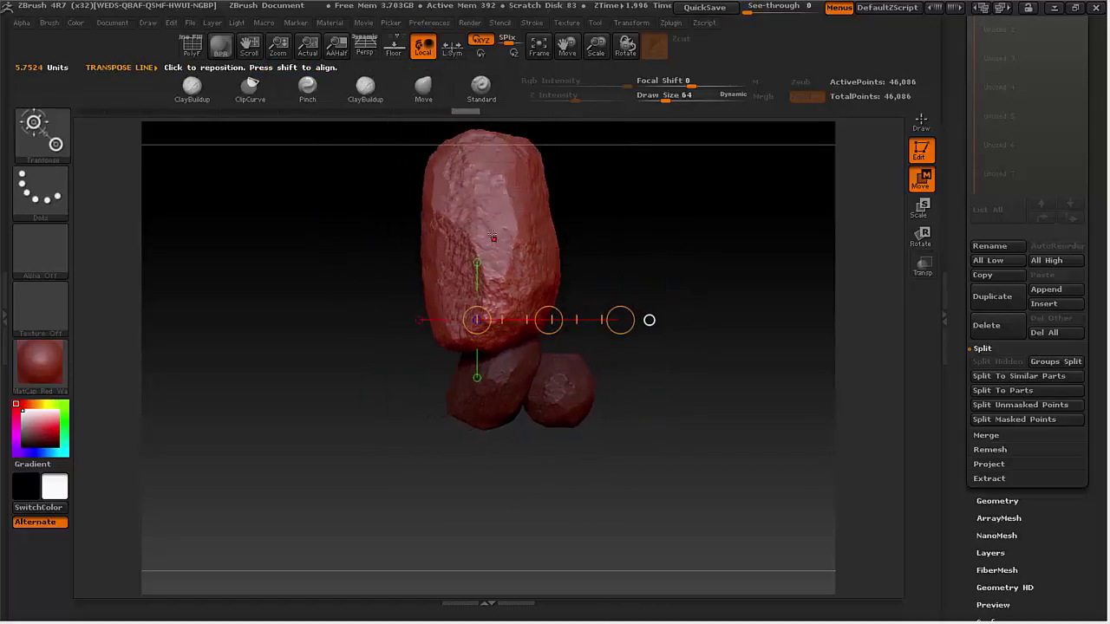
drag(483, 199, 483, 347)
mouse_move(483, 260)
mouse_down()
mouse_move(503, 280)
mouse_move(494, 248)
mouse_move(490, 258)
mouse_move(546, 321)
mouse_up()
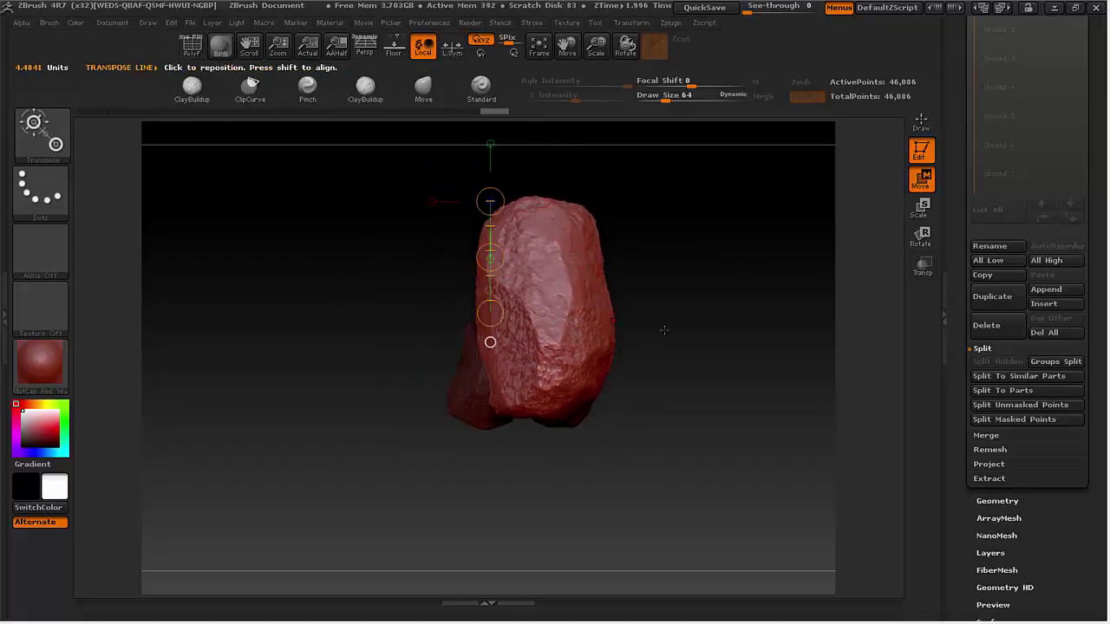
Step: Move the third rock away from the two smaller rocks so that it stands behind them
right_drag(664, 327, 598, 304)
right_drag(674, 211, 685, 386)
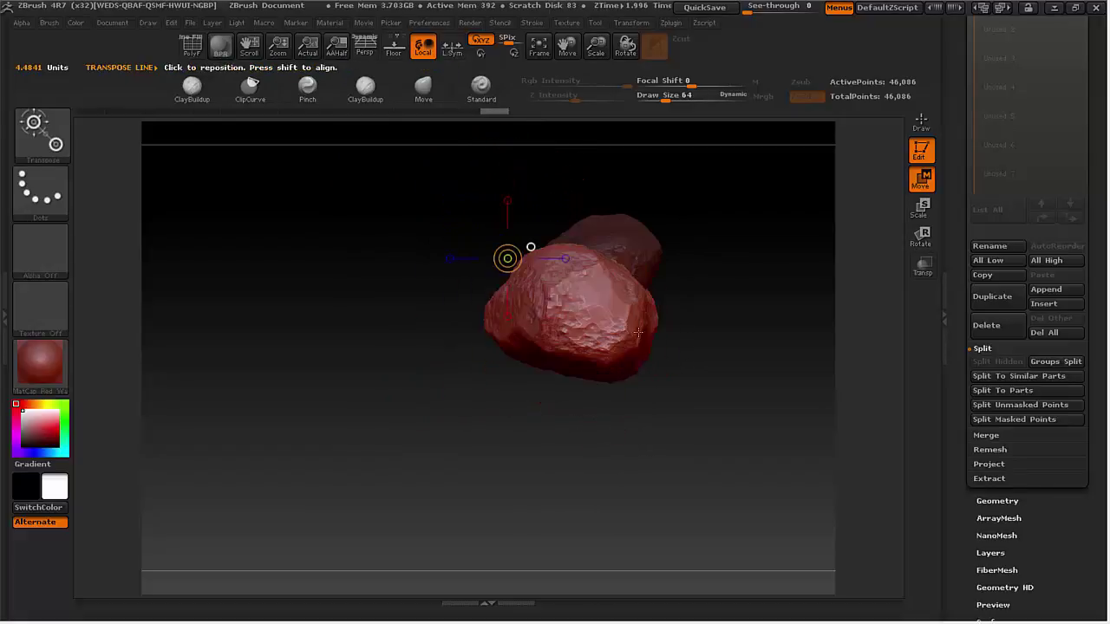
mouse_move(577, 310)
shift+mouse_down()
mouse_move(697, 312)
mouse_move(585, 305)
shift+mouse_up()
right_drag(588, 305, 766, 272)
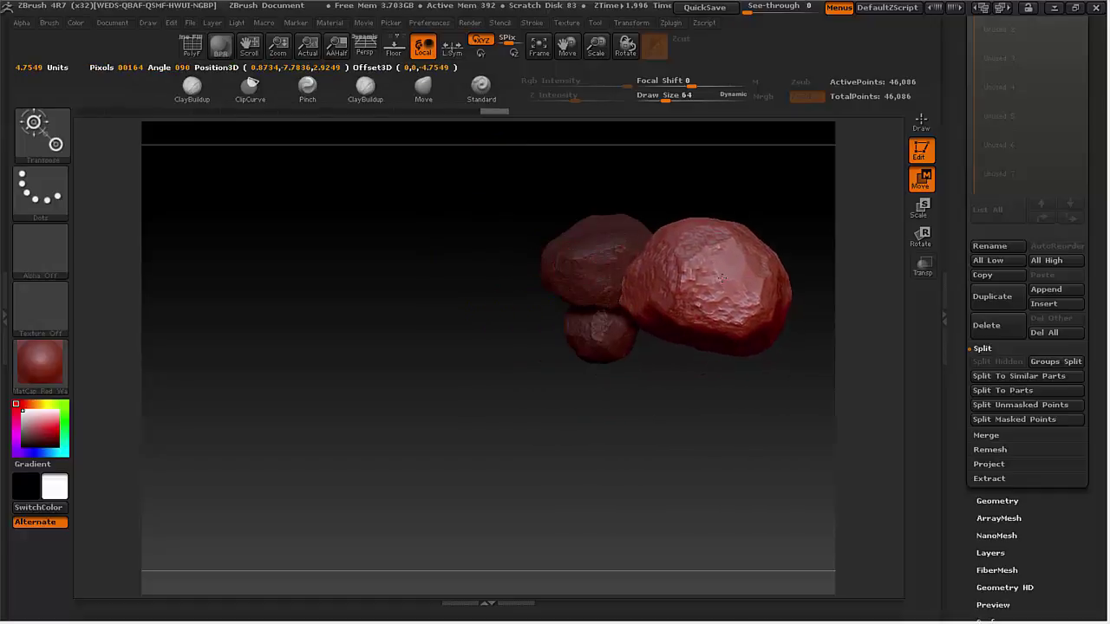
Step: Rotate the large rock about its vertical axis and tilt it slightly towards the smaller rocks
key(r)
mouse_move(710, 280)
shift+mouse_down()
mouse_move(777, 279)
mouse_move(766, 314)
mouse_move(716, 353)
shift+mouse_up()
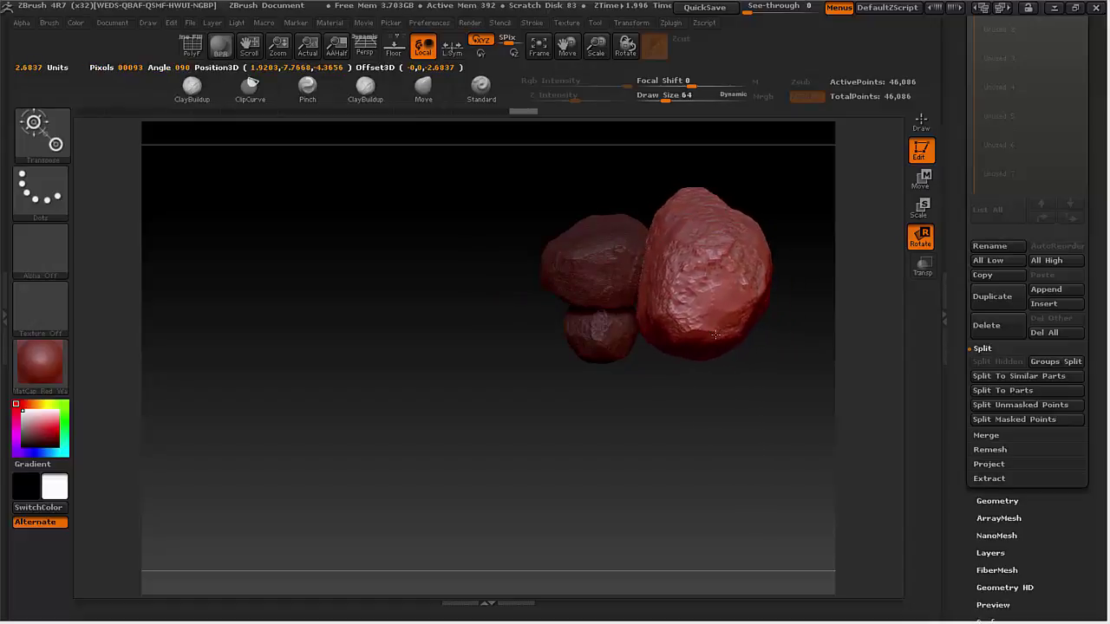
mouse_move(663, 407)
right_down()
mouse_move(657, 281)
mouse_move(622, 378)
right_up()
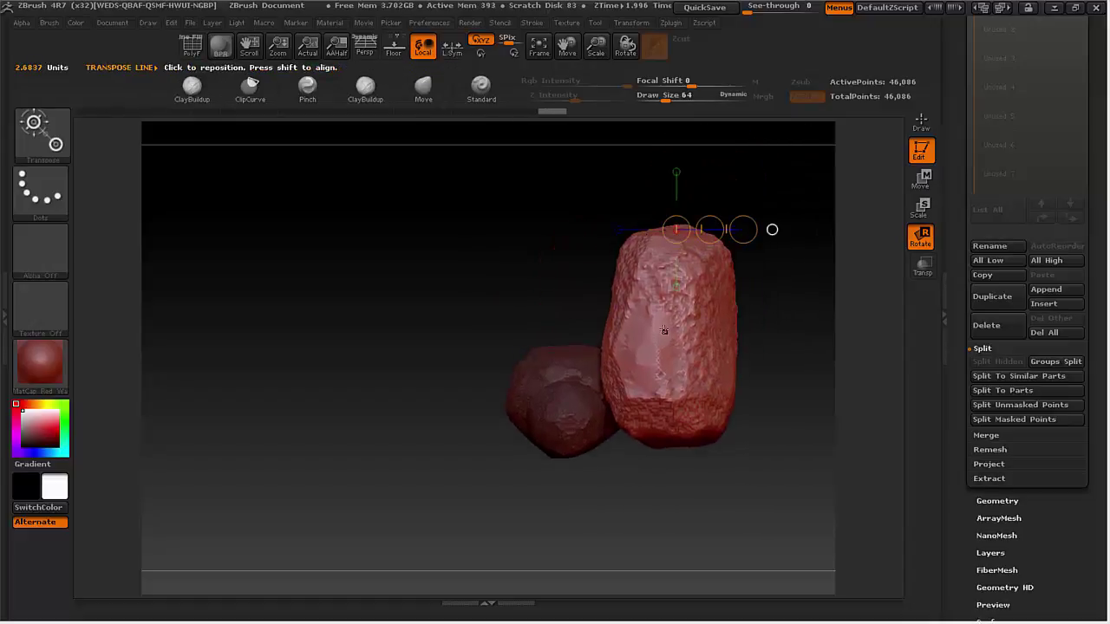
mouse_move(671, 383)
shift+mouse_down()
mouse_move(658, 345)
mouse_move(671, 259)
mouse_move(646, 274)
shift+mouse_up()
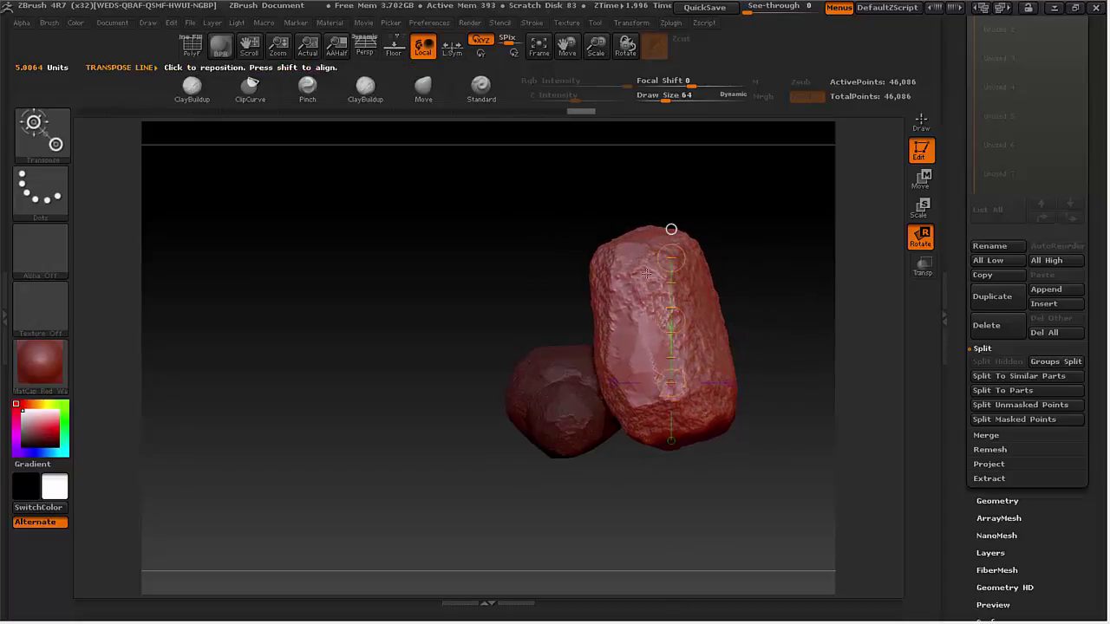
Step: Adjust the large rock's position against the back of the two smaller rocks and return to Draw mode
key(w)
right_drag(538, 305, 616, 317)
mouse_move(598, 329)
shift+mouse_down()
mouse_move(701, 329)
mouse_move(652, 331)
mouse_move(672, 340)
shift+mouse_up()
key(q)
alt+drag(704, 268, 682, 233)
Step: Clear the mask and try to clip the bottoms of all three rocks flat
key(ctrl)
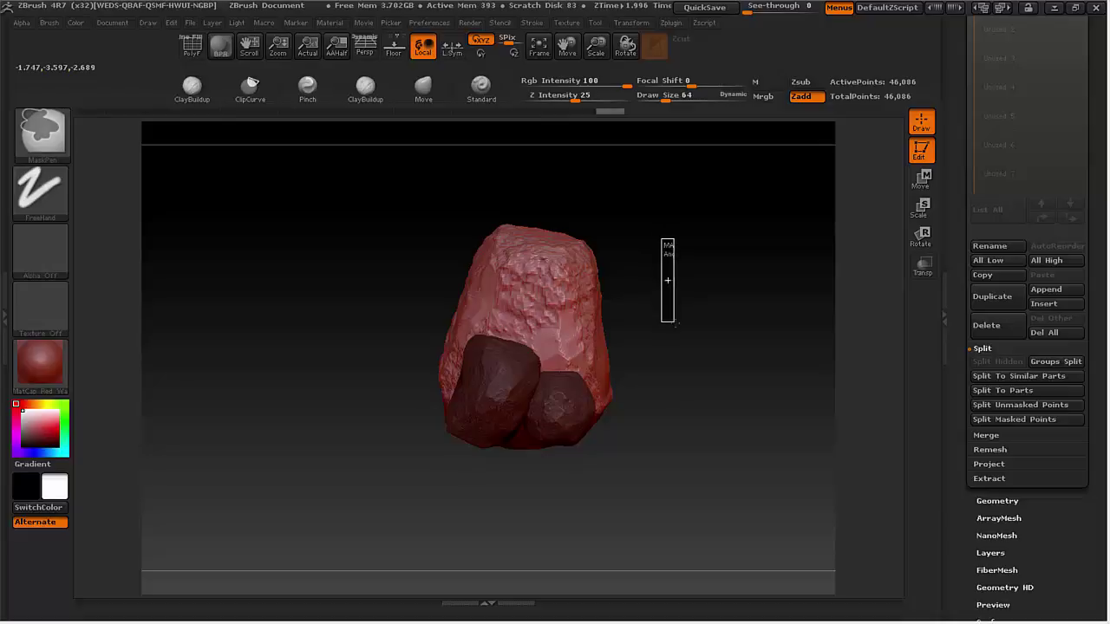
ctrl+drag(676, 333, 702, 287)
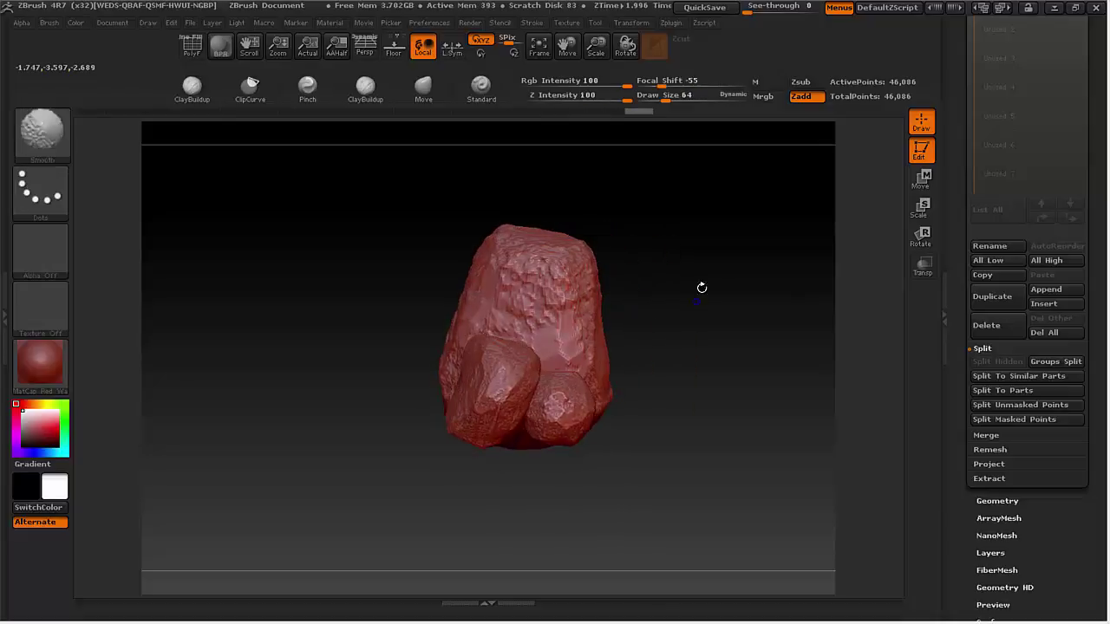
key(w)
shift+drag(550, 206, 550, 467)
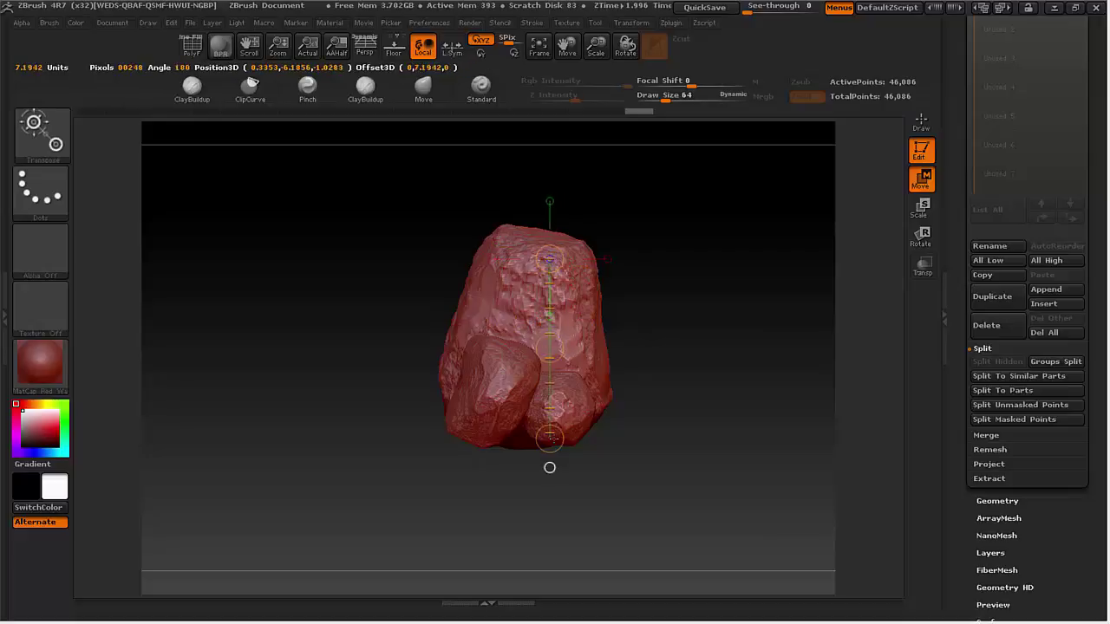
drag(549, 354, 611, 351)
drag(612, 463, 613, 433)
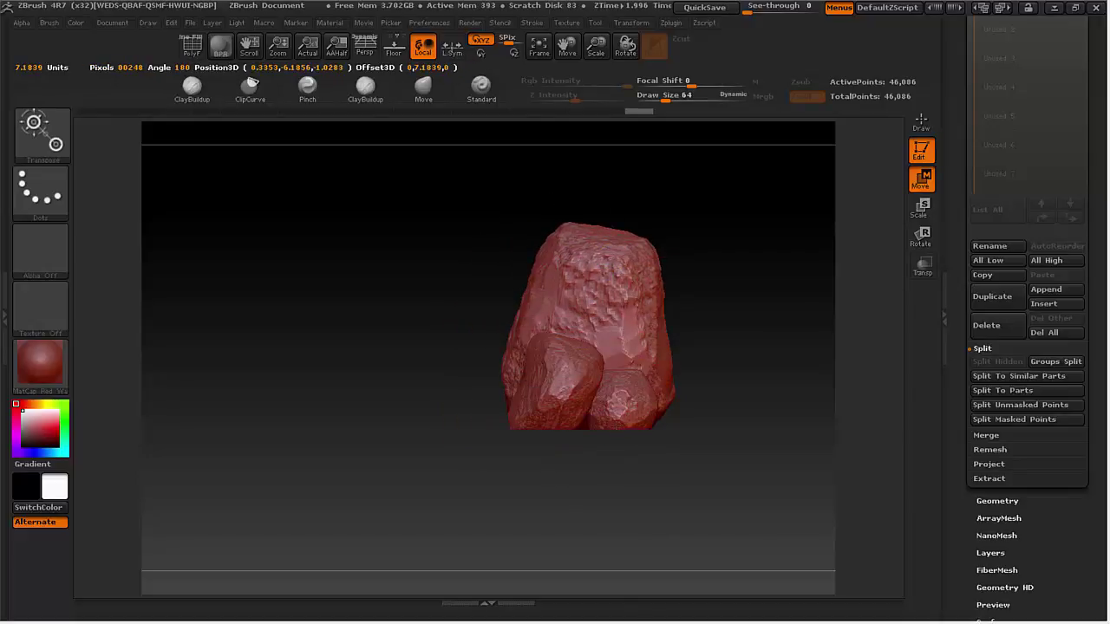
mouse_move(719, 368)
mouse_down()
mouse_move(632, 362)
mouse_move(717, 361)
mouse_up()
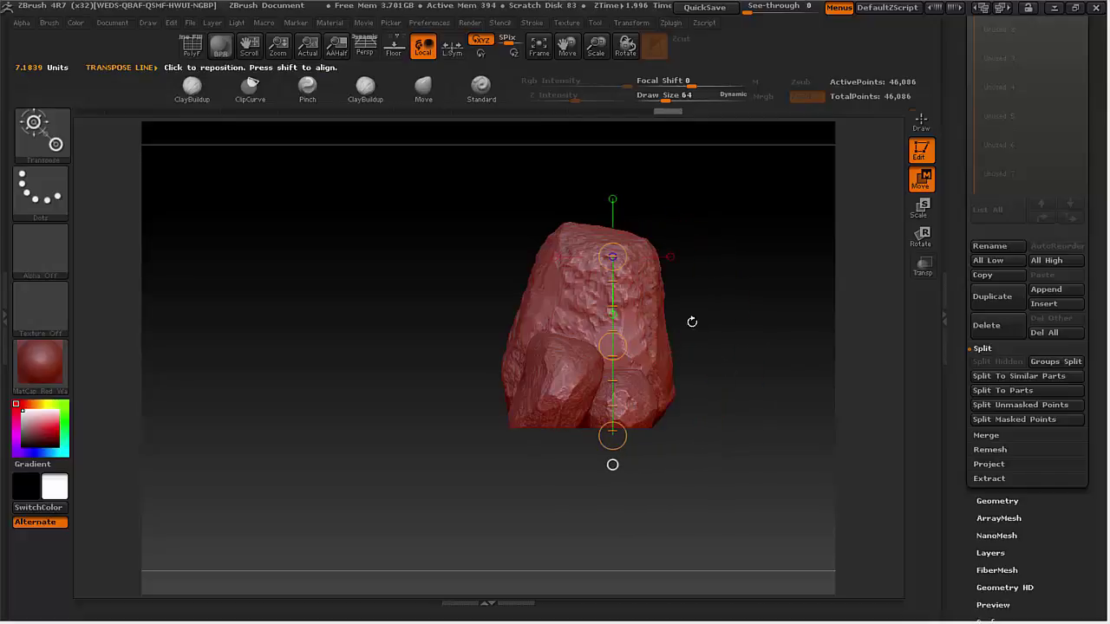
key(q)
mouse_move(691, 322)
mouse_down()
mouse_move(685, 414)
mouse_move(751, 382)
mouse_move(727, 277)
mouse_move(692, 250)
mouse_move(627, 295)
mouse_move(657, 351)
mouse_move(641, 325)
mouse_move(638, 372)
mouse_move(601, 307)
mouse_move(706, 303)
mouse_move(638, 329)
mouse_up()
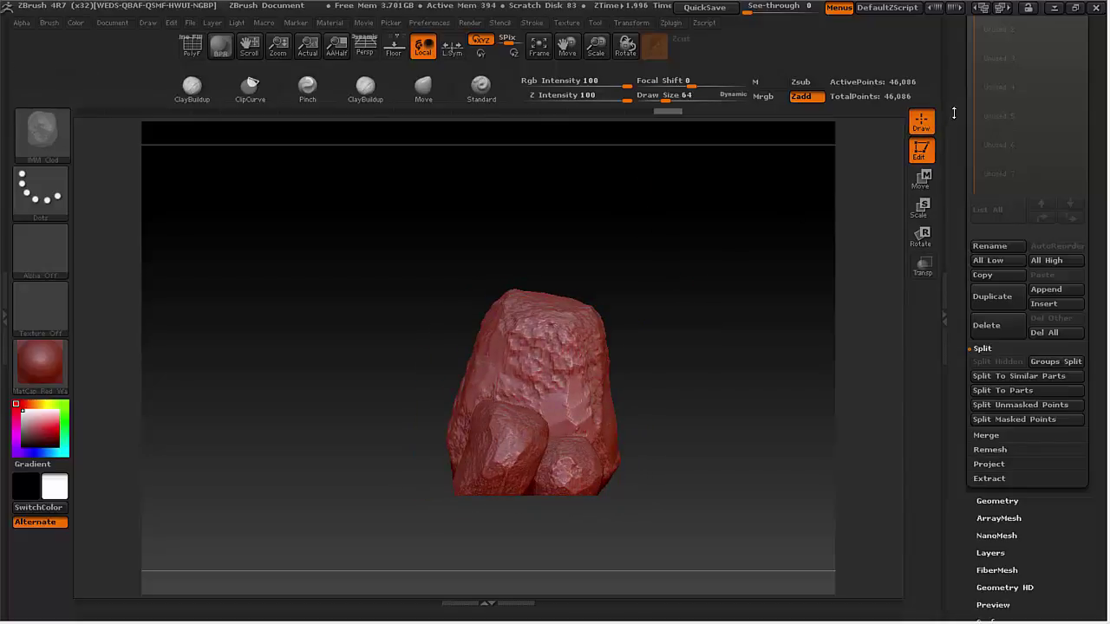
Step: Collapse the SubTool settings and check from the side how the small rocks meet the large one
scroll(988, 173, up, 5)
click(988, 166)
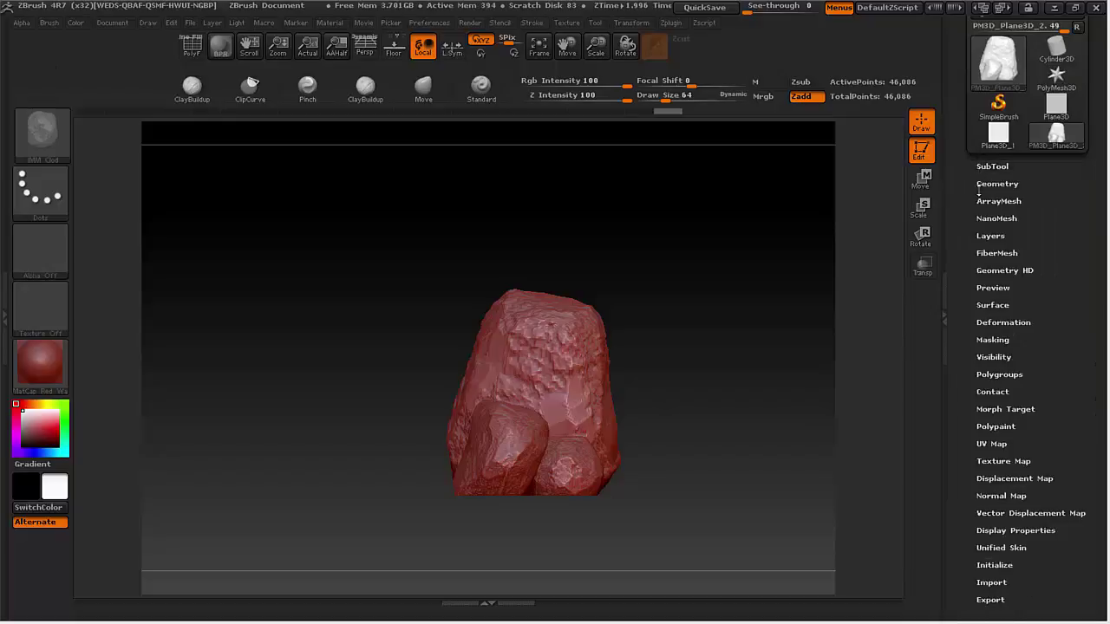
drag(669, 315, 630, 395)
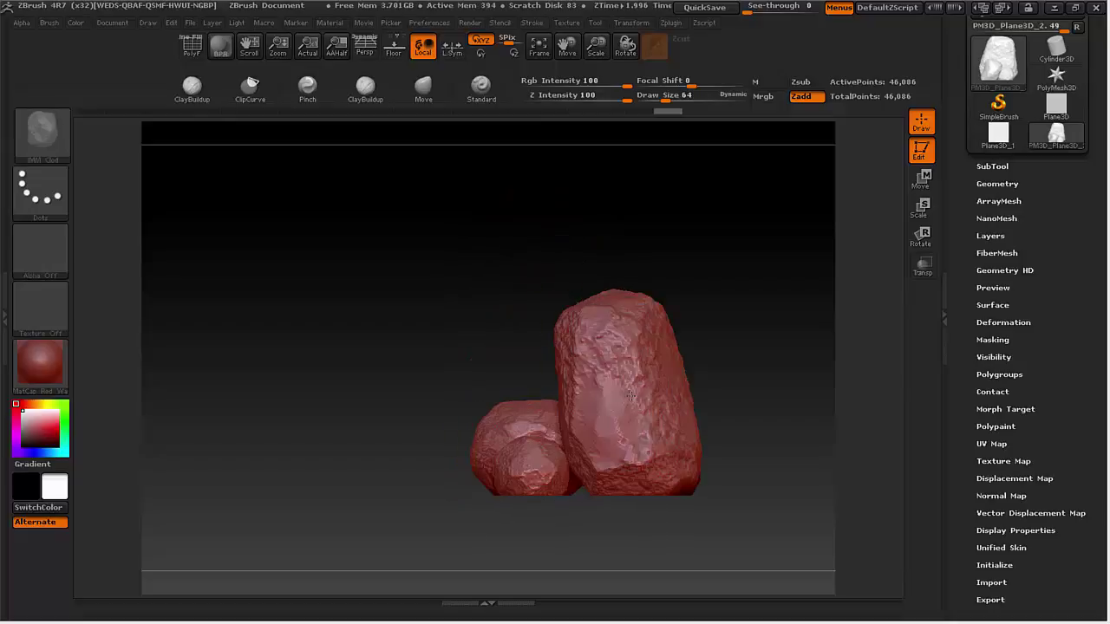
mouse_move(670, 343)
mouse_down()
mouse_move(725, 250)
mouse_move(726, 268)
mouse_up()
Step: Undo the flat clip and the mask clearing so only the two small rocks are editable
key(ctrl)
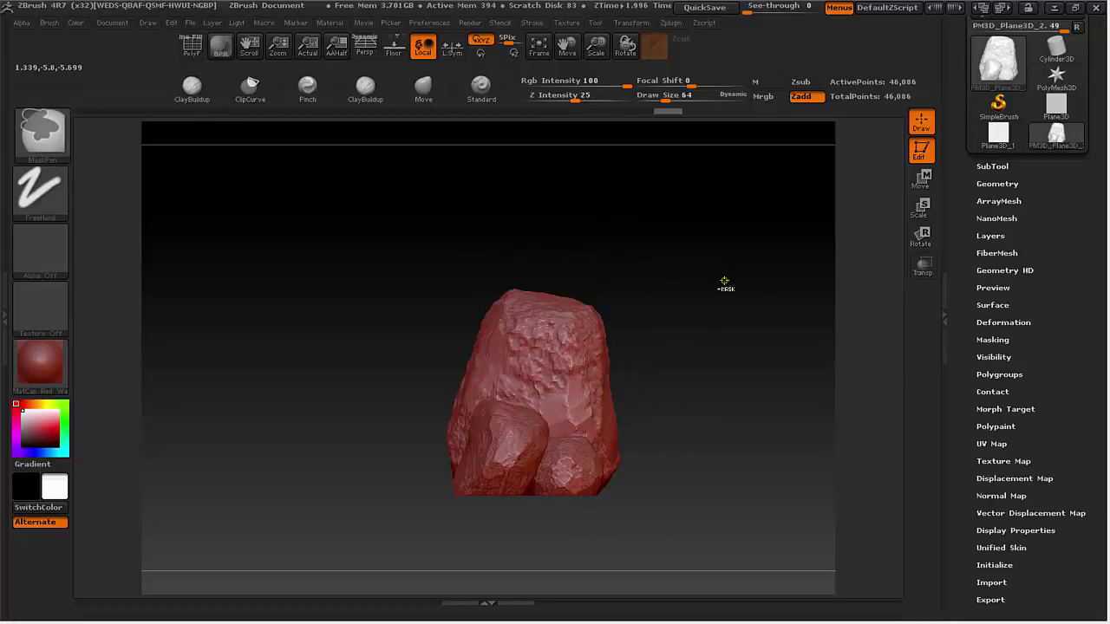
ctrl+click(722, 286)
ctrl+click(729, 326)
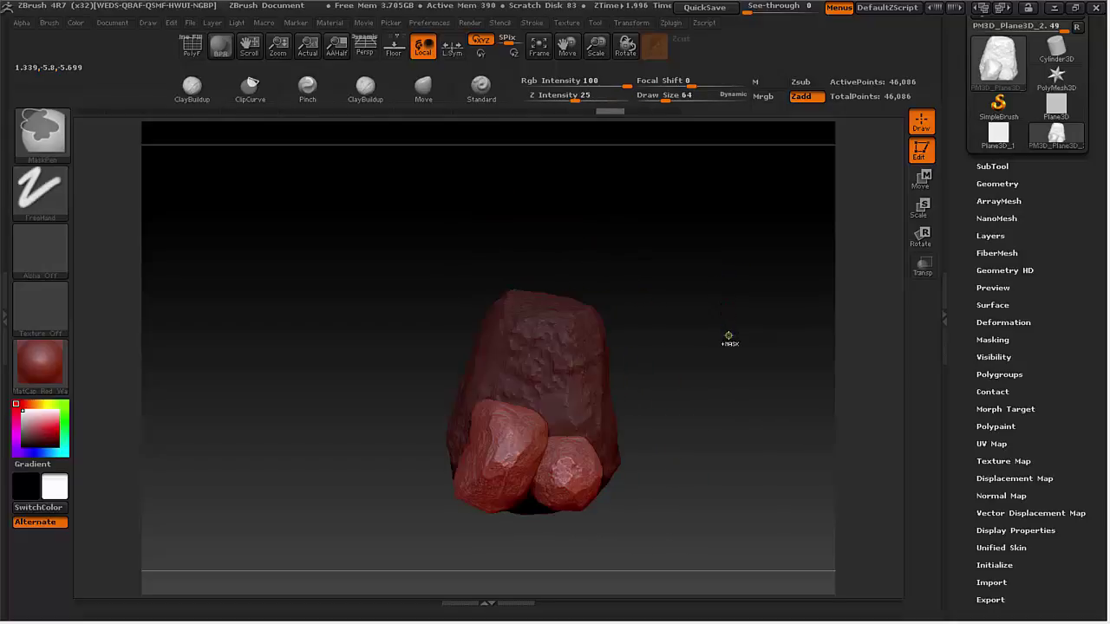
Step: Draw a straight Transpose line across the two small rocks and move them closer to the large rock
drag(718, 322, 728, 456)
key(w)
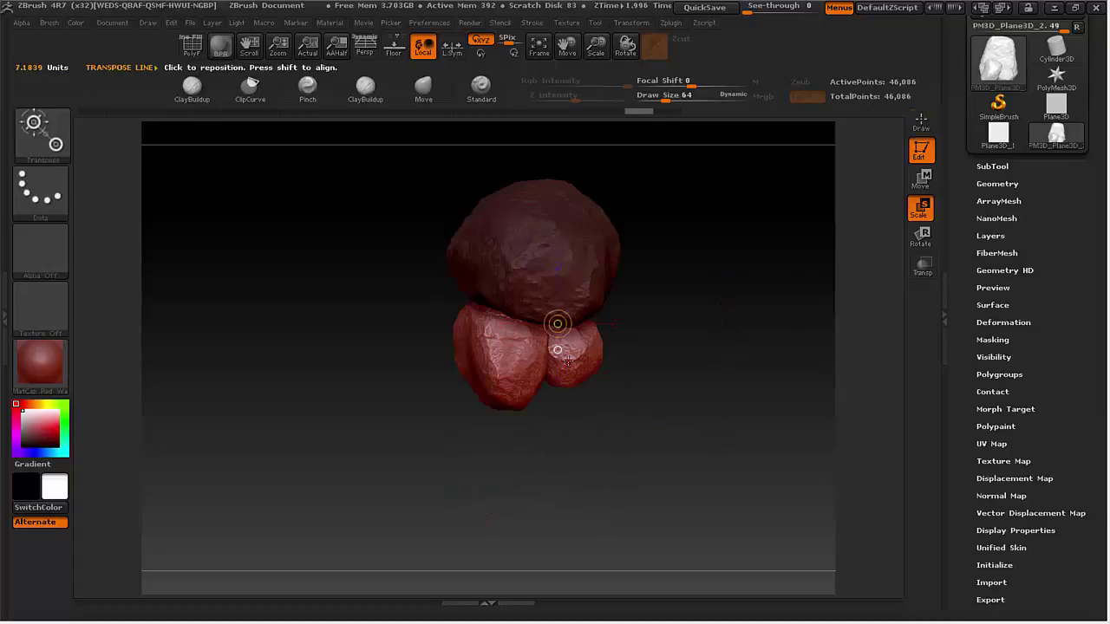
key(e)
mouse_move(678, 361)
mouse_down()
mouse_move(572, 355)
mouse_move(580, 361)
mouse_up()
key(w)
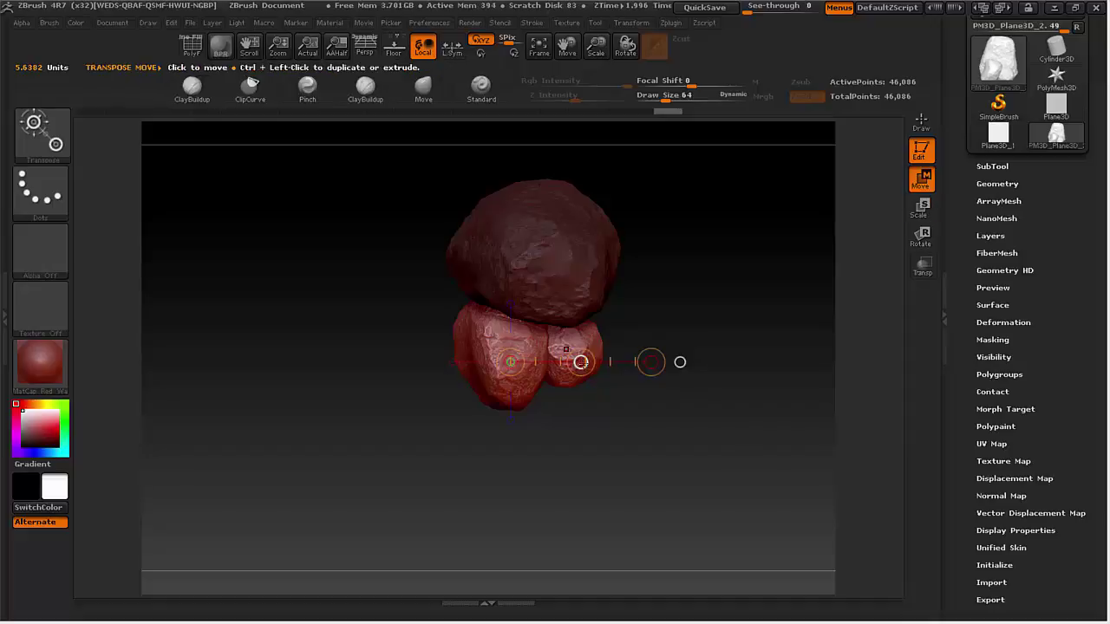
mouse_move(589, 421)
mouse_down()
mouse_move(577, 307)
mouse_move(681, 317)
mouse_up()
mouse_move(551, 398)
mouse_down()
mouse_move(659, 383)
mouse_move(716, 389)
mouse_move(670, 393)
mouse_up()
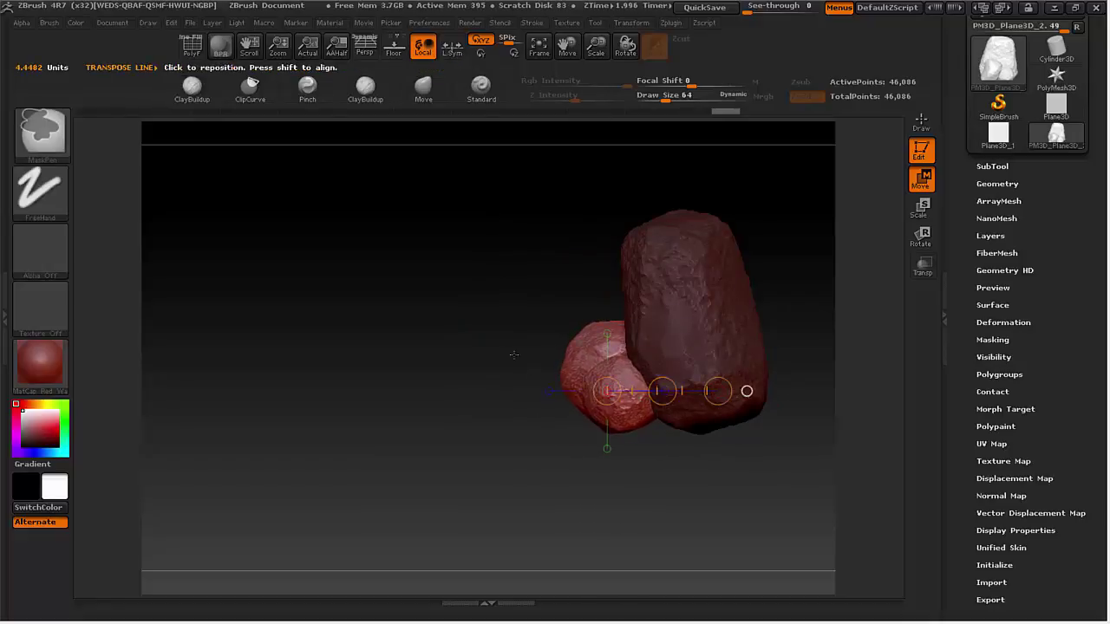
Step: Clear the mask, clip the bottoms of all three rocks flat and return to Draw mode
ctrl+click(470, 375)
drag(471, 376, 572, 253)
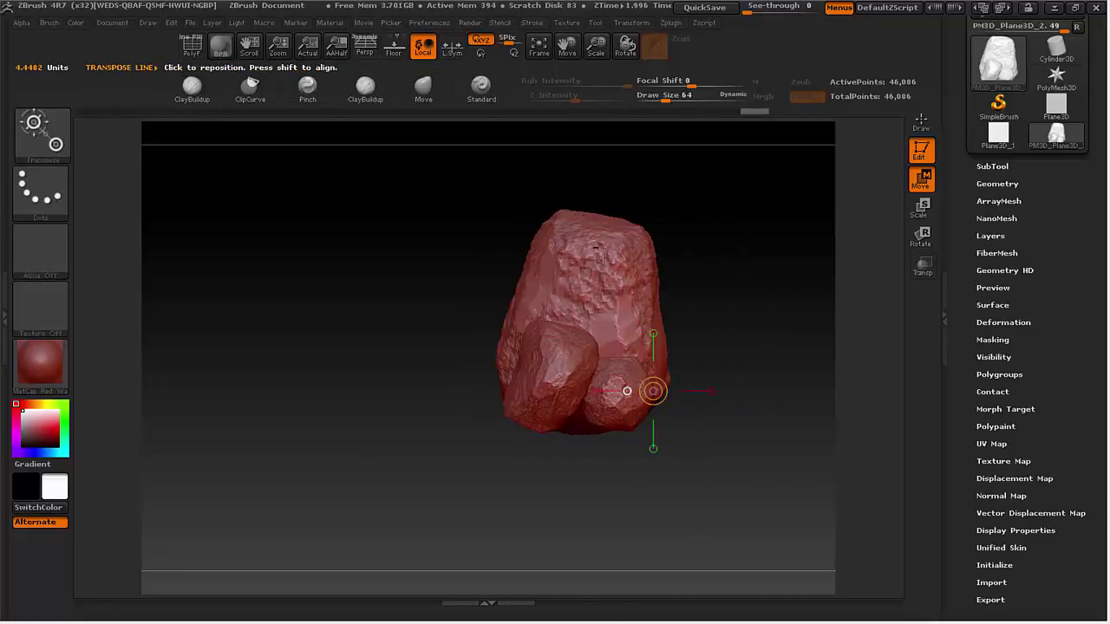
drag(601, 198, 602, 424)
ctrl+drag(603, 222, 604, 411)
mouse_move(701, 250)
mouse_down()
mouse_move(622, 324)
mouse_move(650, 321)
mouse_move(681, 287)
mouse_up()
key(q)
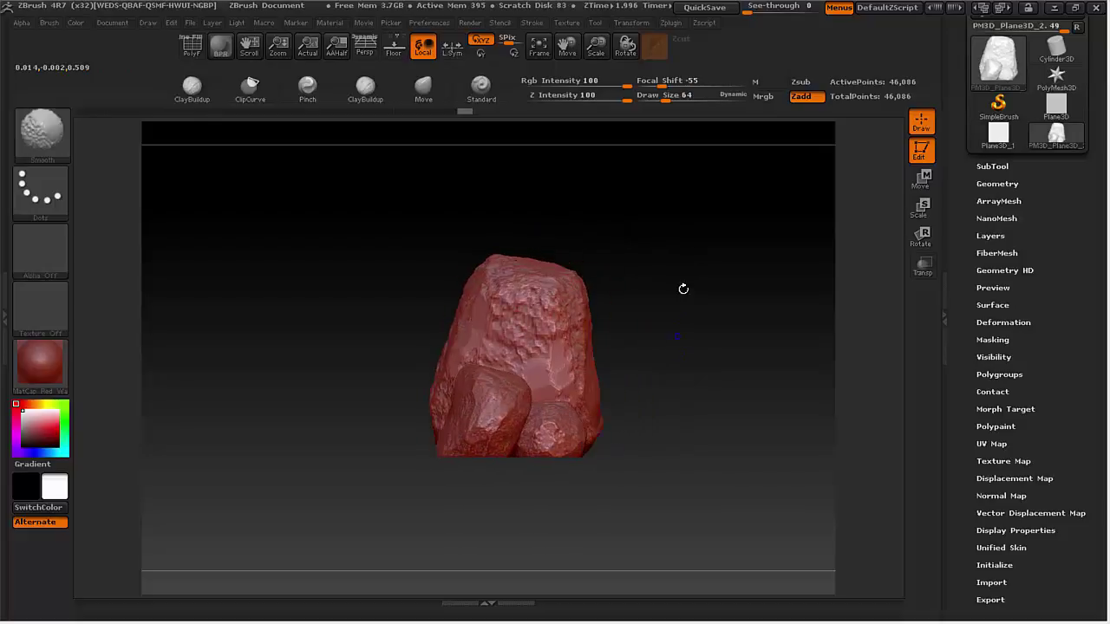
Step: Merge the three rocks with DynaMesh at resolution 128 and collapse the Geometry settings
click(997, 183)
scroll(993, 226, down, 3)
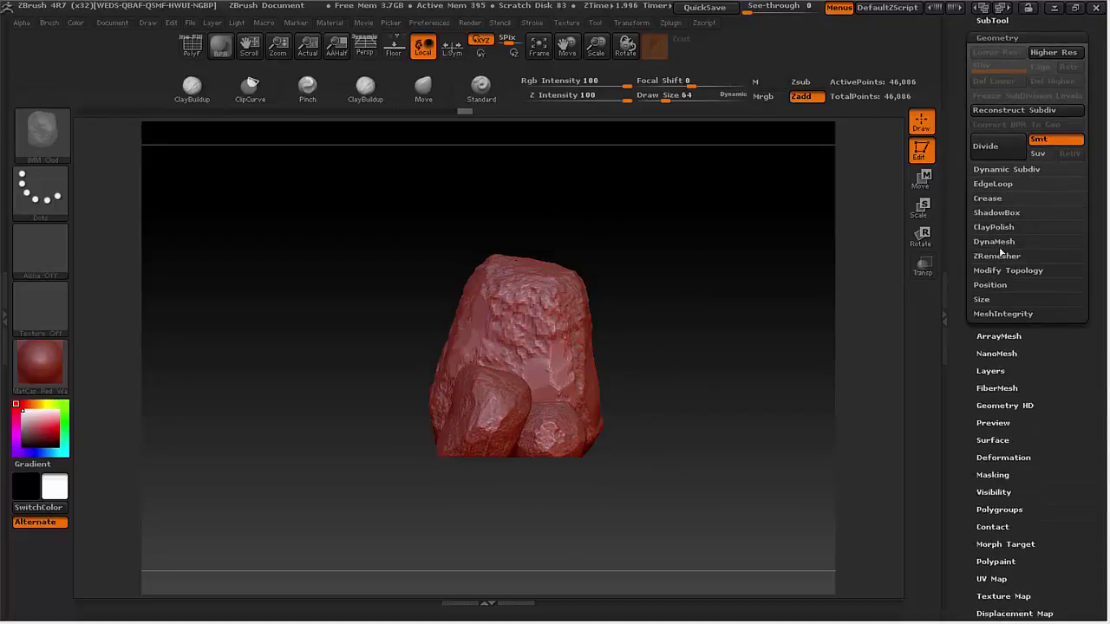
click(998, 244)
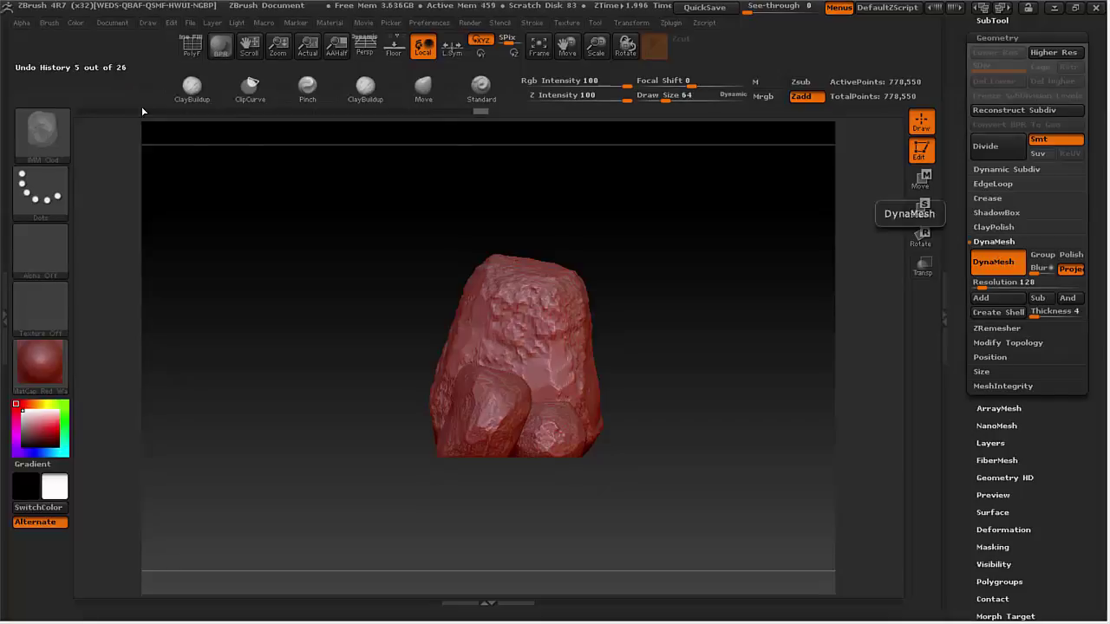
mouse_move(672, 256)
mouse_down()
mouse_move(689, 260)
mouse_move(683, 245)
mouse_up()
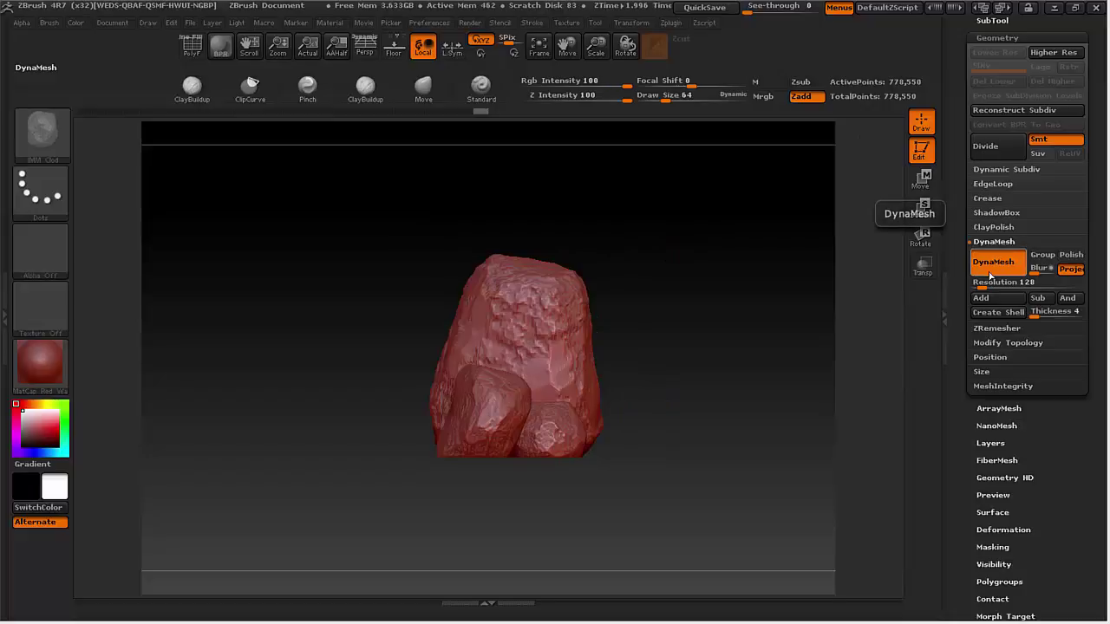
scroll(1028, 260, up, 3)
click(997, 142)
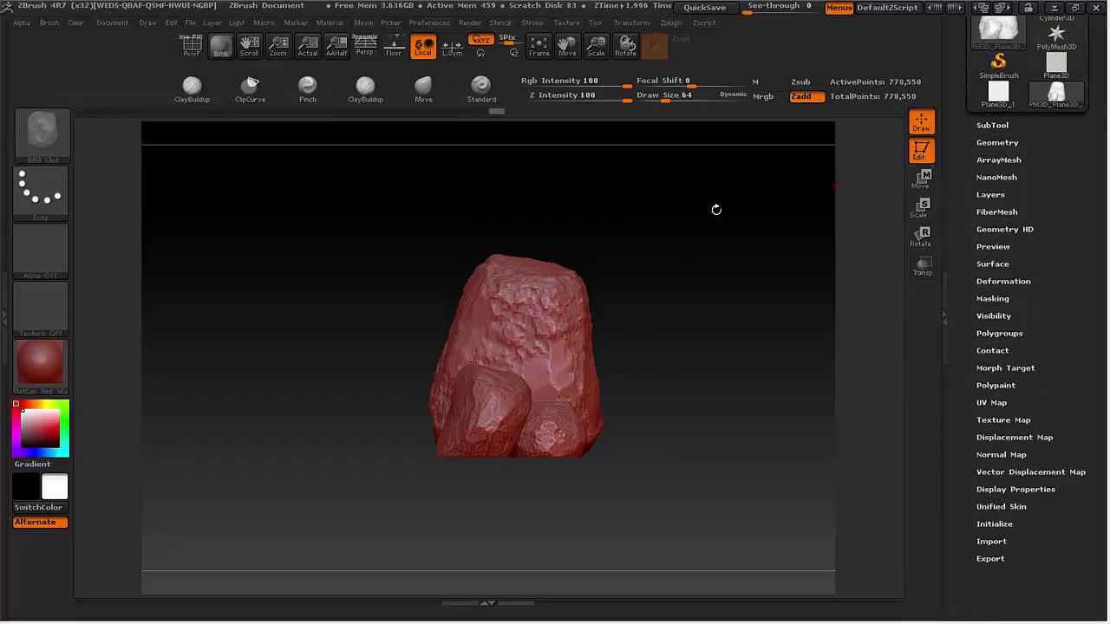
Step: Choose the Flakes sculpting brush and set its Draw Size to 496
key(b)
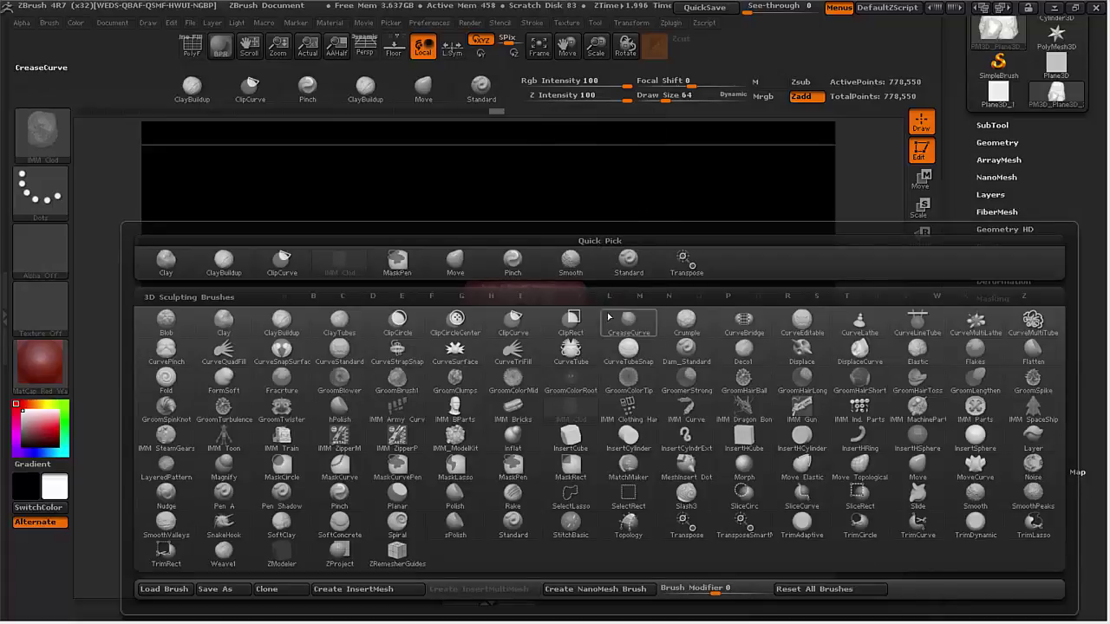
key(b)
key(b)
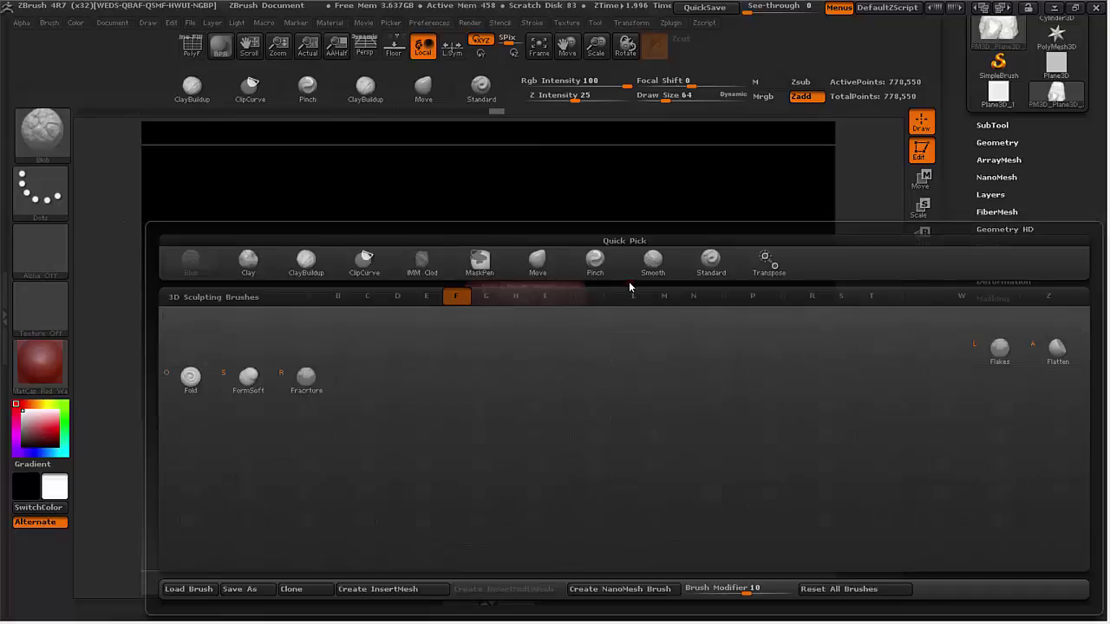
key(f)
key(l)
drag(613, 286, 588, 270)
key(space)
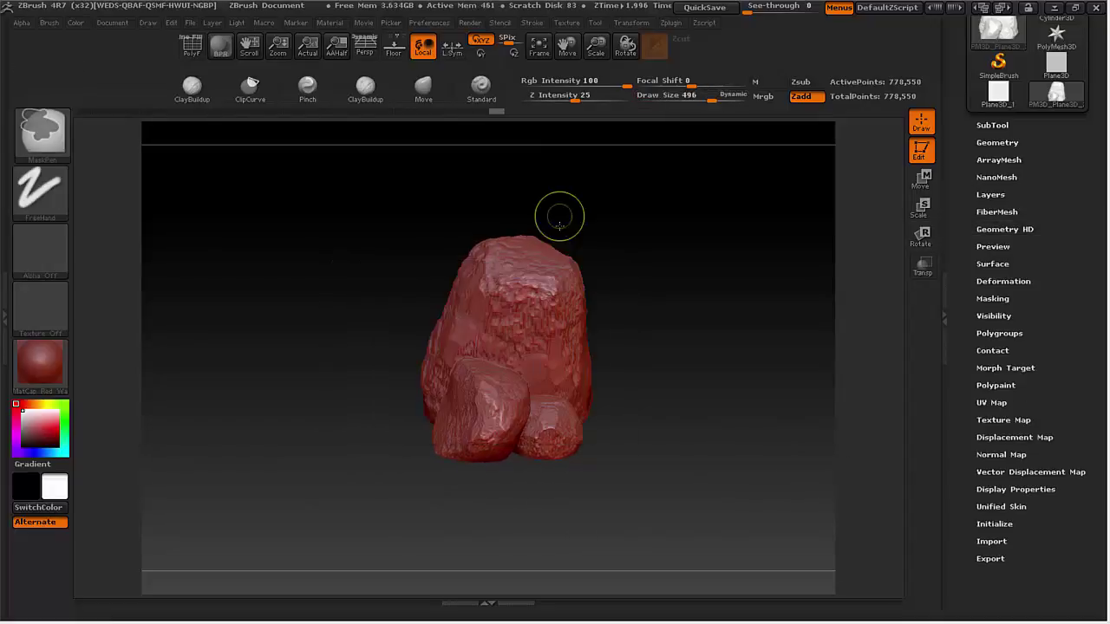
Step: Choose the Flatten brush and flatten broad facets into the top and front of the large rock
key(f)
drag(503, 286, 562, 293)
drag(663, 286, 594, 277)
mouse_move(562, 282)
mouse_down()
mouse_move(583, 273)
mouse_move(593, 286)
mouse_up()
drag(728, 243, 632, 260)
drag(485, 247, 440, 258)
drag(676, 260, 737, 265)
mouse_move(555, 226)
mouse_down()
mouse_move(541, 256)
mouse_move(515, 202)
mouse_up()
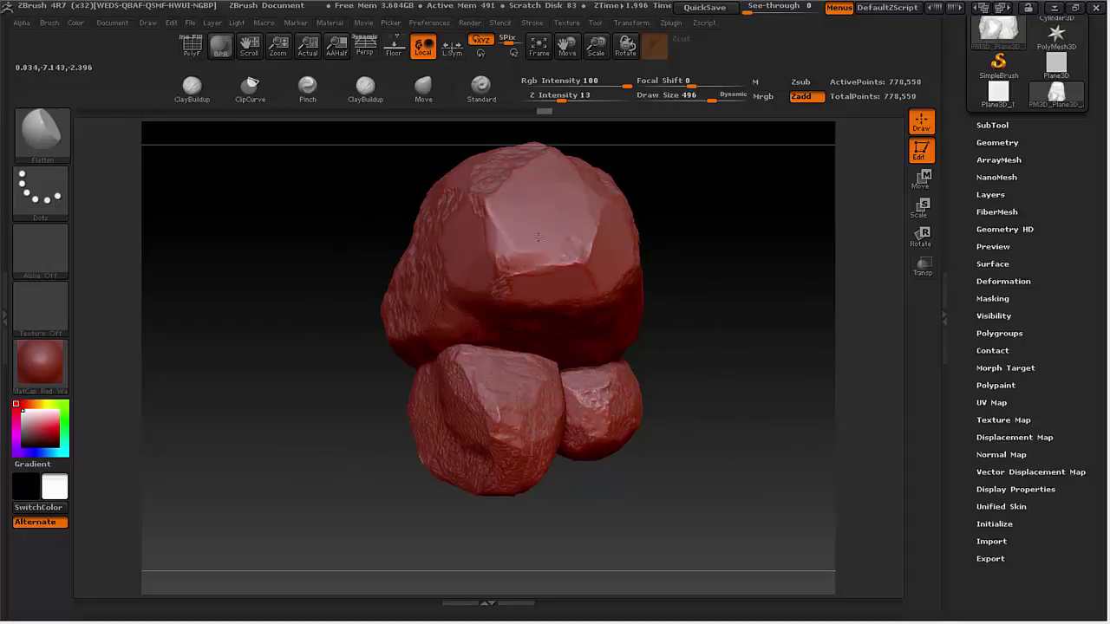
Step: Flatten the rough side of the large rock and set the brush's Draw Size to 516
drag(353, 358, 461, 357)
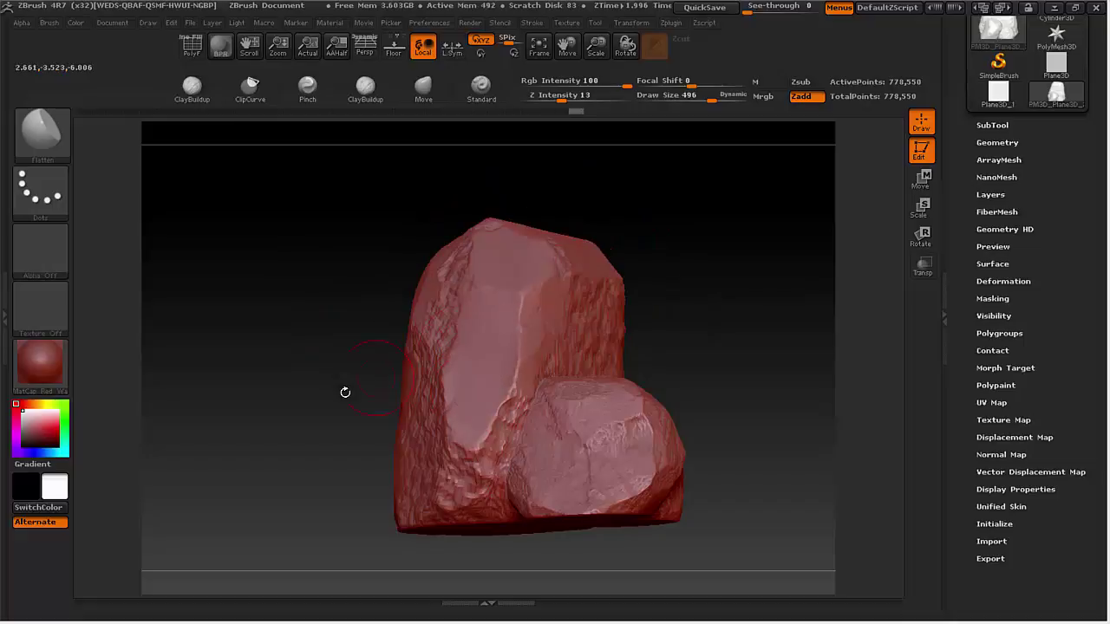
mouse_move(344, 391)
mouse_down()
mouse_move(443, 391)
mouse_move(439, 468)
mouse_up()
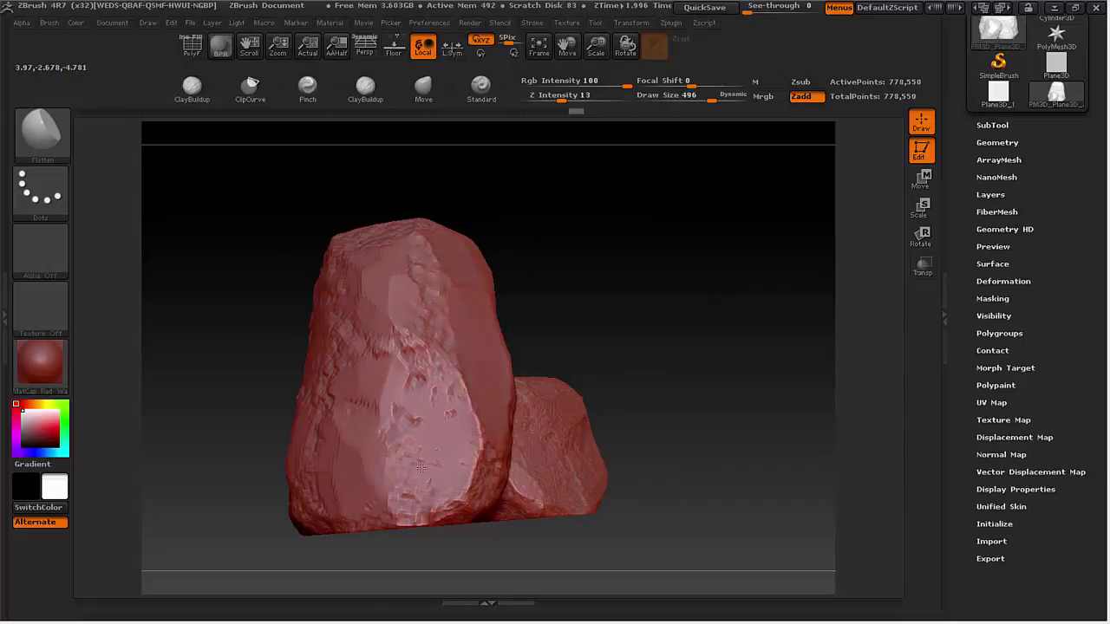
key(space)
mouse_move(421, 421)
mouse_down()
mouse_move(416, 401)
mouse_move(427, 401)
mouse_up()
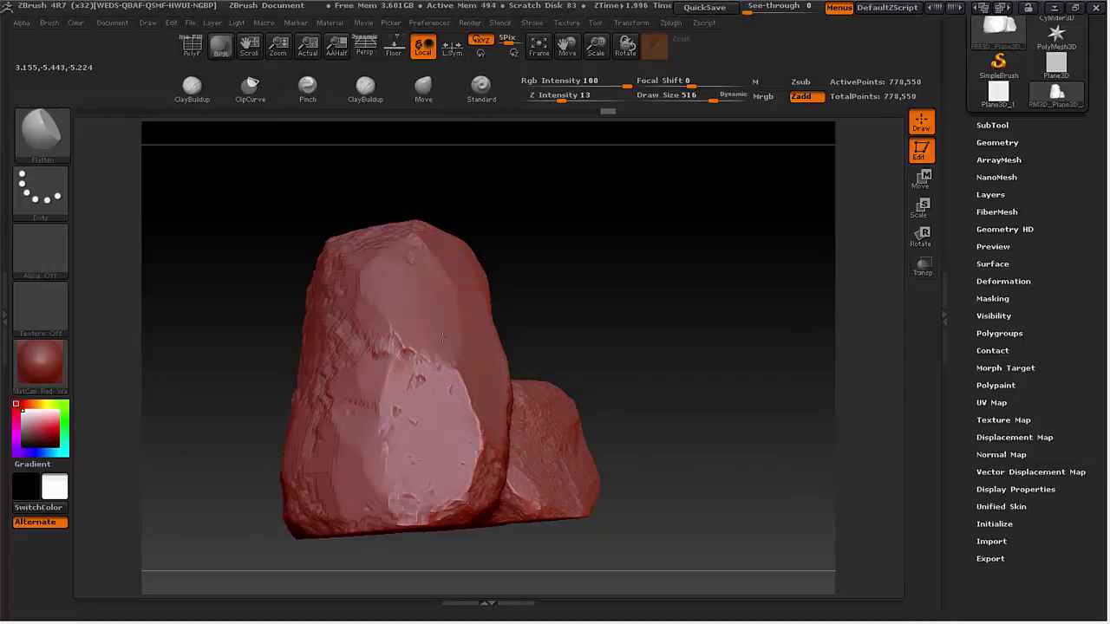
Step: Flatten facets into the top, back and far side of the large rock, smoothing its rough lower edge
mouse_move(442, 336)
mouse_down()
mouse_move(300, 318)
mouse_move(542, 225)
mouse_move(610, 228)
mouse_move(452, 339)
mouse_move(438, 364)
mouse_move(421, 329)
mouse_move(381, 313)
mouse_up()
drag(286, 347, 320, 399)
mouse_move(434, 278)
mouse_down()
mouse_move(451, 286)
mouse_move(434, 269)
mouse_move(468, 260)
mouse_move(607, 266)
mouse_move(532, 230)
mouse_move(534, 251)
mouse_up()
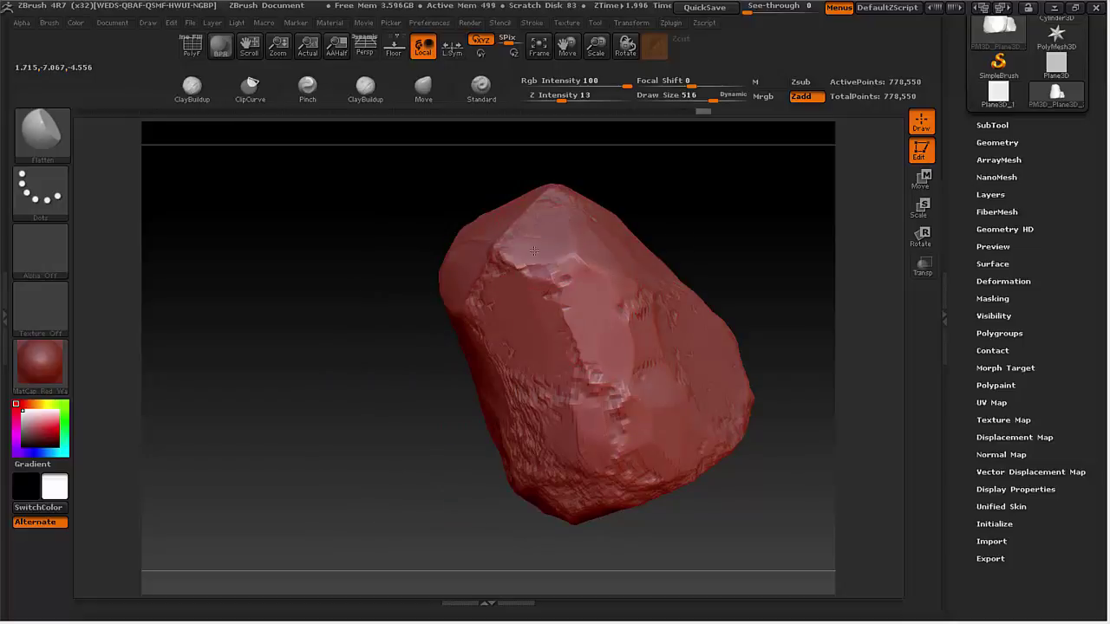
mouse_move(413, 389)
mouse_down()
mouse_move(381, 404)
mouse_move(486, 418)
mouse_move(438, 455)
mouse_up()
mouse_move(499, 407)
mouse_down()
mouse_move(460, 460)
mouse_move(467, 429)
mouse_move(455, 459)
mouse_move(416, 364)
mouse_up()
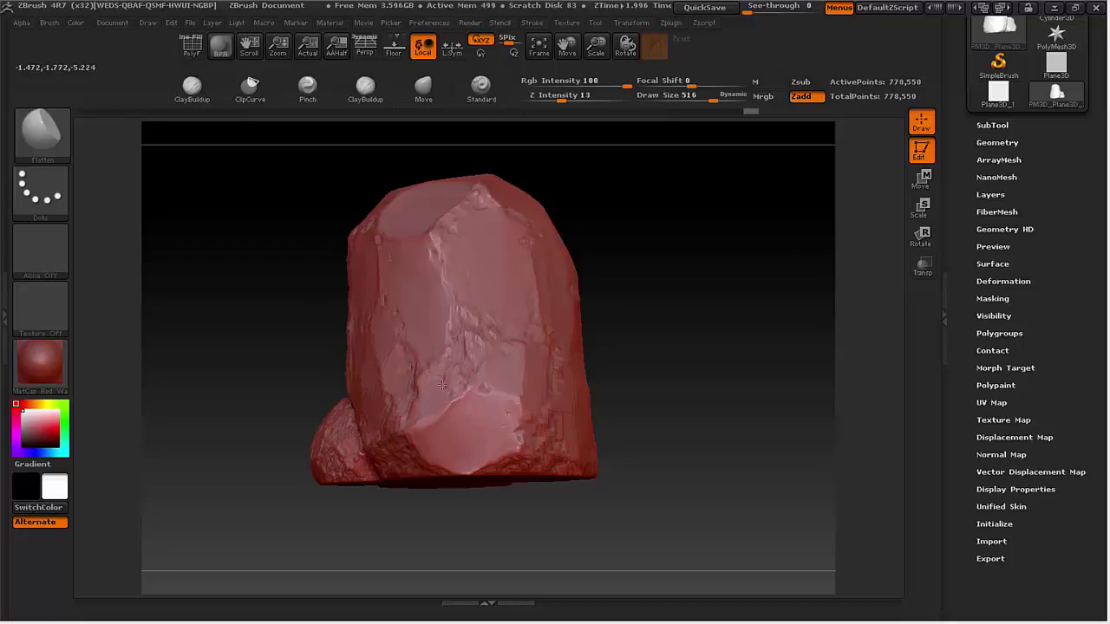
drag(460, 430, 412, 353)
mouse_move(281, 390)
mouse_down()
mouse_move(304, 361)
mouse_move(390, 455)
mouse_up()
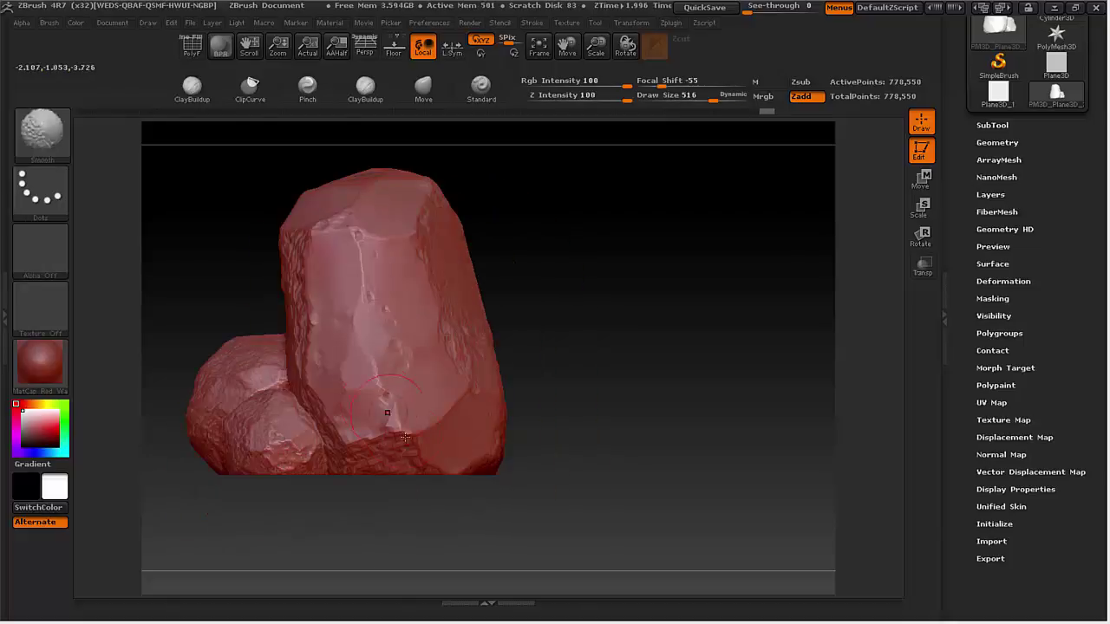
Step: Smooth the upper front face of the large rock and flatten facets along its adjoining vertical edge
mouse_move(520, 399)
mouse_down()
mouse_move(513, 446)
mouse_move(499, 395)
mouse_move(507, 381)
mouse_move(451, 334)
mouse_move(495, 261)
mouse_move(487, 241)
mouse_up()
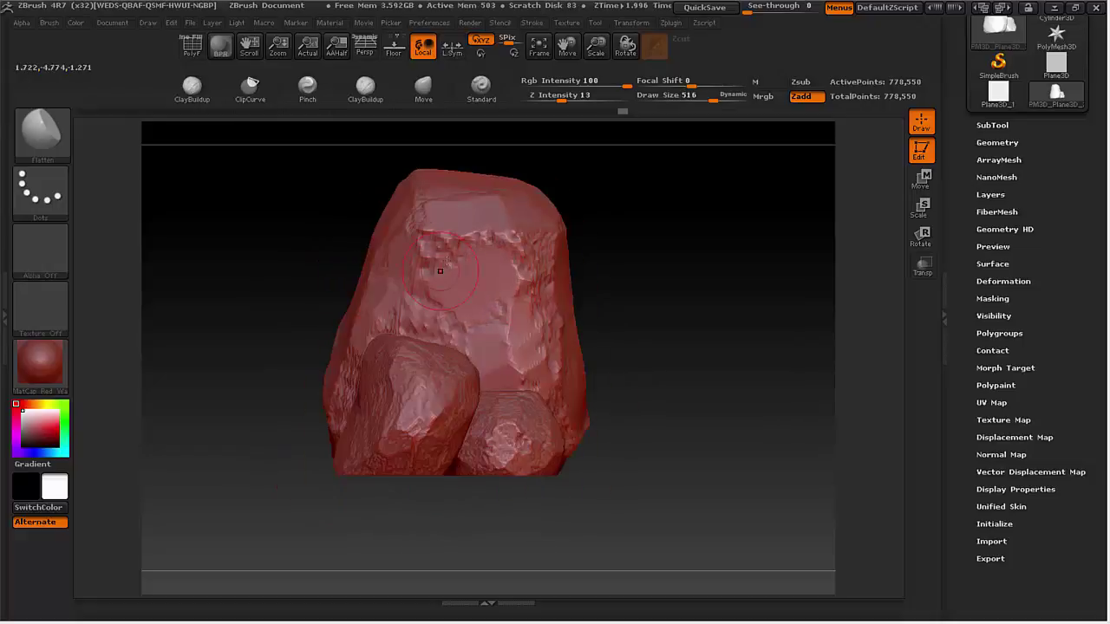
shift+drag(429, 255, 457, 274)
right_drag(512, 260, 459, 261)
mouse_move(525, 251)
mouse_down()
mouse_move(520, 277)
mouse_move(526, 250)
mouse_move(530, 276)
mouse_up()
mouse_move(544, 317)
mouse_down()
mouse_move(545, 360)
mouse_move(534, 353)
mouse_up()
Step: Flatten angular facets into the front, top and sides of the bigger of the two small rocks
drag(440, 380, 390, 416)
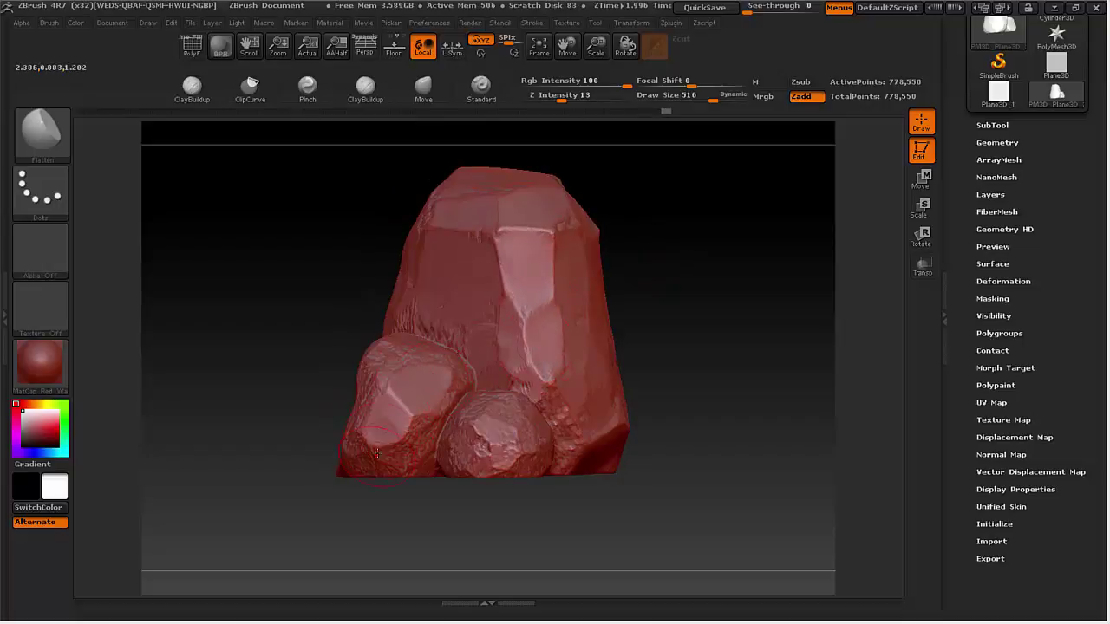
mouse_move(292, 446)
mouse_down()
mouse_move(366, 430)
mouse_move(353, 379)
mouse_up()
drag(477, 342, 464, 386)
mouse_move(303, 386)
mouse_down()
mouse_move(290, 425)
mouse_move(239, 428)
mouse_move(327, 438)
mouse_move(260, 442)
mouse_move(336, 345)
mouse_up()
drag(490, 351, 423, 345)
mouse_move(304, 345)
mouse_down()
mouse_move(326, 361)
mouse_move(320, 348)
mouse_move(356, 342)
mouse_move(289, 340)
mouse_up()
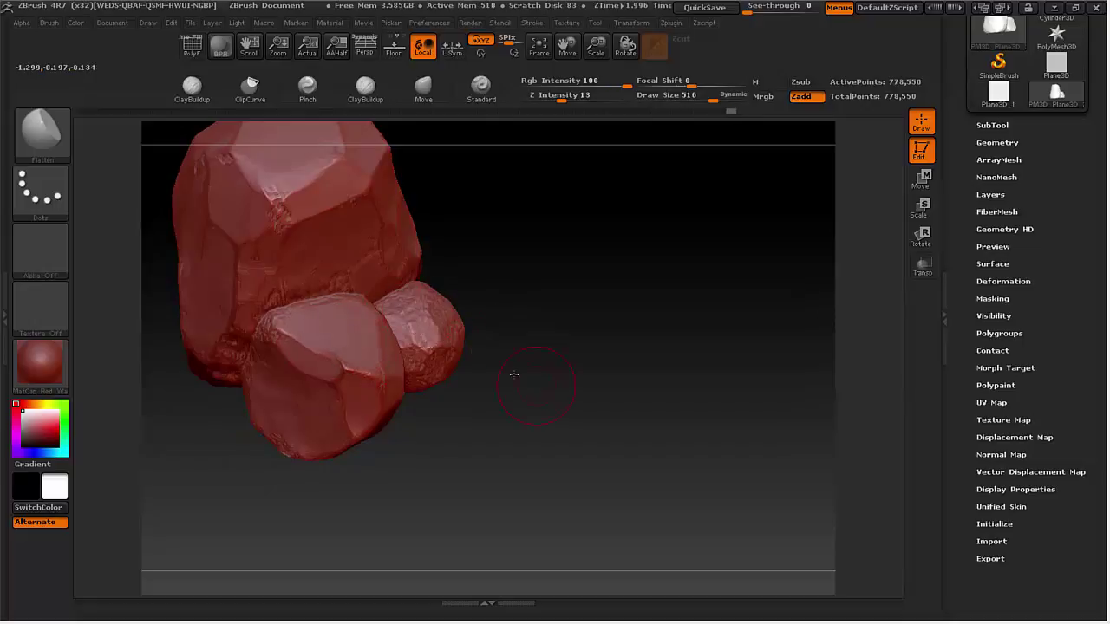
Step: Flatten angular facets into the front and sides of the smallest rock
mouse_move(589, 381)
mouse_down()
mouse_move(553, 331)
mouse_move(545, 345)
mouse_up()
drag(447, 430, 441, 432)
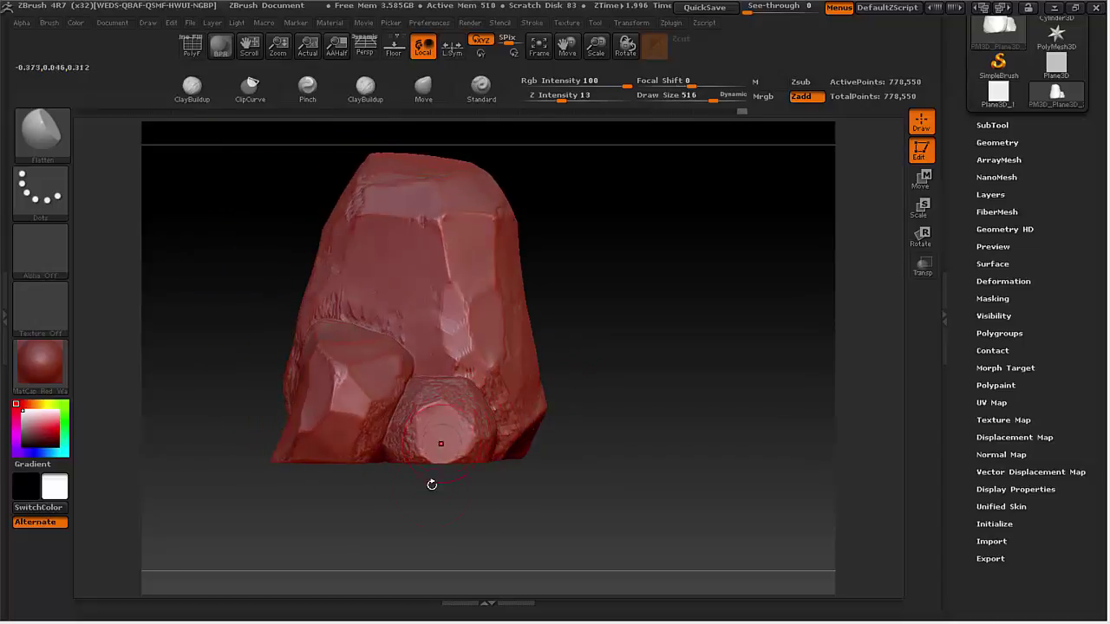
drag(436, 486, 459, 408)
mouse_move(488, 476)
mouse_down()
mouse_move(485, 508)
mouse_move(412, 488)
mouse_up()
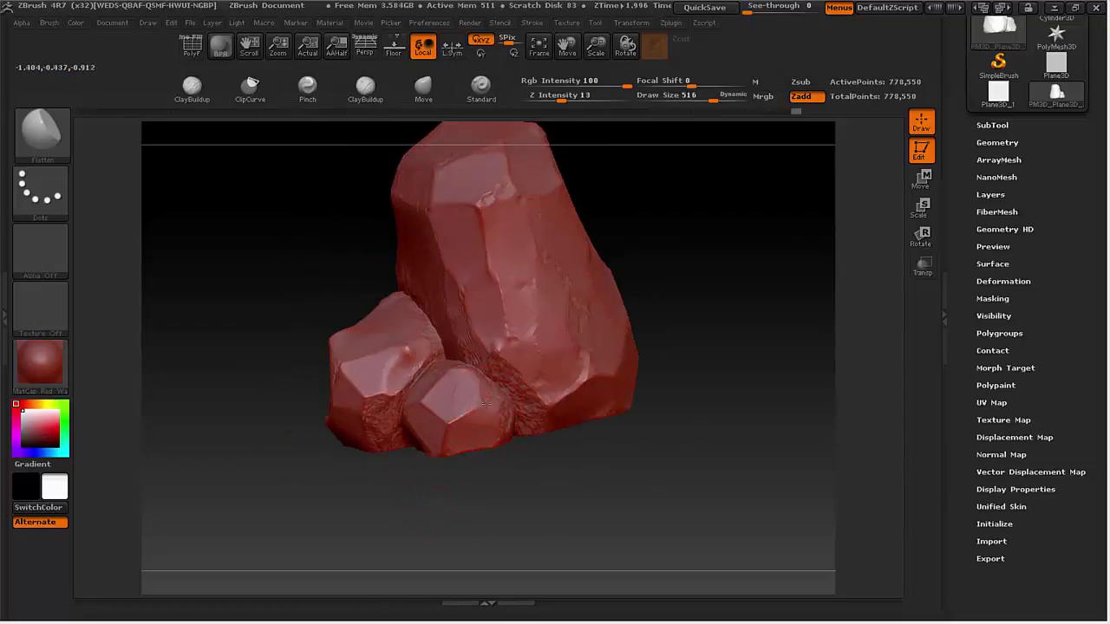
Step: Load the PlanarCutShallow brush from the Planar folder of the LightBox brush library
right_drag(413, 487, 501, 460)
ctrl+right_drag(501, 459, 503, 234)
mouse_move(504, 234)
alt+right_down()
mouse_move(546, 273)
mouse_move(574, 271)
alt+right_up()
key(comma)
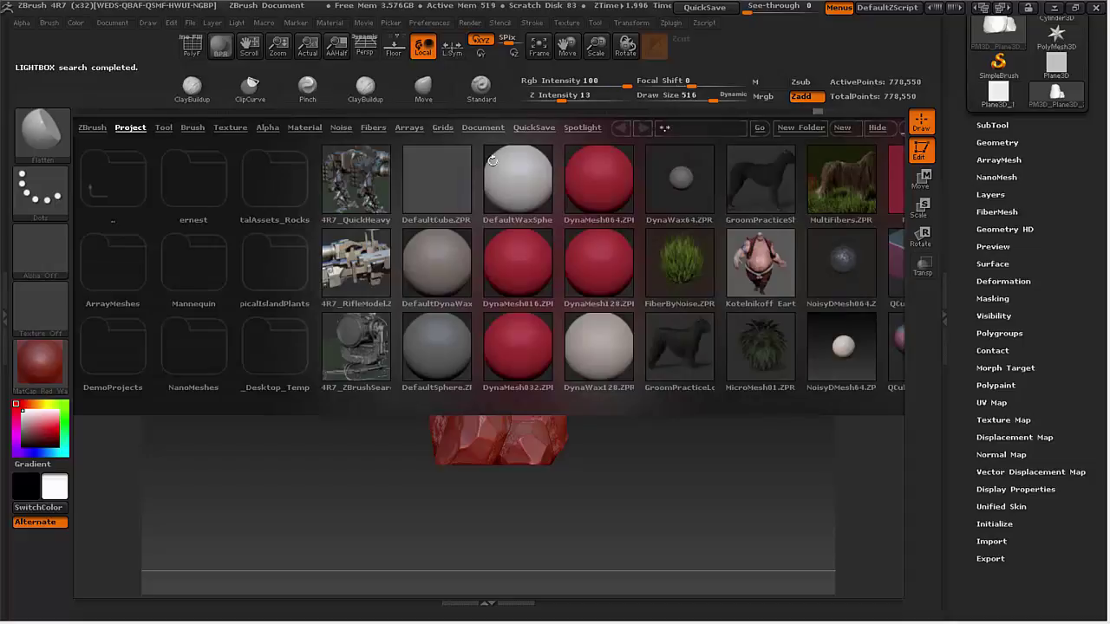
click(193, 127)
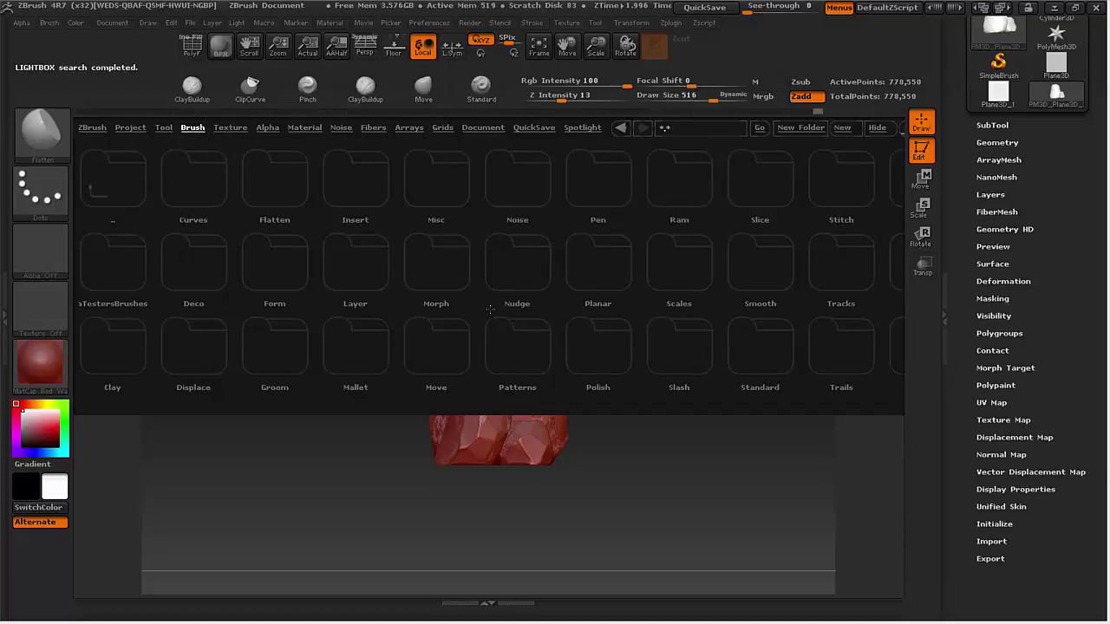
scroll(490, 309, down, 5)
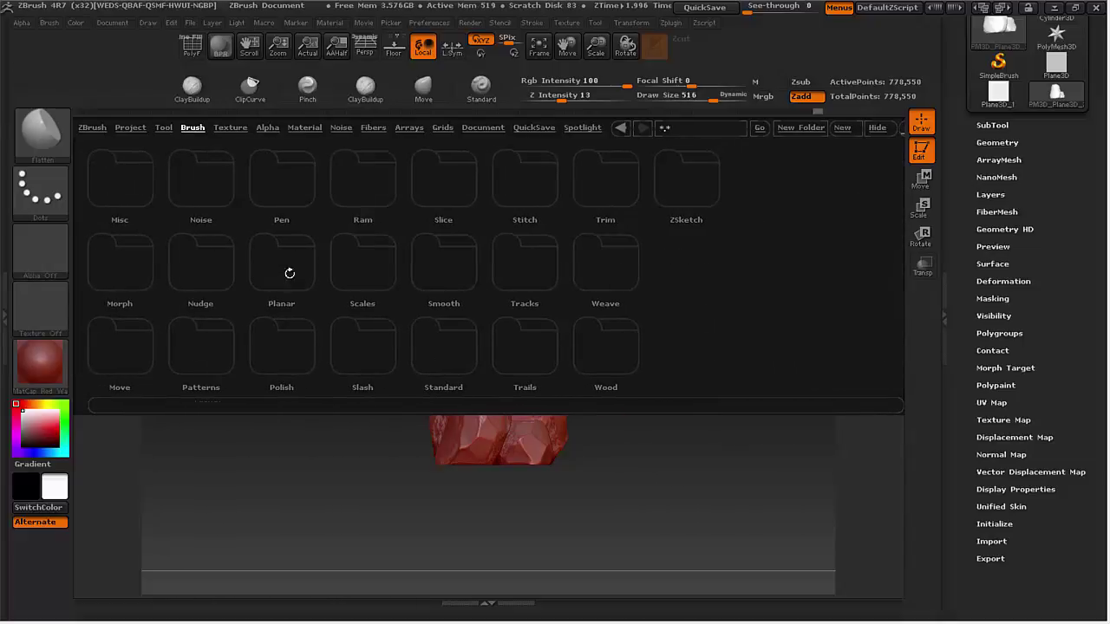
double_click(289, 273)
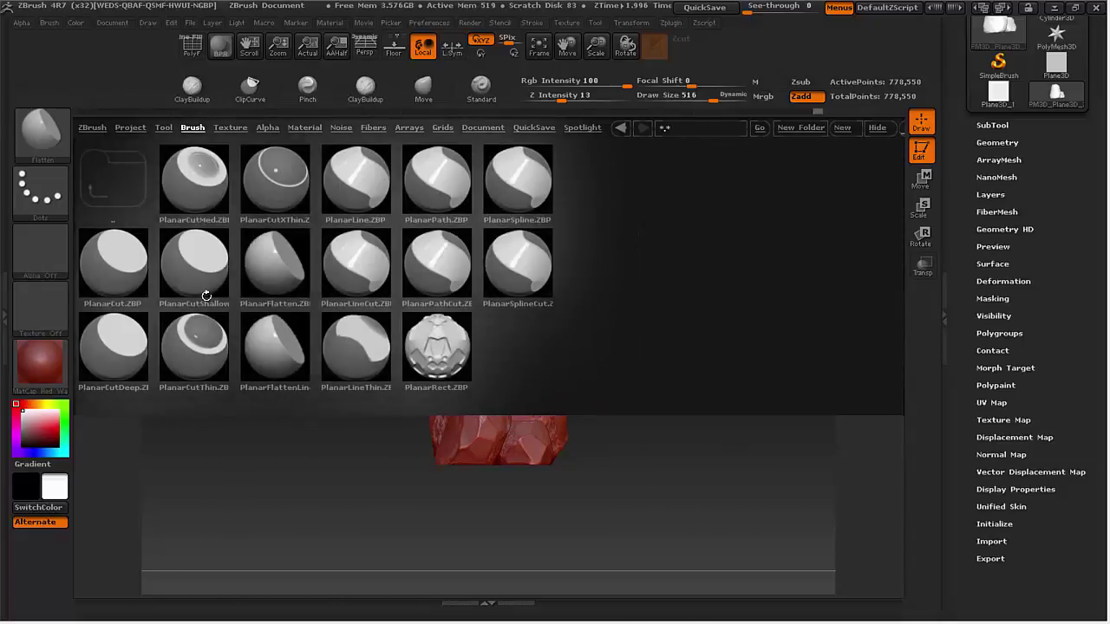
double_click(192, 260)
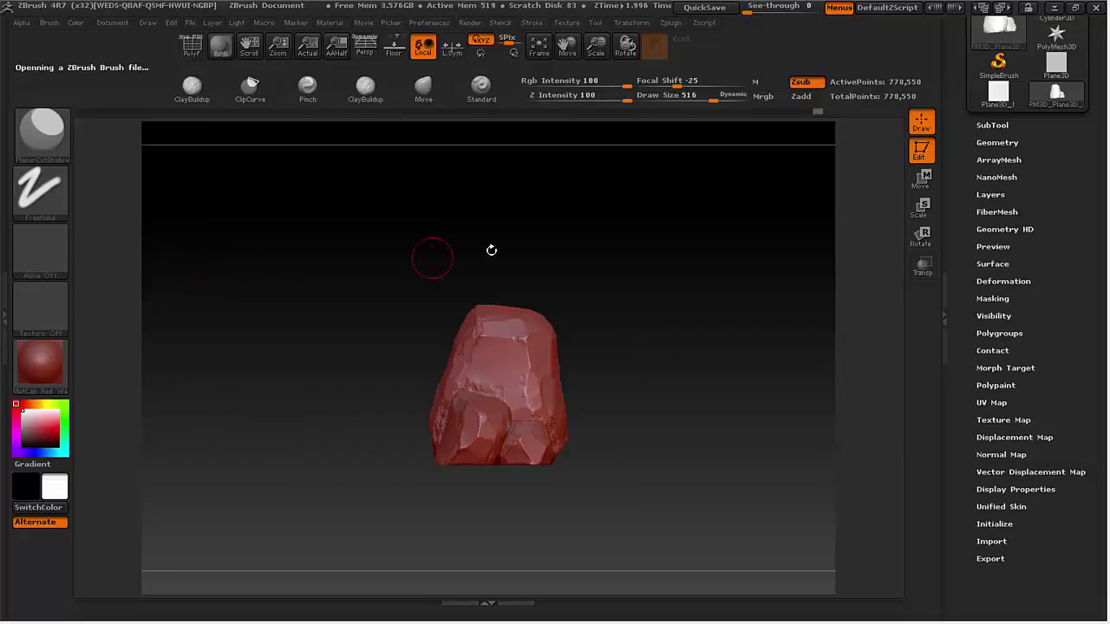
Step: Cut flat planes across the large rock's upper front face and down its adjoining vertical edges
alt+drag(586, 260, 605, 464)
drag(606, 226, 590, 247)
mouse_move(459, 184)
mouse_down()
mouse_move(429, 213)
mouse_move(490, 221)
mouse_up()
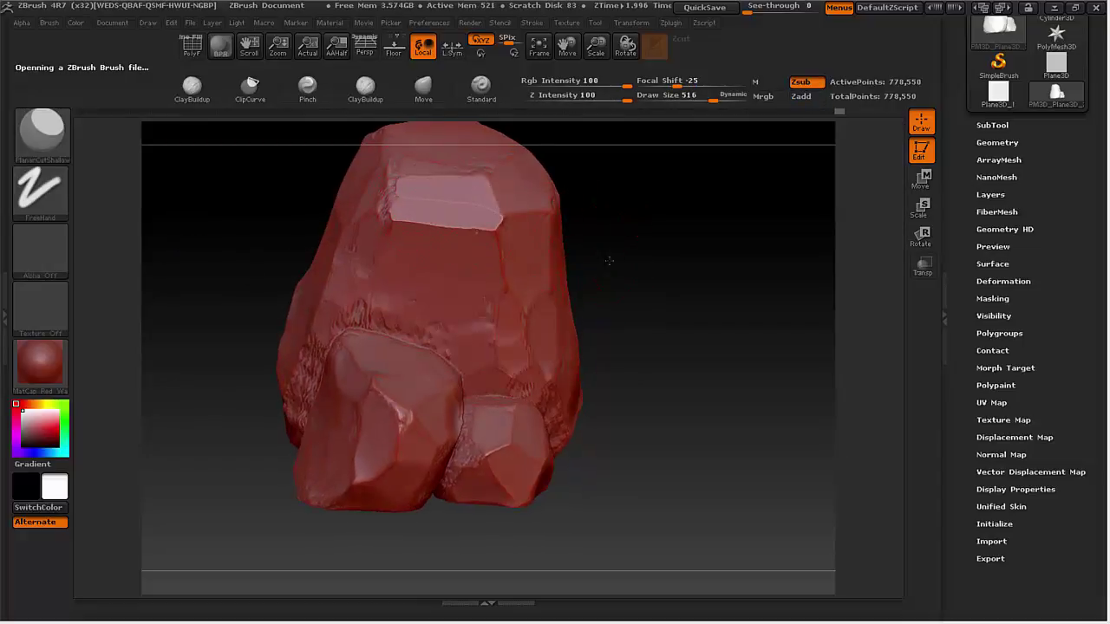
drag(608, 260, 572, 269)
mouse_move(507, 227)
mouse_down()
mouse_move(531, 365)
mouse_move(532, 273)
mouse_move(552, 380)
mouse_up()
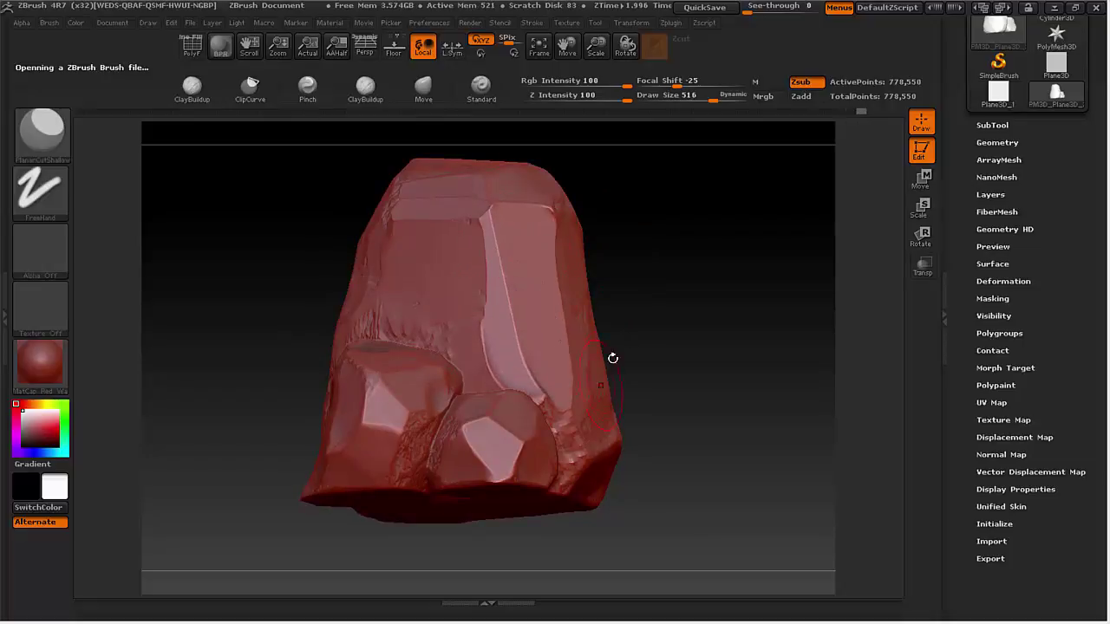
drag(612, 358, 555, 369)
drag(551, 246, 557, 293)
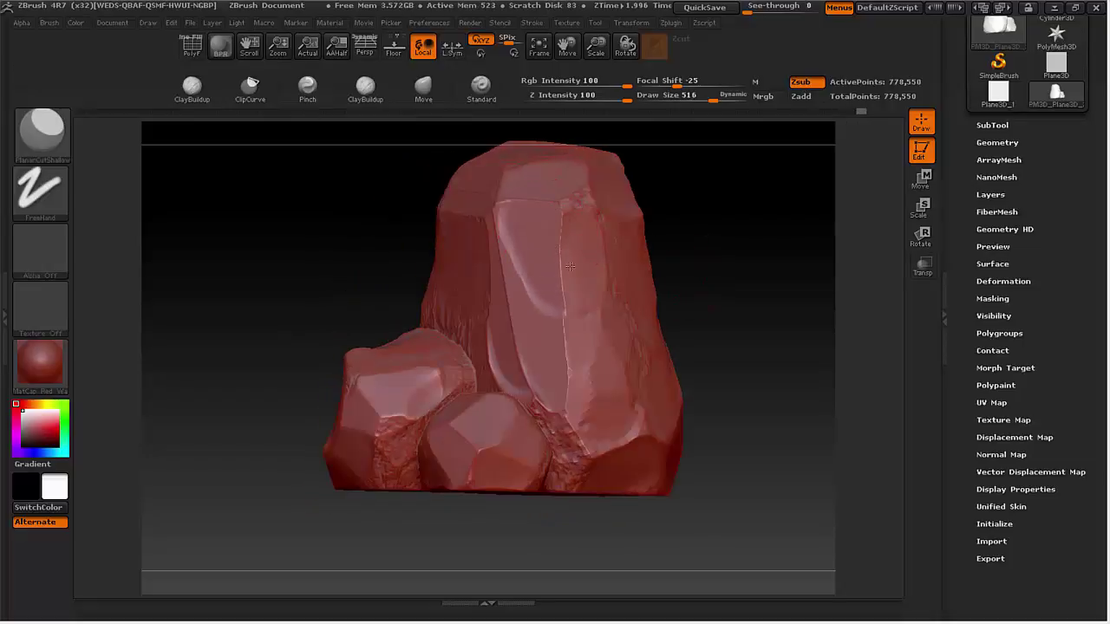
drag(583, 220, 619, 388)
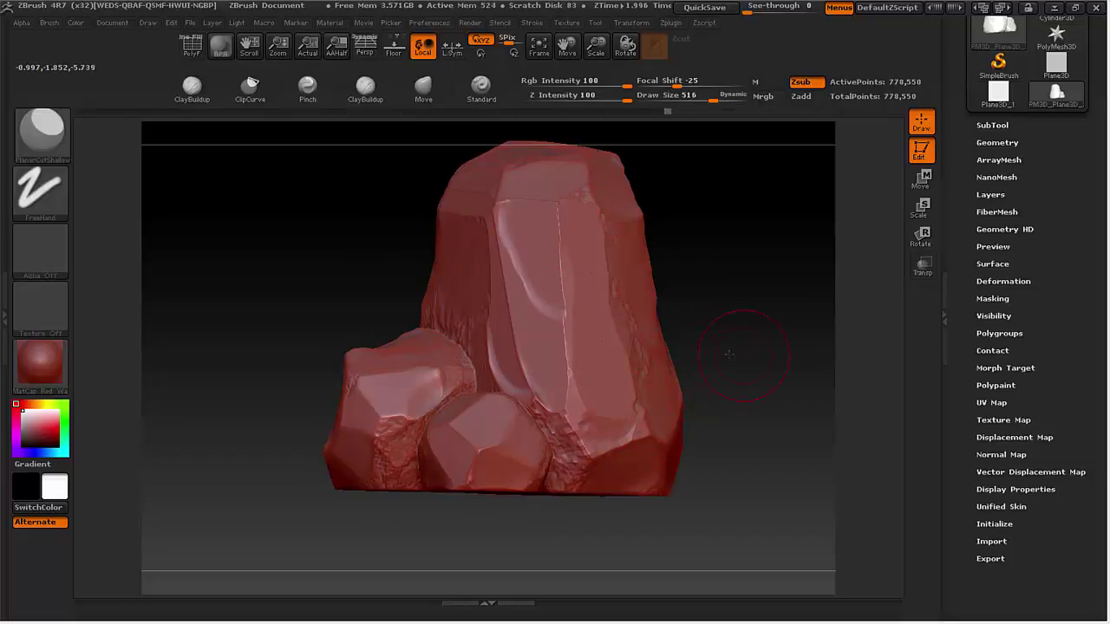
Step: Cut long vertical planes down the side face of the large rock beyond the smallest rock
drag(728, 353, 667, 408)
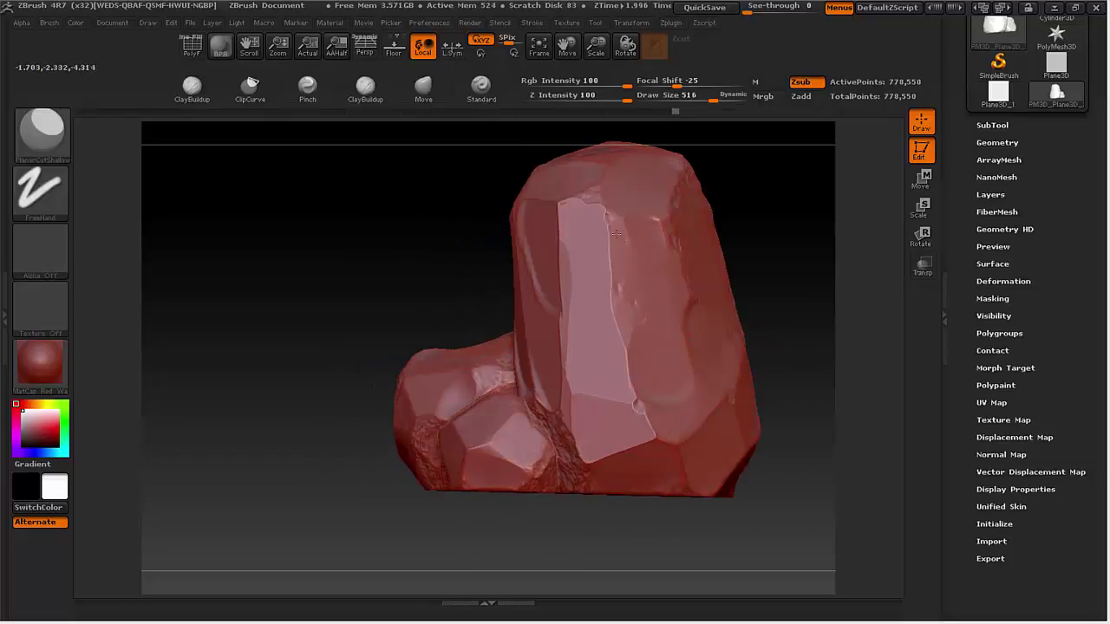
drag(673, 245, 666, 246)
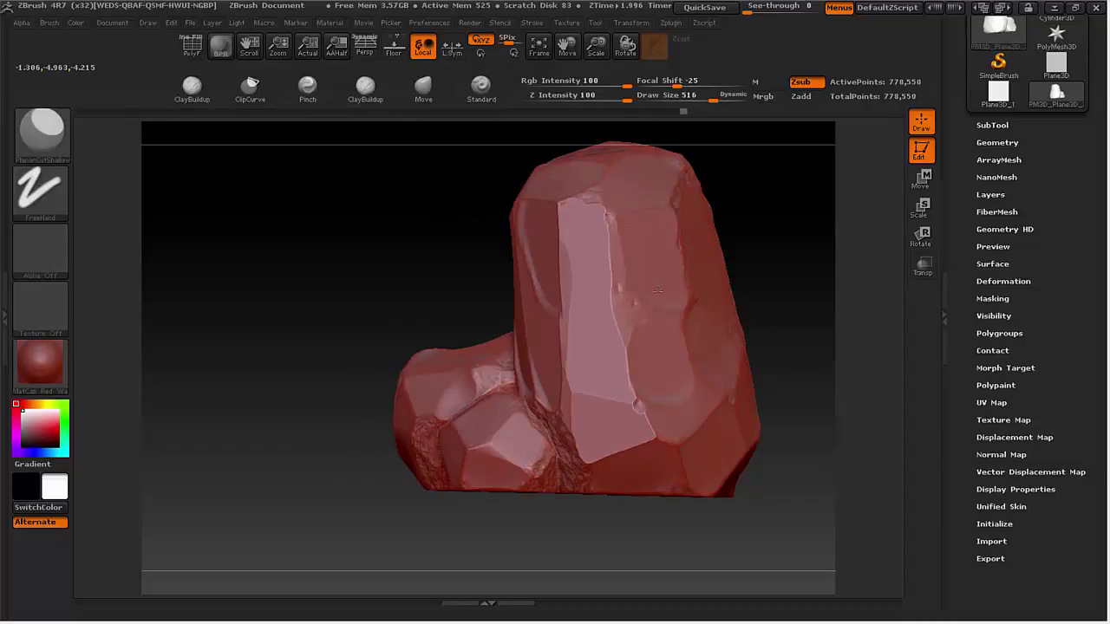
drag(658, 290, 681, 439)
drag(649, 405, 648, 412)
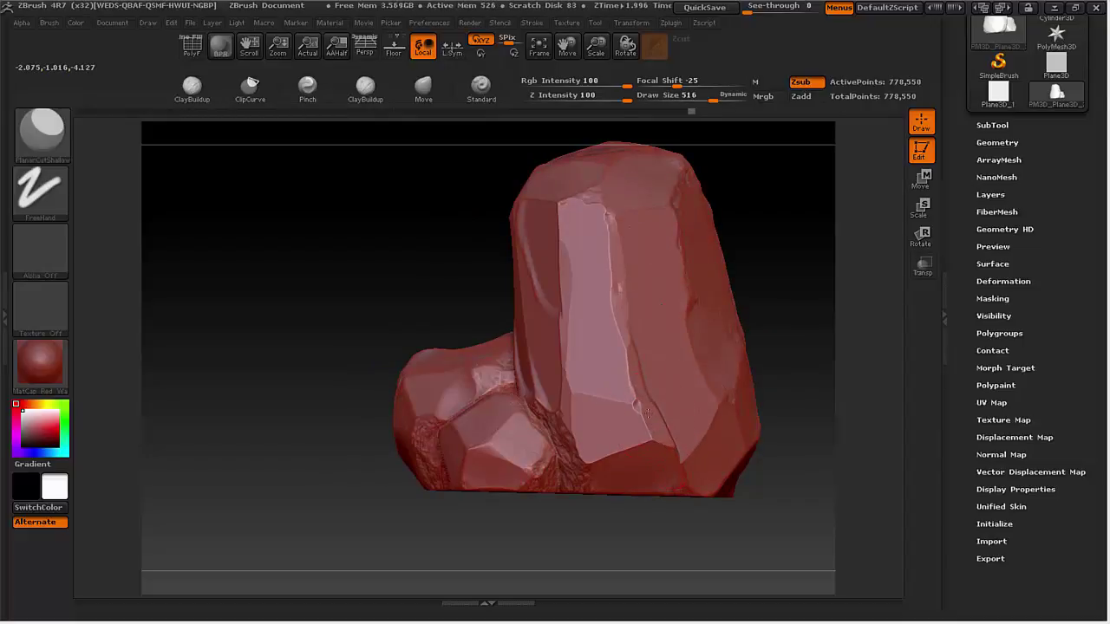
drag(642, 360, 625, 184)
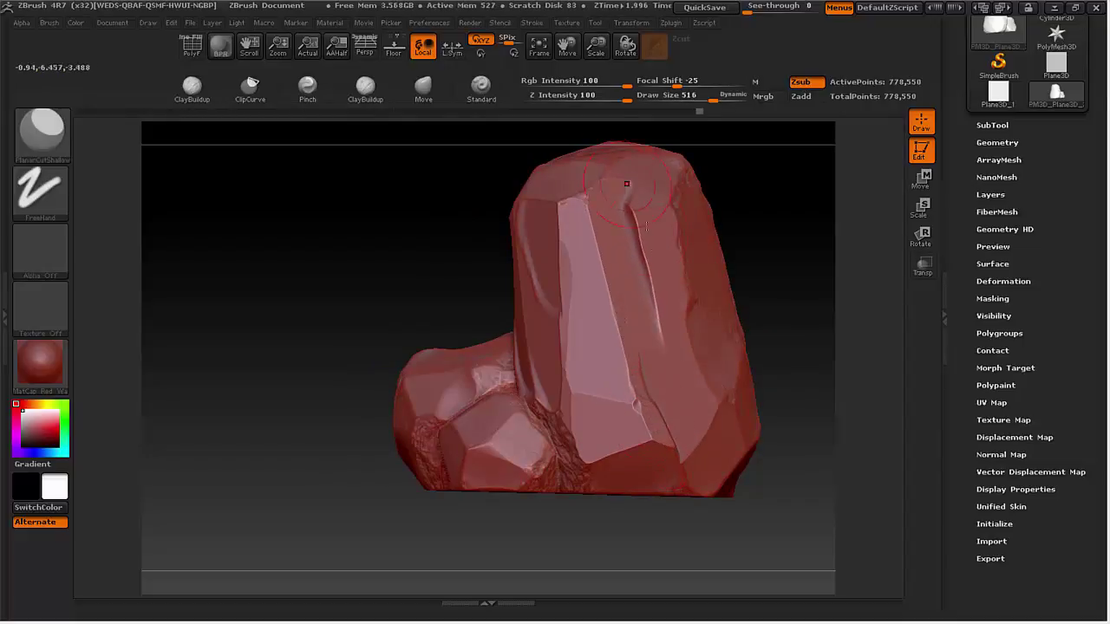
Step: Cut flat planes into the upper and lower parts of the large rock's back face
mouse_move(638, 258)
ctrl+right_down()
mouse_move(624, 225)
mouse_move(663, 226)
mouse_move(672, 239)
mouse_move(635, 279)
ctrl+right_up()
right_drag(634, 279, 554, 295)
drag(544, 362, 581, 335)
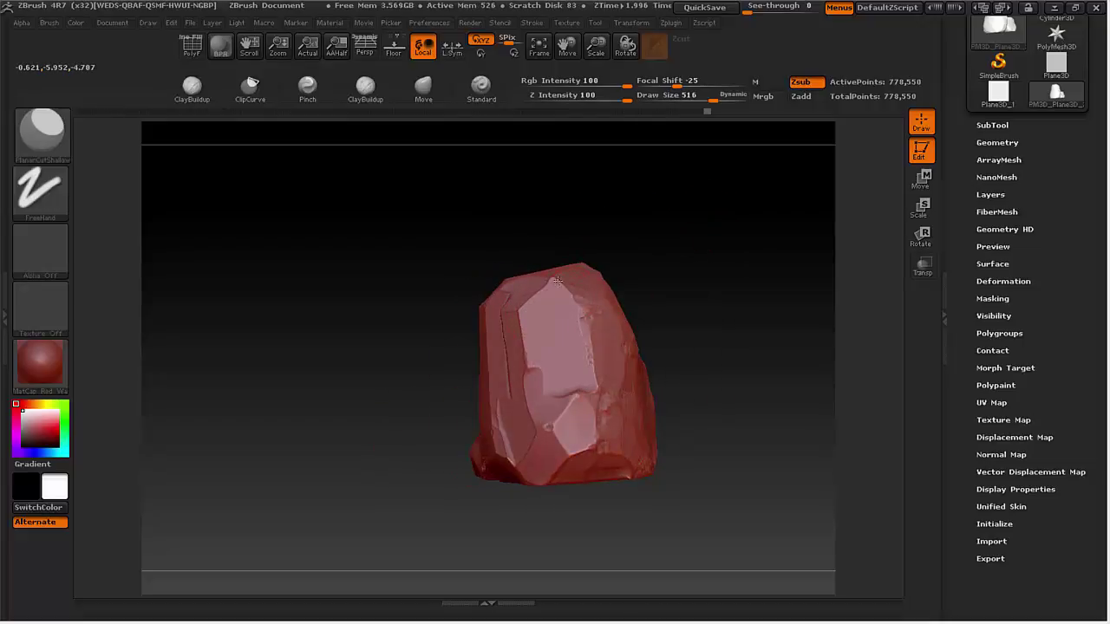
mouse_move(580, 413)
mouse_down()
mouse_move(585, 432)
mouse_move(583, 402)
mouse_up()
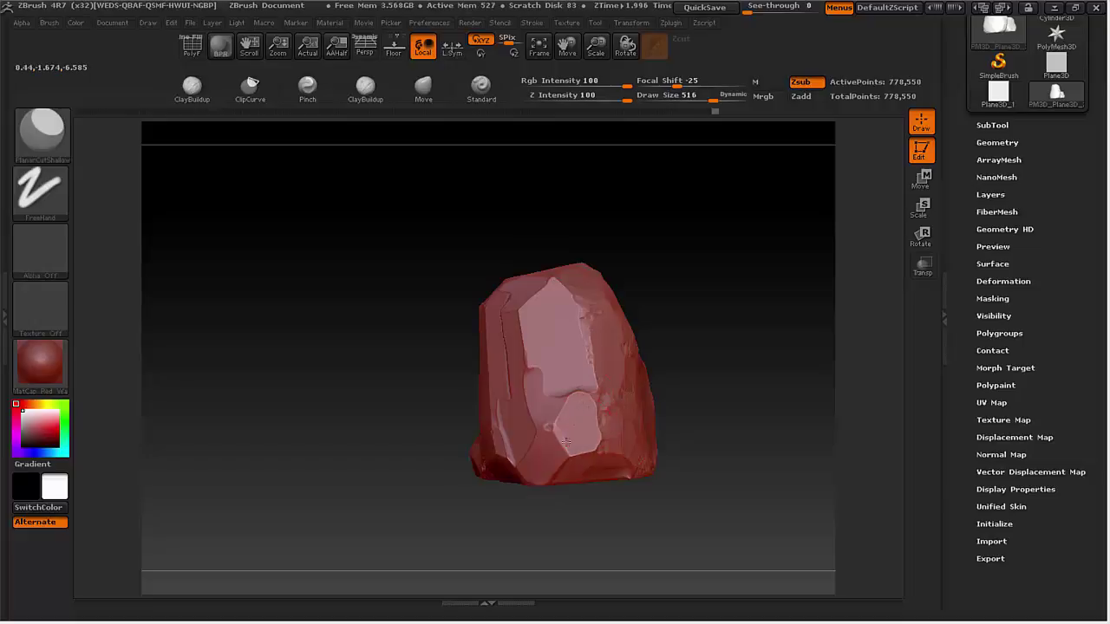
mouse_move(565, 442)
mouse_down()
mouse_move(541, 467)
mouse_move(567, 423)
mouse_move(614, 416)
mouse_move(596, 425)
mouse_up()
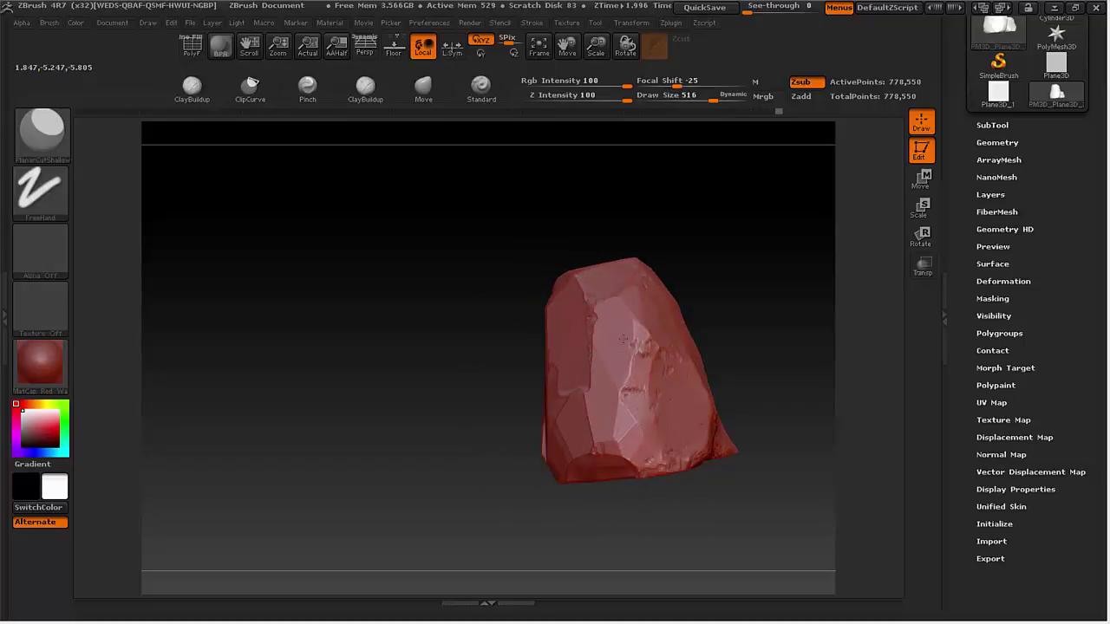
Step: Cut a long plane down the lower back edge of the large rock over the remaining rough patches
drag(724, 437, 705, 474)
mouse_move(632, 278)
alt+mouse_down()
mouse_move(720, 286)
mouse_move(641, 407)
mouse_move(665, 555)
mouse_move(652, 389)
mouse_move(630, 558)
alt+mouse_up()
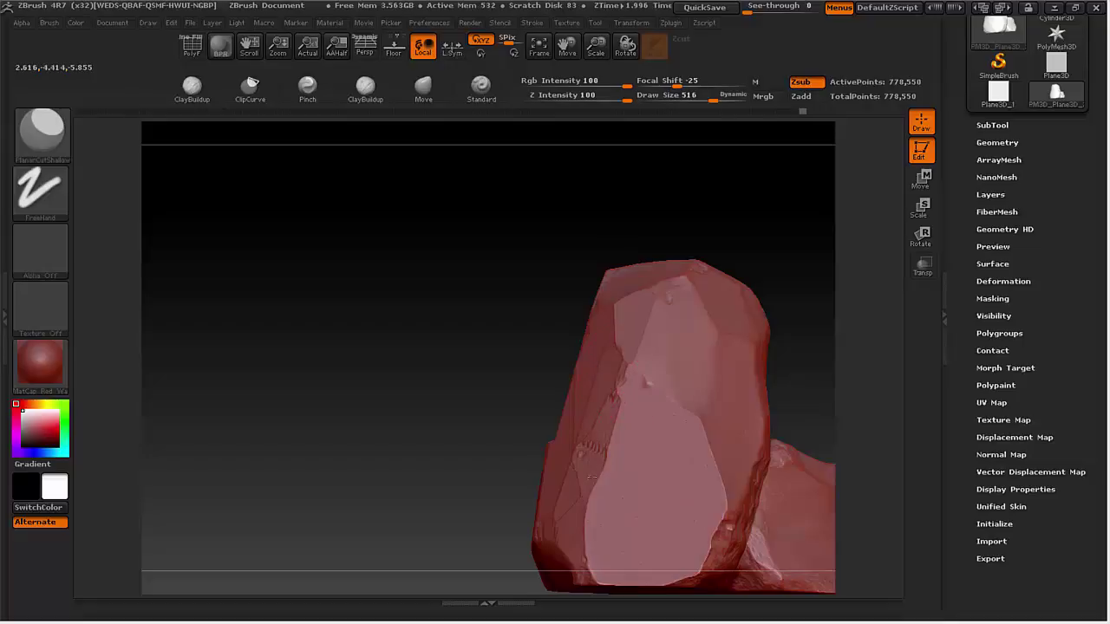
mouse_move(632, 396)
mouse_down()
mouse_move(577, 529)
mouse_move(586, 563)
mouse_up()
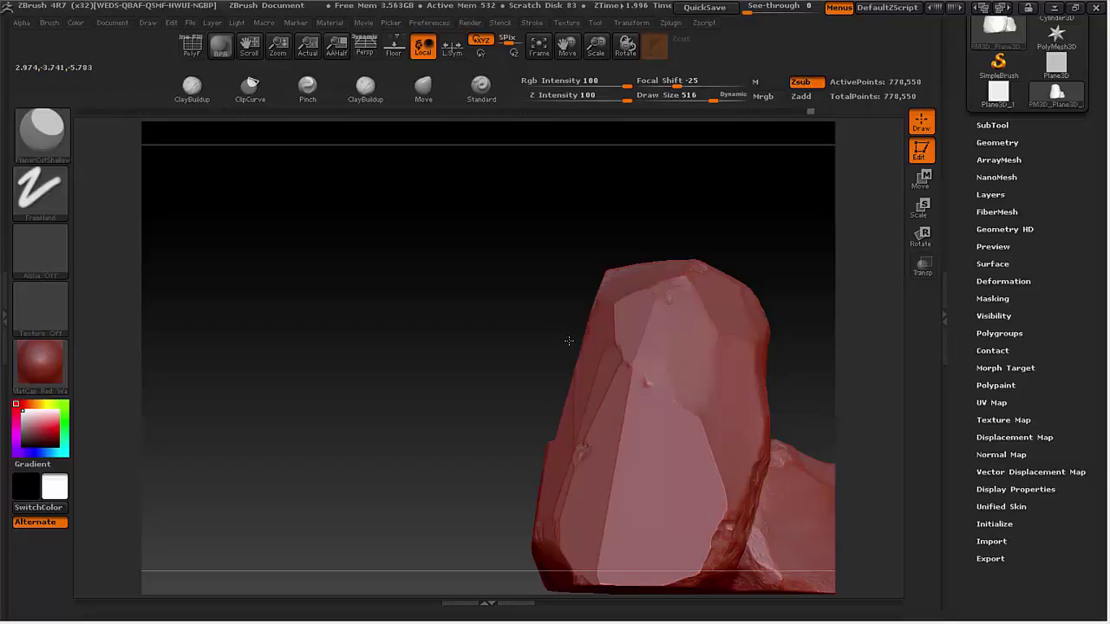
Step: Cut clean planes into the large rock's side face, just above its junction with the bigger small rock
drag(569, 341, 488, 302)
alt+drag(650, 303, 639, 347)
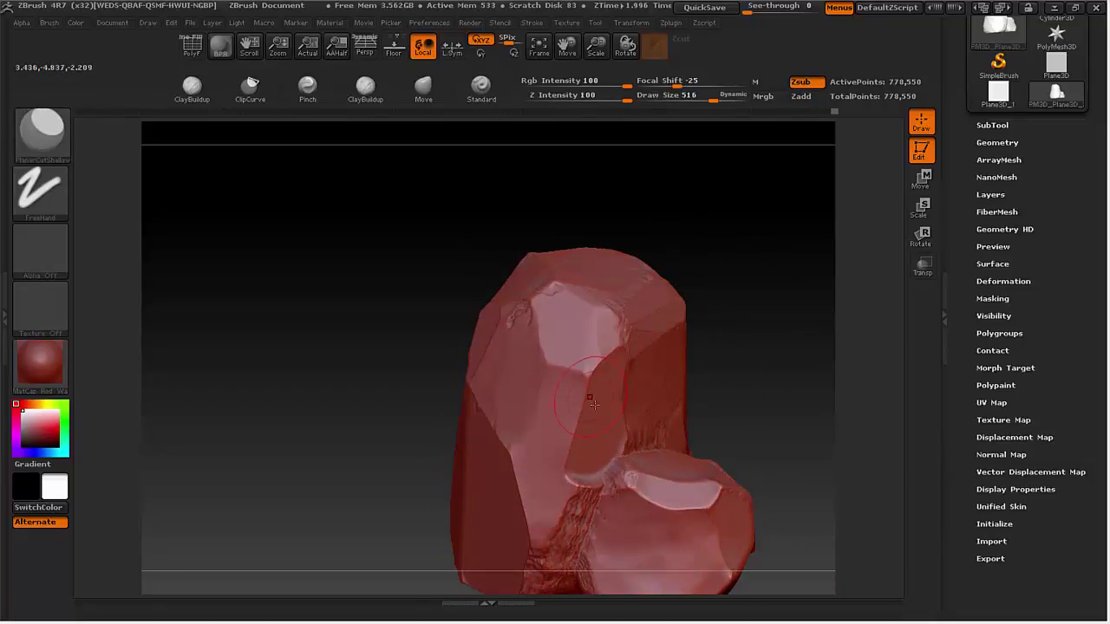
key(shift)
key(alt)
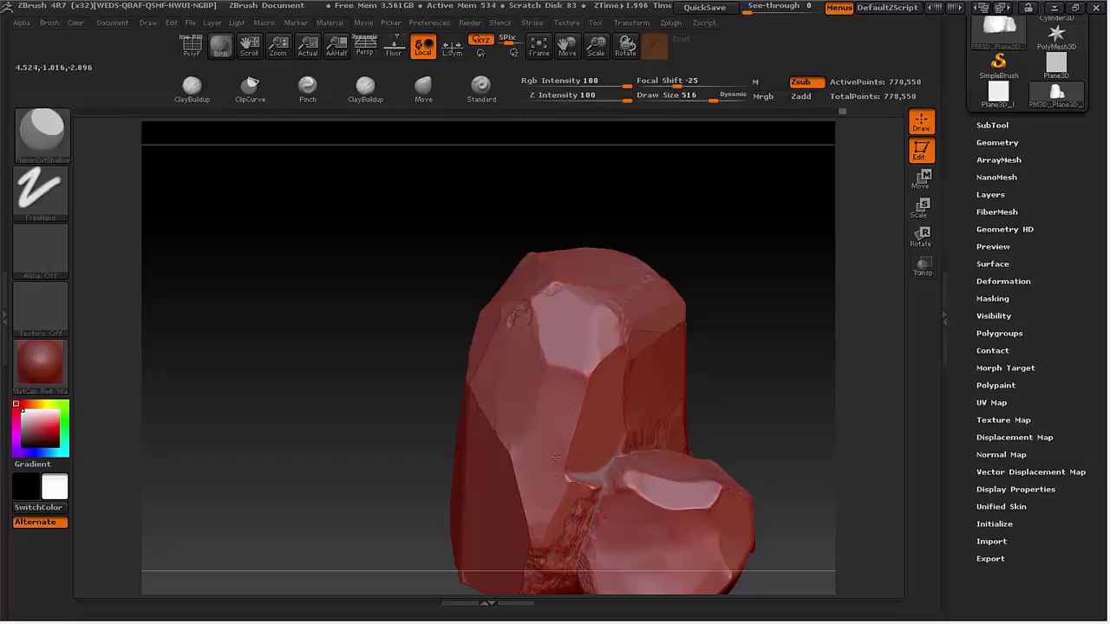
mouse_move(552, 357)
alt+mouse_down()
mouse_move(686, 303)
mouse_move(589, 396)
mouse_move(589, 468)
mouse_move(616, 434)
mouse_move(555, 407)
mouse_move(596, 494)
alt+mouse_up()
mouse_move(585, 369)
alt+mouse_down()
mouse_move(546, 403)
mouse_move(602, 397)
alt+mouse_up()
Step: Plane the side of the bigger small rock, then cut and smooth the rough crevice beside the large rock
drag(711, 407, 656, 416)
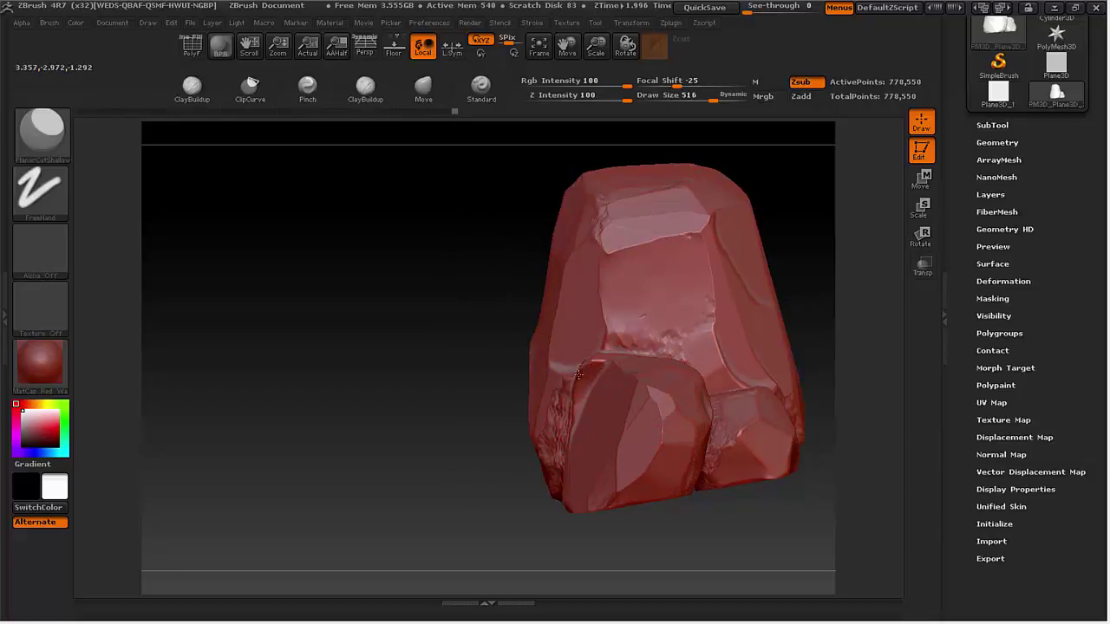
mouse_move(504, 432)
mouse_down()
mouse_move(485, 433)
mouse_move(512, 416)
mouse_up()
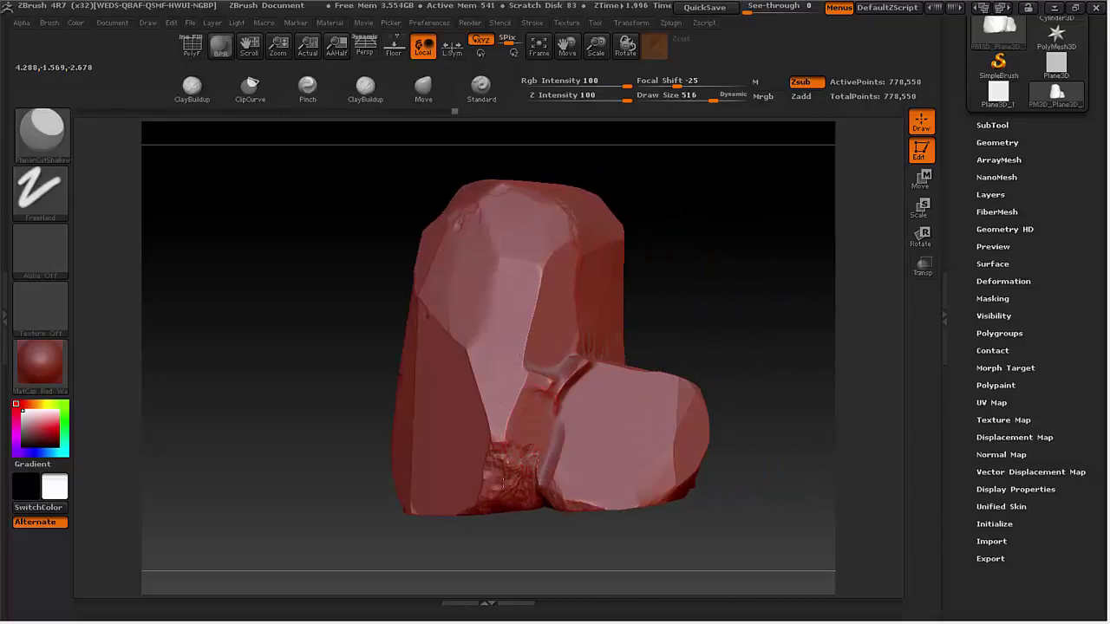
mouse_move(498, 484)
mouse_down()
mouse_move(488, 475)
mouse_move(496, 454)
mouse_move(516, 442)
mouse_move(564, 459)
mouse_up()
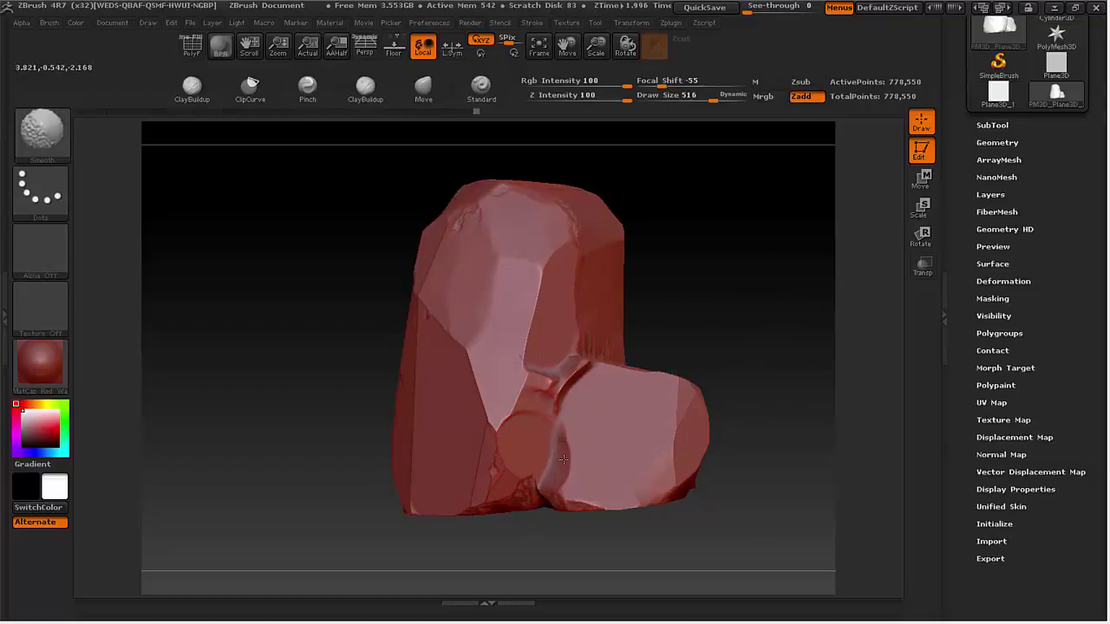
Step: Cut angular facets into the smallest rock's front and the adjacent side of the bigger small rock
mouse_move(646, 324)
mouse_down()
mouse_move(744, 280)
mouse_move(731, 255)
mouse_move(503, 298)
mouse_move(535, 487)
mouse_move(527, 410)
mouse_up()
drag(414, 382, 631, 416)
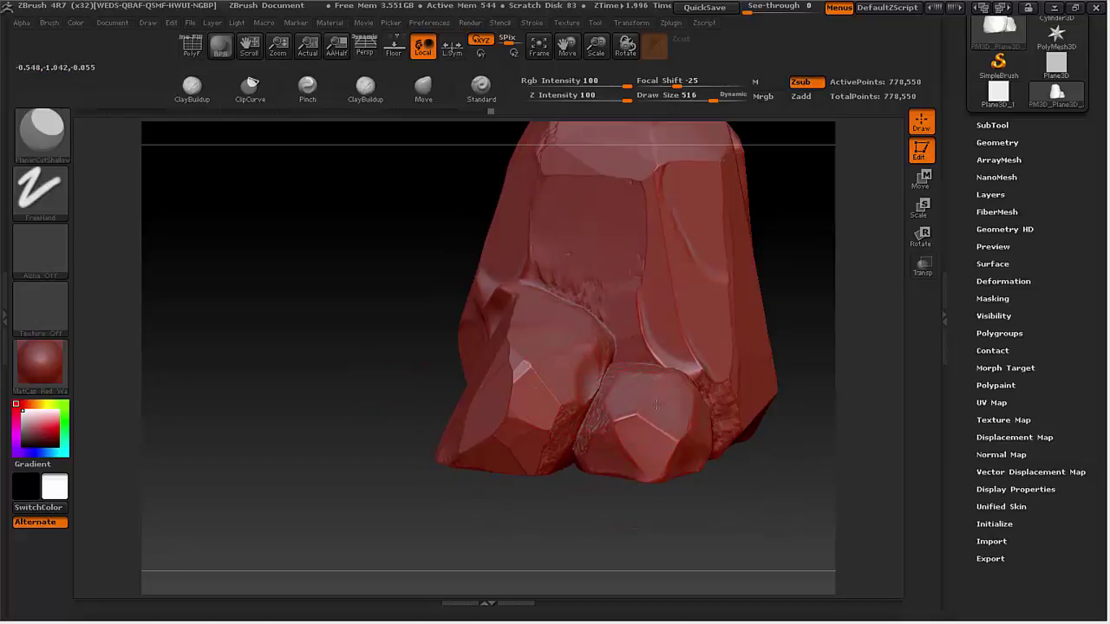
drag(702, 501, 710, 447)
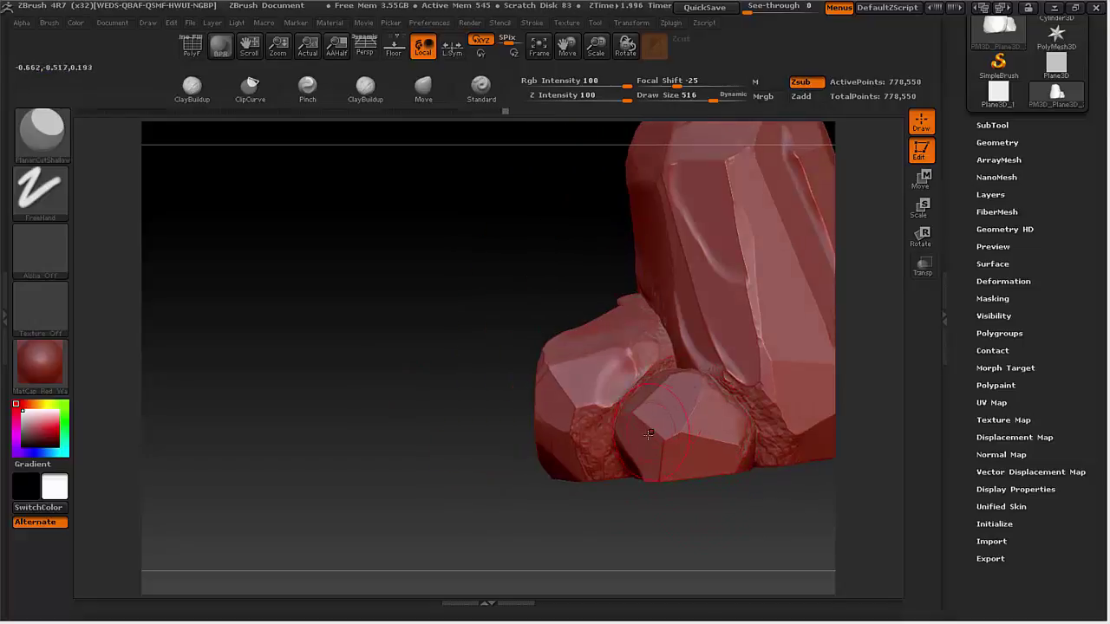
drag(620, 450, 588, 439)
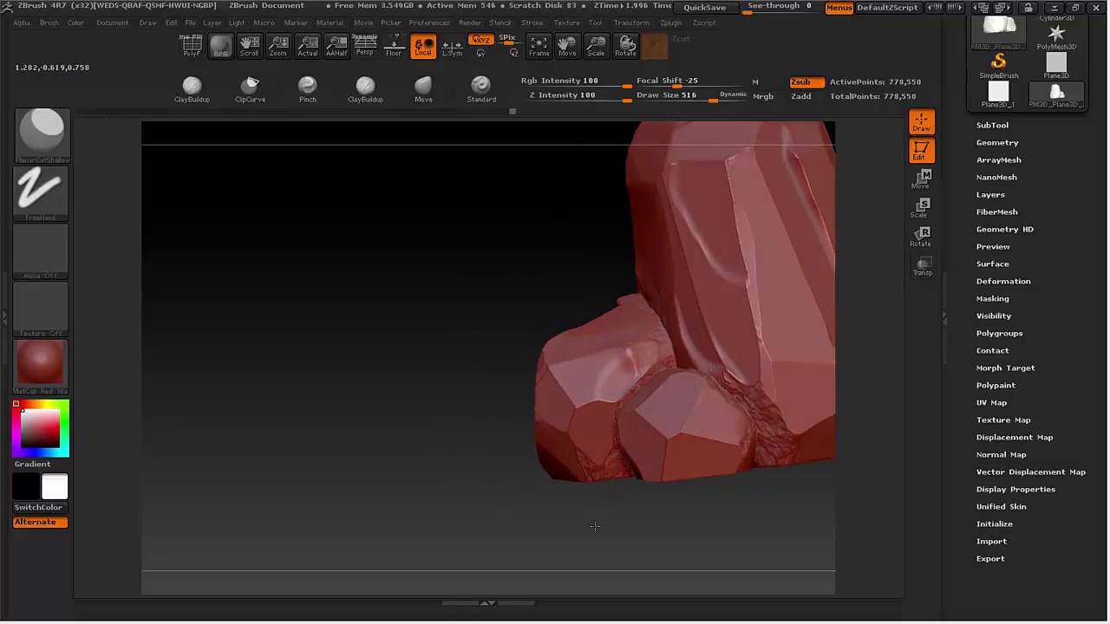
drag(473, 486, 555, 498)
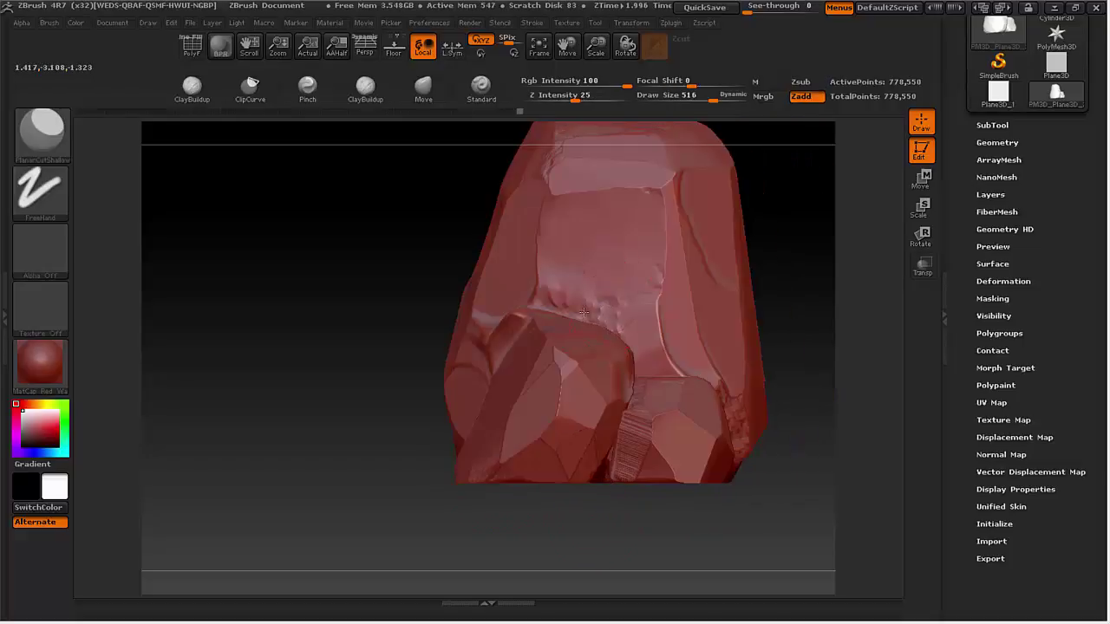
Step: Plane away the rough patch on the large rock's face just above the bigger small rock
mouse_move(464, 434)
alt+mouse_down()
mouse_move(453, 349)
mouse_move(621, 281)
mouse_move(633, 224)
alt+mouse_up()
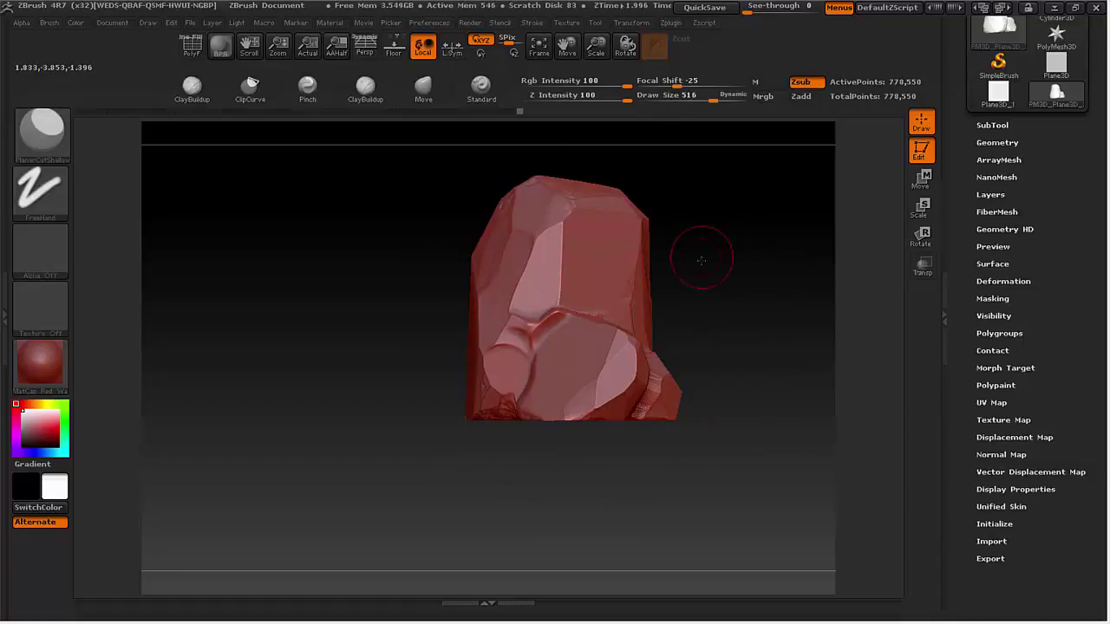
drag(700, 255, 639, 312)
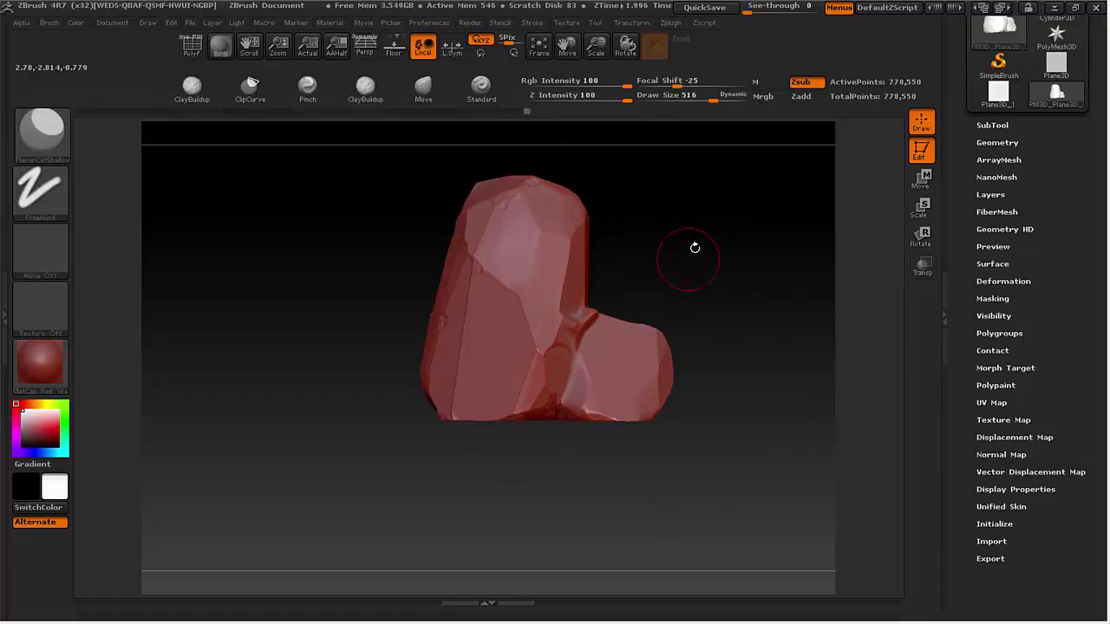
mouse_move(693, 248)
mouse_down()
mouse_move(674, 248)
mouse_move(582, 306)
mouse_move(555, 376)
mouse_move(537, 375)
mouse_up()
Step: Set the draw size to 265 and carve layered ledges into the bigger small rock beside the crevice
key(space)
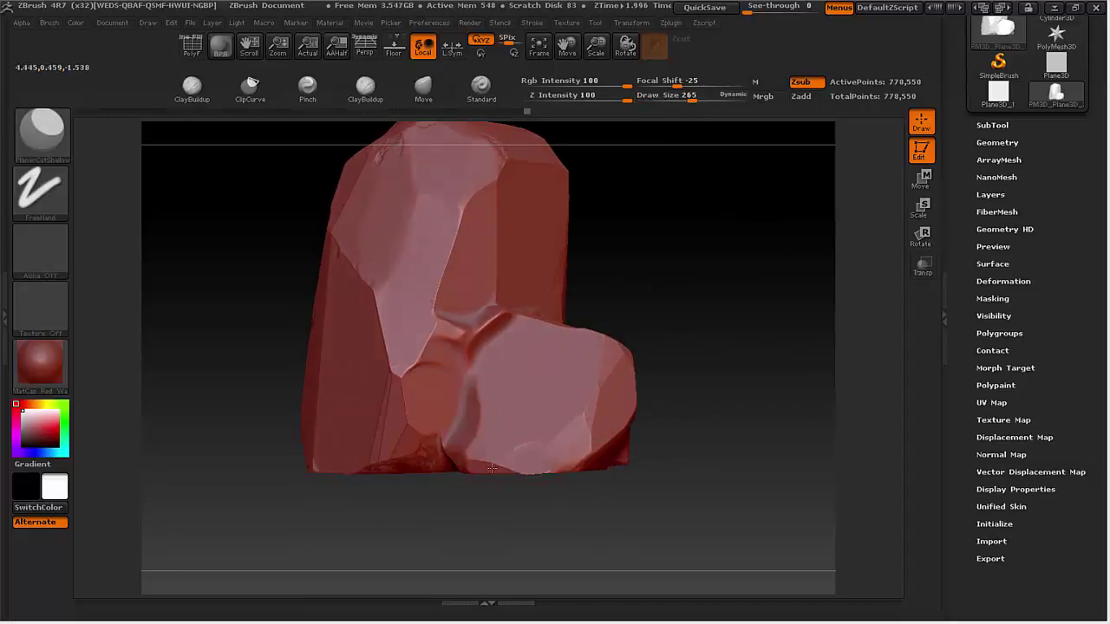
drag(474, 438, 476, 376)
key(ctrl)
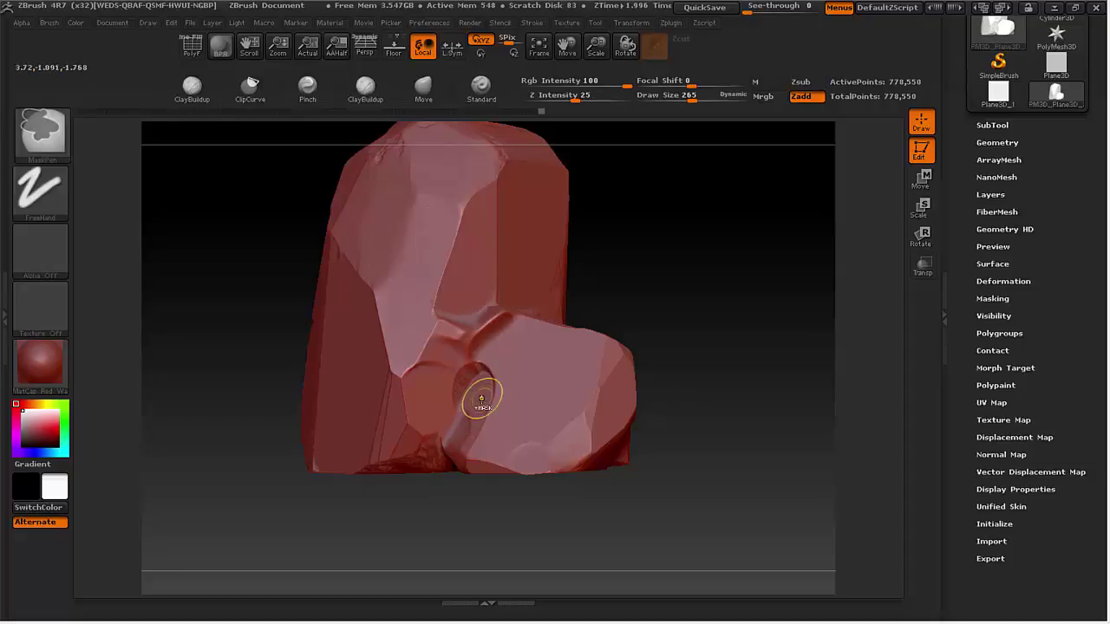
drag(441, 520, 476, 440)
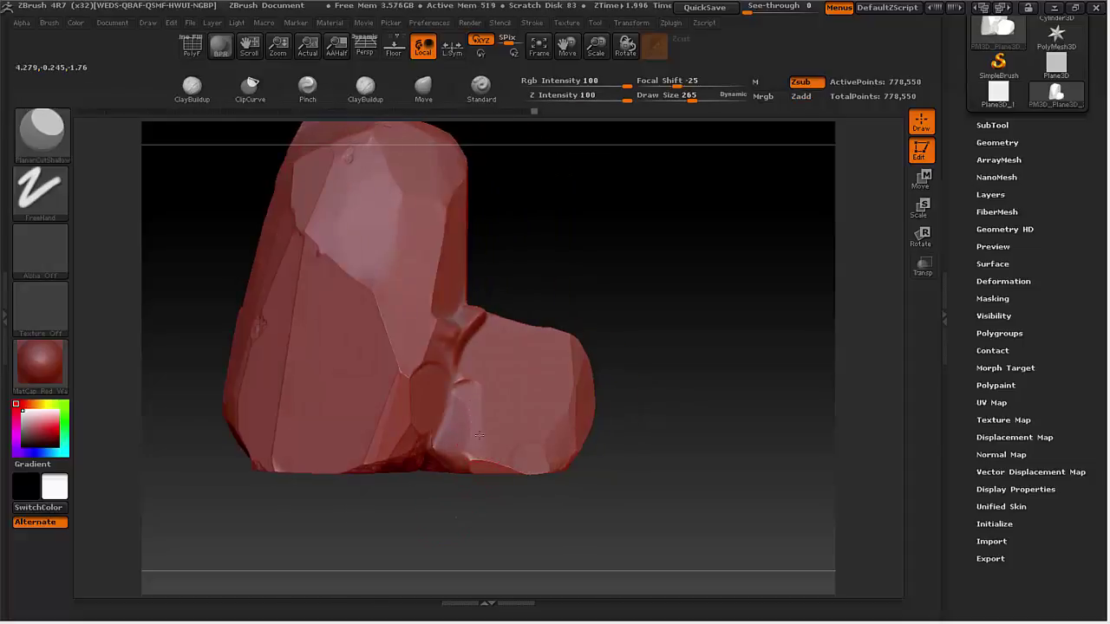
mouse_move(557, 278)
mouse_down()
mouse_move(519, 350)
mouse_move(537, 390)
mouse_move(490, 459)
mouse_up()
drag(501, 377, 482, 416)
mouse_move(495, 343)
mouse_down()
mouse_move(485, 390)
mouse_move(472, 373)
mouse_up()
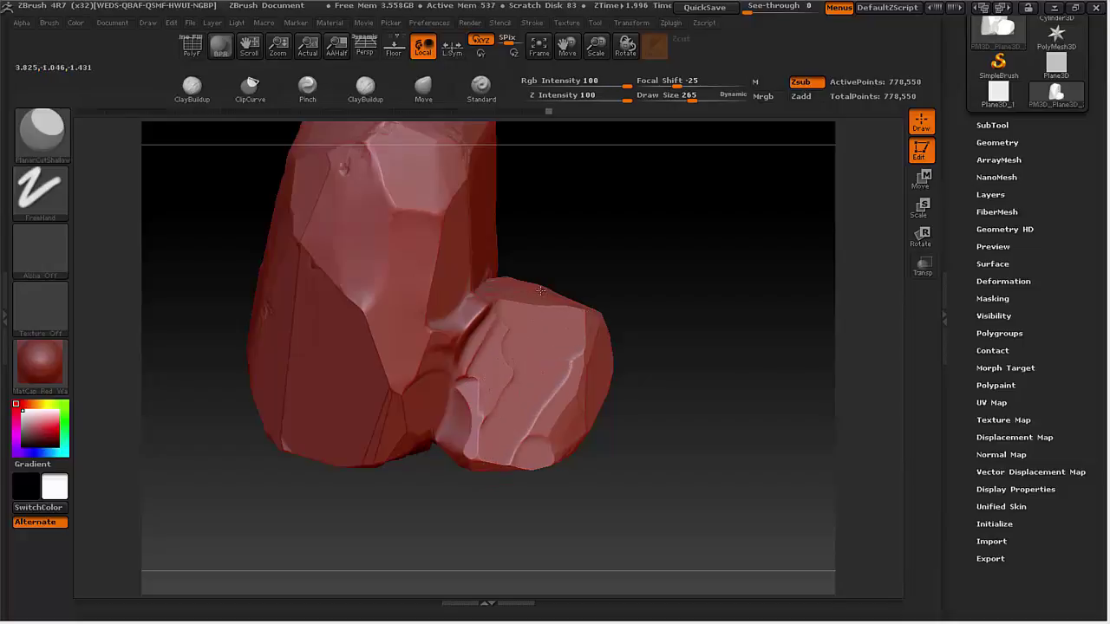
Step: Carve long parallel strata across the rest of the bigger small rock's side face
mouse_move(548, 328)
mouse_down()
mouse_move(575, 368)
mouse_move(520, 453)
mouse_up()
drag(582, 299, 564, 373)
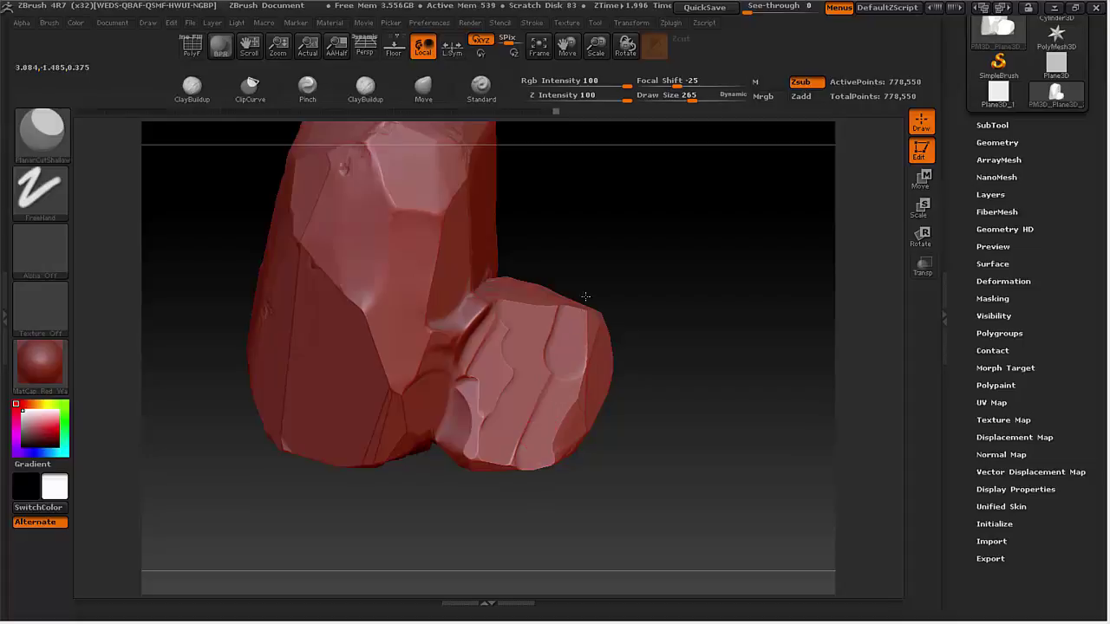
drag(559, 314, 524, 468)
mouse_move(548, 310)
mouse_down()
mouse_move(536, 373)
mouse_move(492, 464)
mouse_move(479, 386)
mouse_up()
drag(482, 427, 527, 300)
Step: Smooth and flatten the ridged side of the smallest rock where it meets the bigger small rock
drag(620, 291, 632, 374)
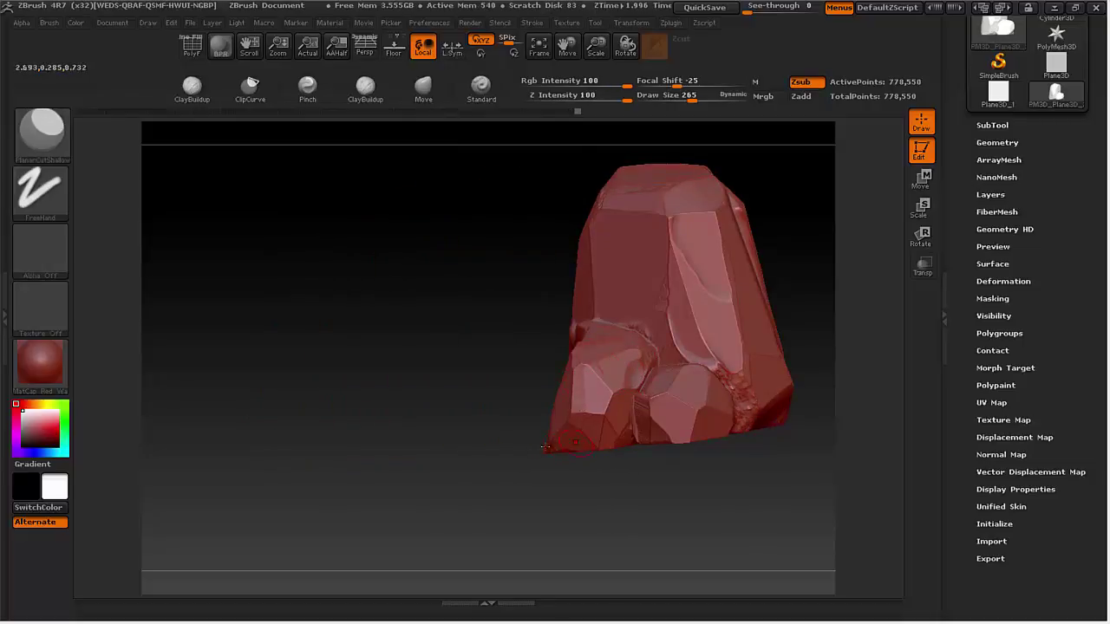
mouse_move(545, 447)
mouse_down()
mouse_move(668, 277)
mouse_move(671, 302)
mouse_move(717, 314)
mouse_move(649, 334)
mouse_move(615, 513)
mouse_move(718, 384)
mouse_up()
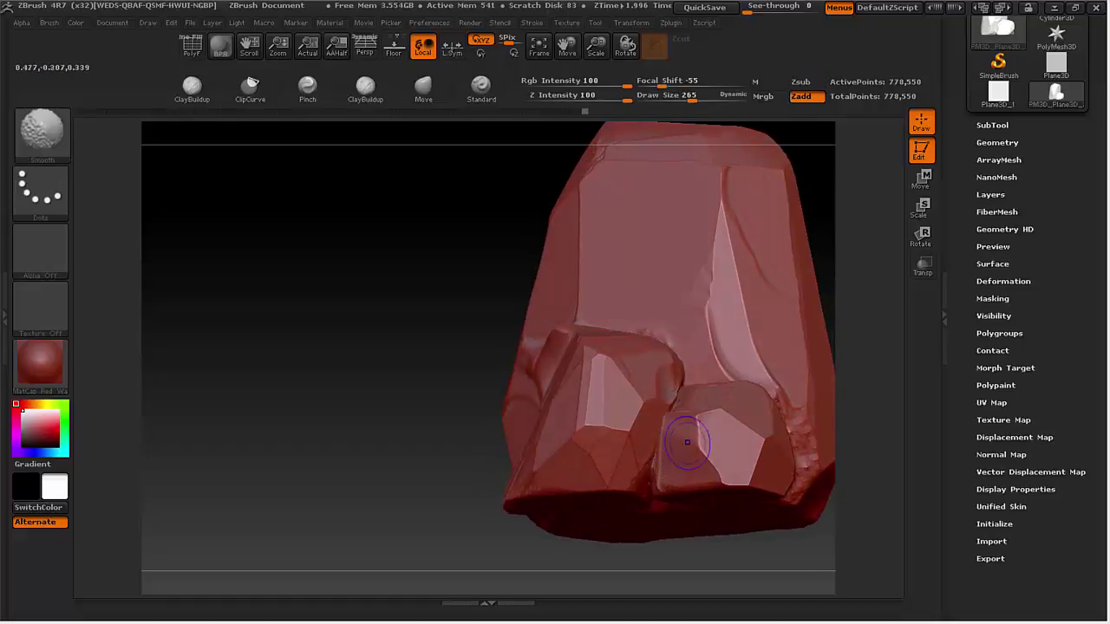
key(alt)
drag(691, 426, 694, 474)
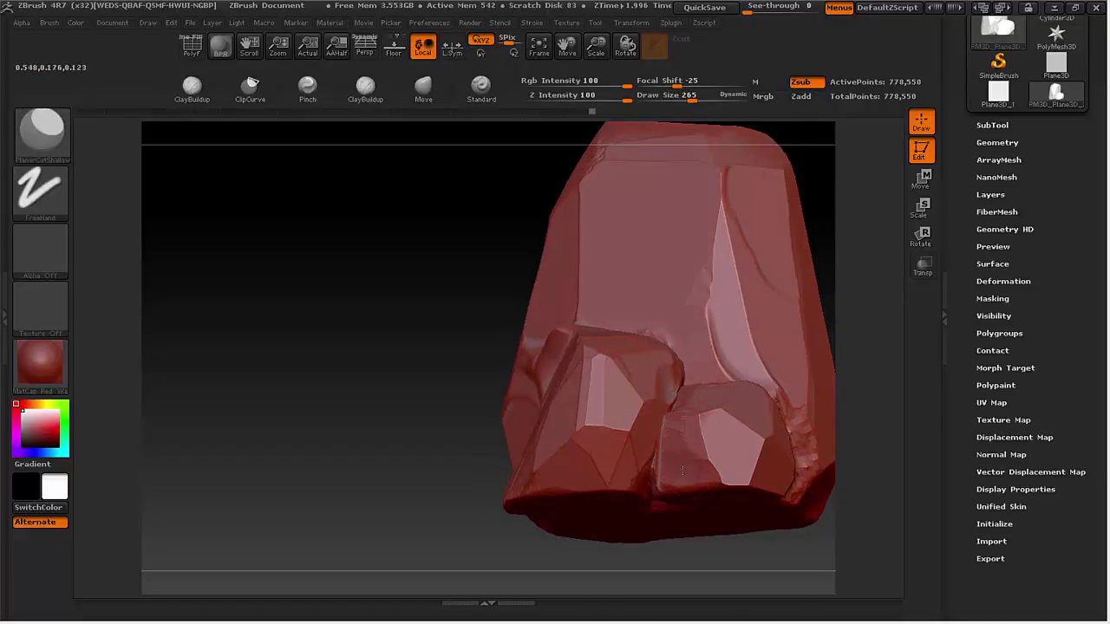
Step: Carve long layered ledges into the large rock, including a diagonal strip above the bigger small rock
ctrl+right_drag(703, 387, 661, 282)
alt+right_drag(752, 269, 584, 436)
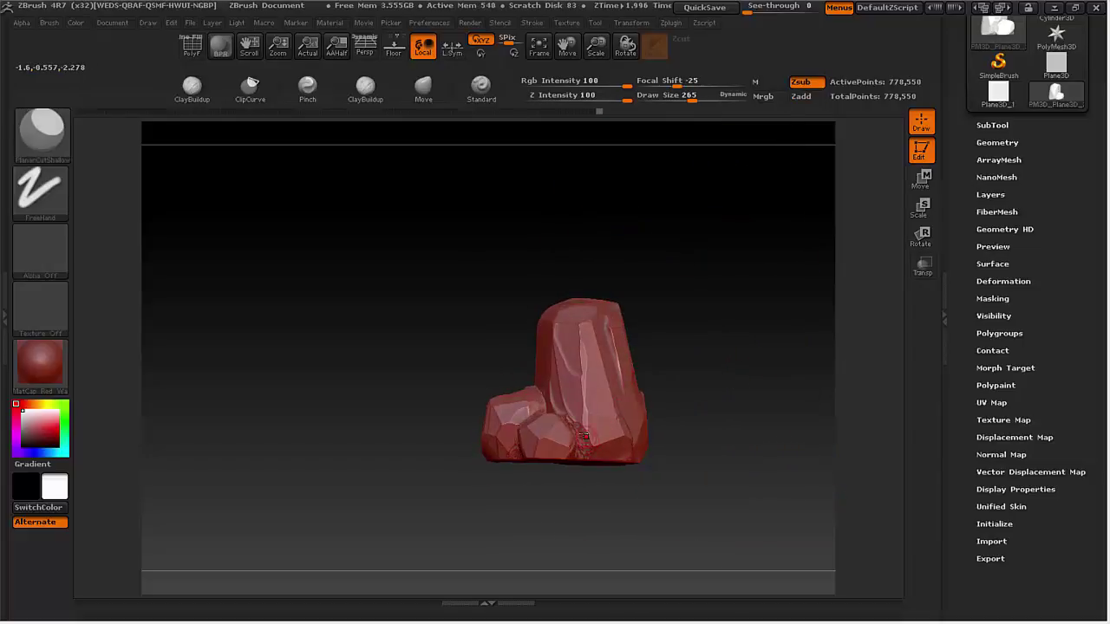
right_drag(629, 468, 651, 431)
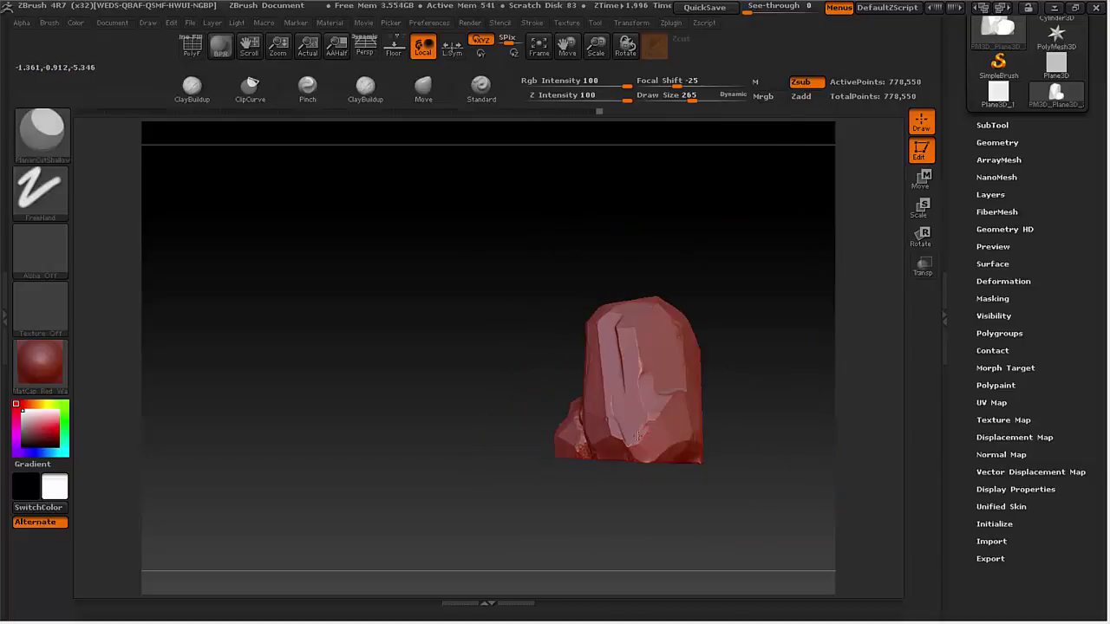
right_drag(488, 455, 604, 357)
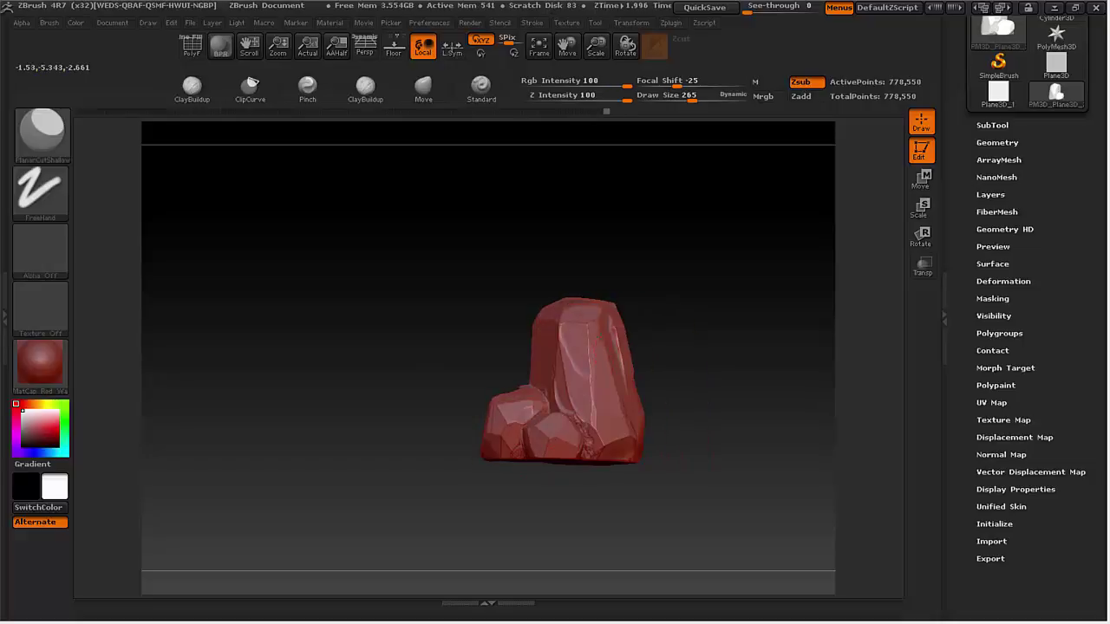
right_drag(644, 433, 578, 347)
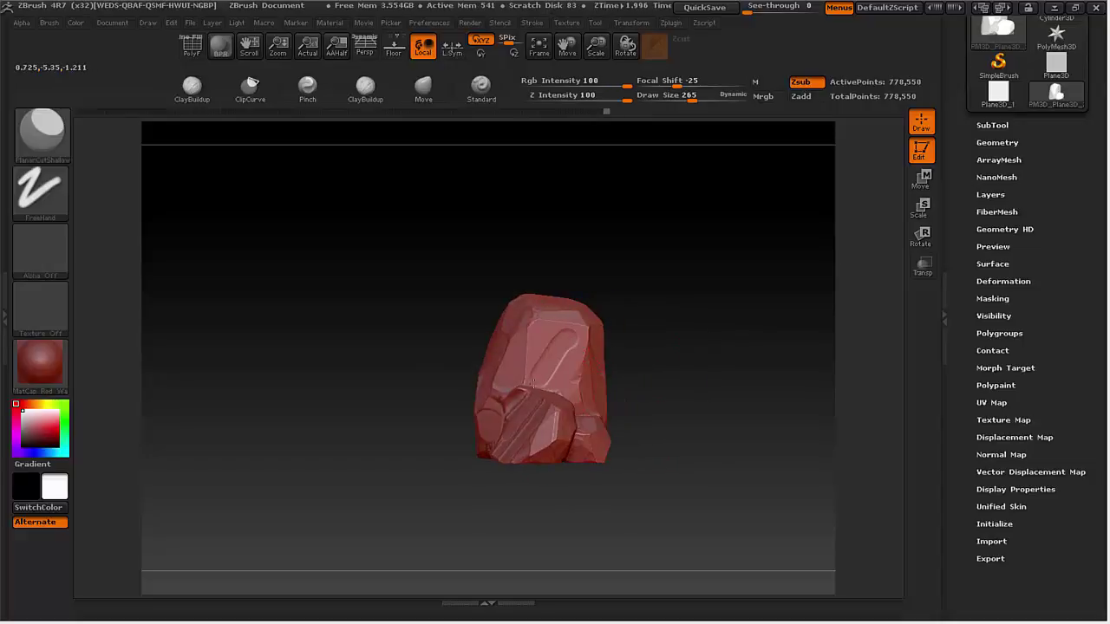
Step: Set the draw size to 129 and carve fine diagonal strata across the large rock's face above the small rocks
mouse_move(624, 240)
ctrl+right_down()
mouse_move(561, 312)
mouse_move(567, 320)
mouse_move(535, 323)
ctrl+right_up()
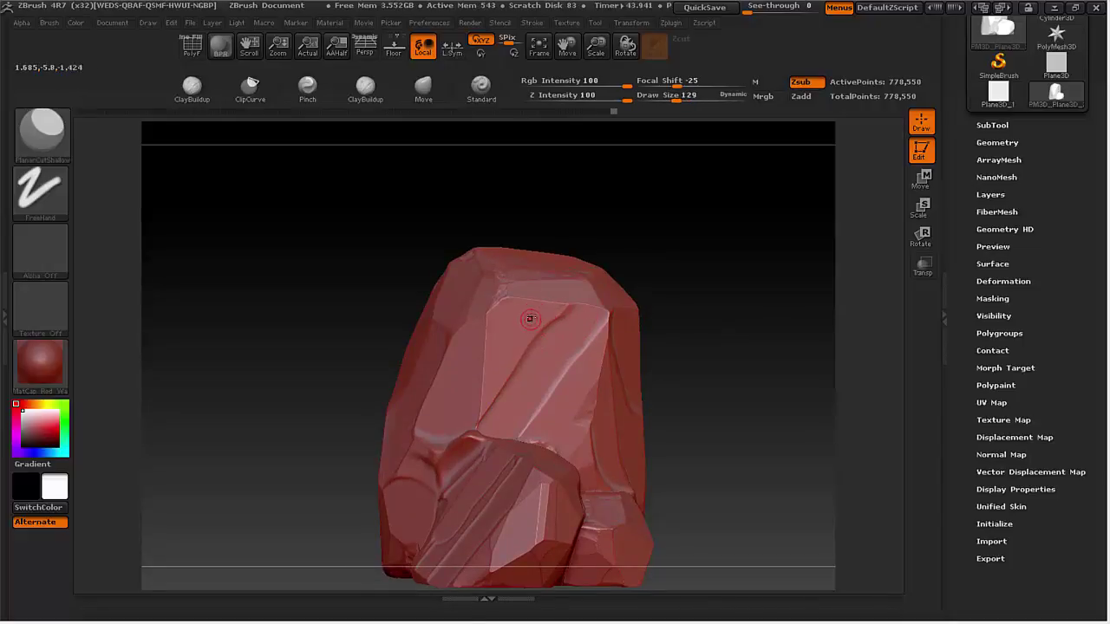
drag(612, 231, 546, 310)
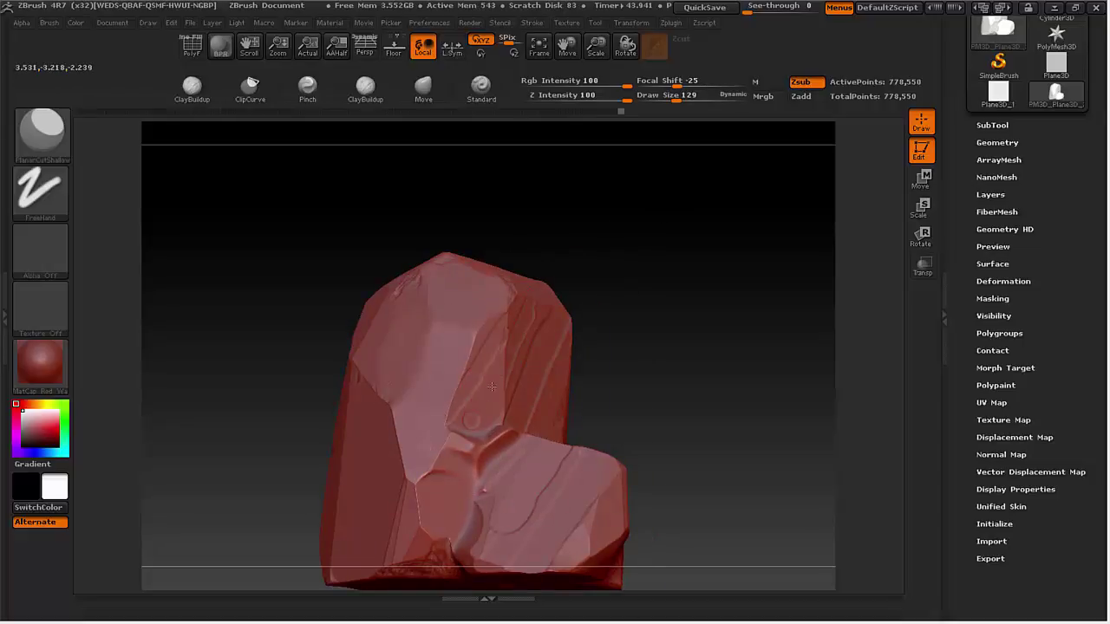
drag(618, 259, 747, 253)
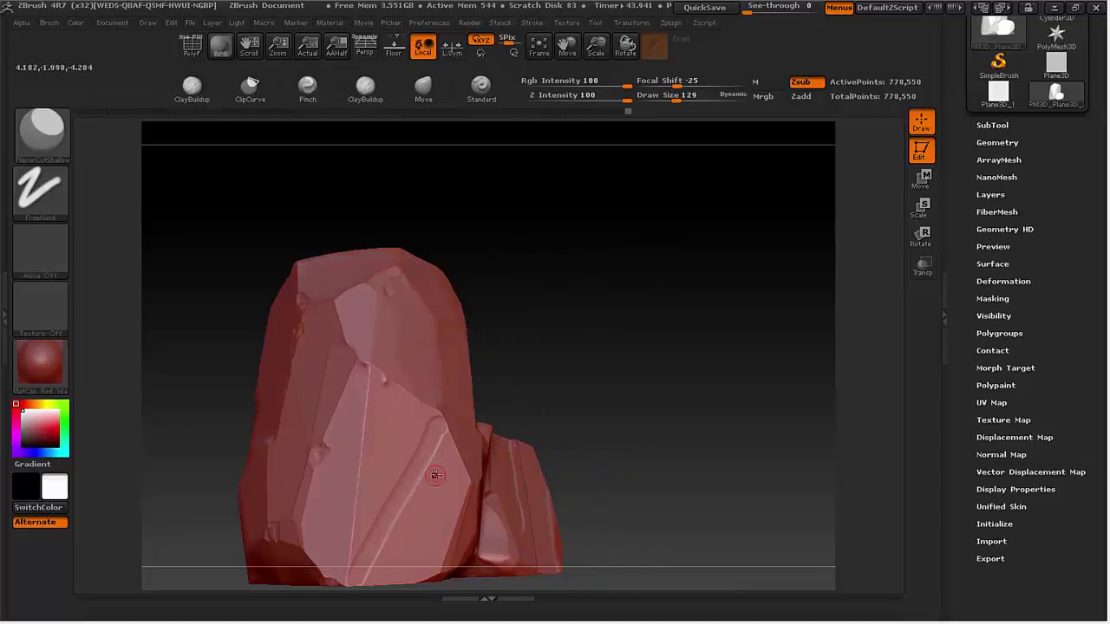
Step: Try to carve wide diagonal grooves into the large rock's lower side face
drag(440, 477, 383, 582)
ctrl+right_drag(512, 381, 508, 317)
drag(536, 332, 499, 347)
mouse_move(498, 347)
ctrl+right_down()
mouse_move(500, 386)
mouse_move(539, 394)
ctrl+right_up()
mouse_move(492, 491)
alt+right_down()
mouse_move(491, 390)
mouse_move(450, 431)
alt+right_up()
key(ctrl+z)
key(ctrl+z)
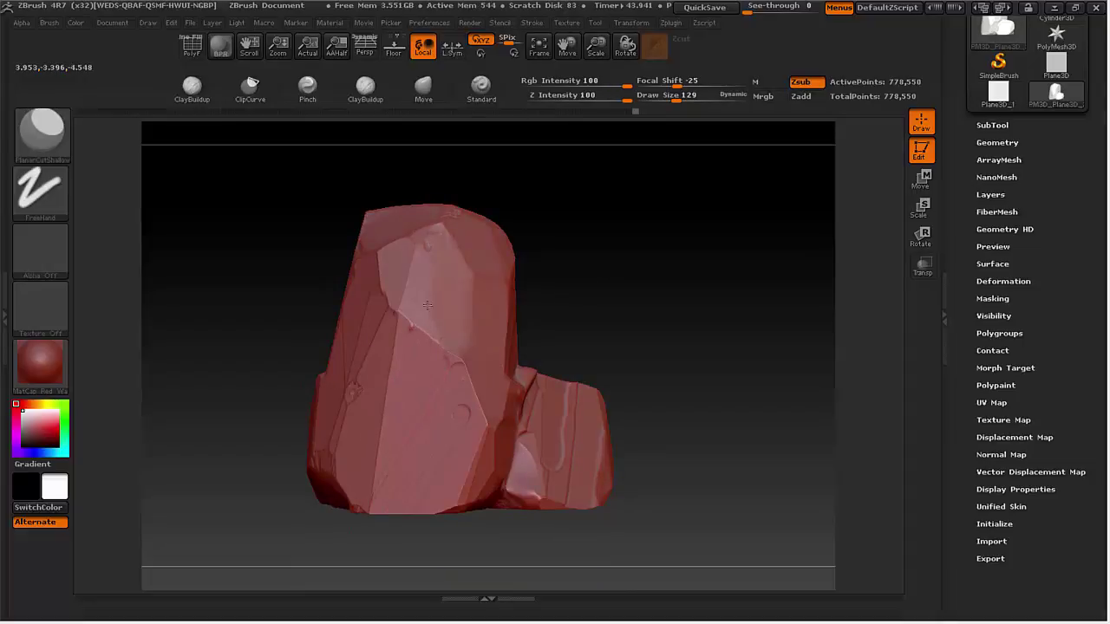
Step: Carve narrow diagonal grooves into the large rock's lower side face and layered cuts along its neighbouring corner edge
right_drag(565, 285, 557, 294)
drag(558, 294, 560, 295)
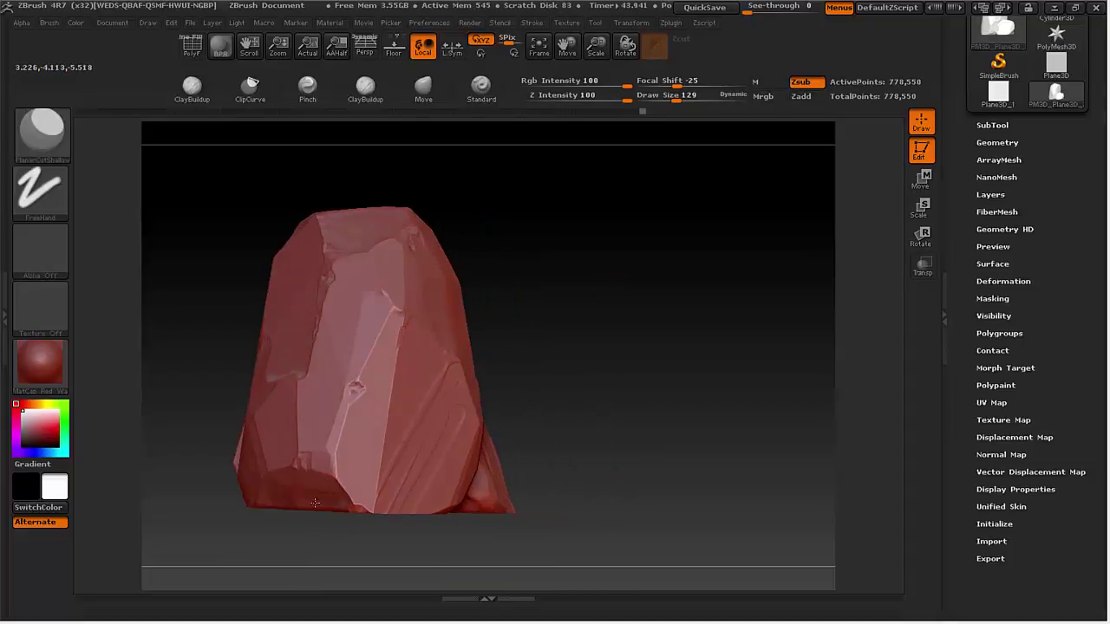
drag(397, 310, 333, 450)
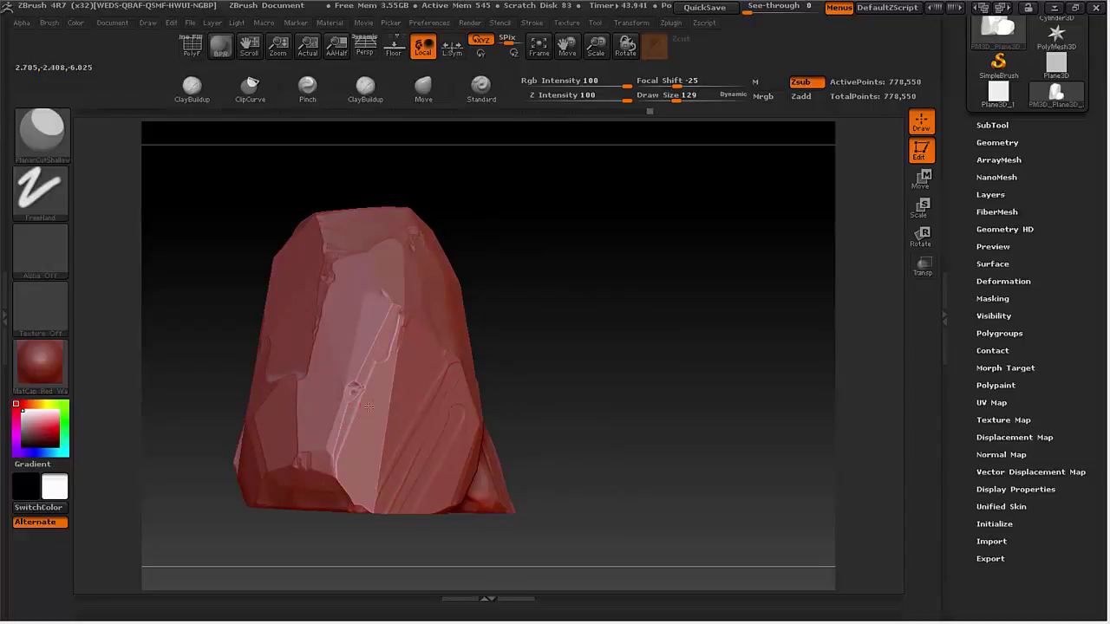
drag(327, 508, 422, 283)
drag(483, 247, 349, 377)
drag(482, 254, 343, 388)
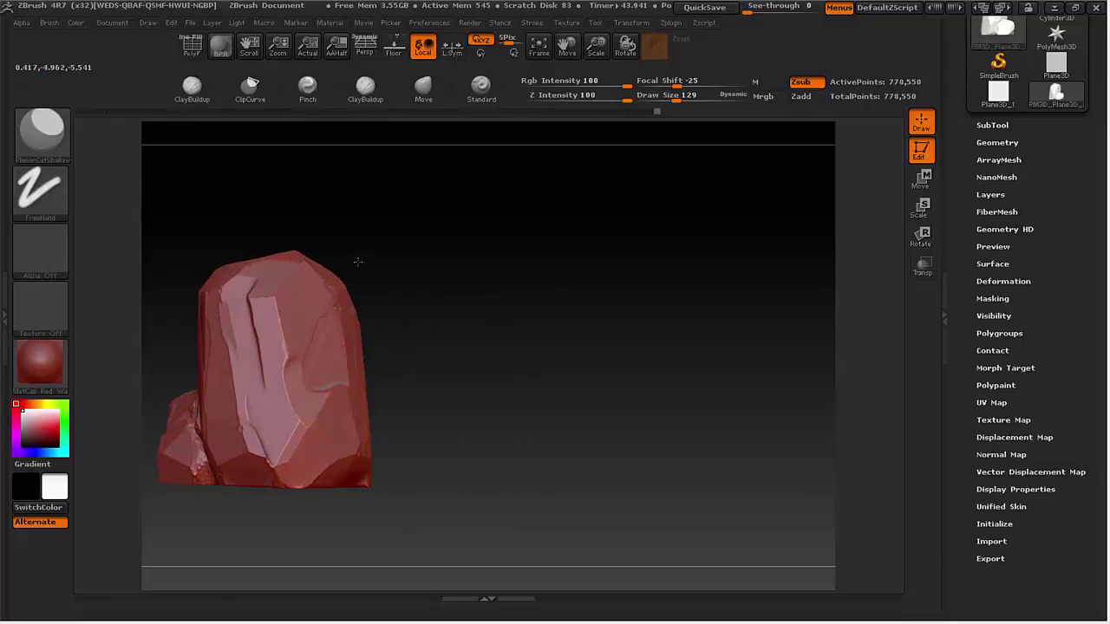
Step: Carve diagonal strata into the upper back of the large rock and a narrow groove along its vertical ridge
drag(445, 268, 362, 324)
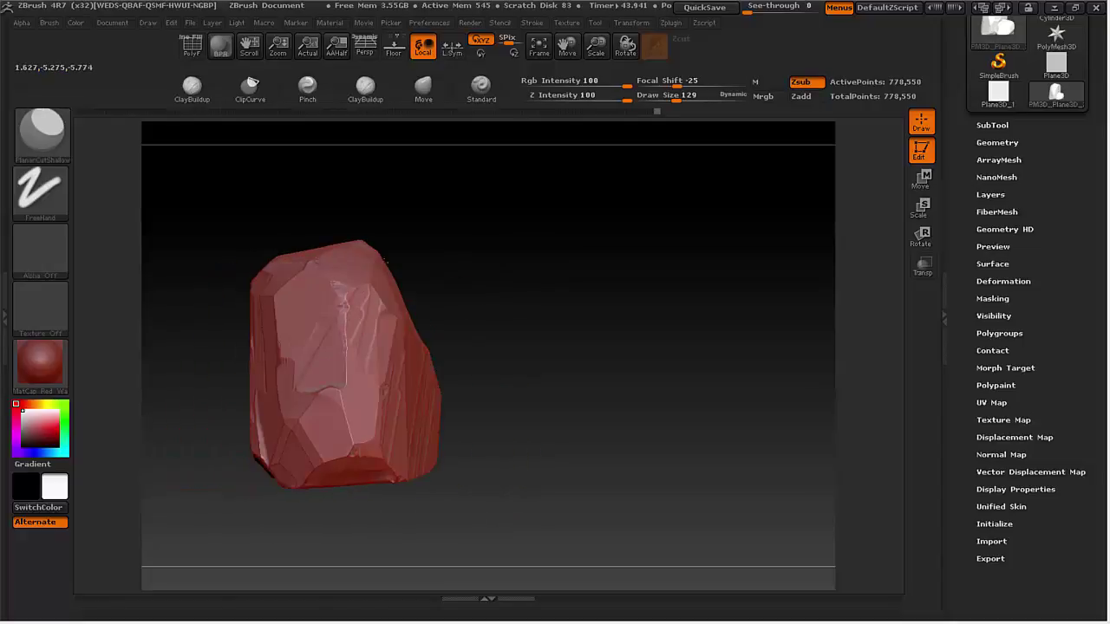
drag(433, 232, 325, 279)
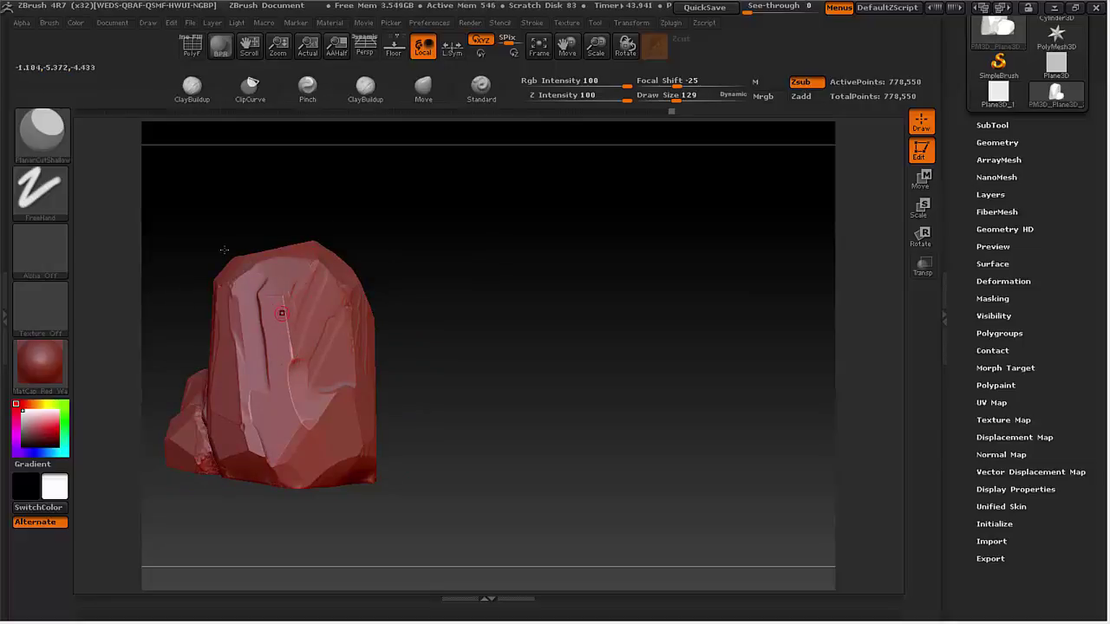
drag(292, 362, 285, 266)
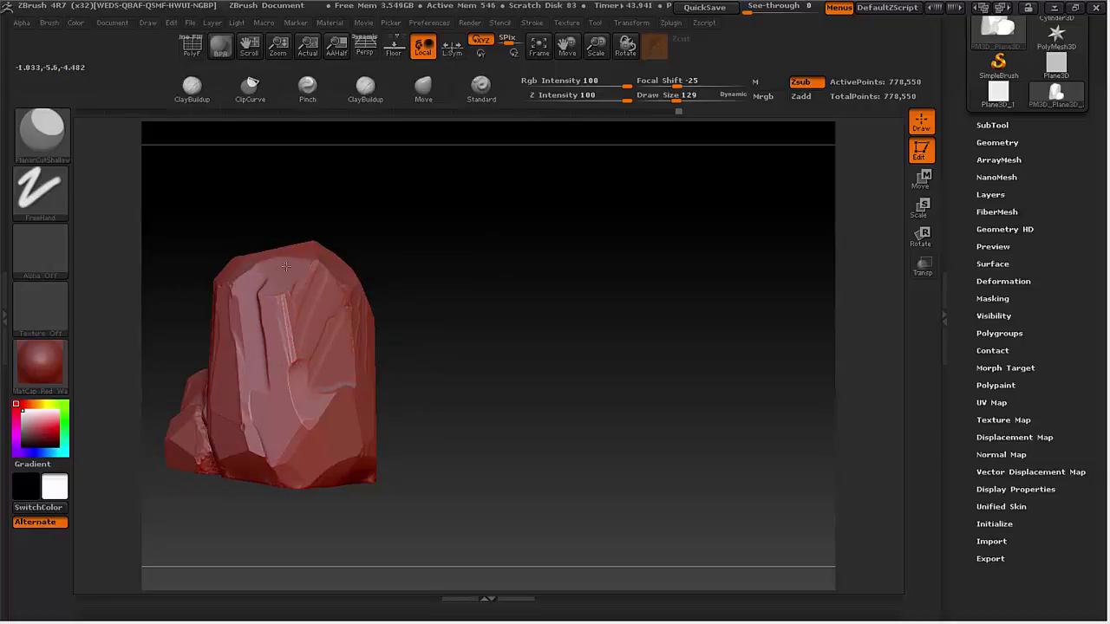
drag(421, 249, 361, 319)
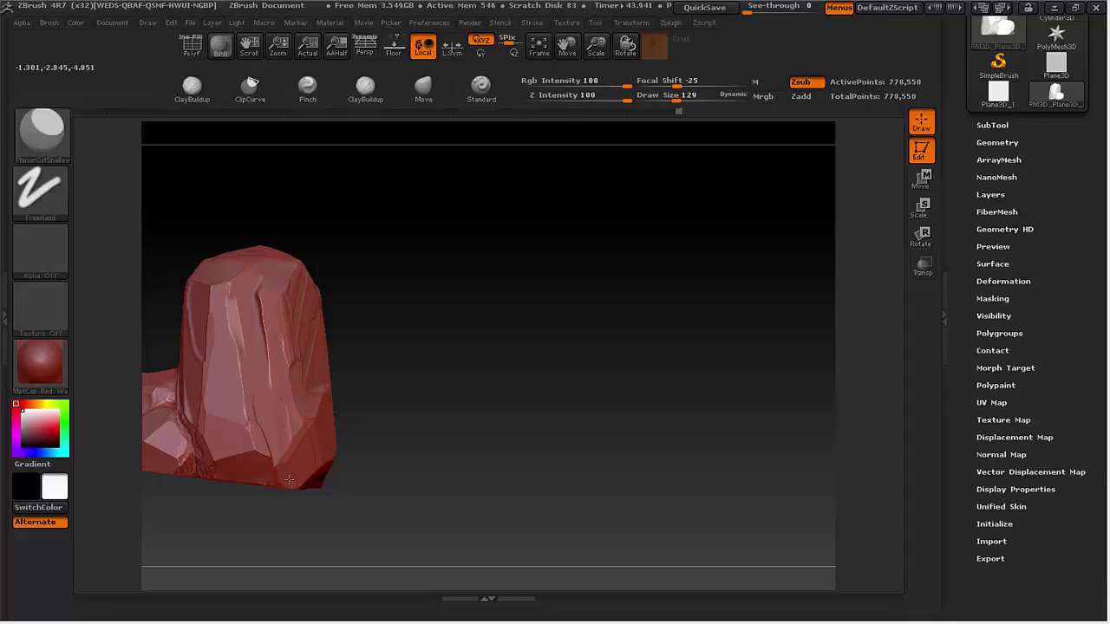
Step: Carve additional fine grooves into the large rock's lower side face and its junction with the bigger small rock
drag(347, 236, 334, 245)
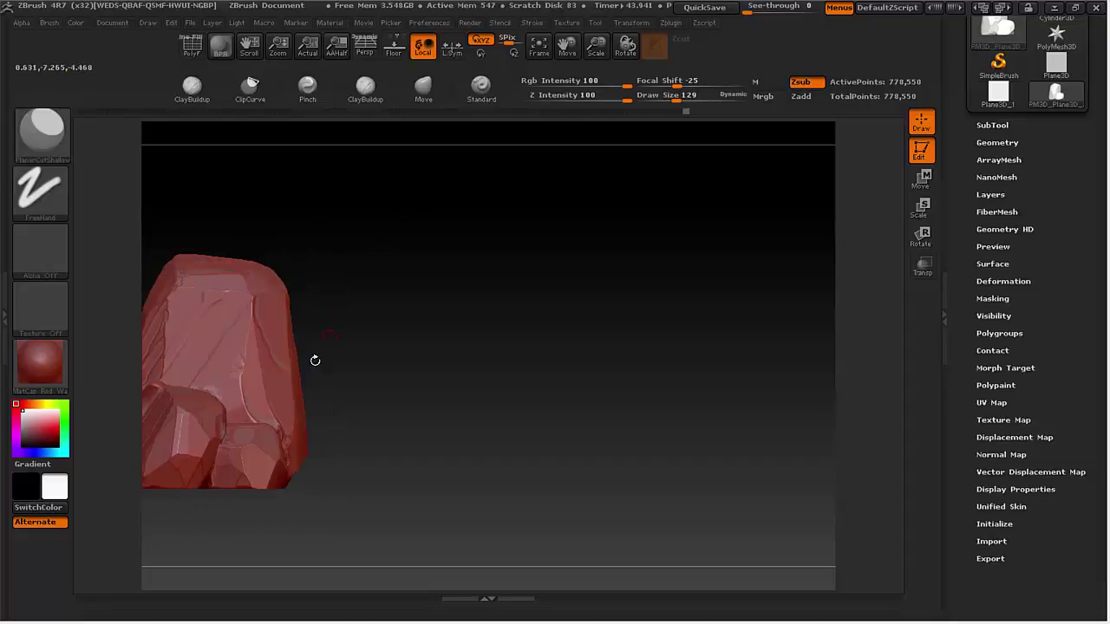
drag(314, 360, 223, 314)
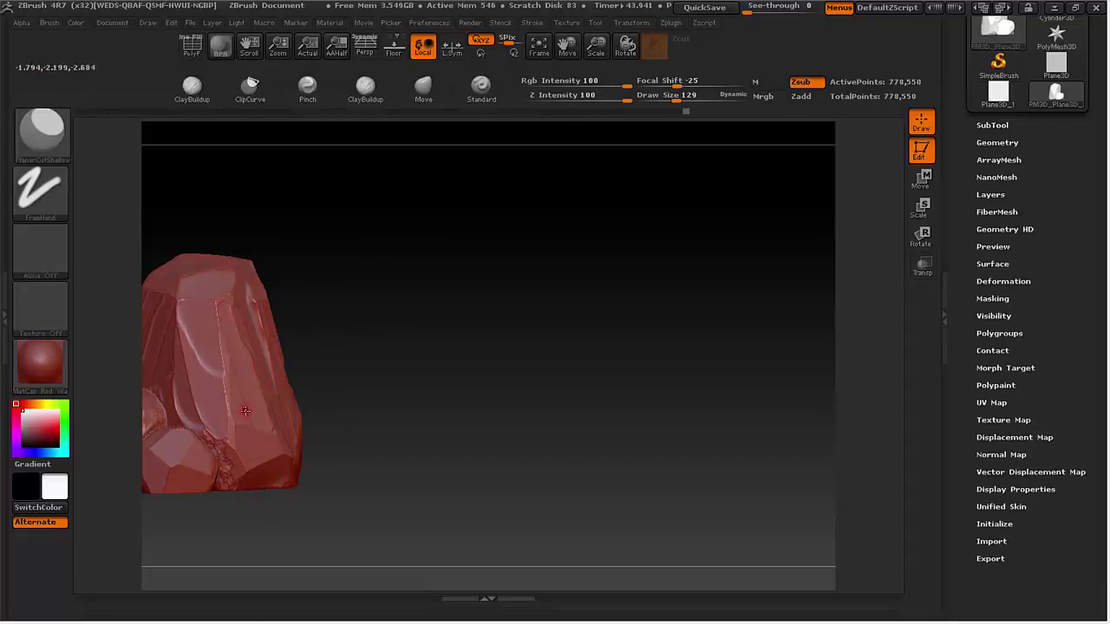
drag(468, 332, 460, 421)
mouse_move(486, 337)
mouse_down()
mouse_move(491, 348)
mouse_move(466, 386)
mouse_move(489, 351)
mouse_move(462, 380)
mouse_up()
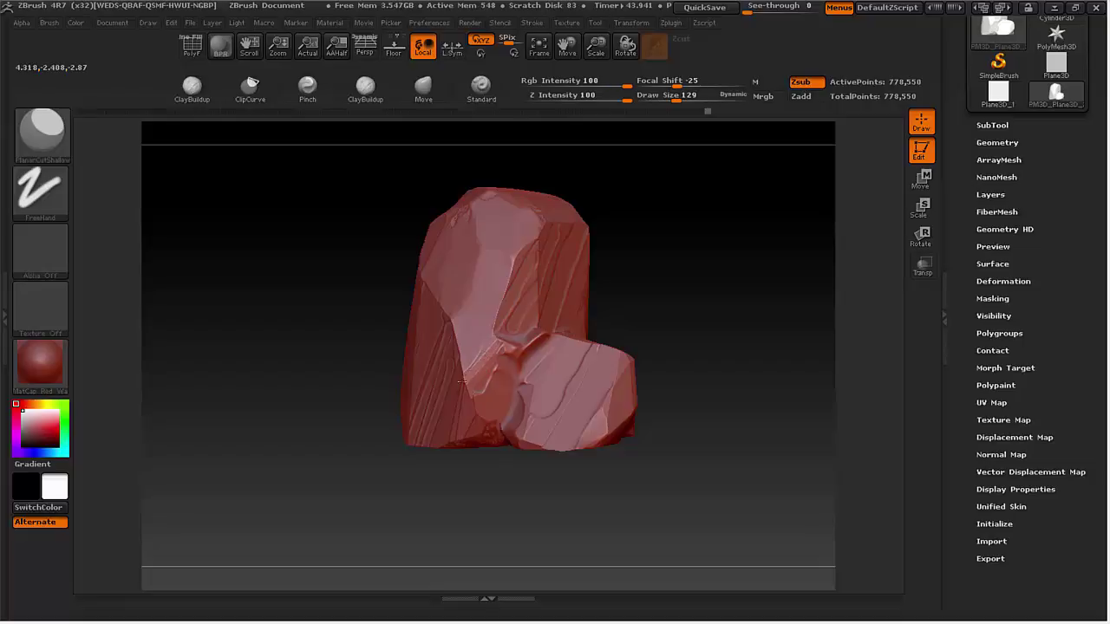
drag(488, 314, 483, 269)
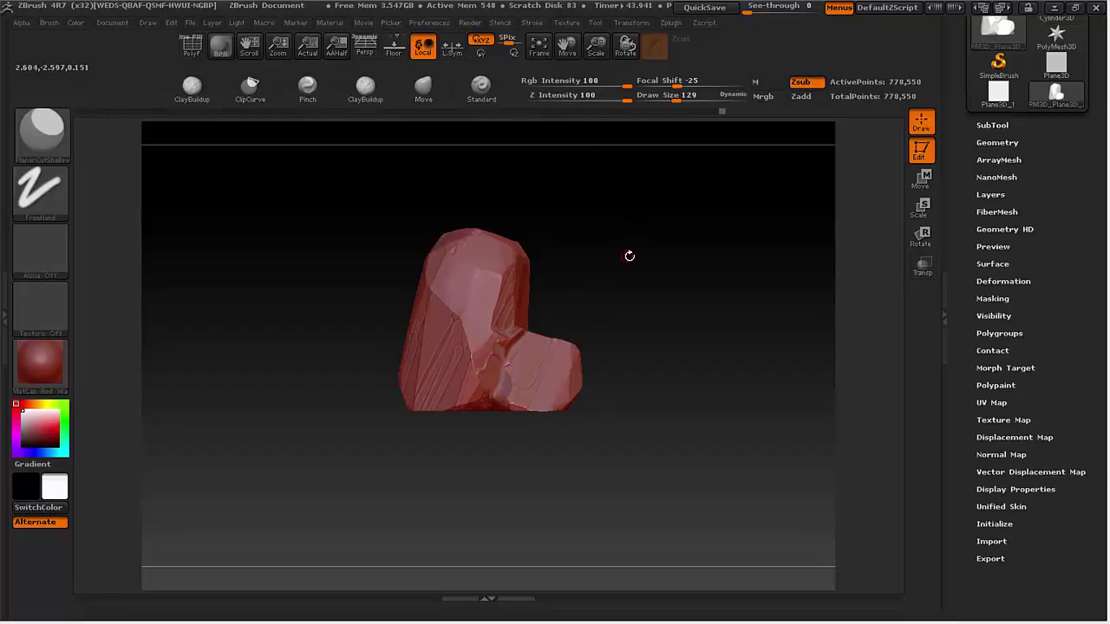
Step: Pre-process the current rock mesh in Decimation Master and decimate it at 20 percent
drag(609, 265, 651, 287)
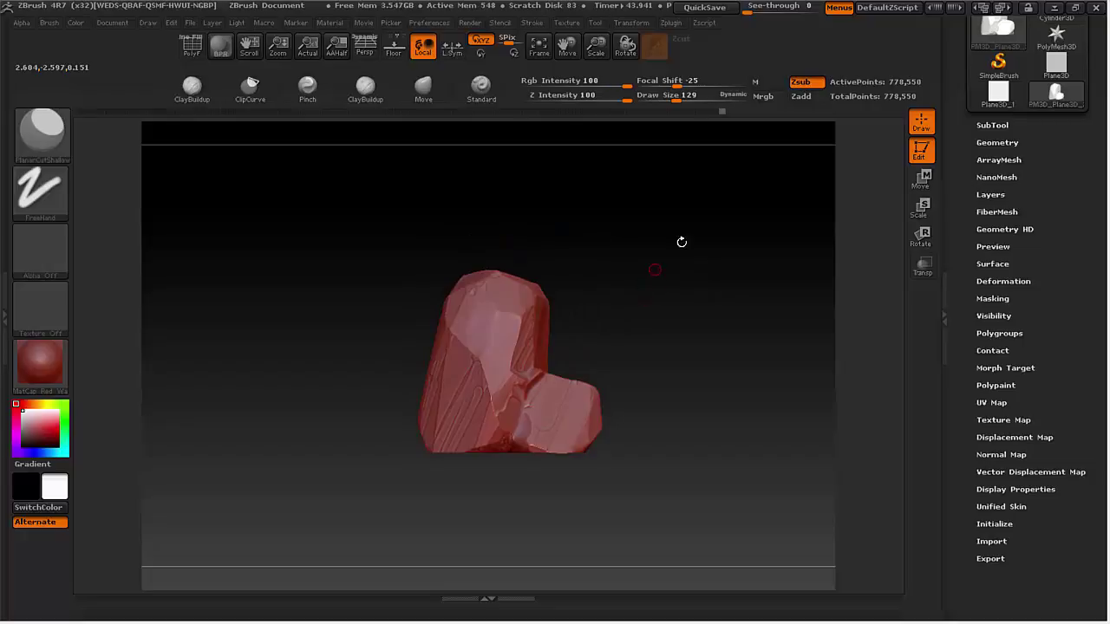
drag(956, 104, 957, 229)
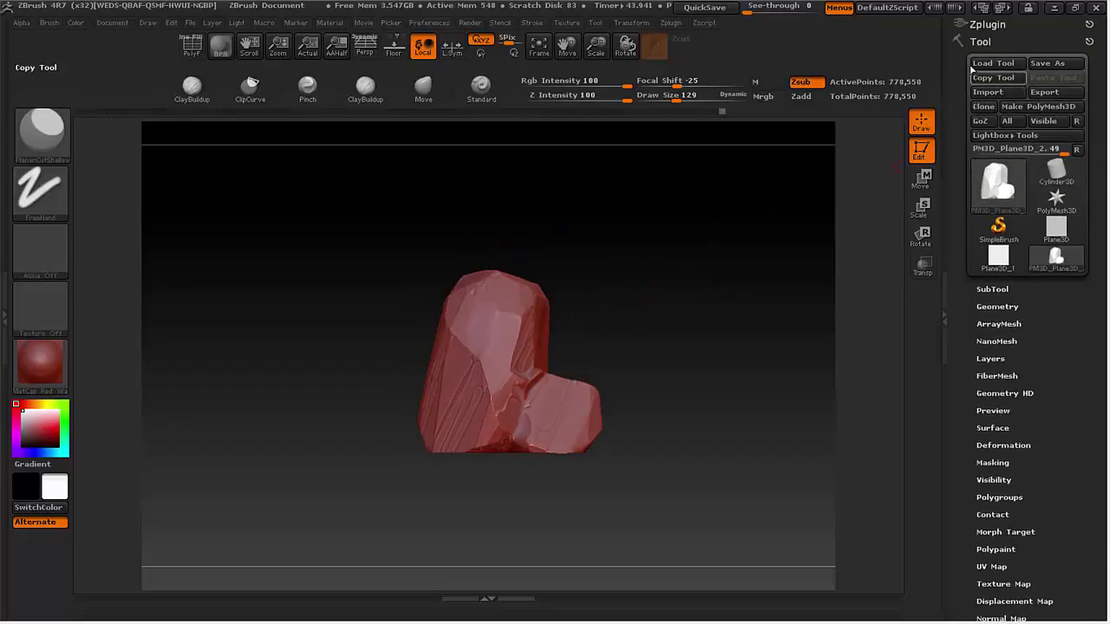
click(980, 41)
drag(651, 317, 582, 345)
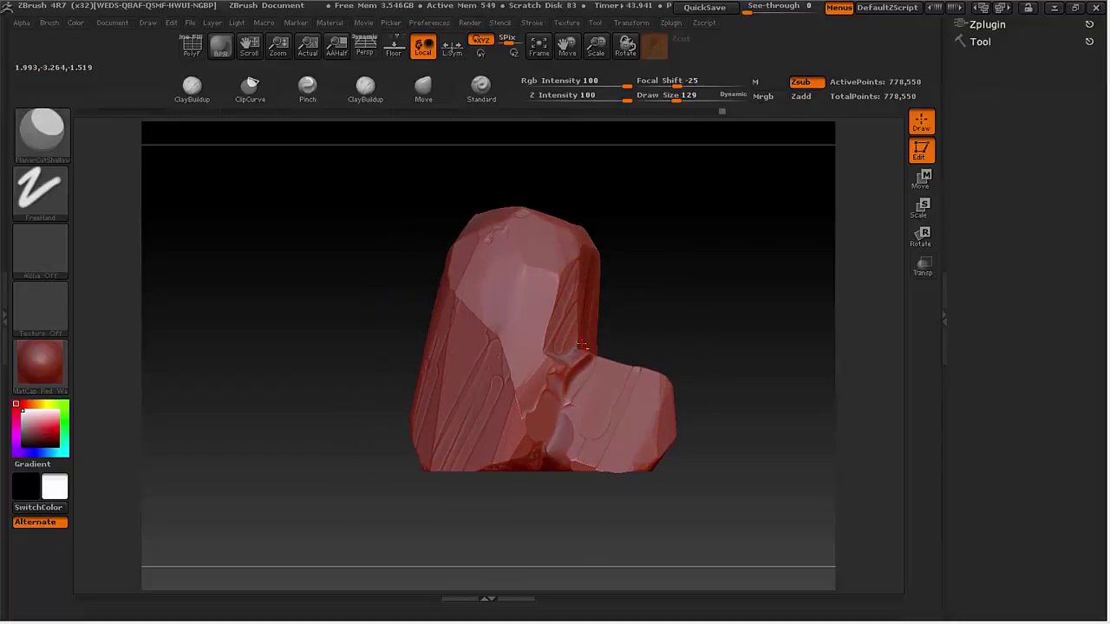
click(985, 24)
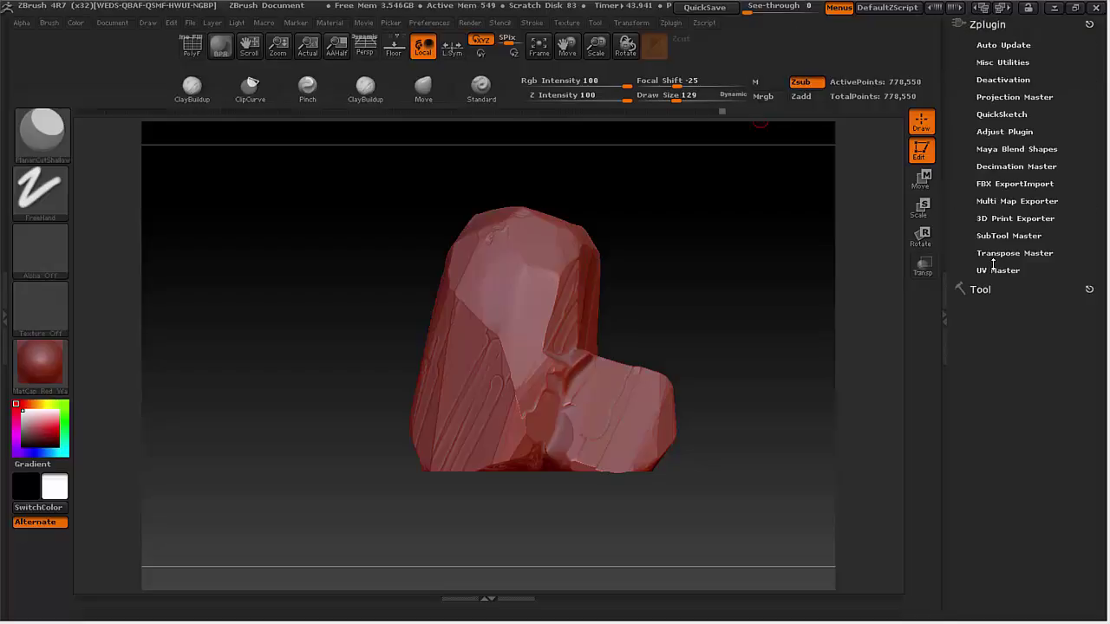
click(1007, 166)
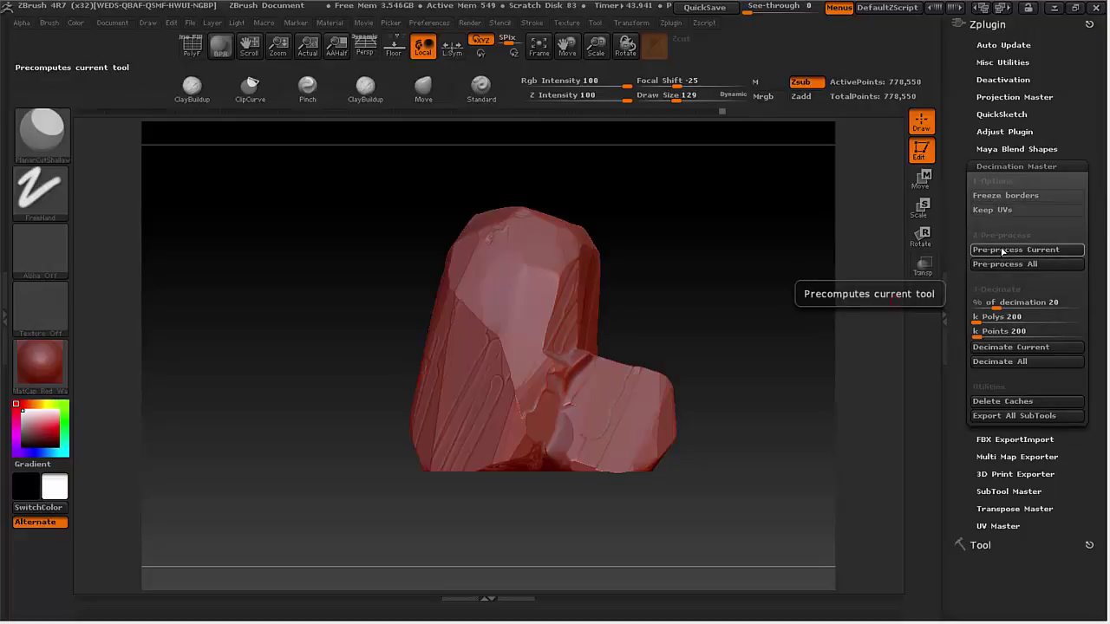
click(1003, 251)
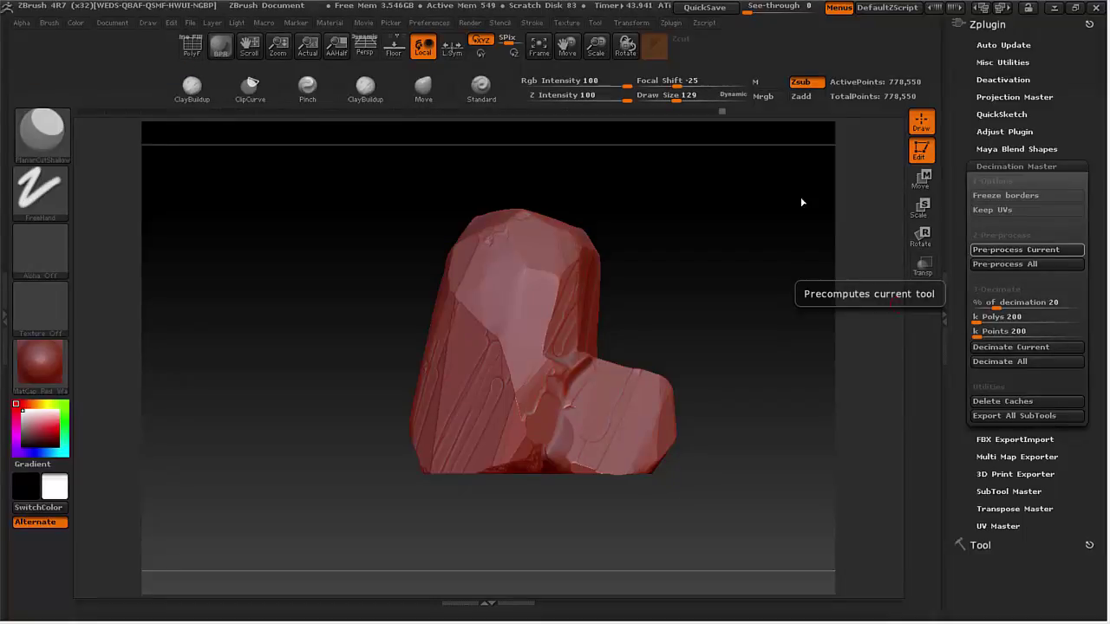
click(1010, 347)
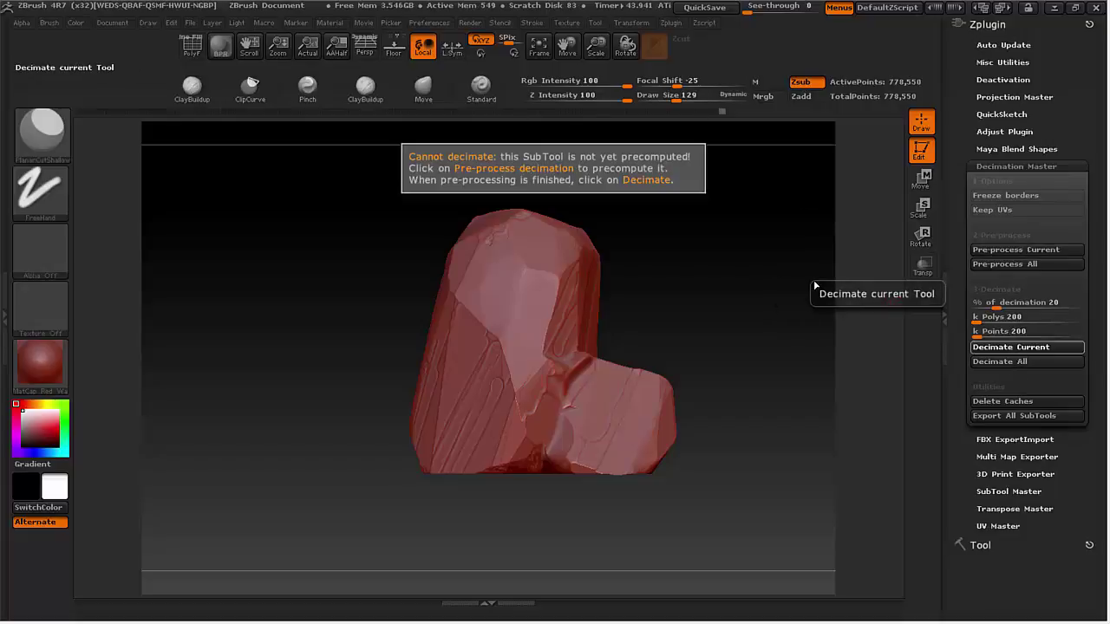
click(1015, 250)
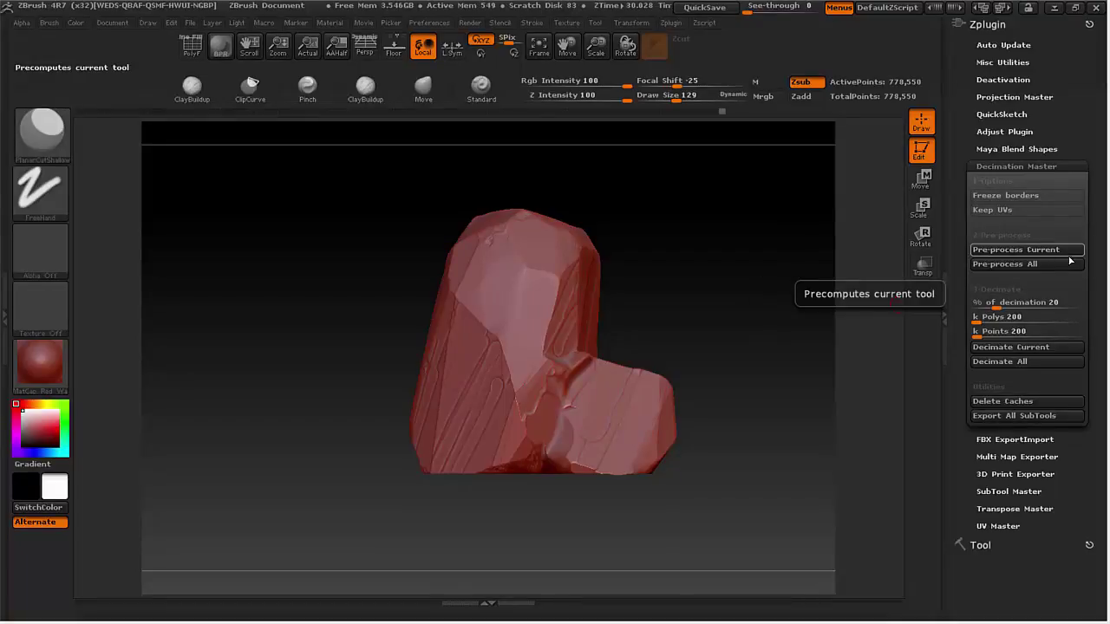
click(1010, 347)
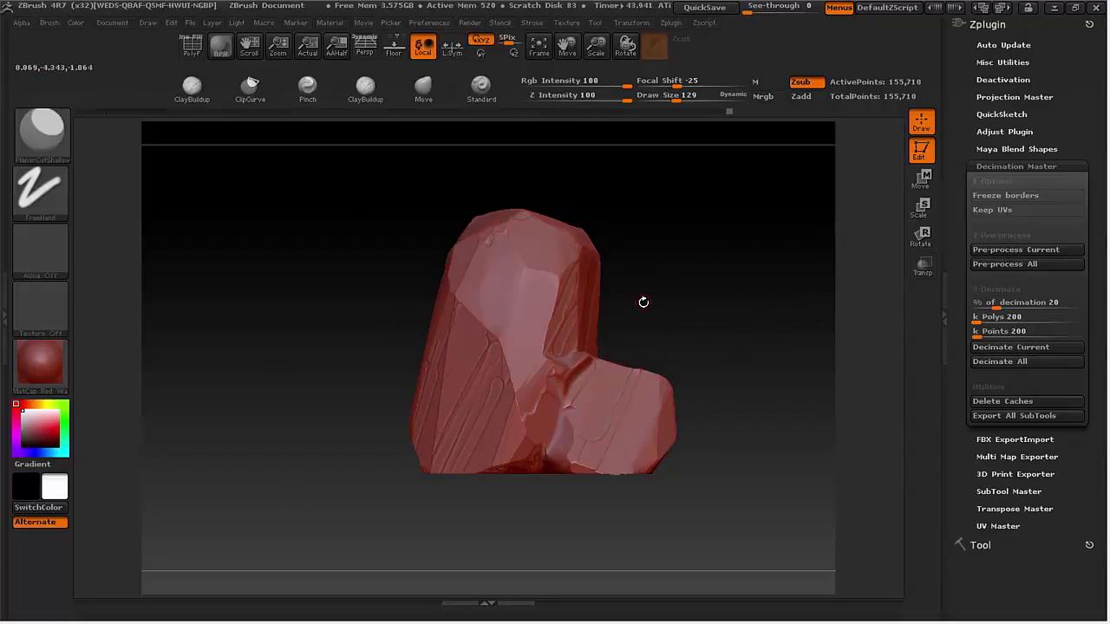
Step: Show the polygon wireframe and examine the decimated rock's triangle density from several angles
key(shift+f)
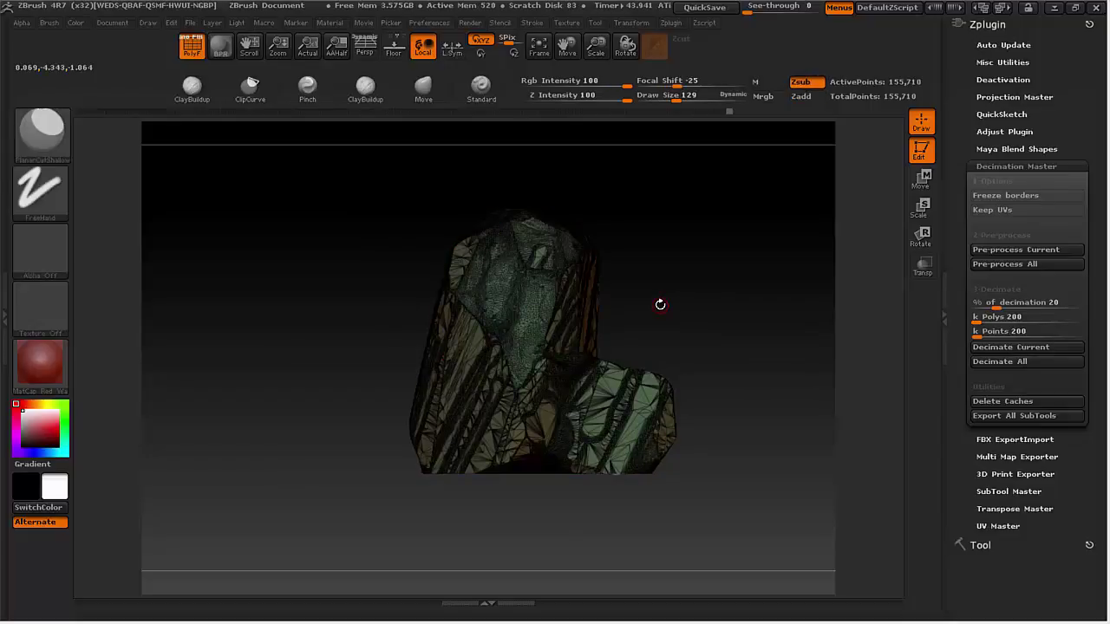
mouse_move(660, 305)
mouse_down()
mouse_move(496, 311)
mouse_move(659, 287)
mouse_move(659, 344)
mouse_move(649, 330)
mouse_move(714, 310)
mouse_move(563, 236)
mouse_up()
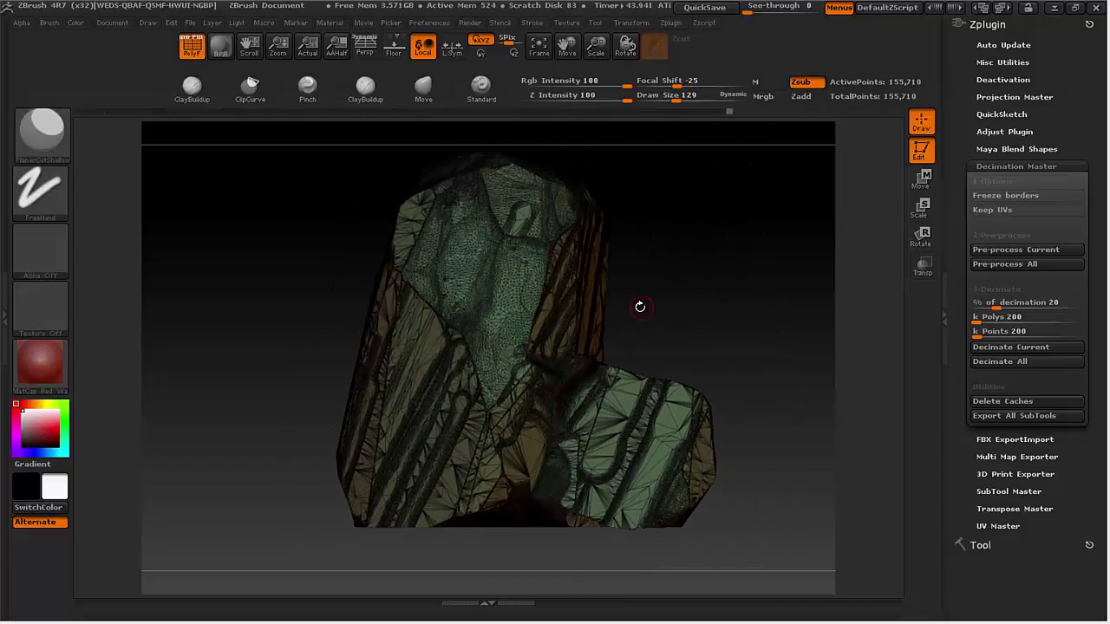
drag(637, 307, 659, 305)
mouse_move(656, 287)
mouse_down()
mouse_move(649, 268)
mouse_move(675, 276)
mouse_up()
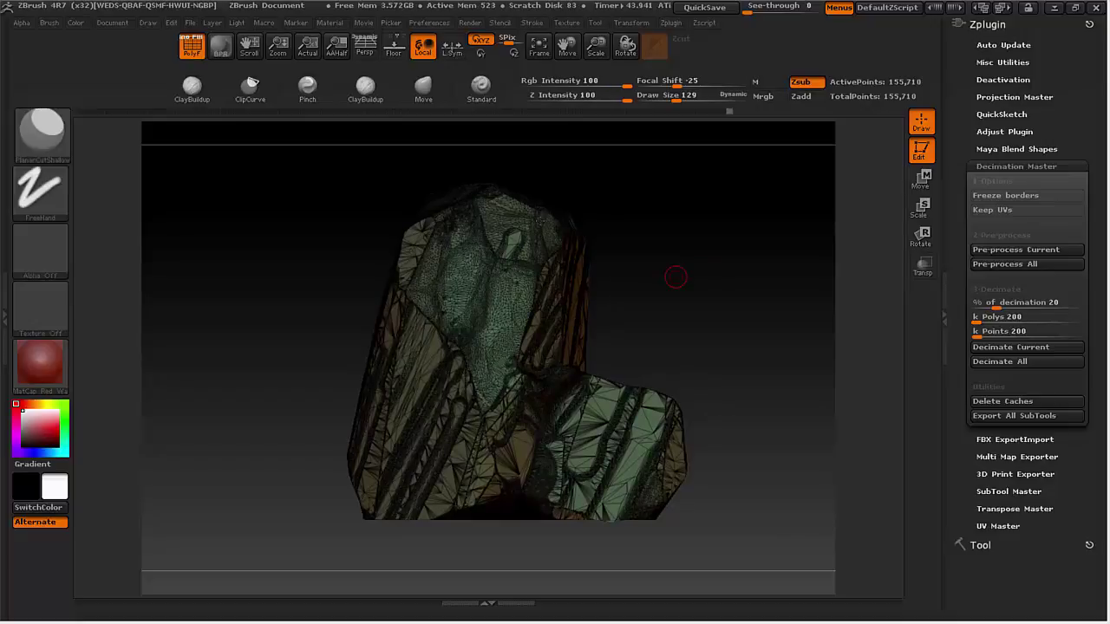
drag(676, 277, 545, 243)
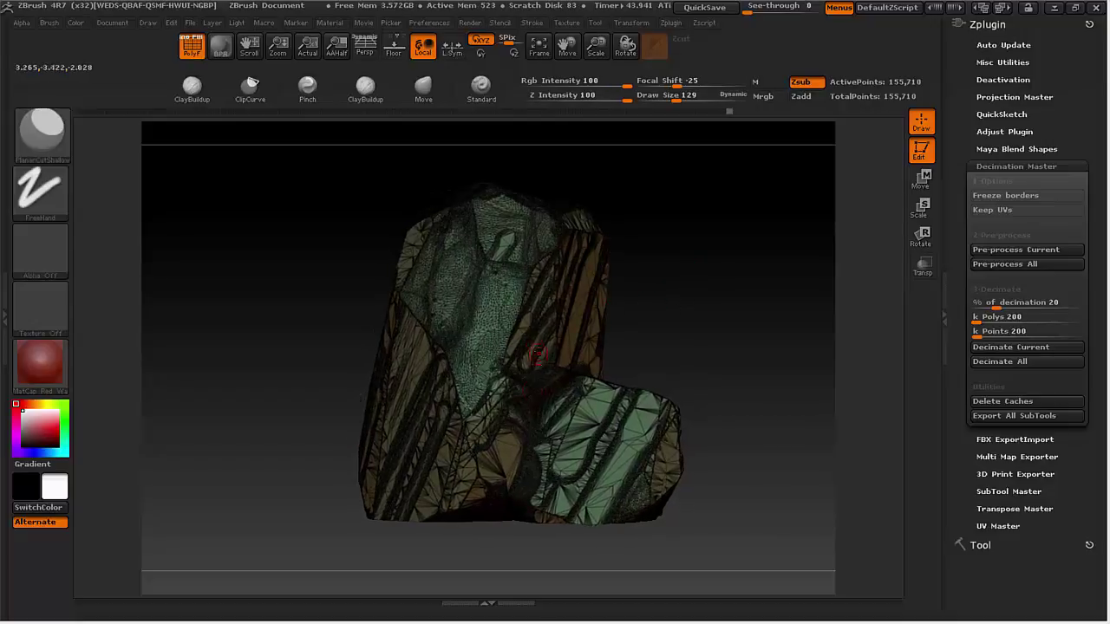
mouse_move(311, 406)
mouse_down()
mouse_move(291, 372)
mouse_move(352, 393)
mouse_up()
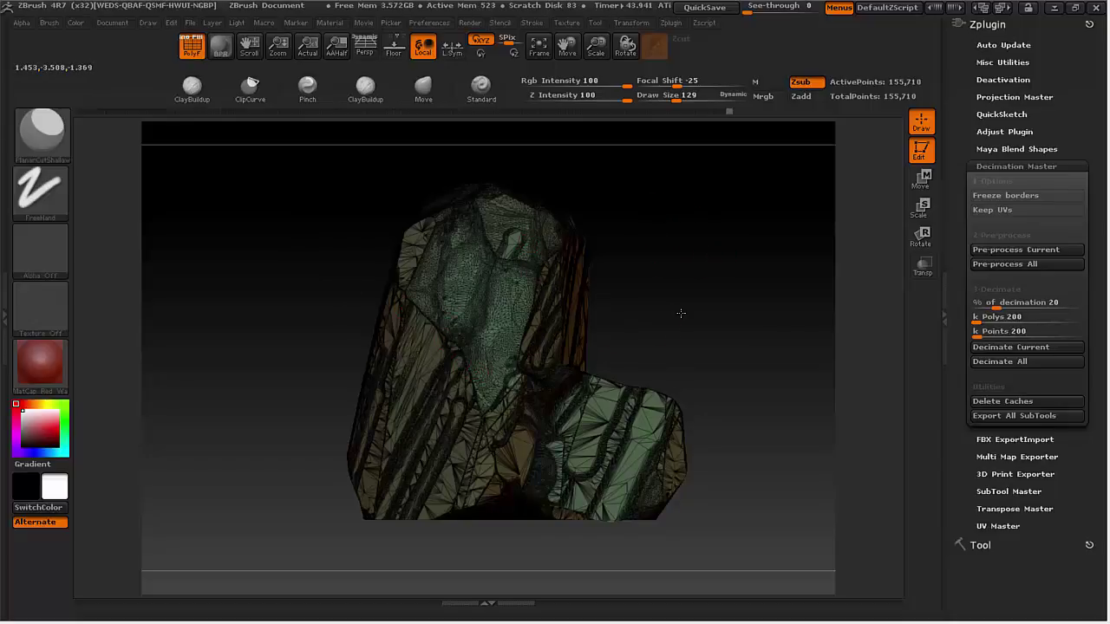
mouse_move(681, 313)
shift+mouse_down()
mouse_move(728, 314)
mouse_move(680, 316)
shift+mouse_up()
mouse_move(701, 320)
mouse_down()
mouse_move(627, 321)
mouse_move(703, 317)
mouse_up()
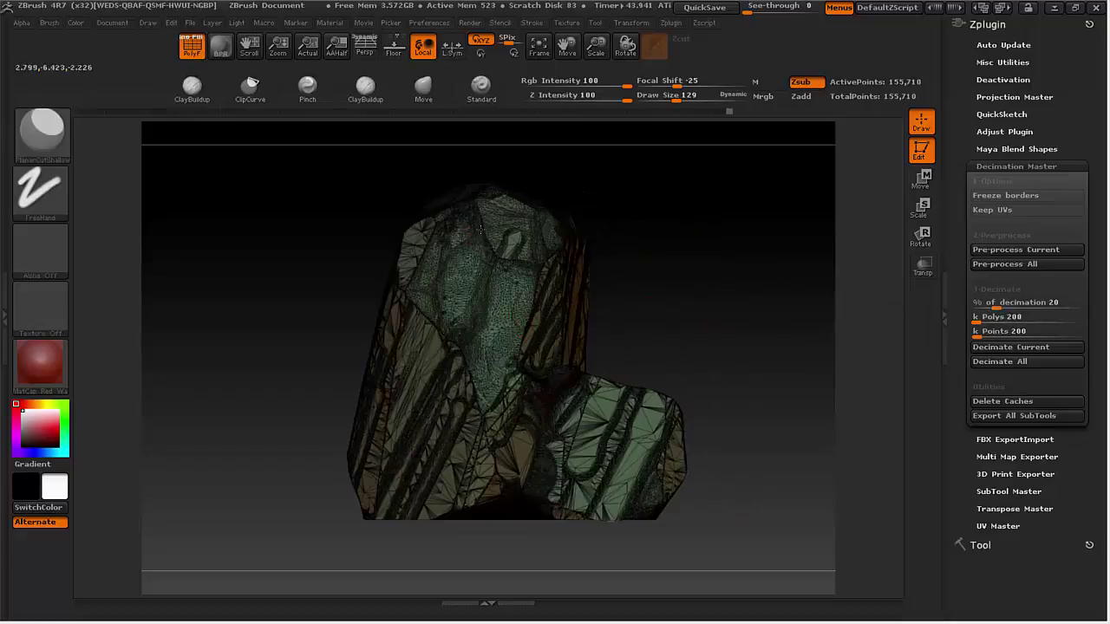
Step: Decimate the rock at 1 percent, hide its wireframe and check the reduced mesh from other sides
click(995, 306)
text(1)
key(Return)
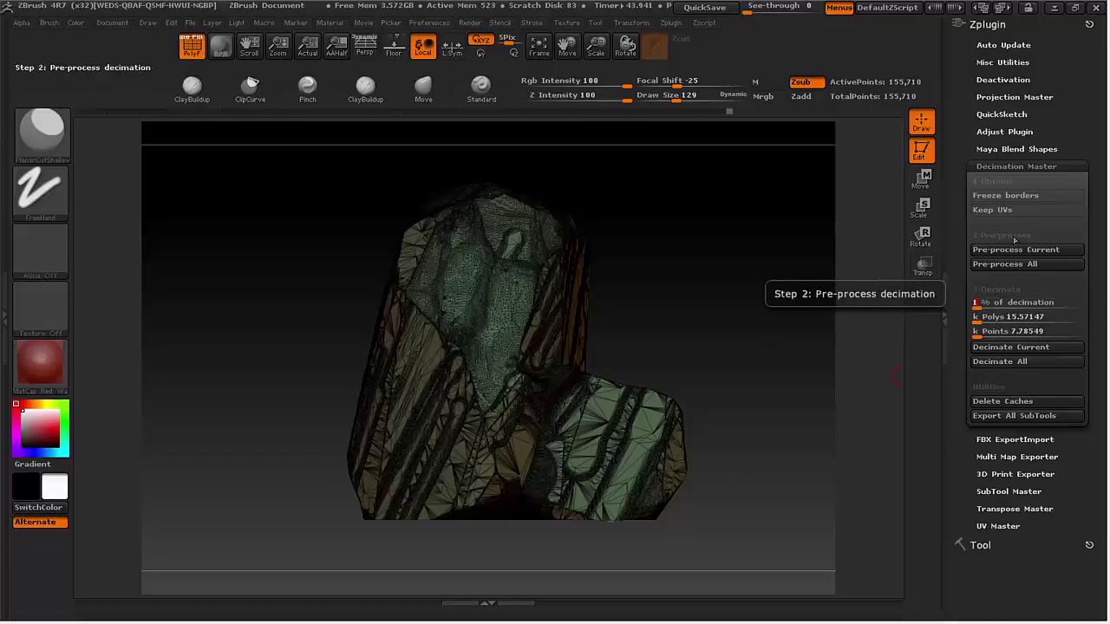
click(1010, 346)
mouse_move(645, 333)
mouse_down()
mouse_move(590, 312)
mouse_move(688, 298)
mouse_move(664, 316)
mouse_move(702, 310)
mouse_move(672, 357)
mouse_move(753, 350)
mouse_move(757, 321)
mouse_move(689, 340)
mouse_up()
key(shift+f)
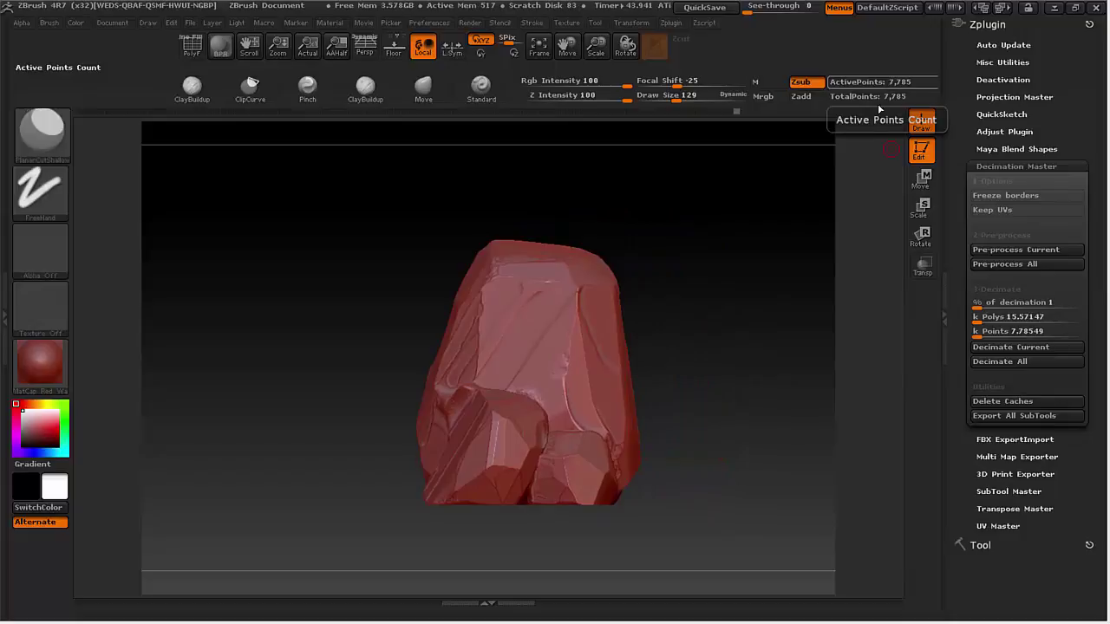
drag(741, 350, 685, 347)
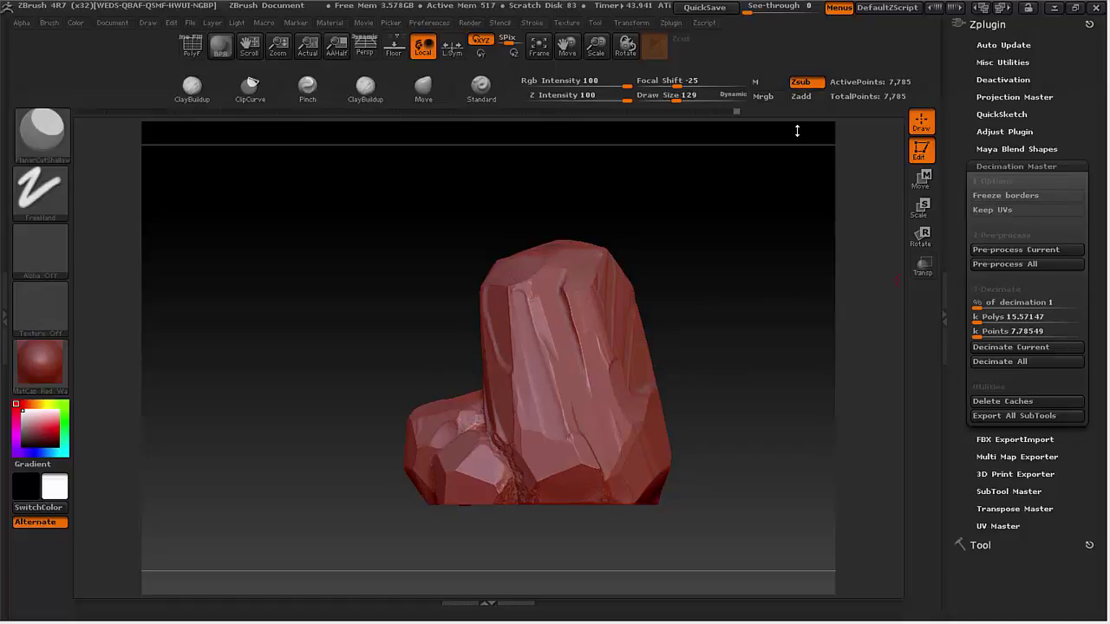
Step: Unwrap the decimated rock's UVs in UV Master with Symmetry enabled
click(1006, 166)
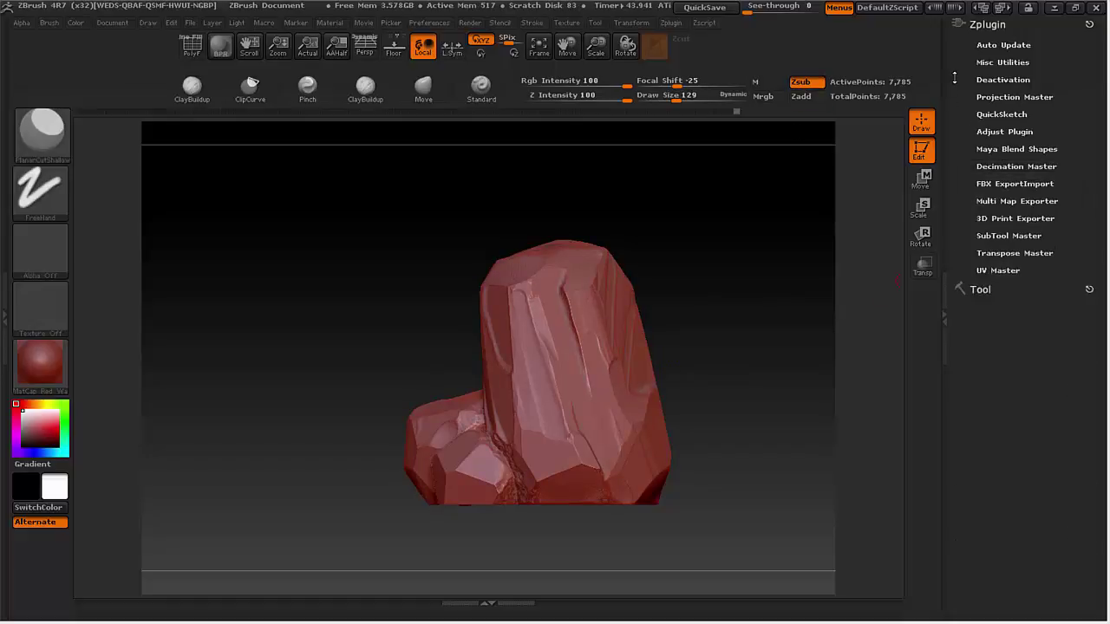
click(999, 271)
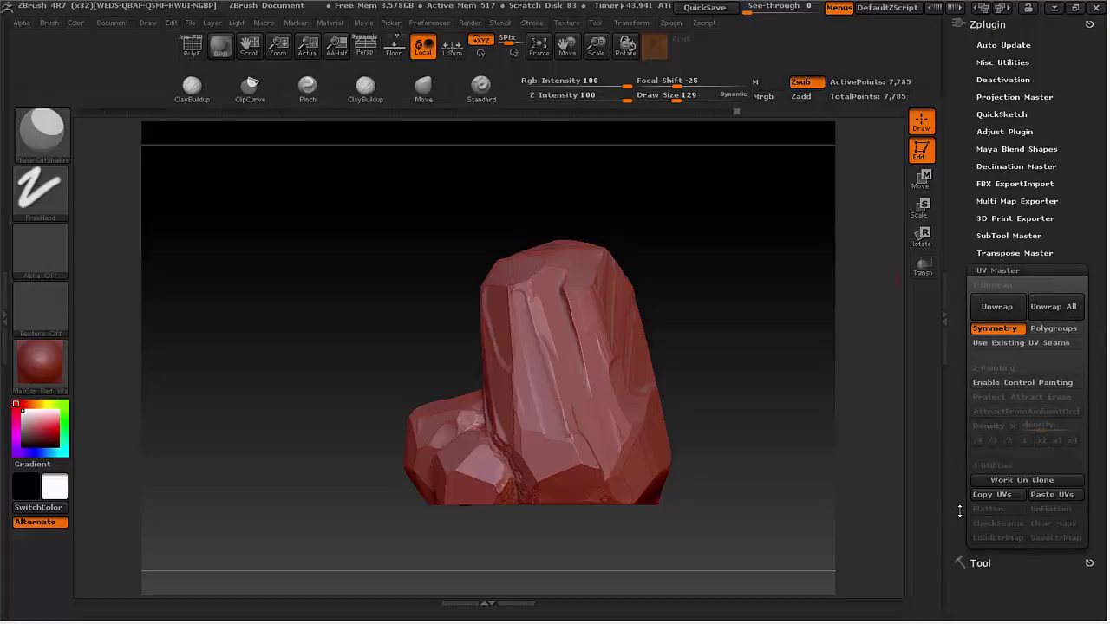
scroll(1000, 332, down, 3)
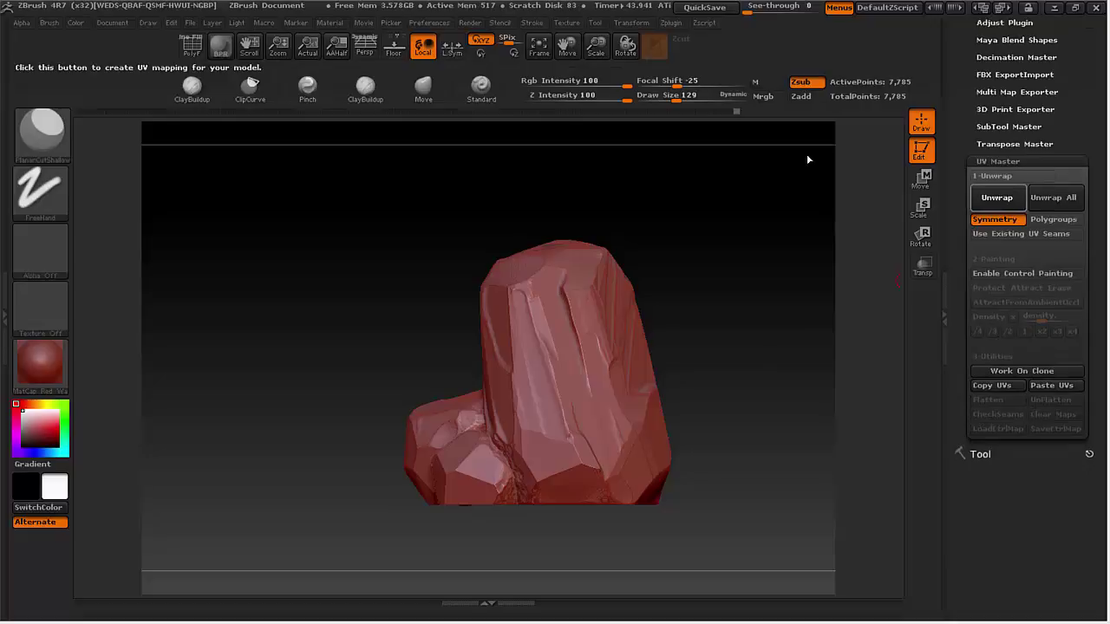
click(996, 196)
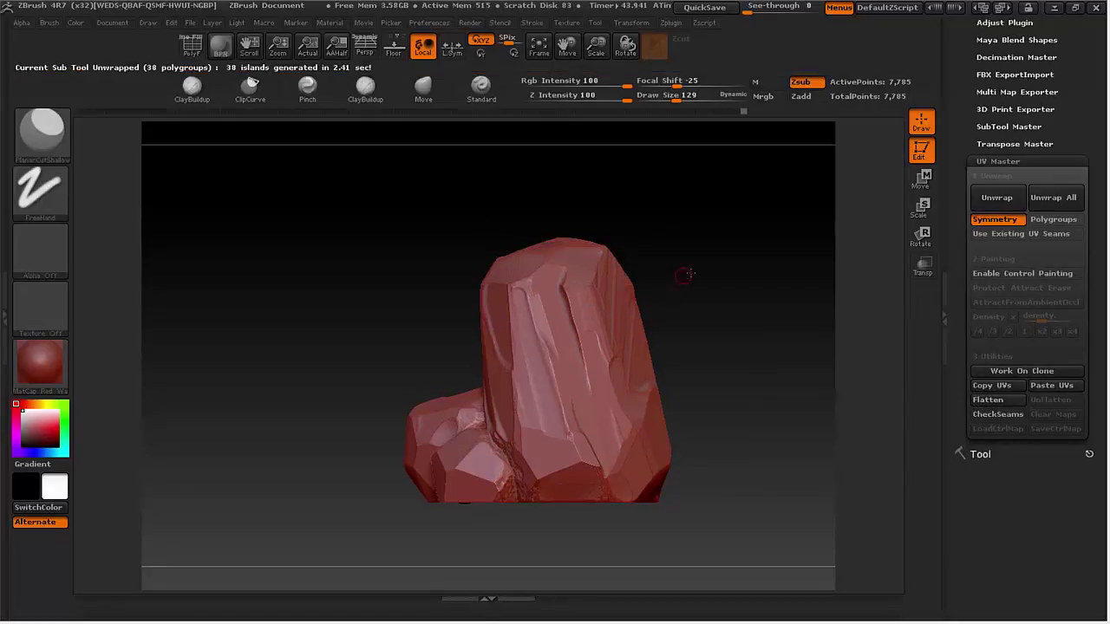
alt+drag(719, 262, 684, 264)
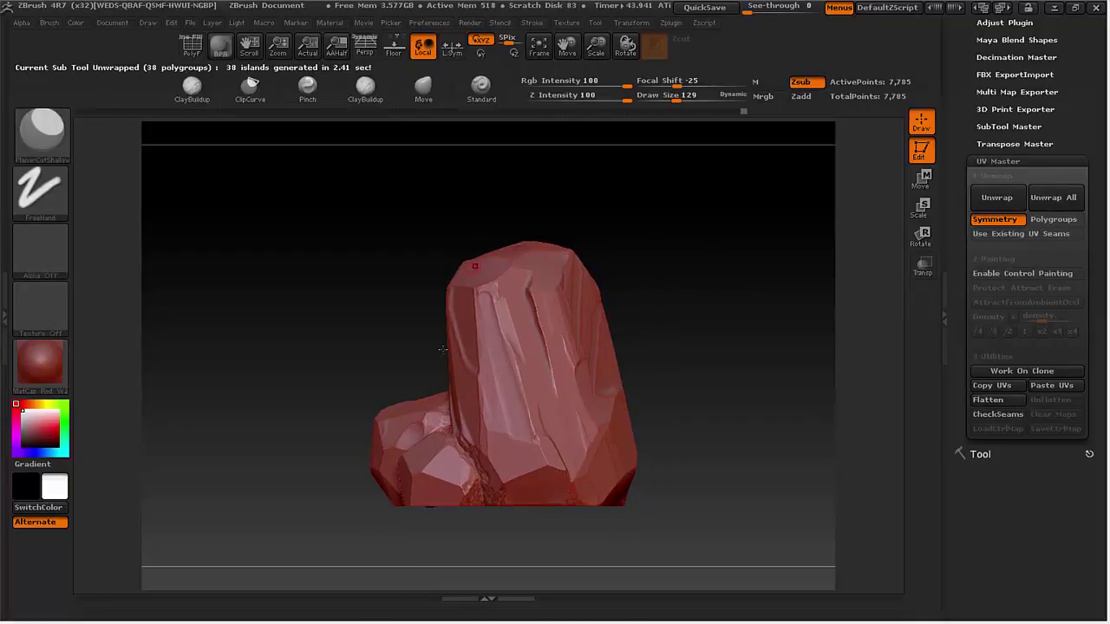
Step: Flatten the rock to inspect its UV layout and unflatten it back to the 3D shape
click(987, 399)
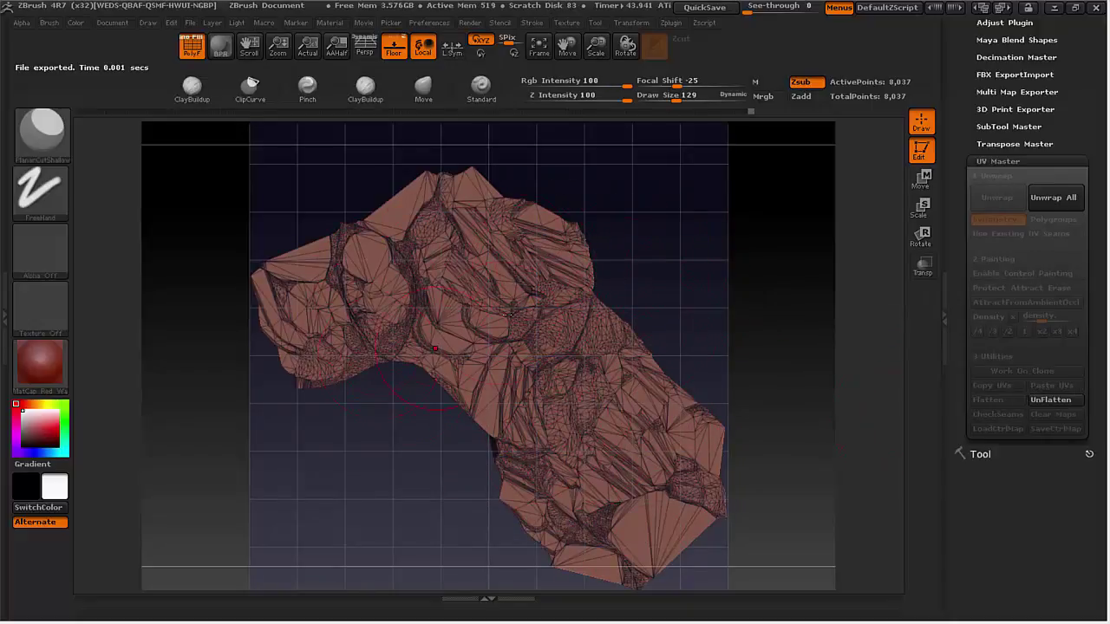
click(1044, 401)
click(1005, 161)
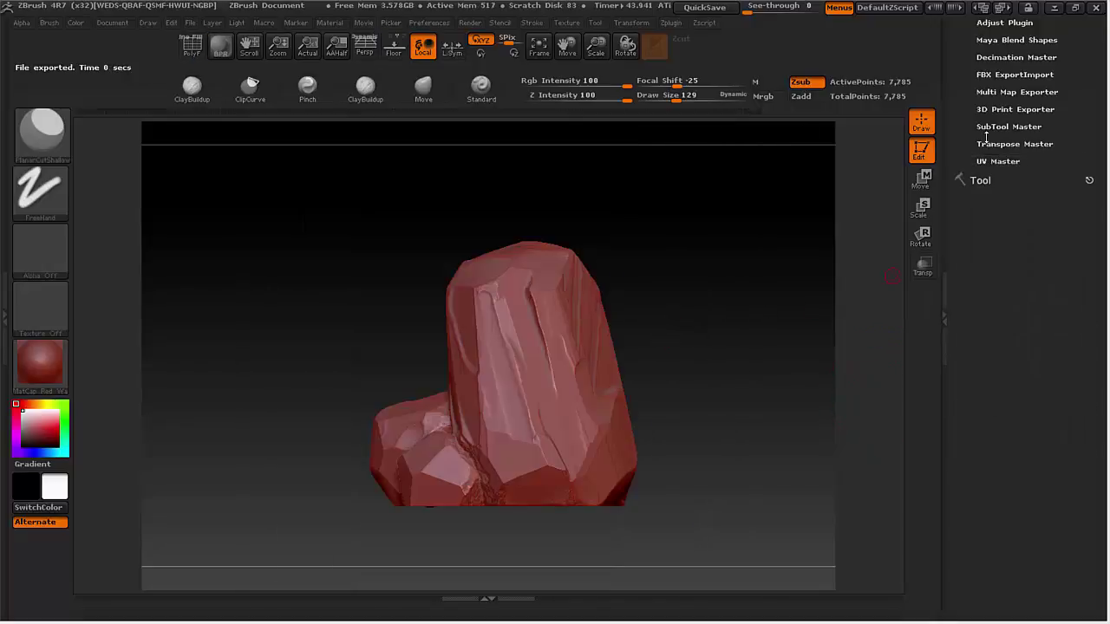
drag(970, 127, 963, 235)
Step: Try subdividing the unwrapped rock and undo the subdivision
key(ctrl+d)
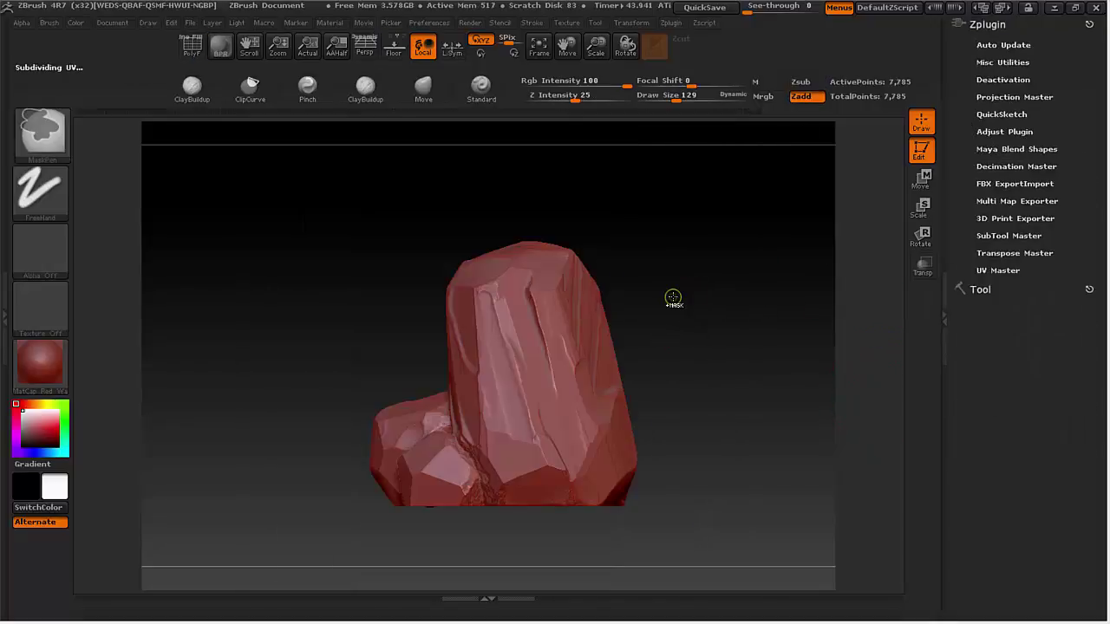
mouse_move(714, 305)
mouse_down()
mouse_move(676, 317)
mouse_move(726, 309)
mouse_up()
key(ctrl+z)
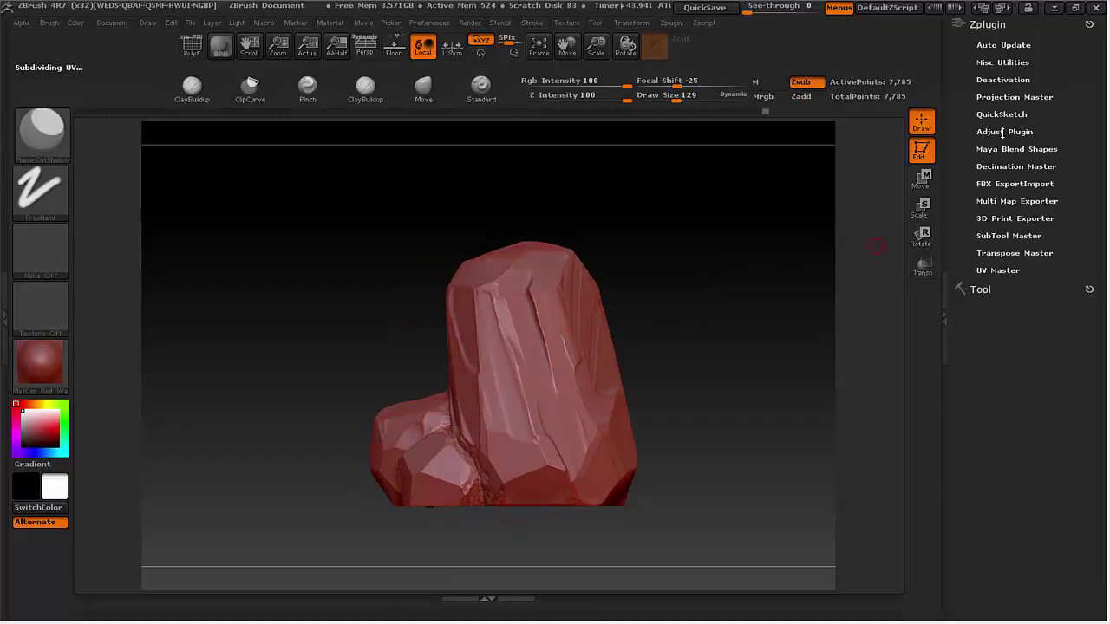
Step: Start exporting the rock mesh and create a folder named Rock on the Desktop for it
click(995, 25)
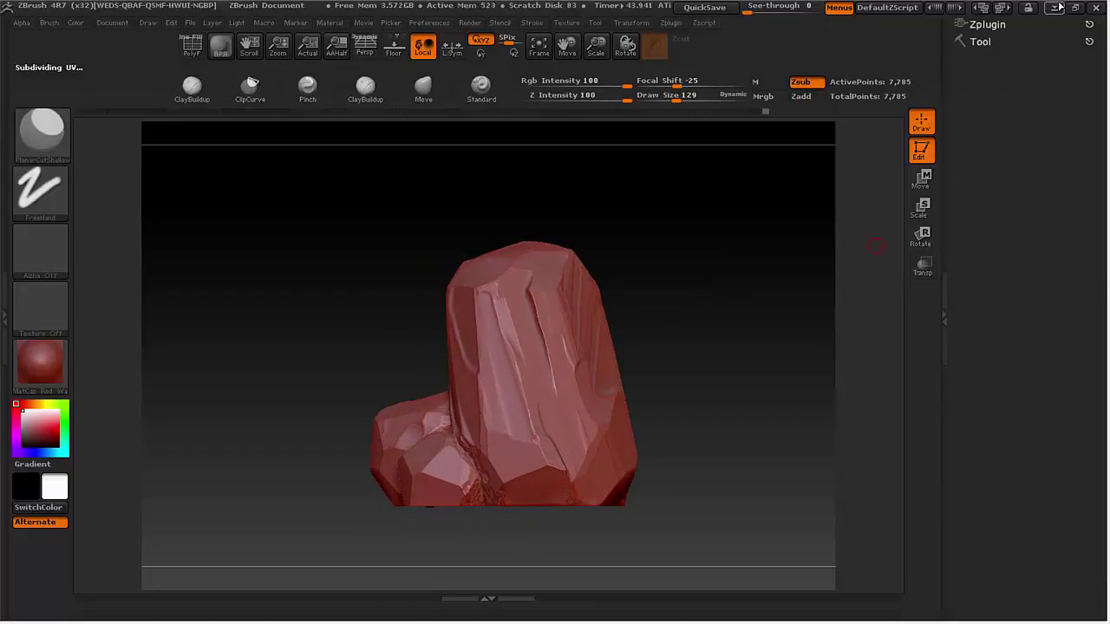
click(997, 40)
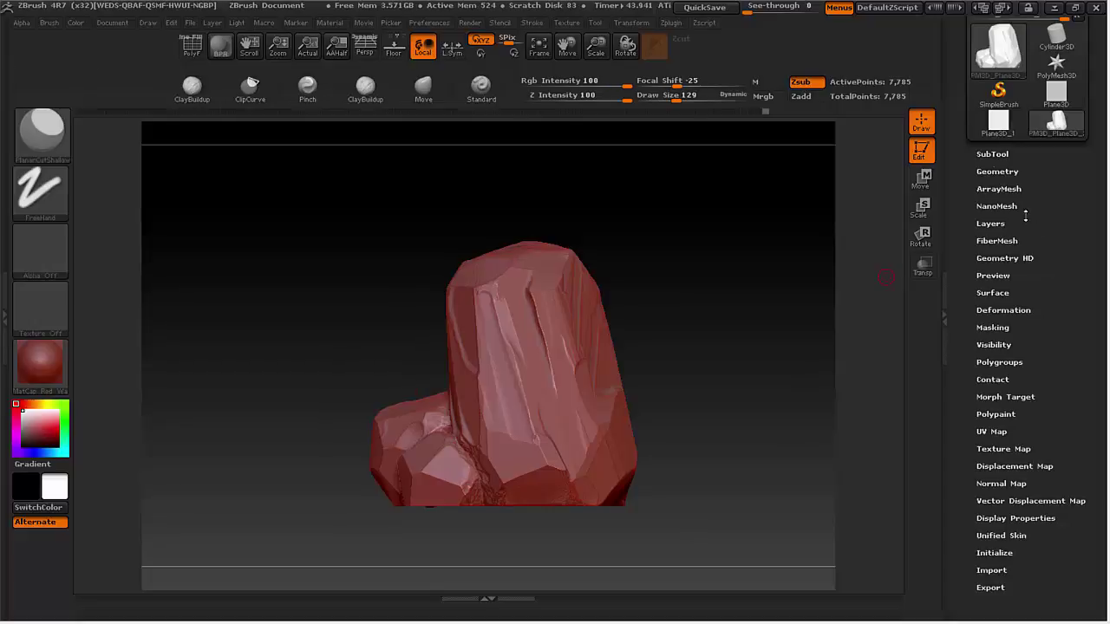
scroll(948, 276, up, 3)
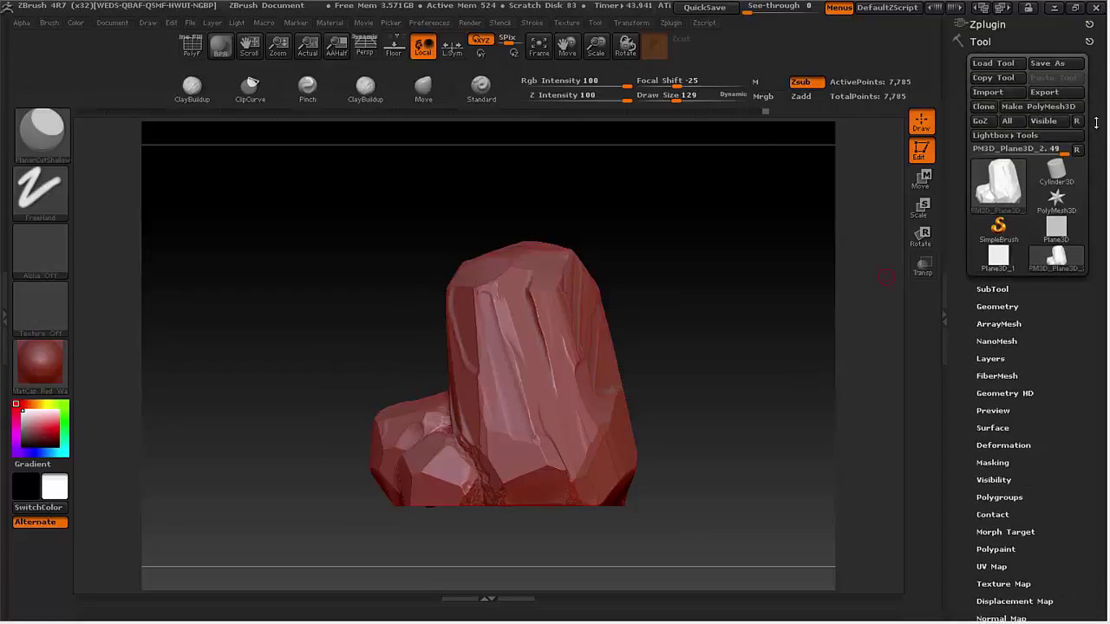
click(1043, 92)
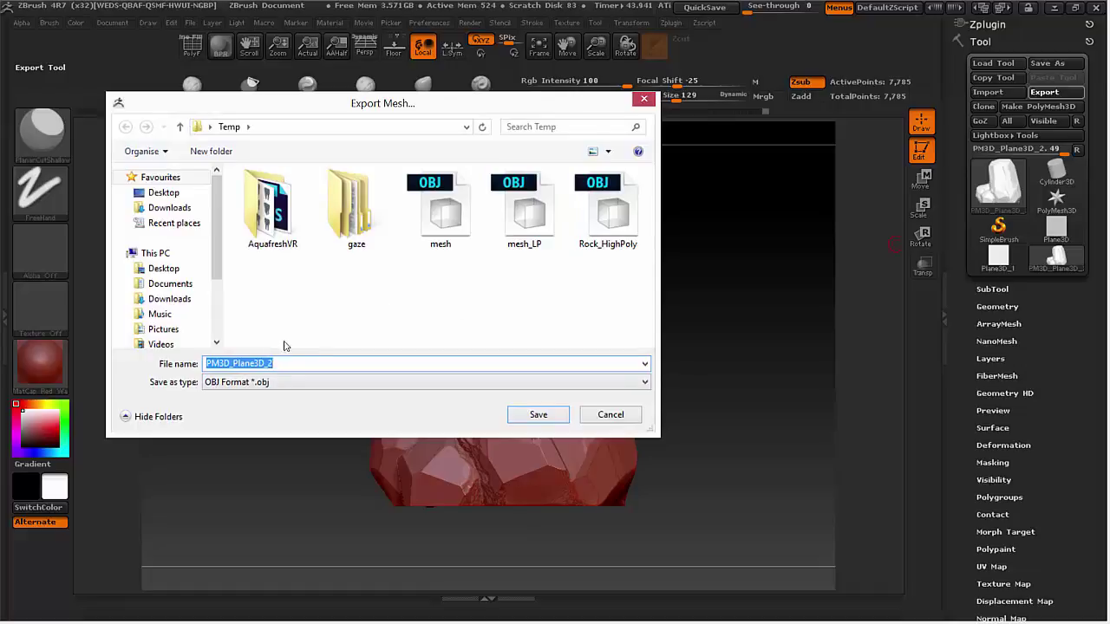
right_click(254, 298)
click(162, 192)
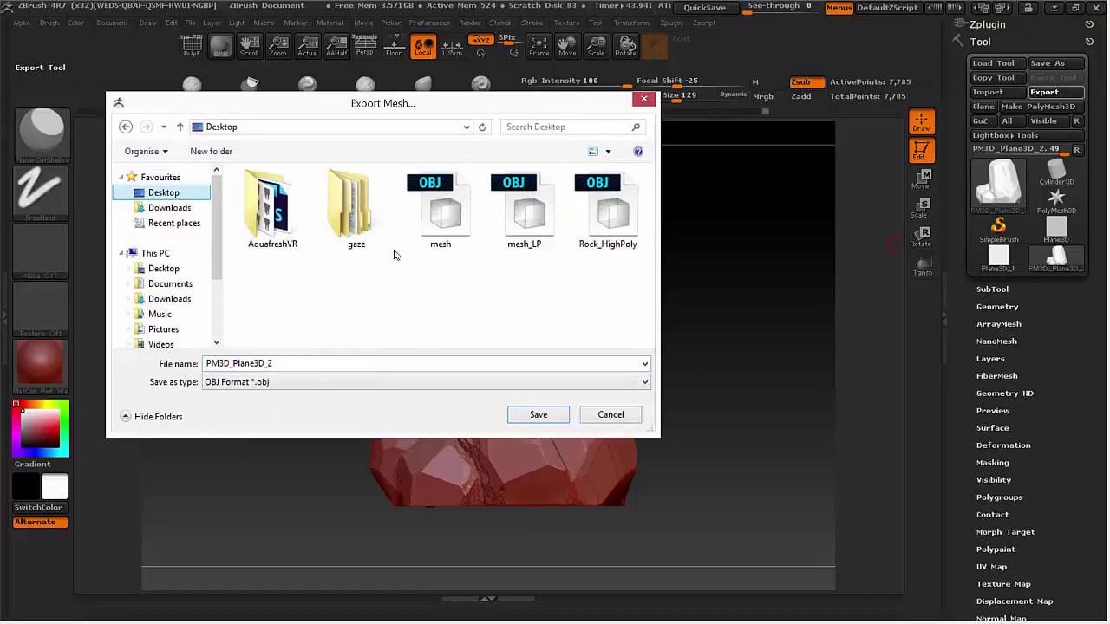
right_click(523, 340)
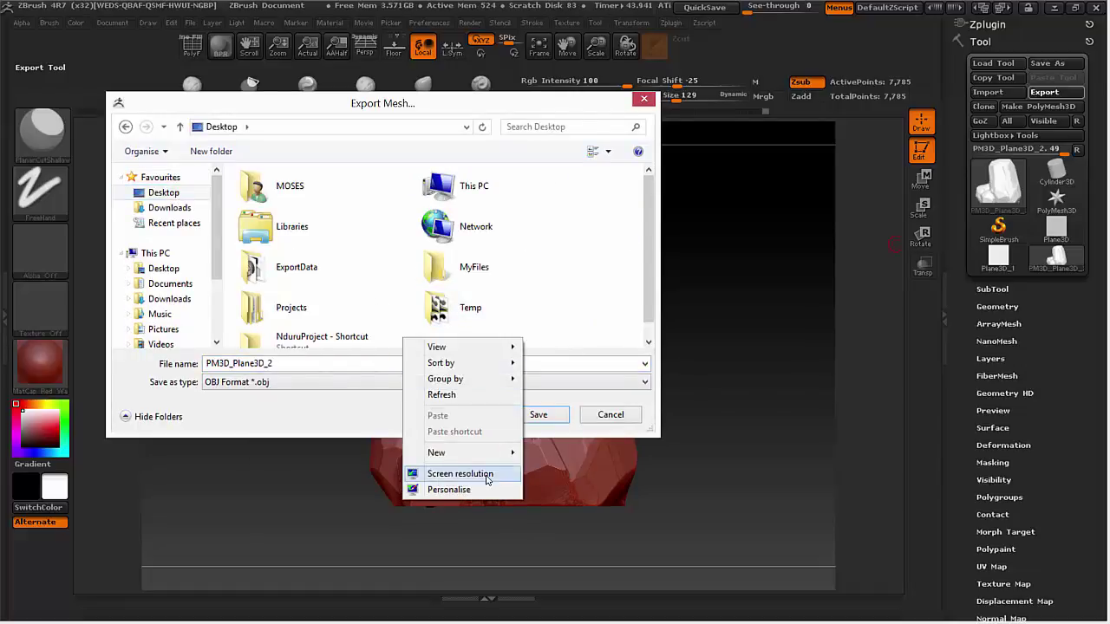
mouse_move(496, 460)
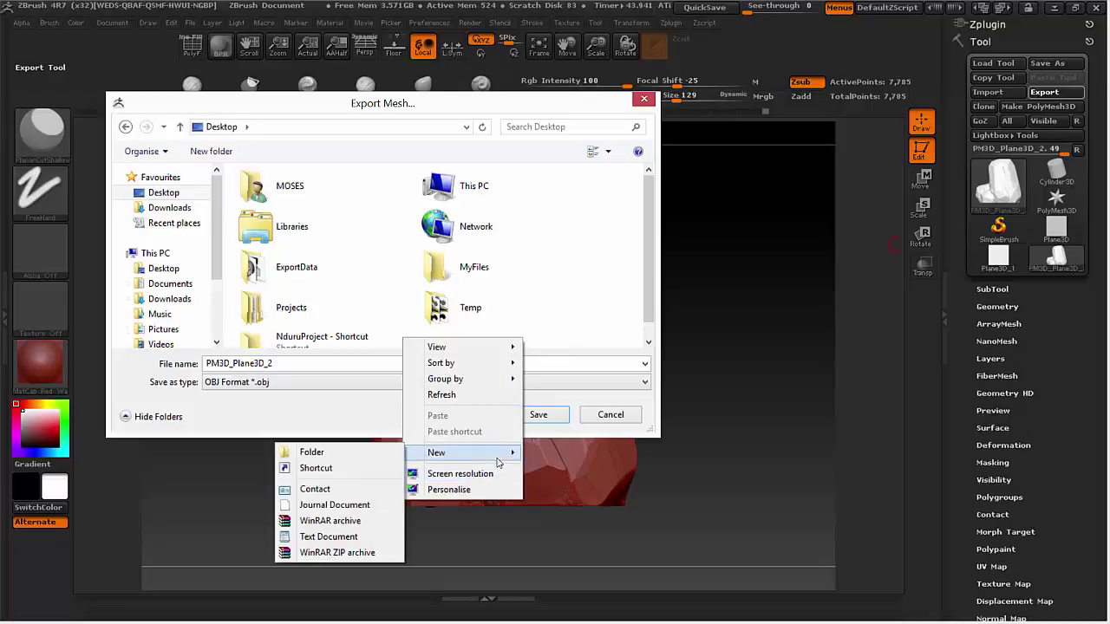
click(371, 457)
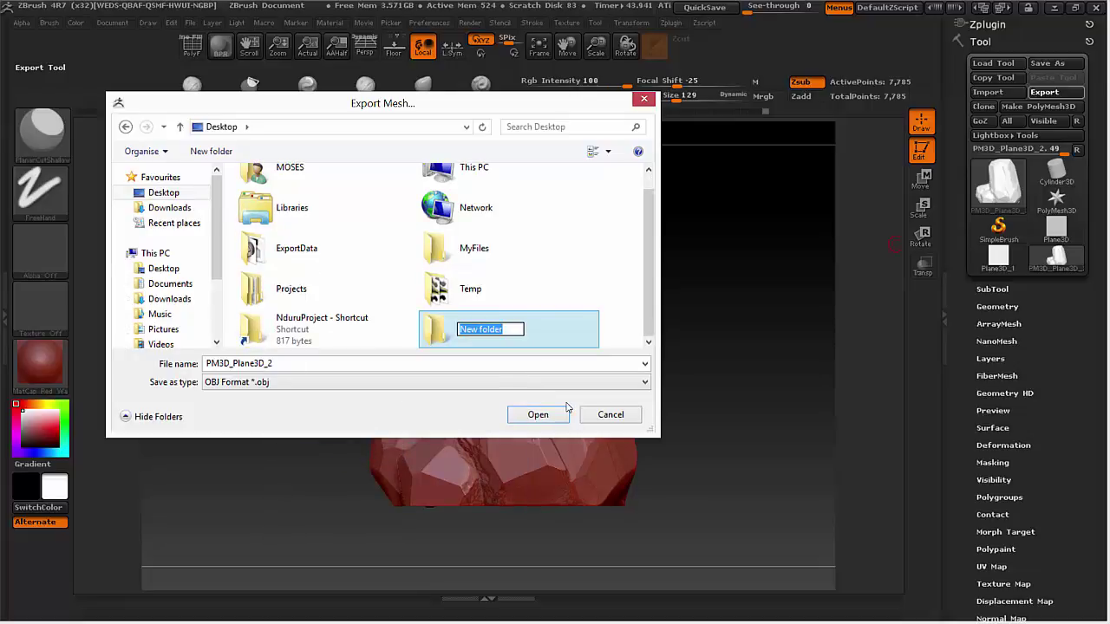
key(BackSpace)
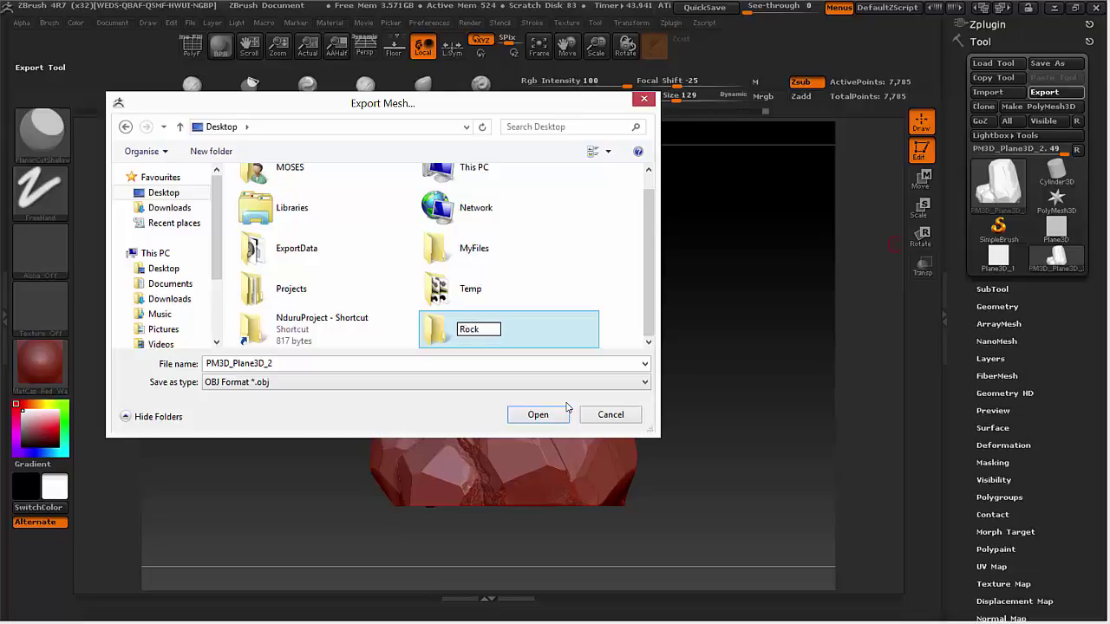
key(Return)
Step: Export the mesh in OBJ format into the Rock folder as Rock_HP
click(567, 409)
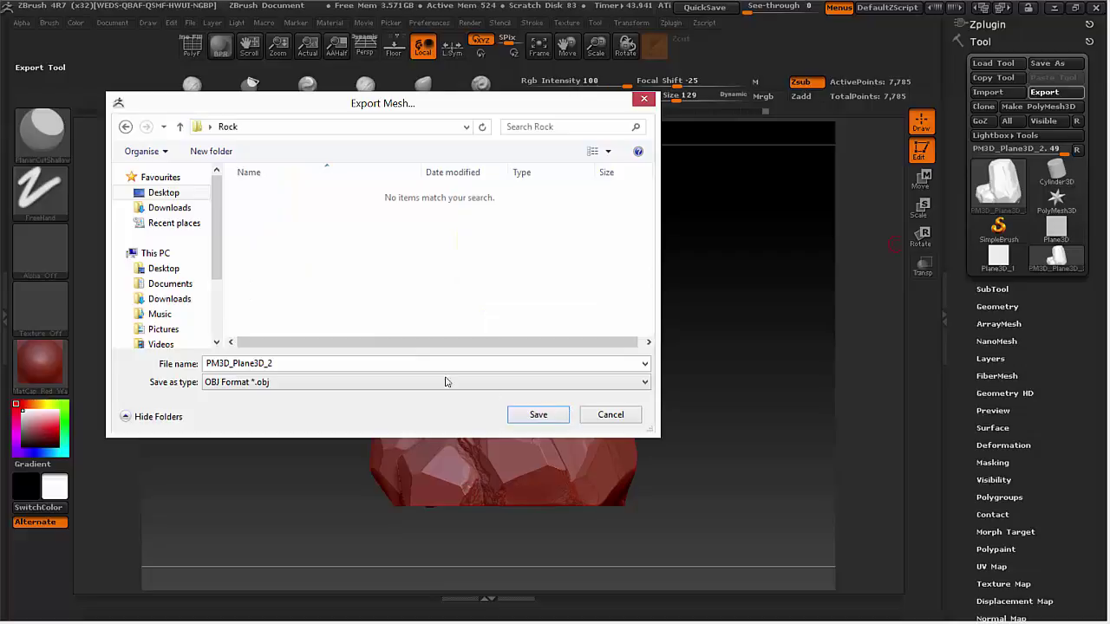
text(Rock_HP)
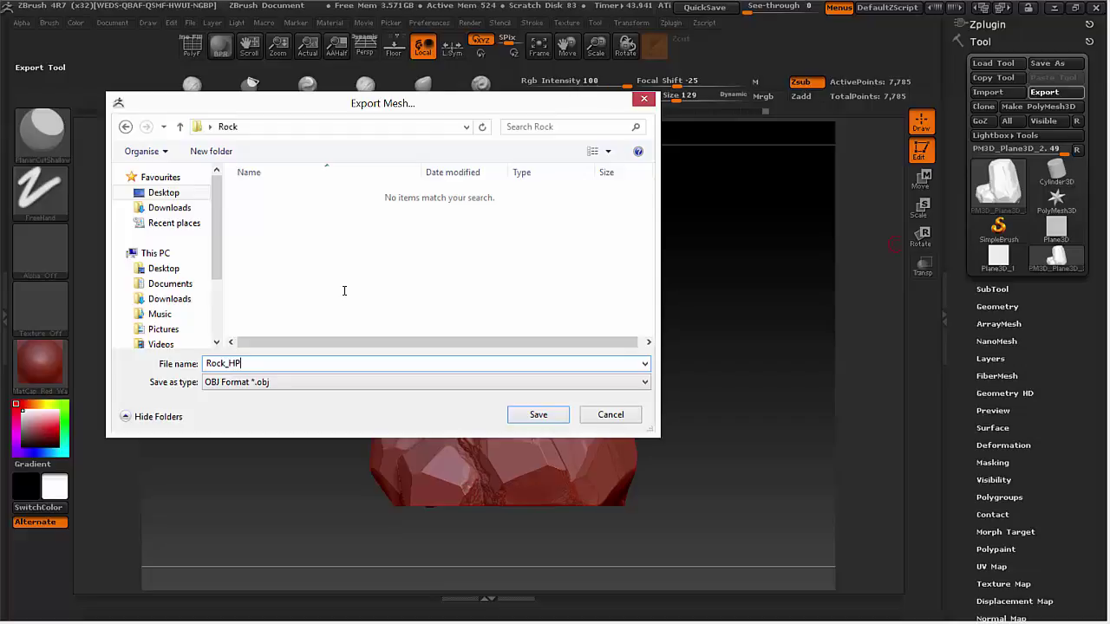
click(525, 417)
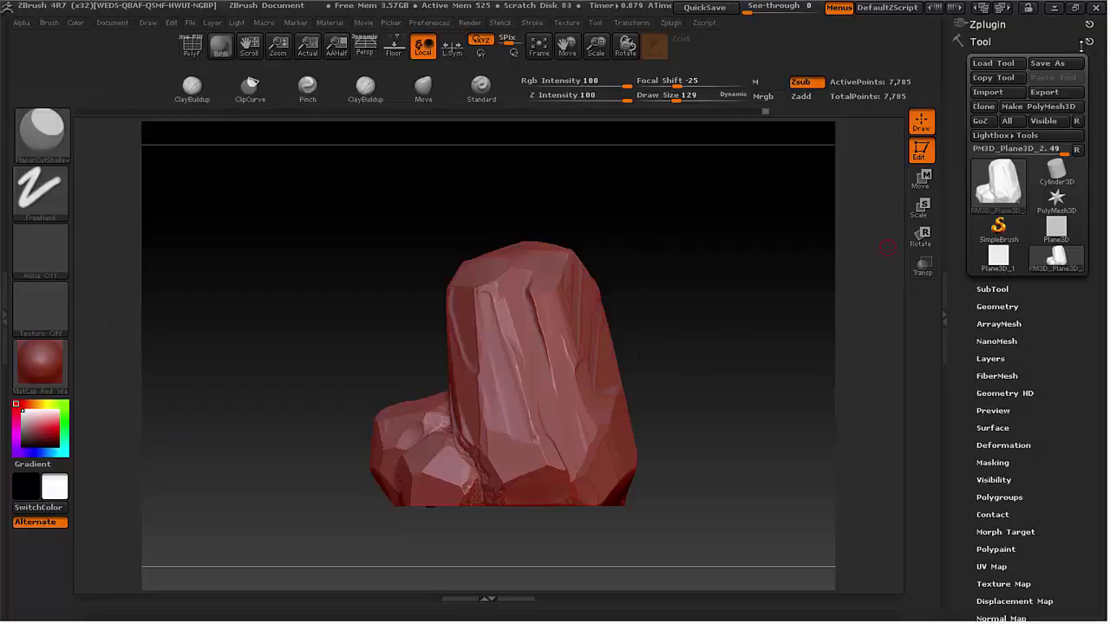
Step: Switch to Maya and close the first Temp and the ExportData File Explorer windows
click(1055, 7)
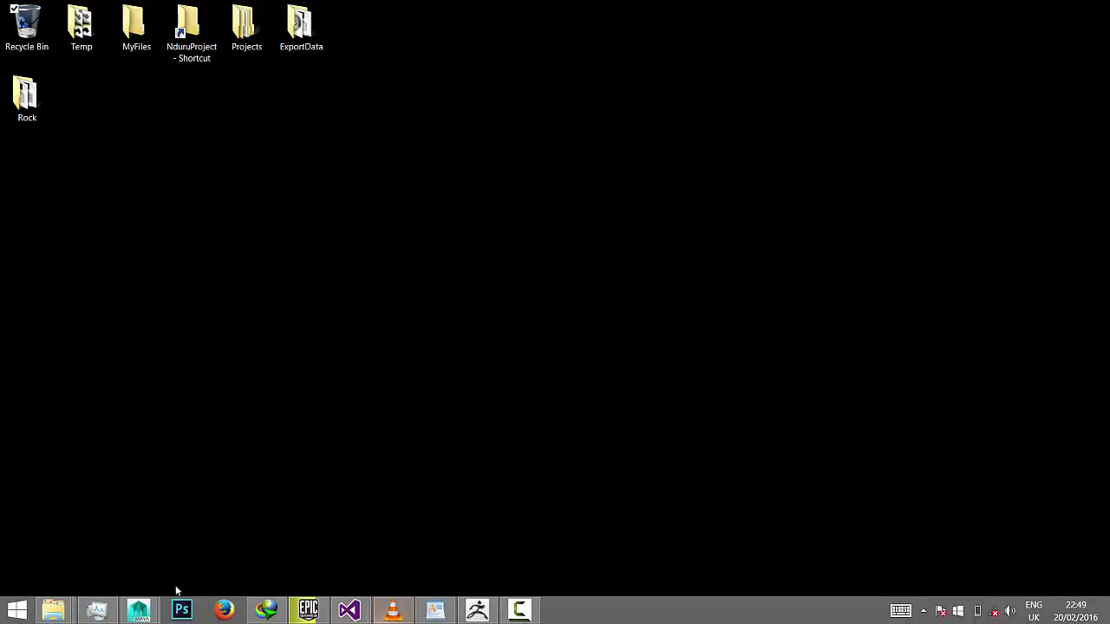
mouse_move(141, 610)
click(219, 533)
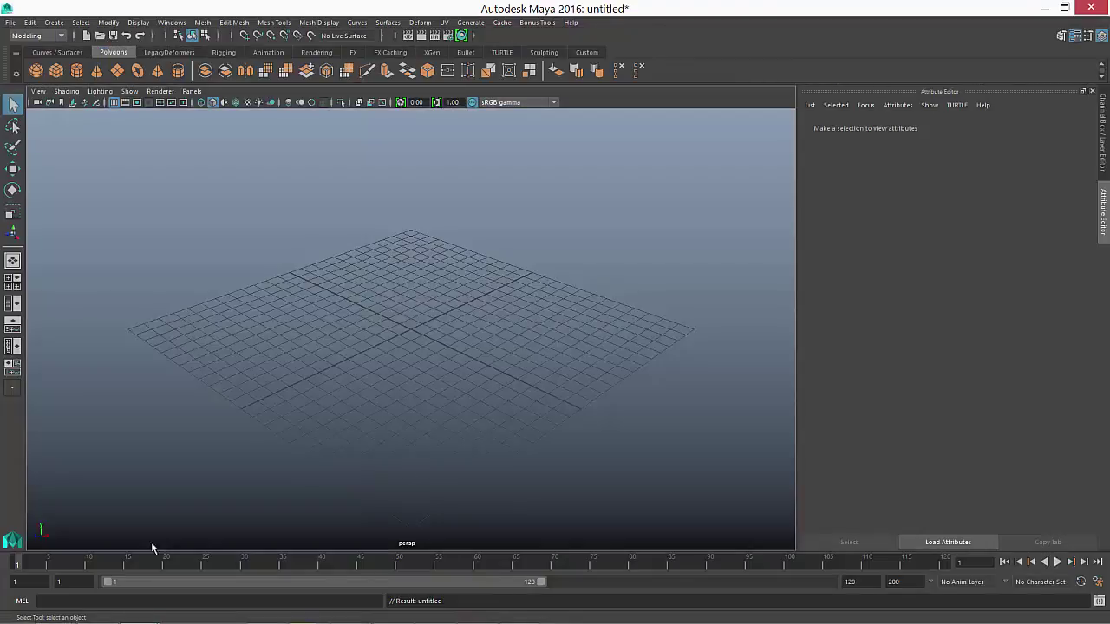
mouse_move(53, 611)
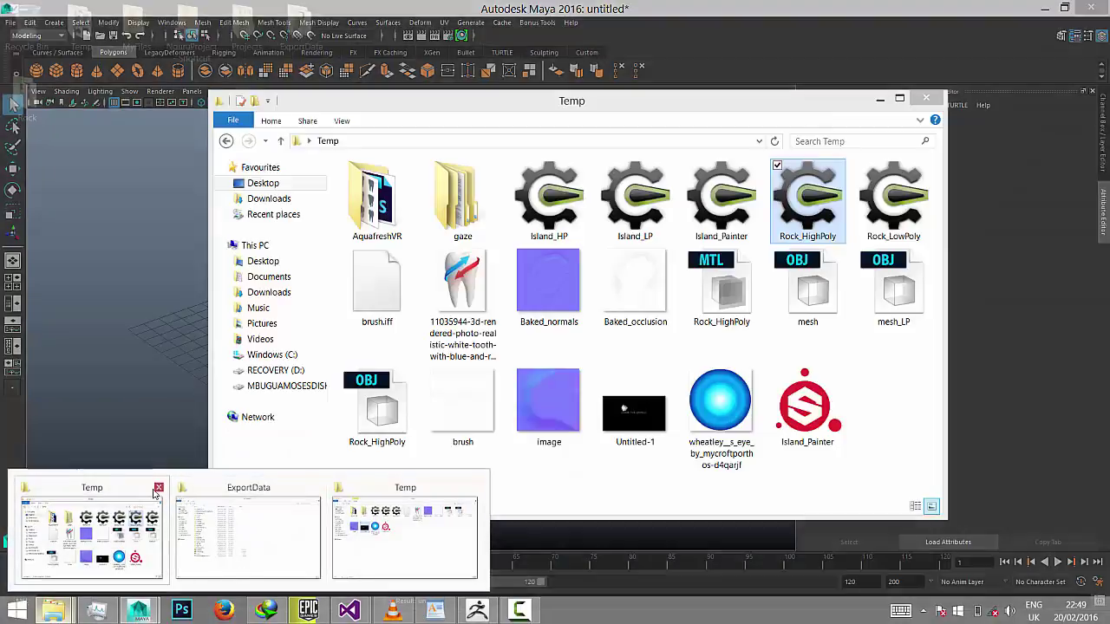
click(158, 487)
click(158, 487)
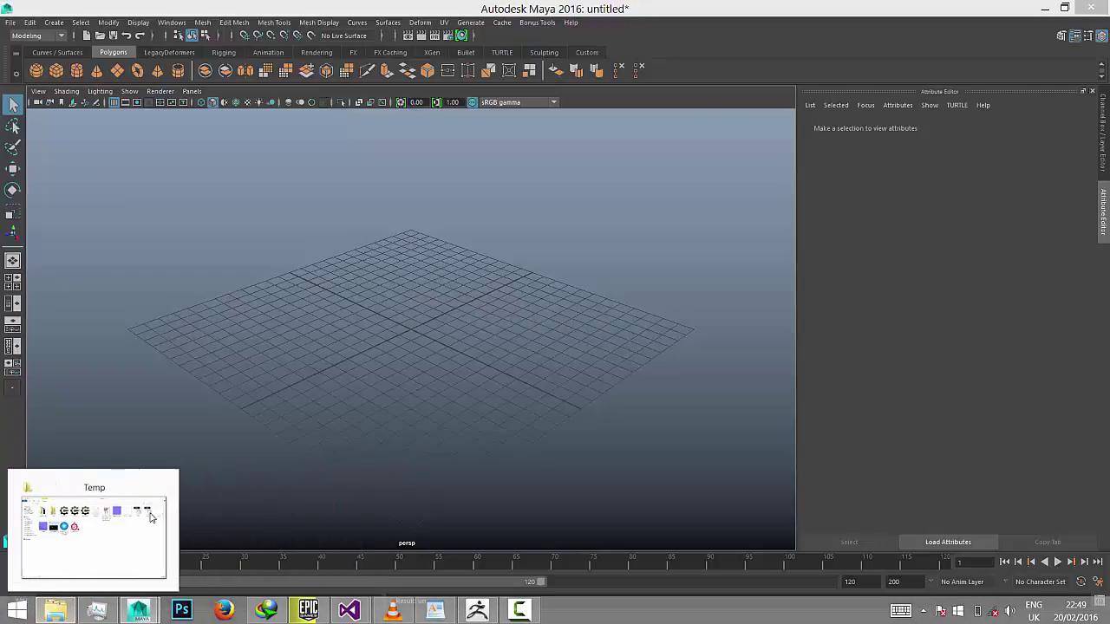
Step: Open the Desktop's Rock folder in File Explorer beside Maya and import the Rock_HP OBJ file into the perspective viewport
click(150, 516)
click(50, 87)
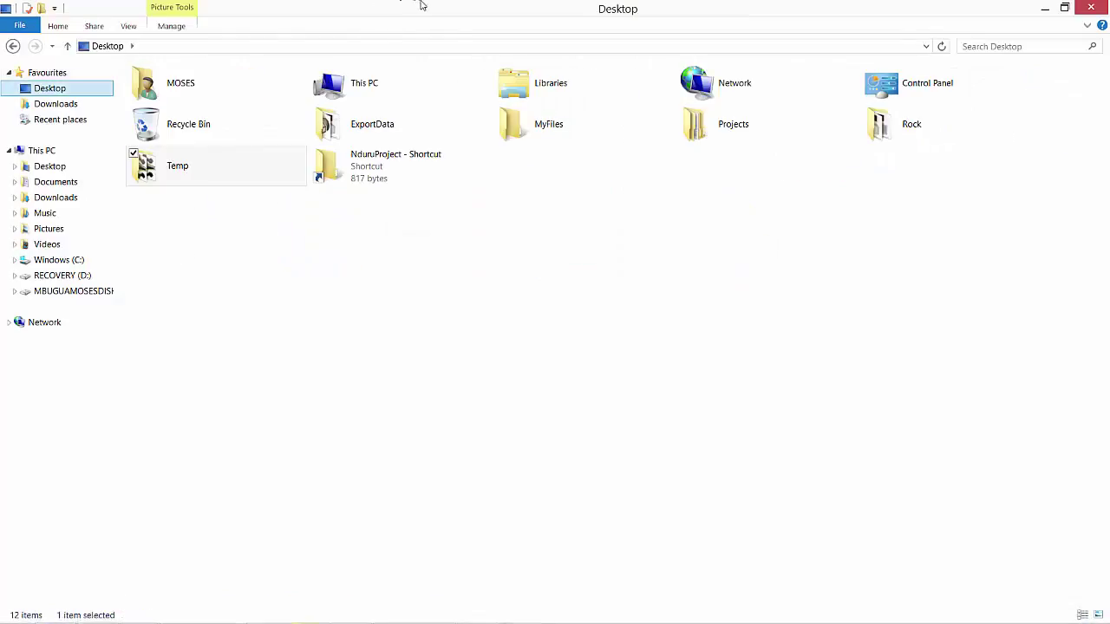
drag(421, 4, 652, 116)
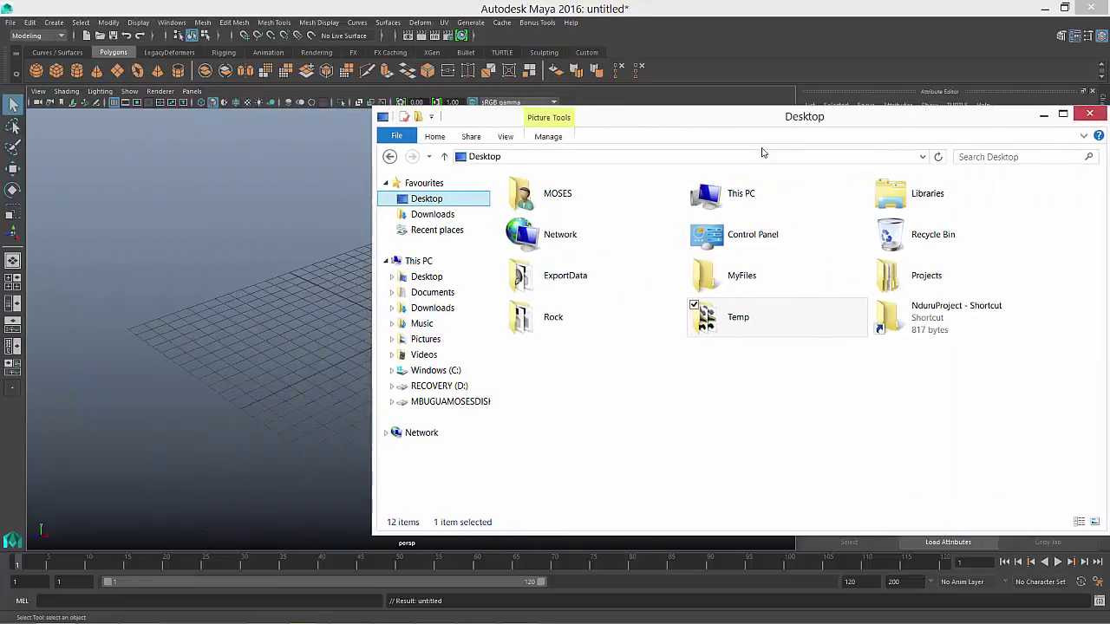
click(572, 317)
double_click(581, 321)
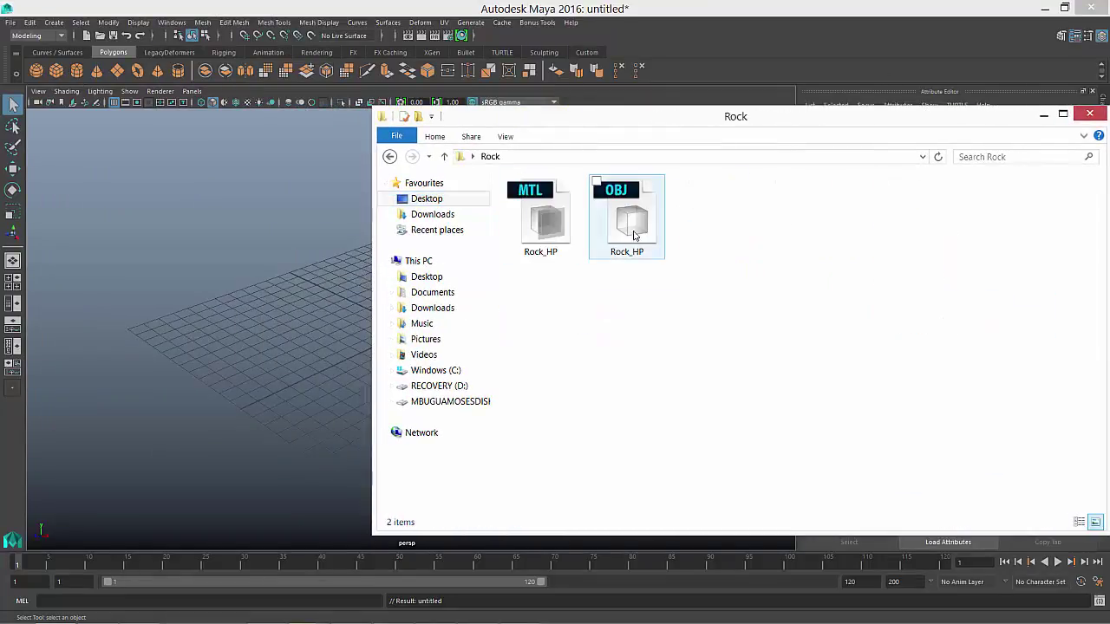
drag(634, 234, 221, 280)
drag(260, 318, 264, 337)
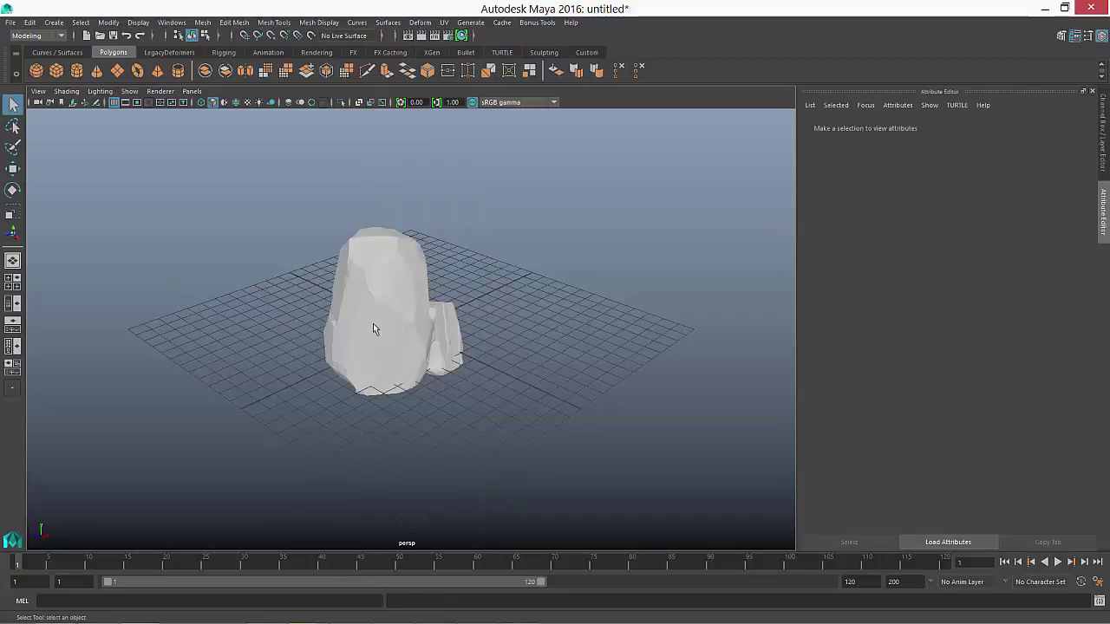
Step: Inspect the imported rock and set the viewport renderer to Legacy Default Viewport
alt+drag(501, 252, 562, 280)
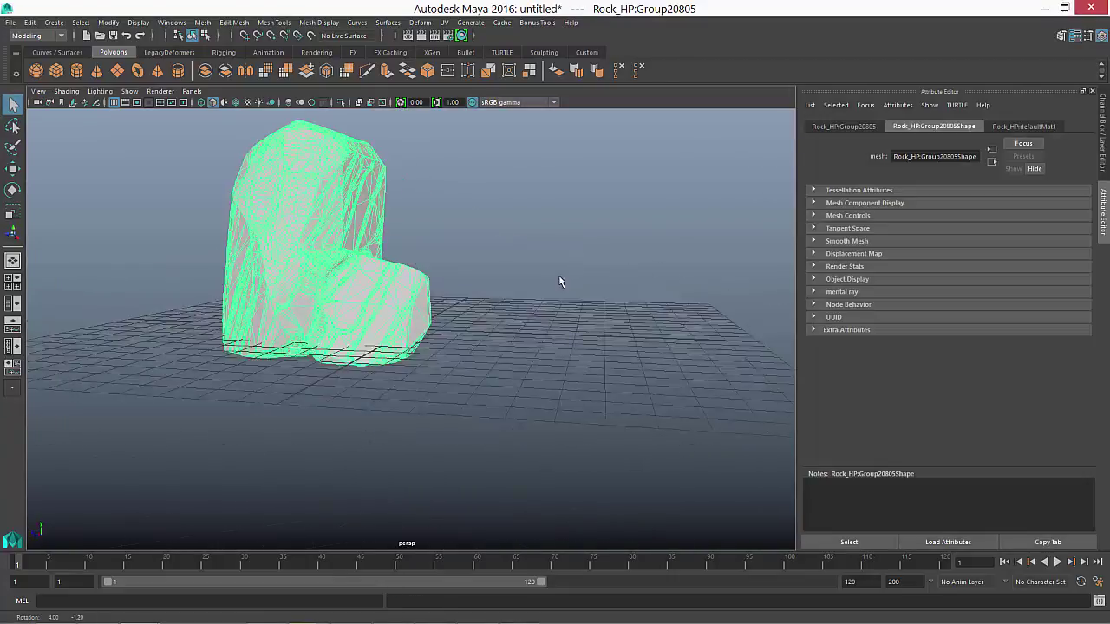
click(488, 240)
alt+drag(488, 241, 451, 295)
click(160, 91)
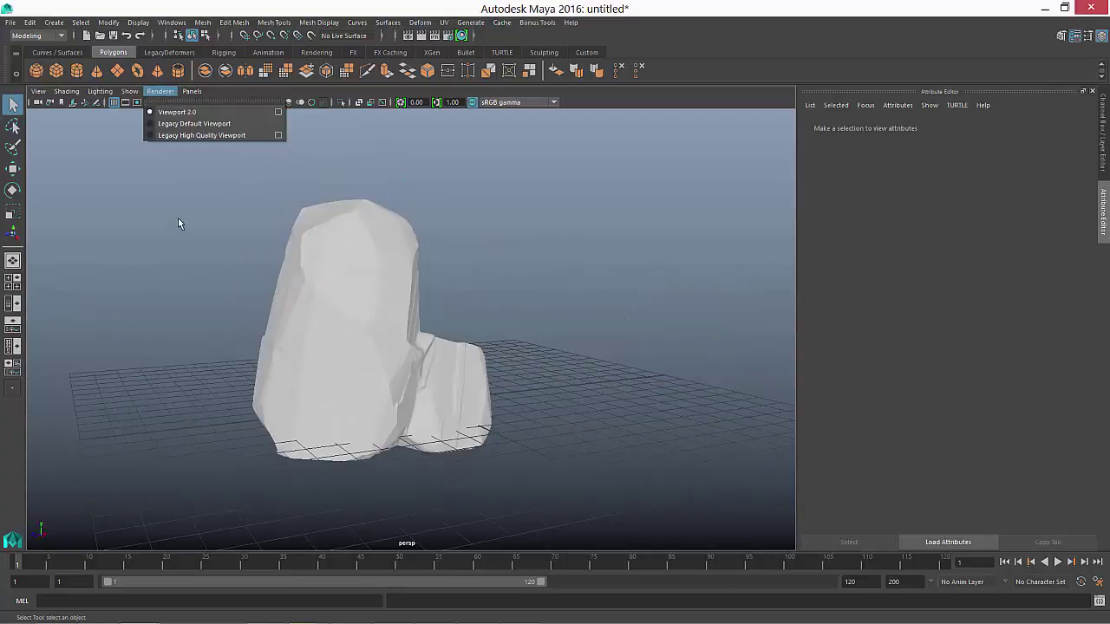
click(200, 126)
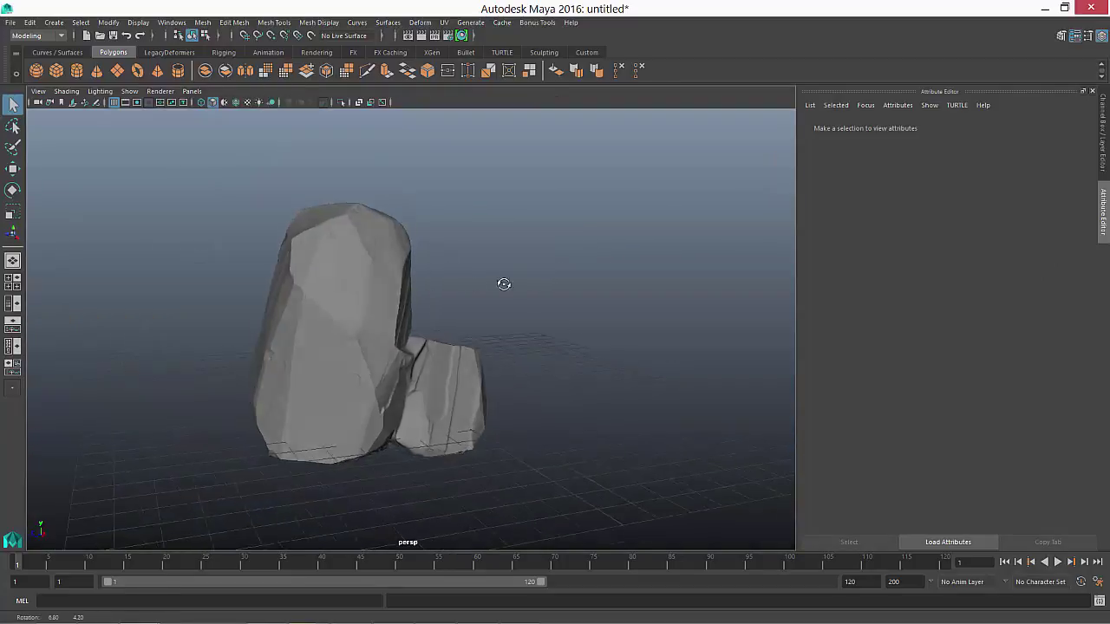
Step: Align the rock's pivot to the base of its bounding box, with Center Pivot First and Individual Bounding Boxes enabled
mouse_move(502, 283)
alt+mouse_down()
mouse_move(401, 287)
mouse_move(358, 310)
alt+mouse_up()
click(358, 309)
alt+drag(569, 280, 476, 357)
key(w)
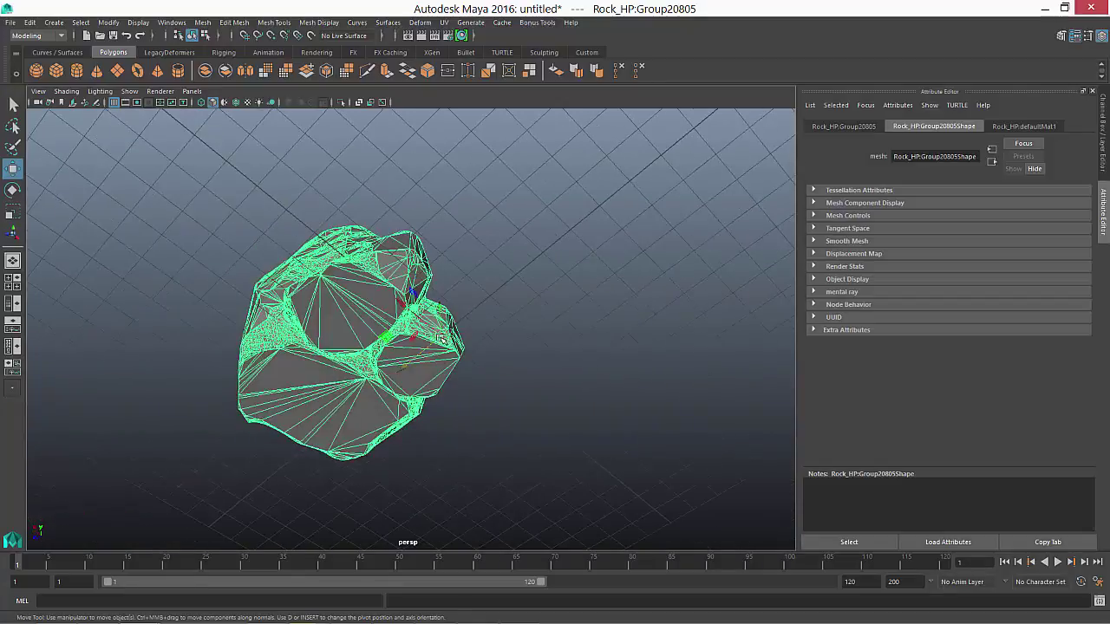
alt+drag(419, 254, 575, 130)
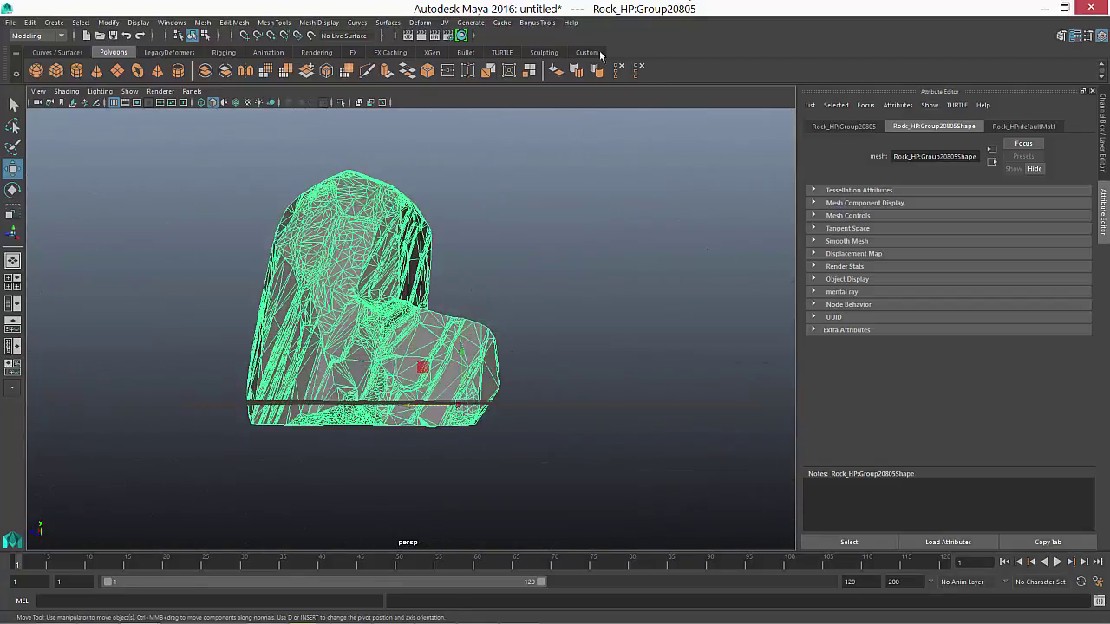
click(536, 24)
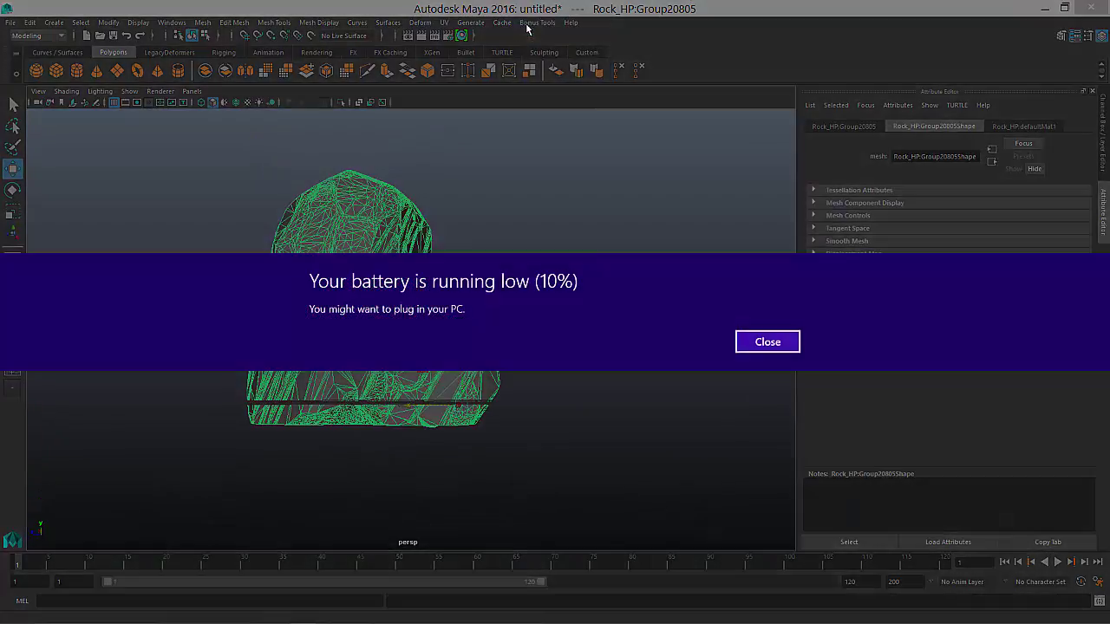
click(763, 341)
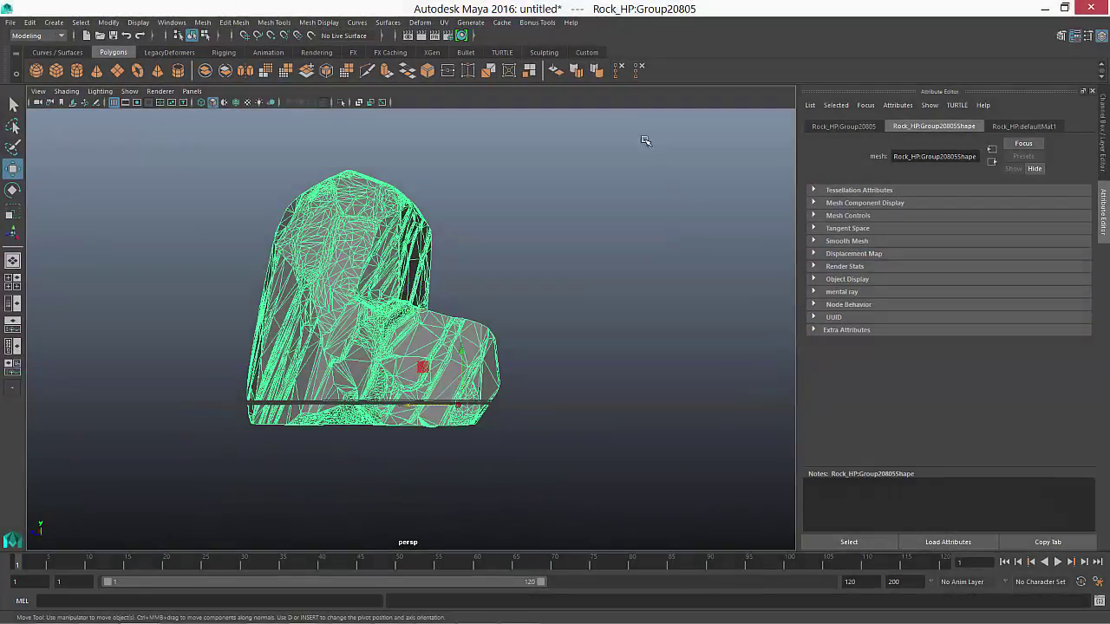
alt+drag(582, 147, 589, 185)
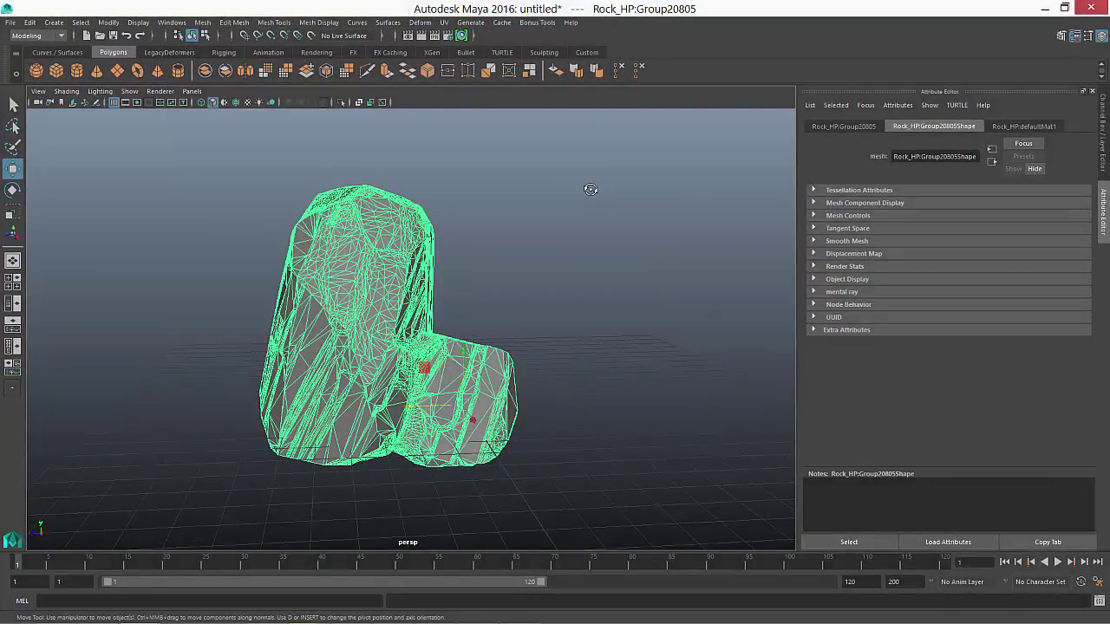
click(588, 53)
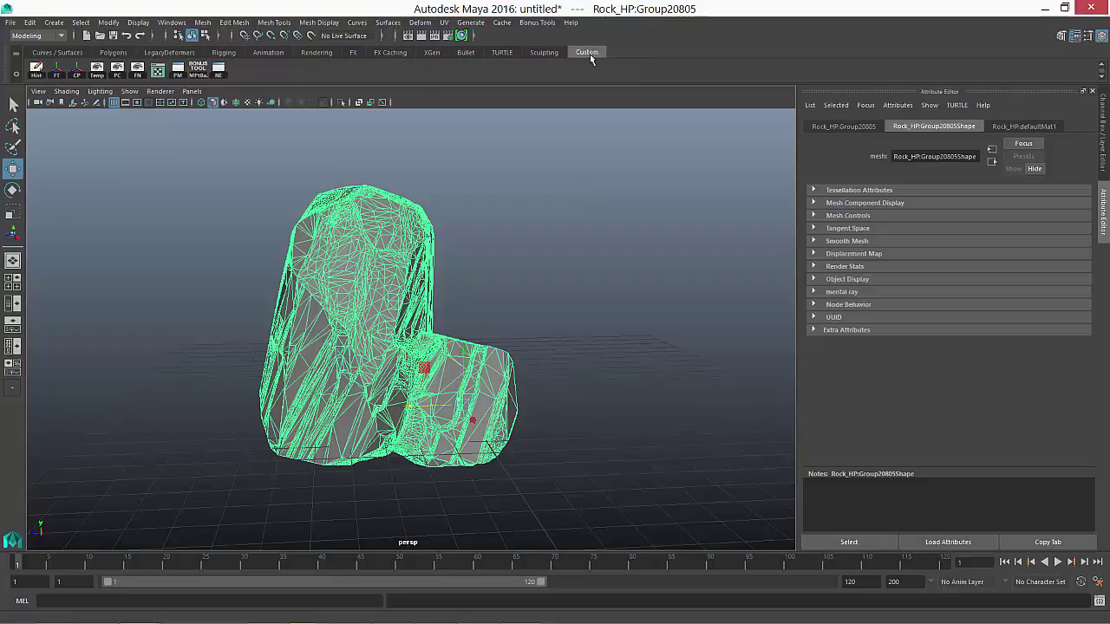
click(202, 74)
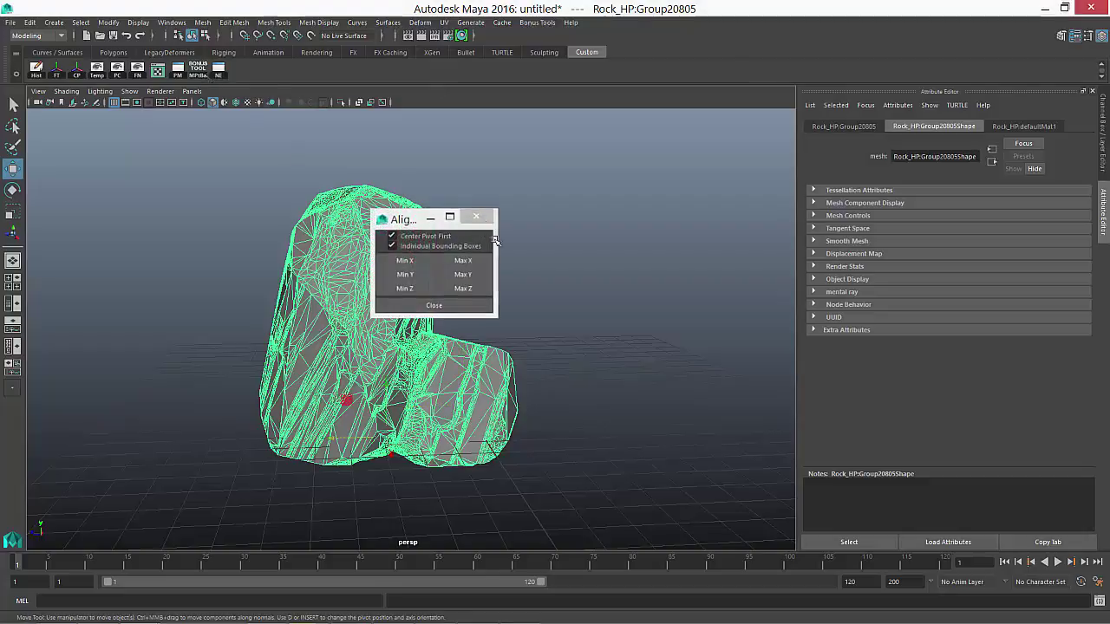
click(479, 221)
Step: Move the rock by its base pivot with grid snapping so it sits at the centre of the grid
alt+drag(387, 285, 416, 293)
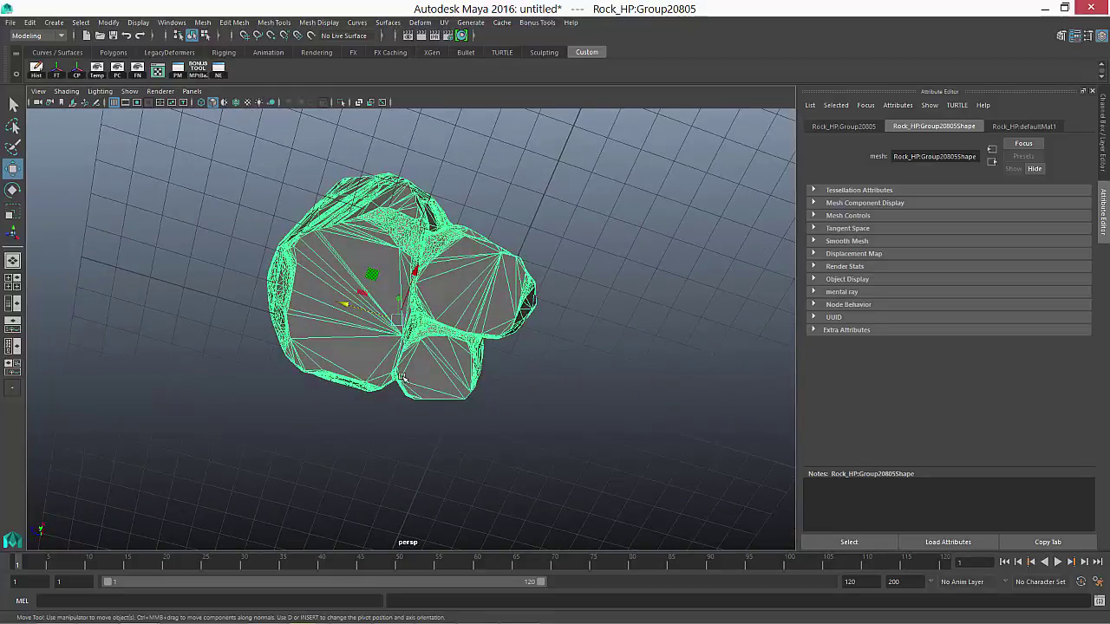
alt+drag(474, 369, 325, 304)
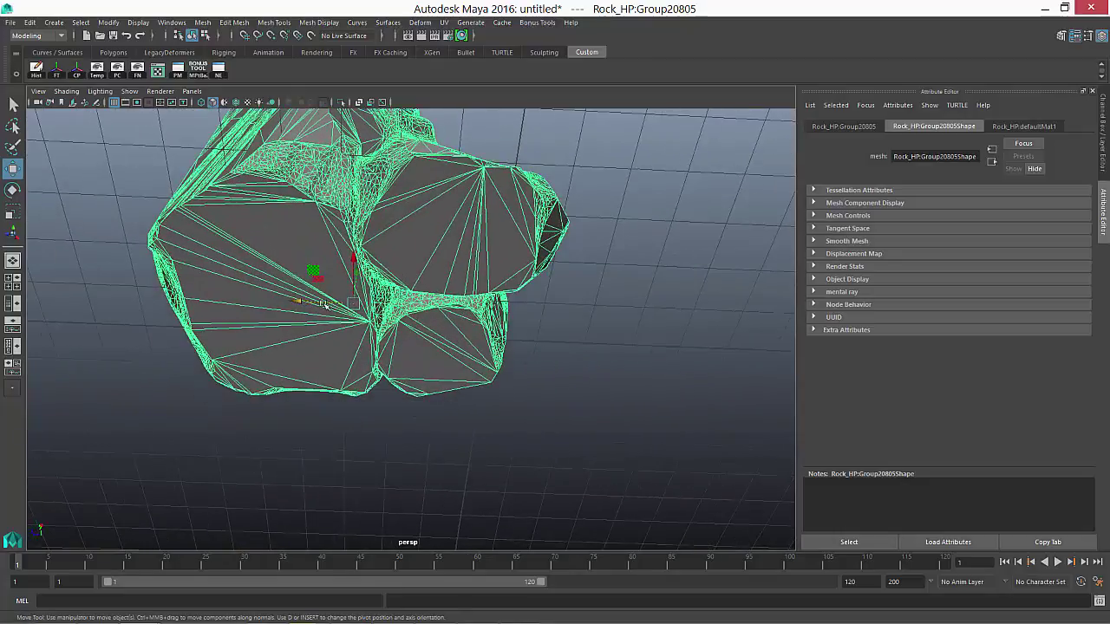
key(x)
alt+drag(352, 308, 385, 299)
click(541, 288)
click(384, 299)
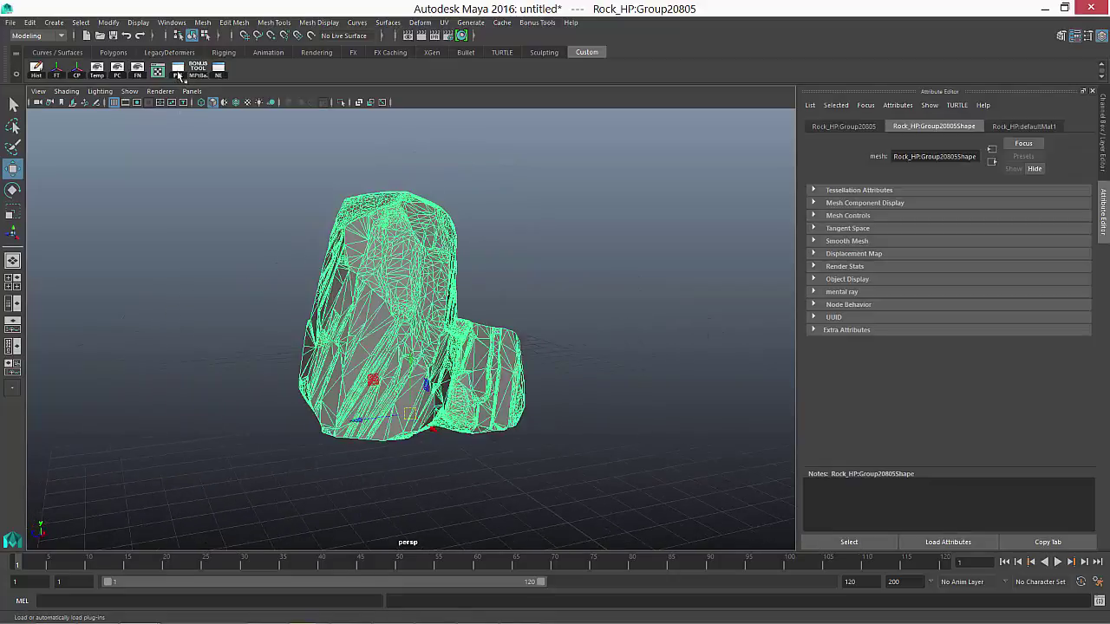
Step: Try to delete the Rock_HP namespace and its contents in the Namespace Editor
click(221, 73)
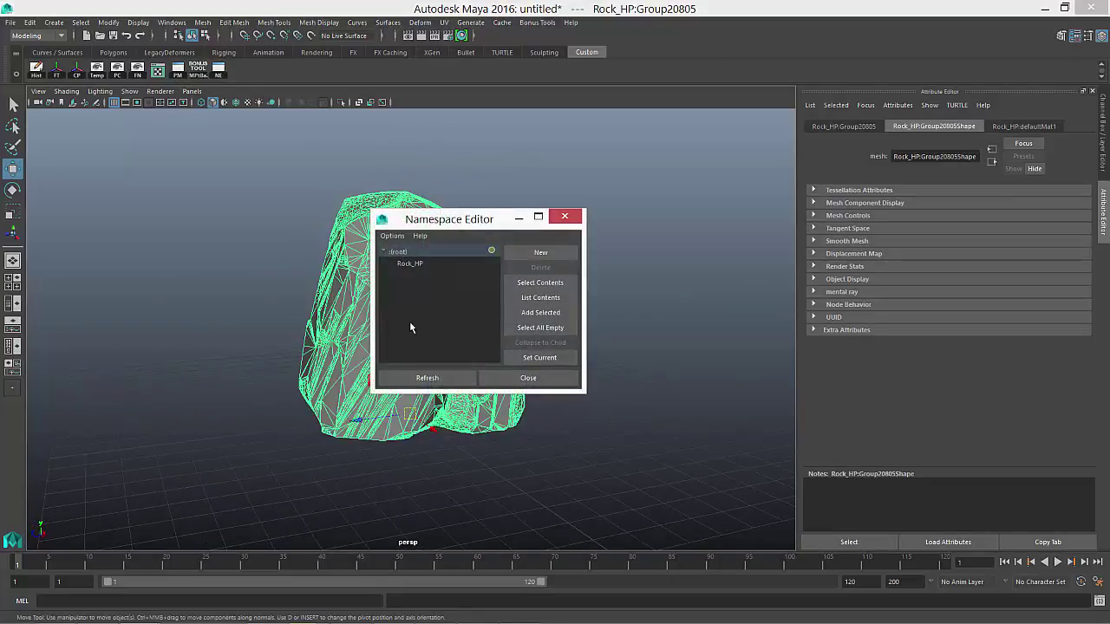
click(438, 264)
click(540, 267)
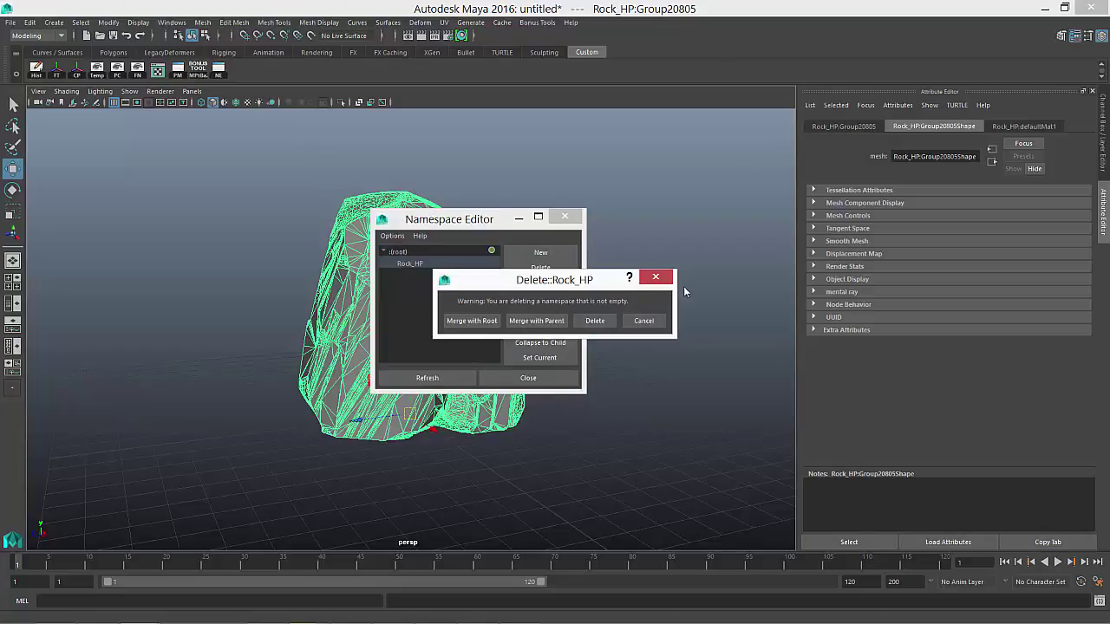
click(594, 321)
click(564, 216)
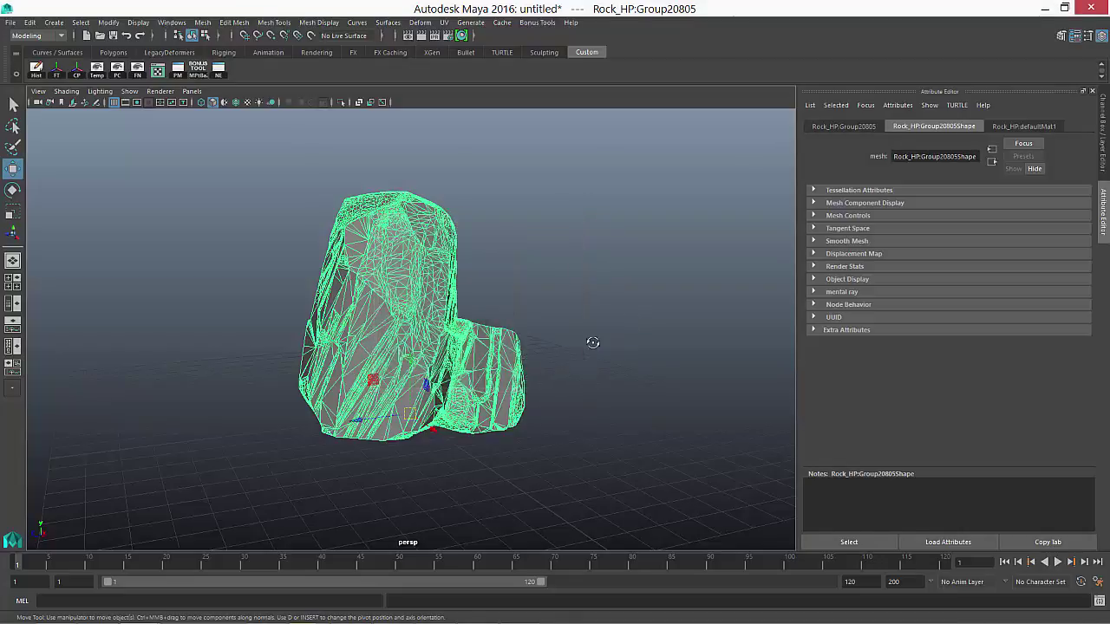
alt+drag(592, 342, 596, 339)
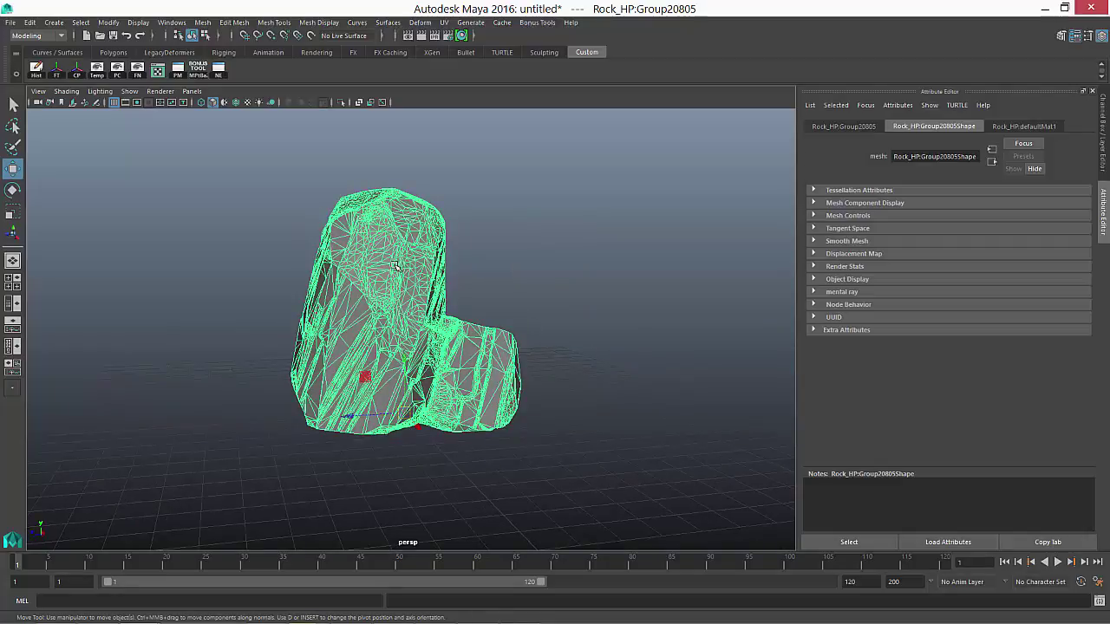
Step: Remove the Rock_HP namespace from the imported rock in the Namespace Editor, merging its contents with root
click(848, 128)
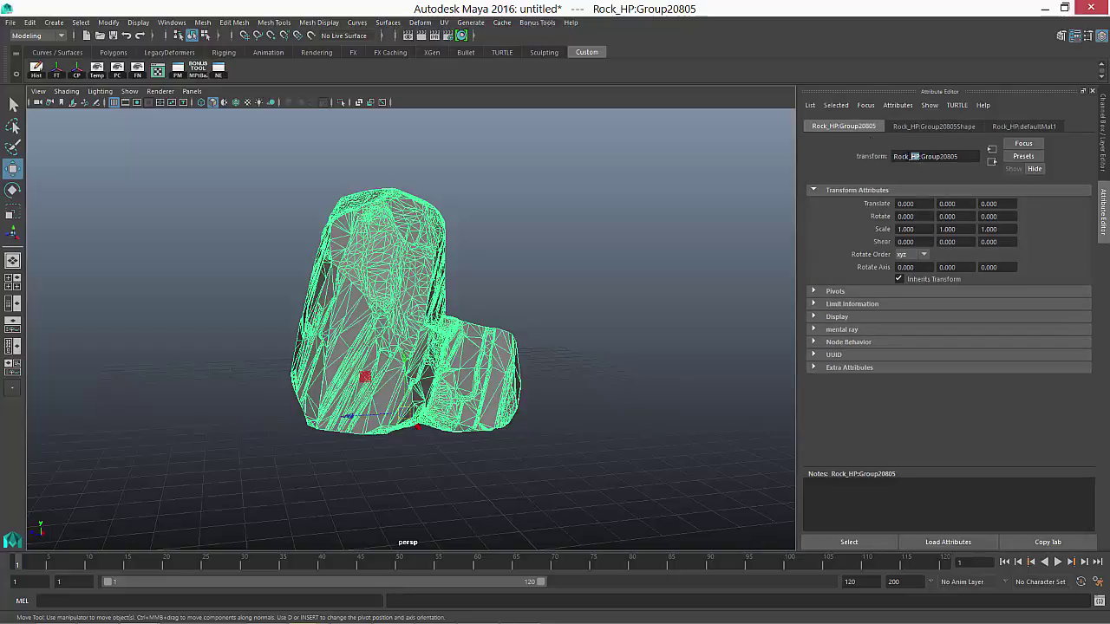
drag(911, 156, 893, 156)
triple_click(971, 157)
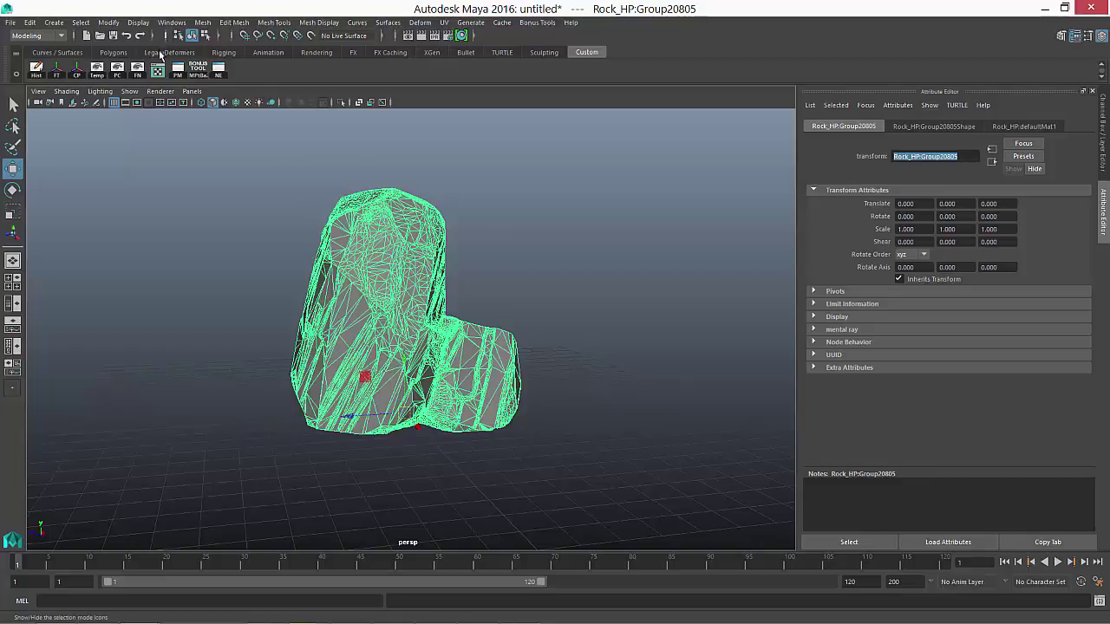
click(171, 23)
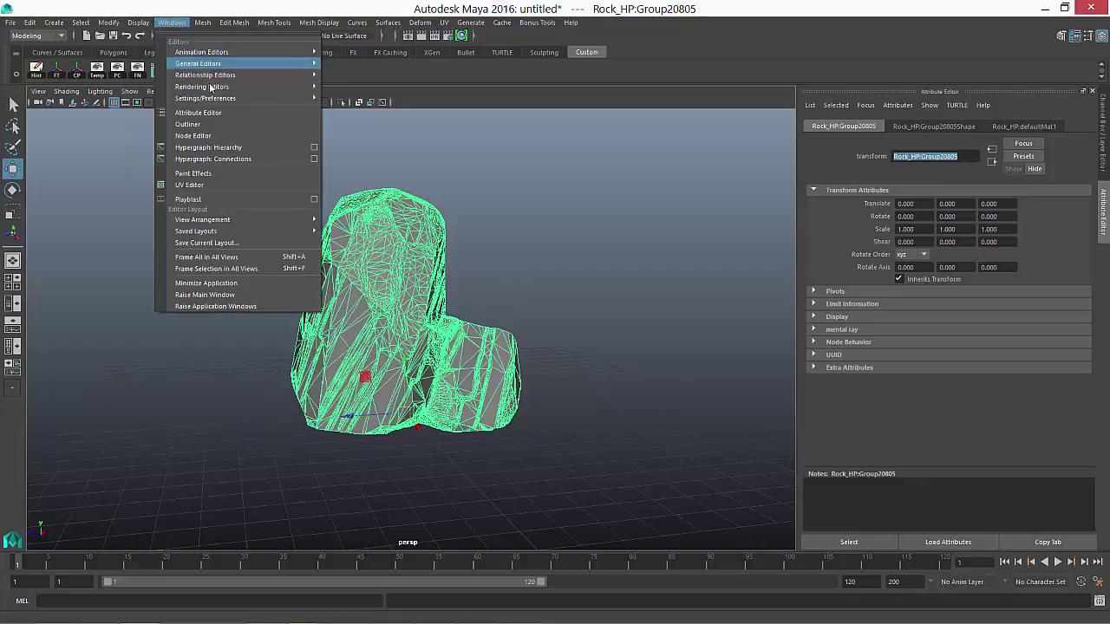
mouse_move(263, 63)
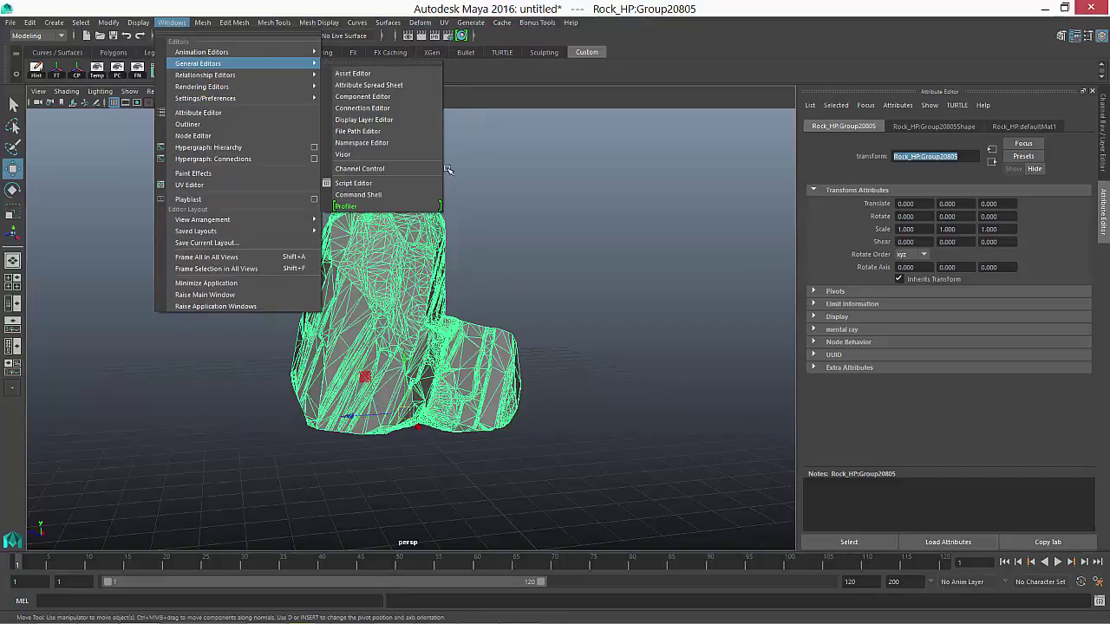
click(373, 142)
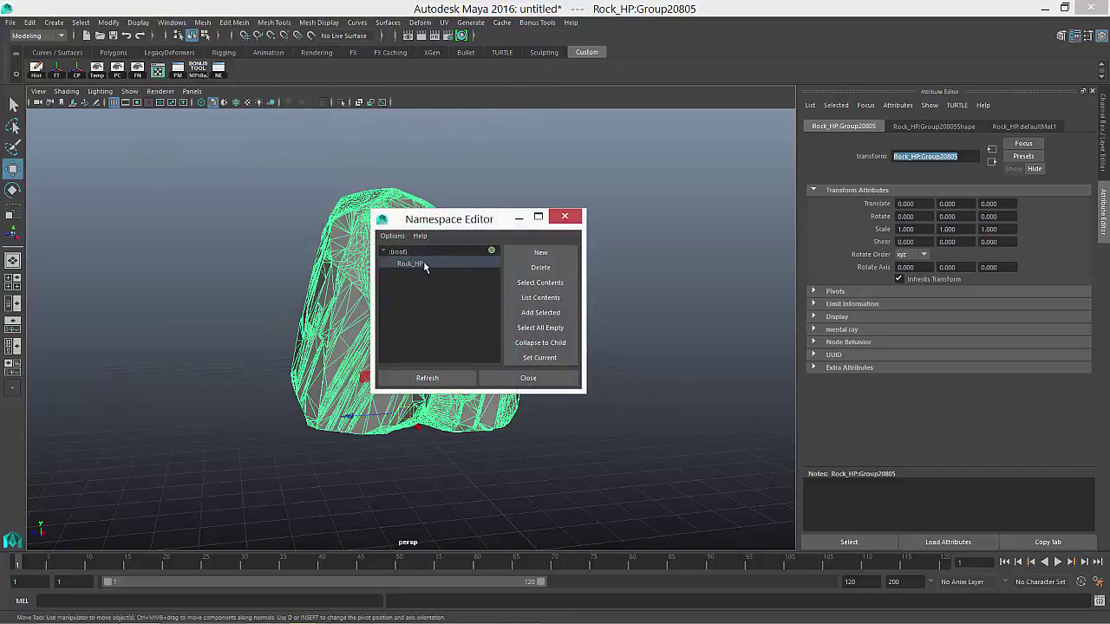
click(540, 267)
click(471, 321)
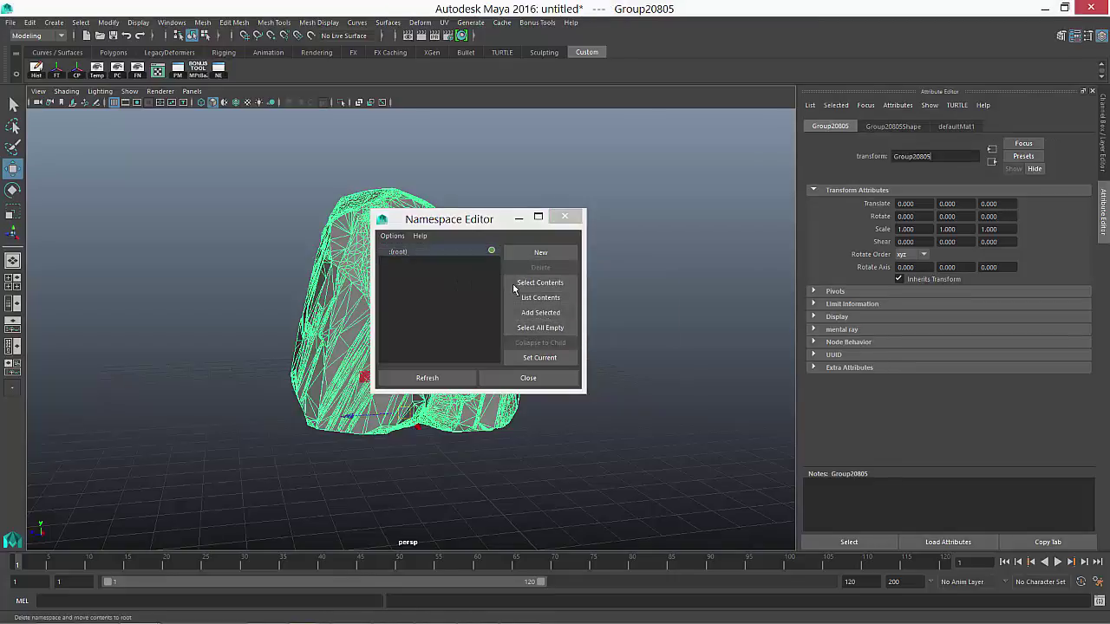
click(564, 217)
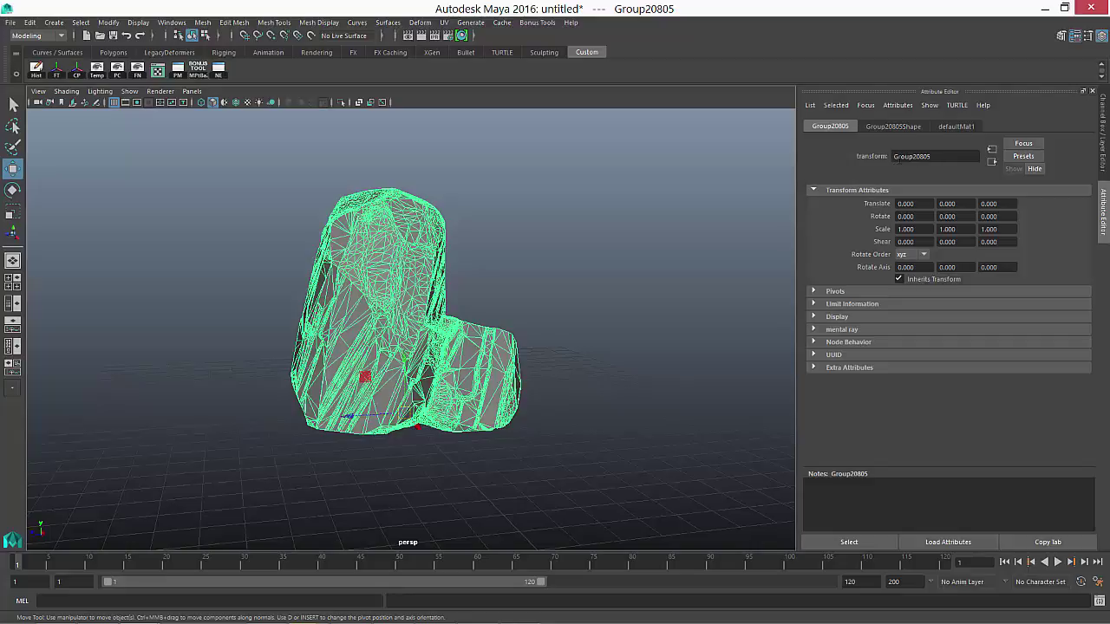
Step: Rename the rock's transform node to Rock_HP
double_click(899, 158)
text(Rock_HP)
key(Return)
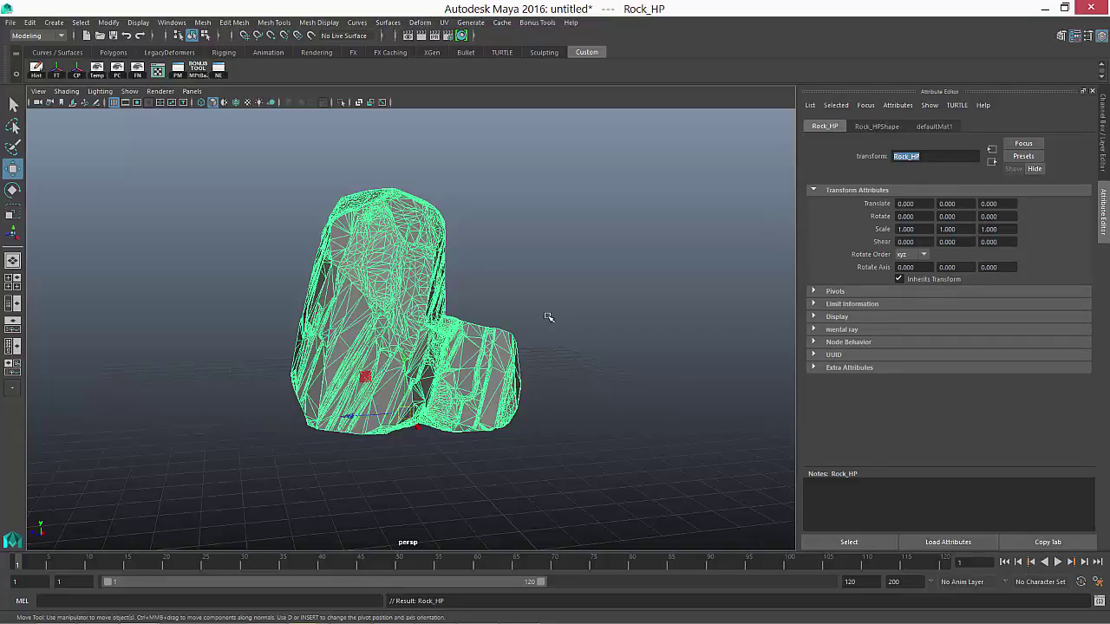
Step: Rename the rock's Lambert material to M_Rock
click(562, 283)
scroll(434, 329, down, 2)
alt+drag(396, 344, 424, 373)
click(426, 373)
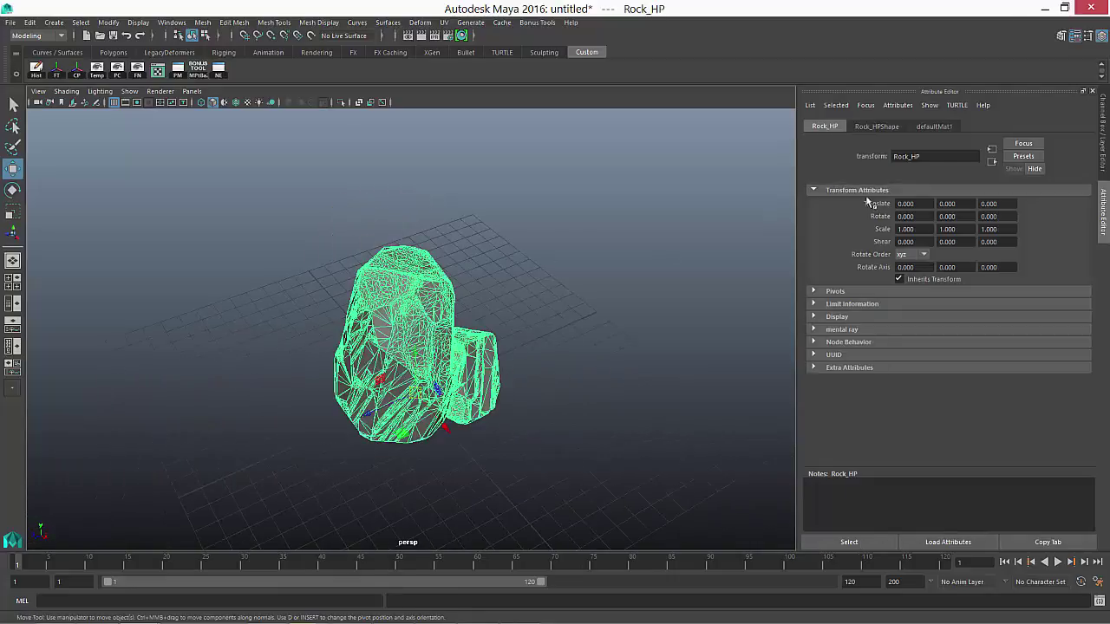
click(934, 126)
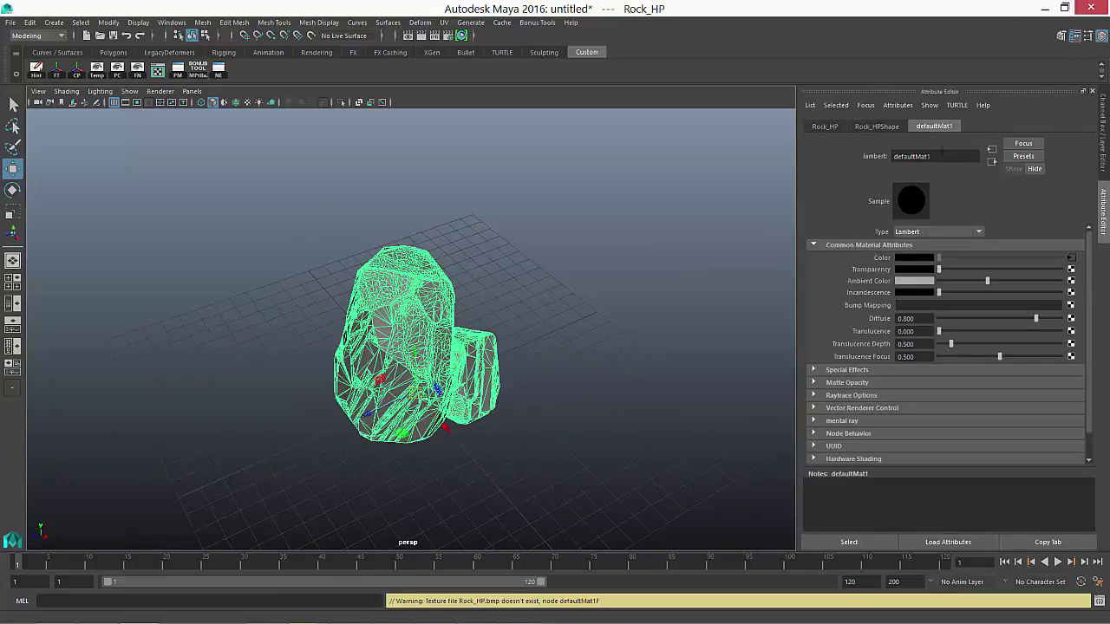
double_click(942, 154)
text(Rock)
key(Return)
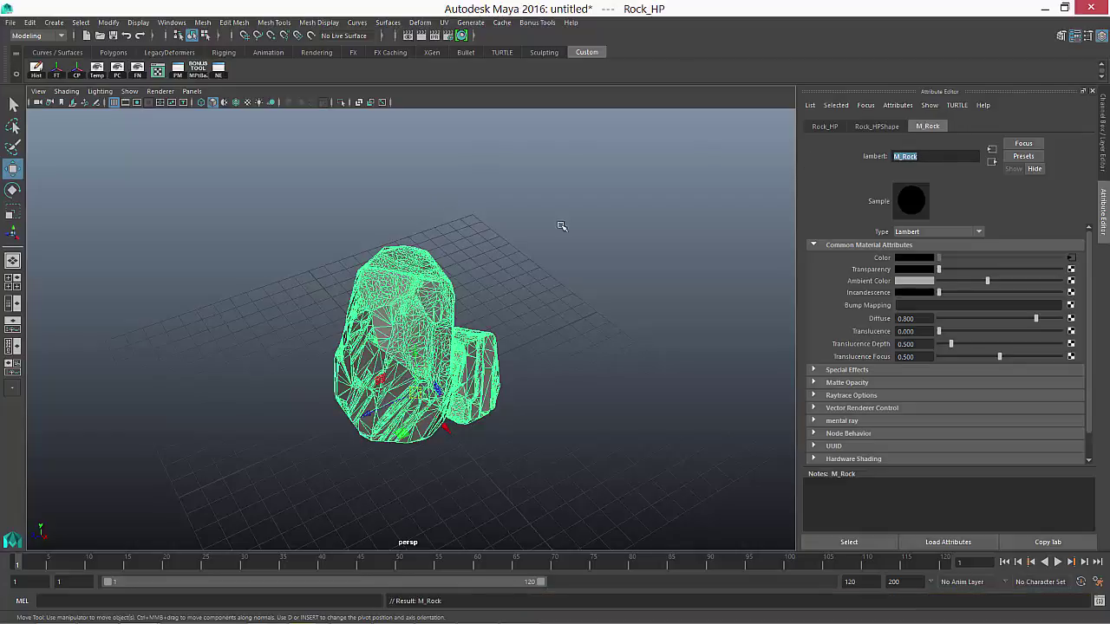
Step: Duplicate the Rock_HP mesh and move the copy along the Z axis so it stands beside the original
click(505, 441)
alt+drag(505, 442, 474, 362)
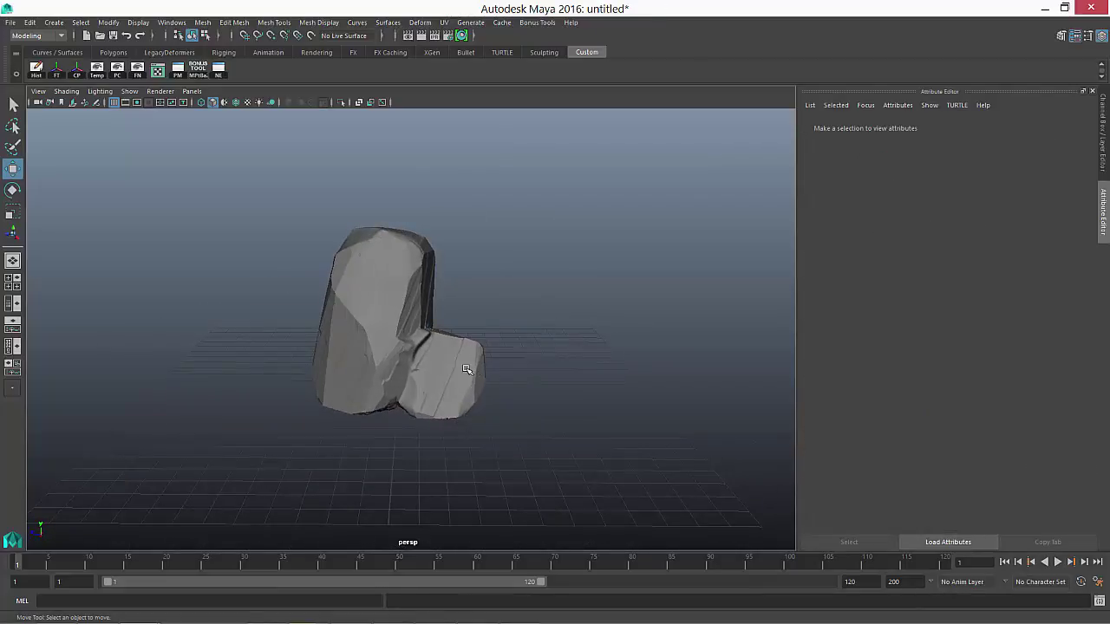
click(470, 365)
alt+right_drag(471, 364, 525, 330)
alt+drag(525, 330, 546, 334)
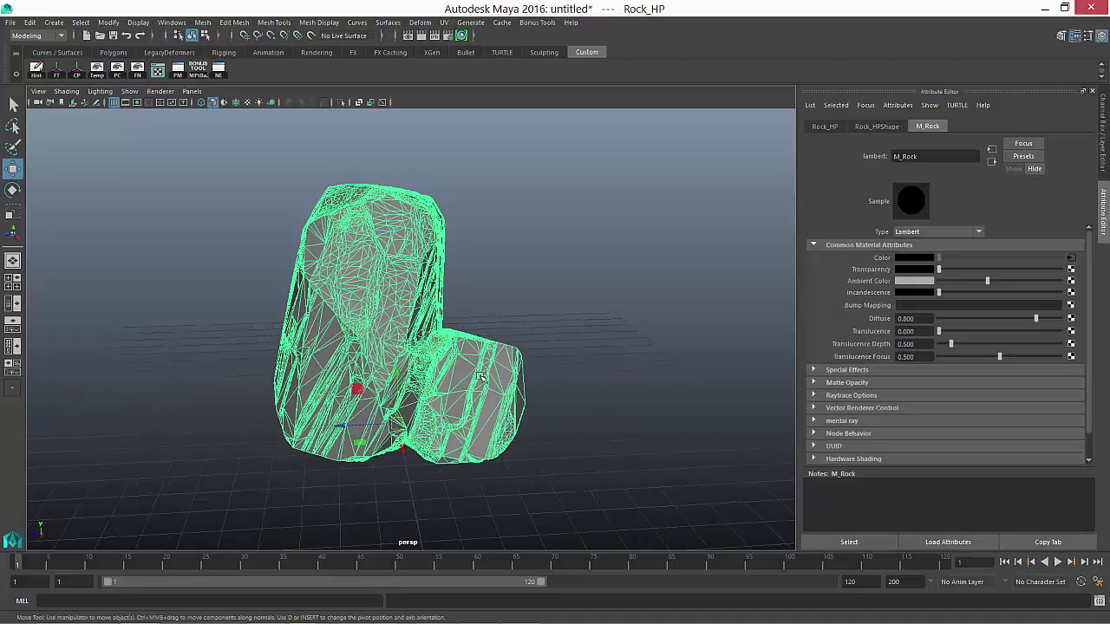
key(ctrl+d)
drag(338, 436, 590, 434)
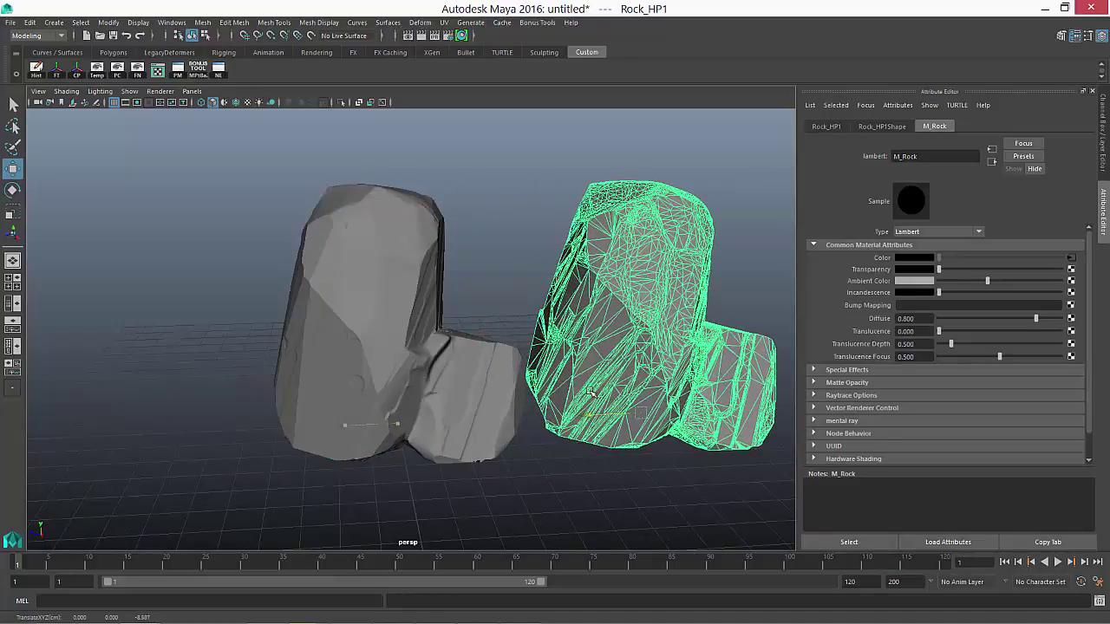
key(a)
Step: Try to reduce the duplicated rock's polygons with the Reduce tool at 50 percent, with preserve quads at 1 and sharpness at 0
click(112, 52)
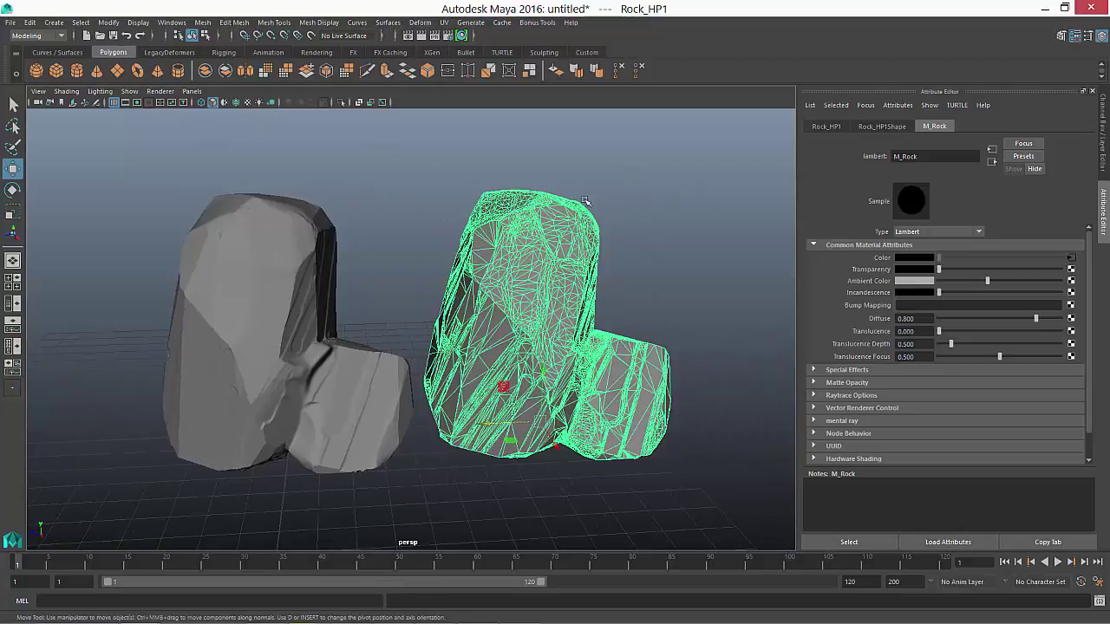
alt+middle_drag(649, 275, 586, 266)
alt+drag(586, 266, 501, 292)
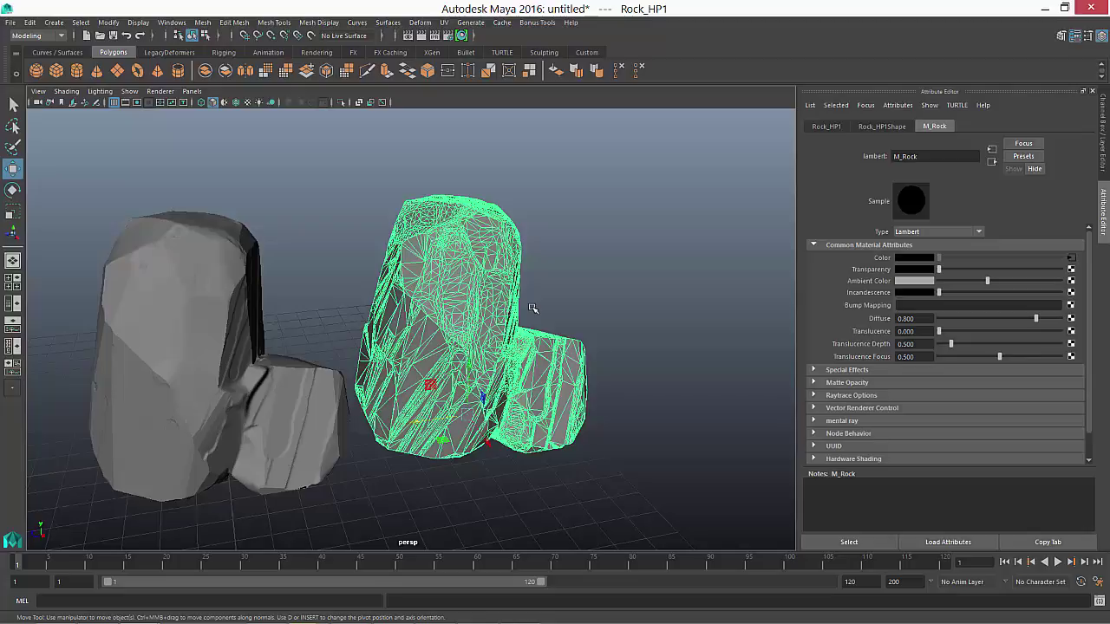
scroll(498, 278, up, 3)
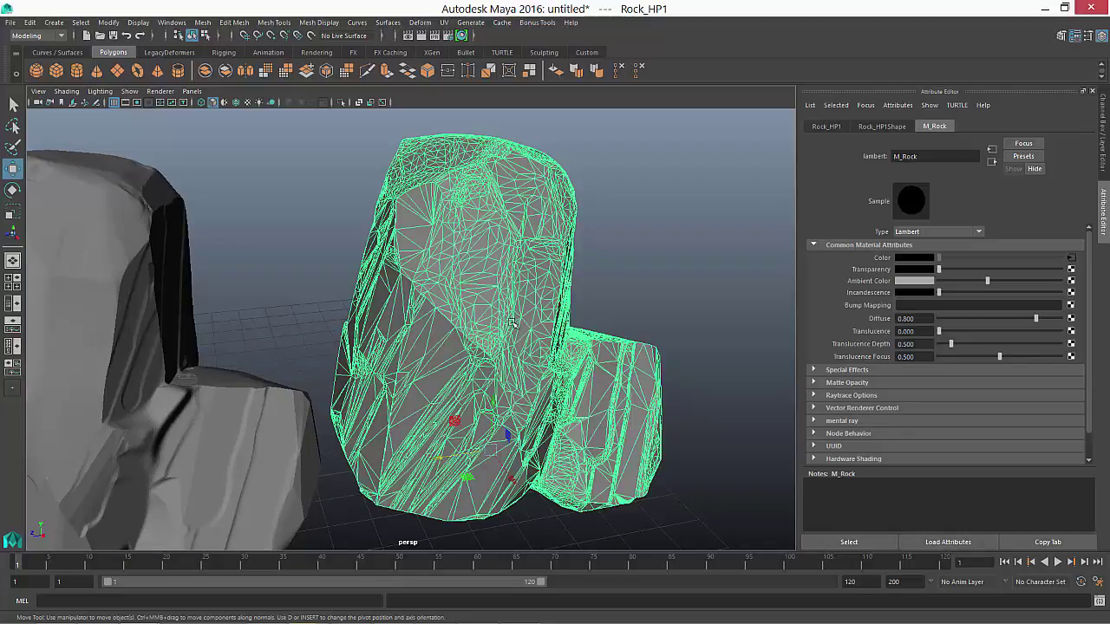
alt+drag(625, 261, 562, 335)
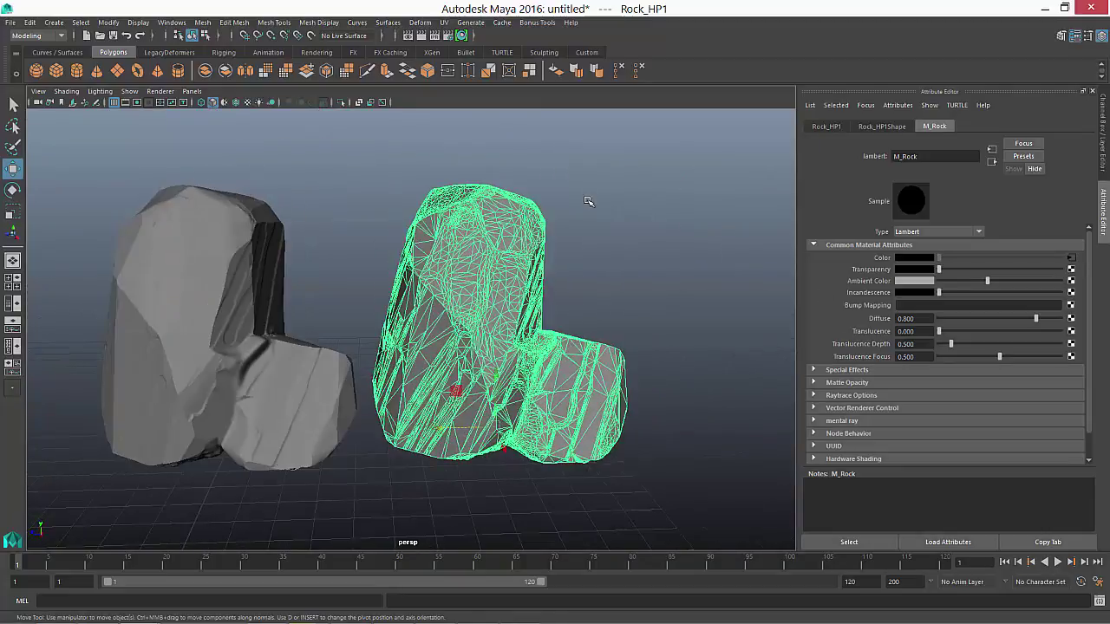
alt+right_drag(550, 240, 576, 323)
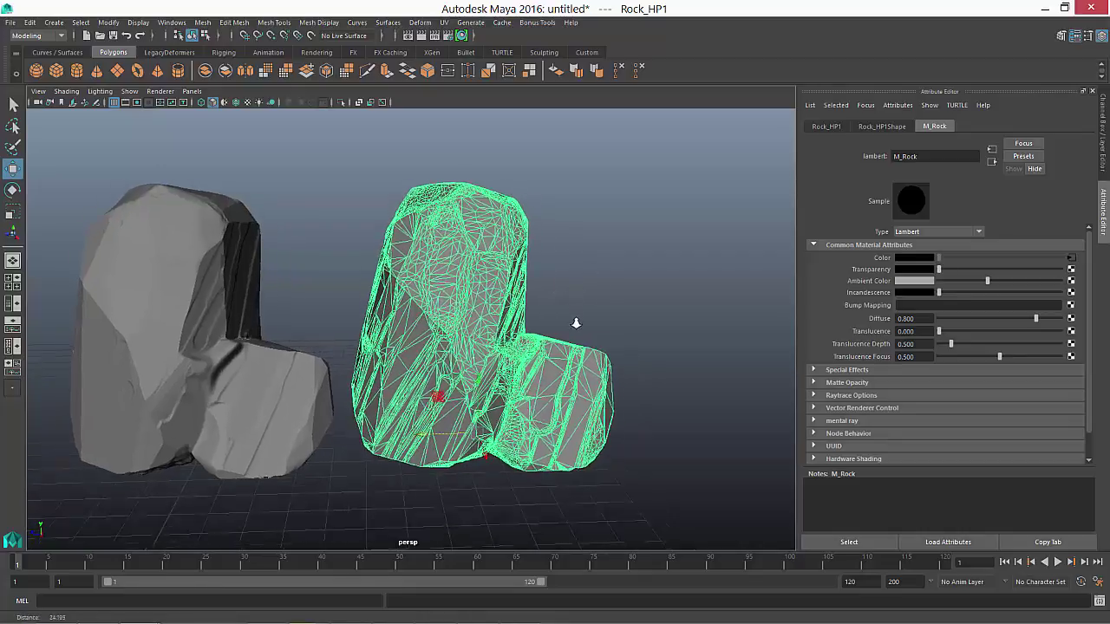
alt+drag(576, 323, 511, 270)
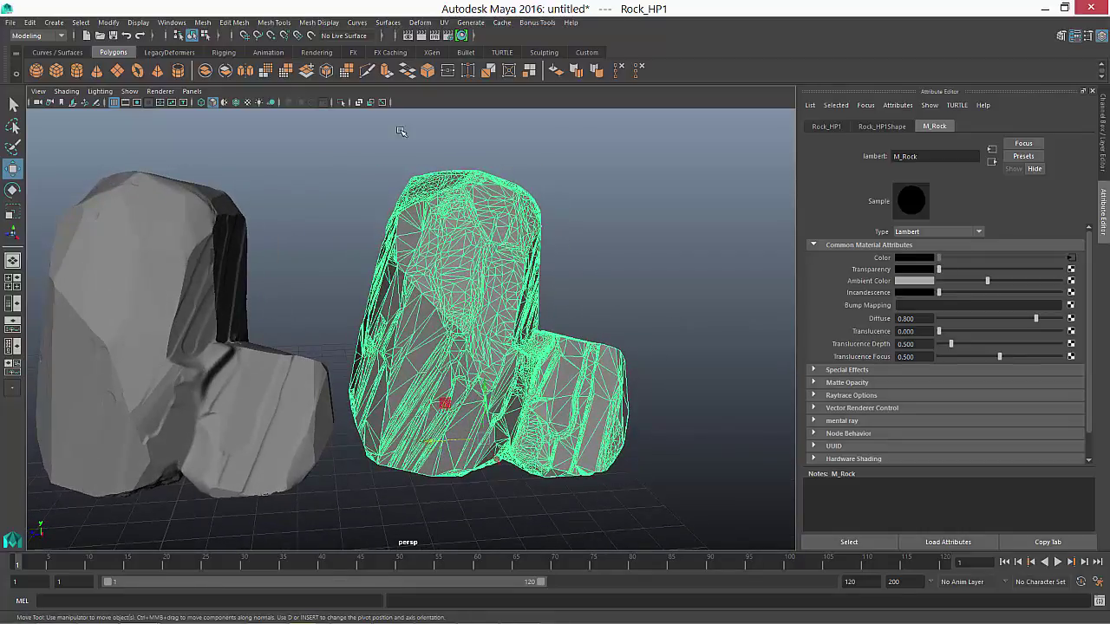
click(287, 72)
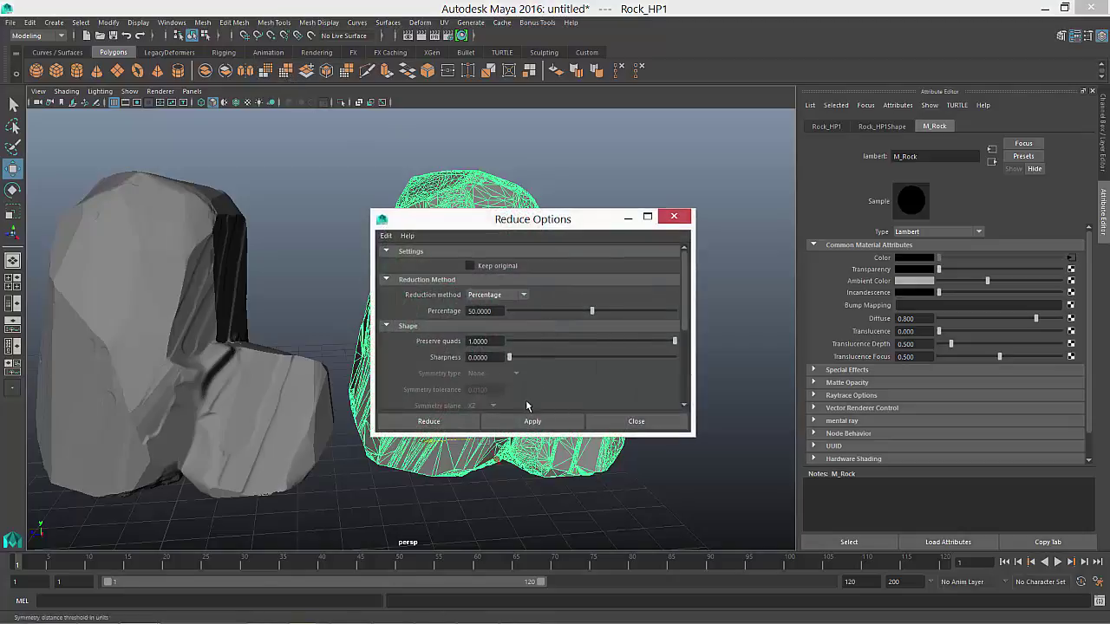
click(527, 421)
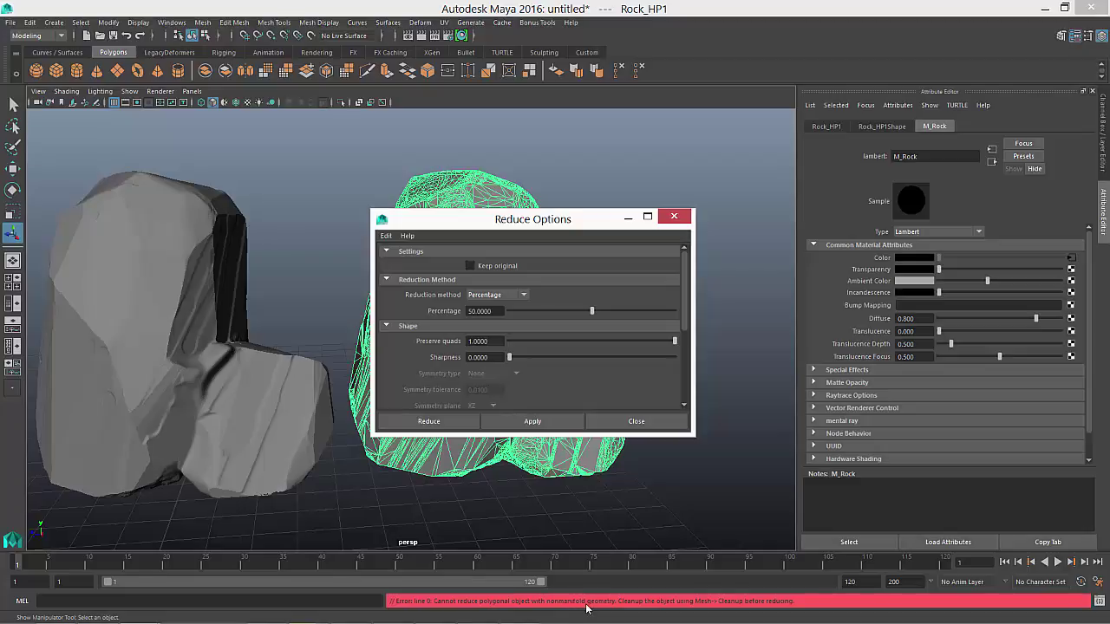
click(675, 204)
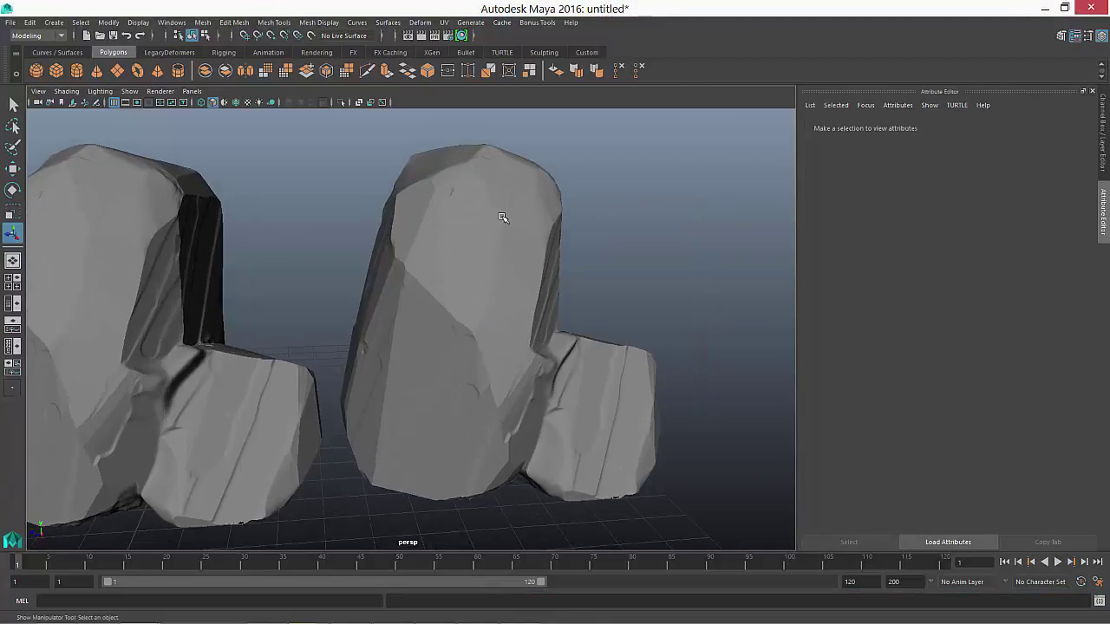
Step: Run Cleanup on the duplicated rock with nonmanifold geometry removal enabled, and return the mesh to object mode
click(503, 217)
alt+drag(503, 218, 433, 290)
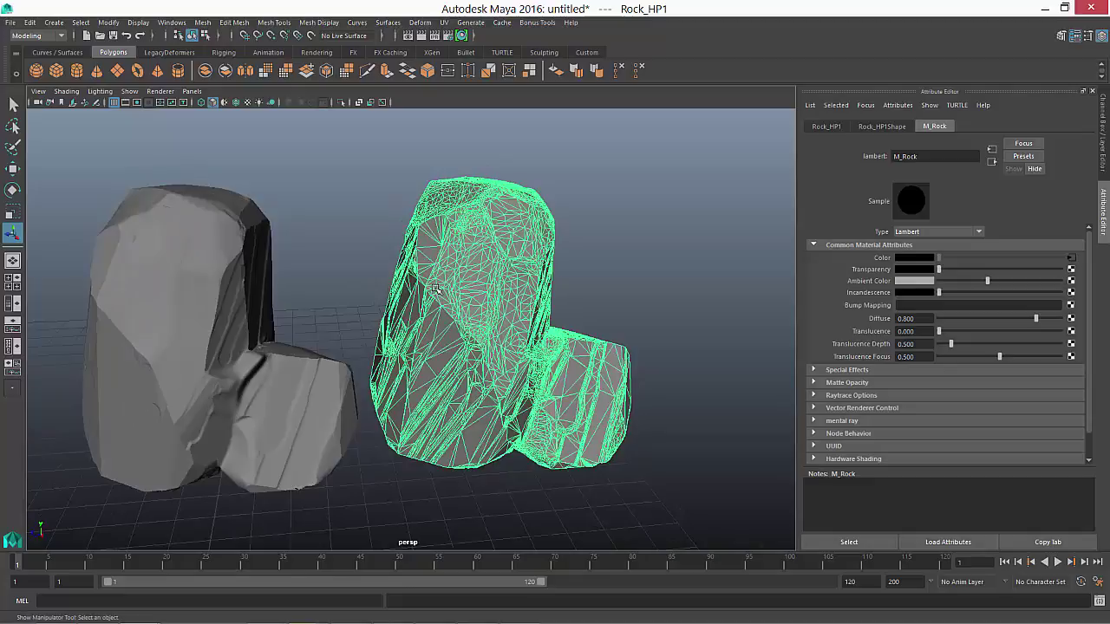
mouse_move(430, 233)
alt+mouse_down()
mouse_move(456, 225)
mouse_move(432, 229)
alt+mouse_up()
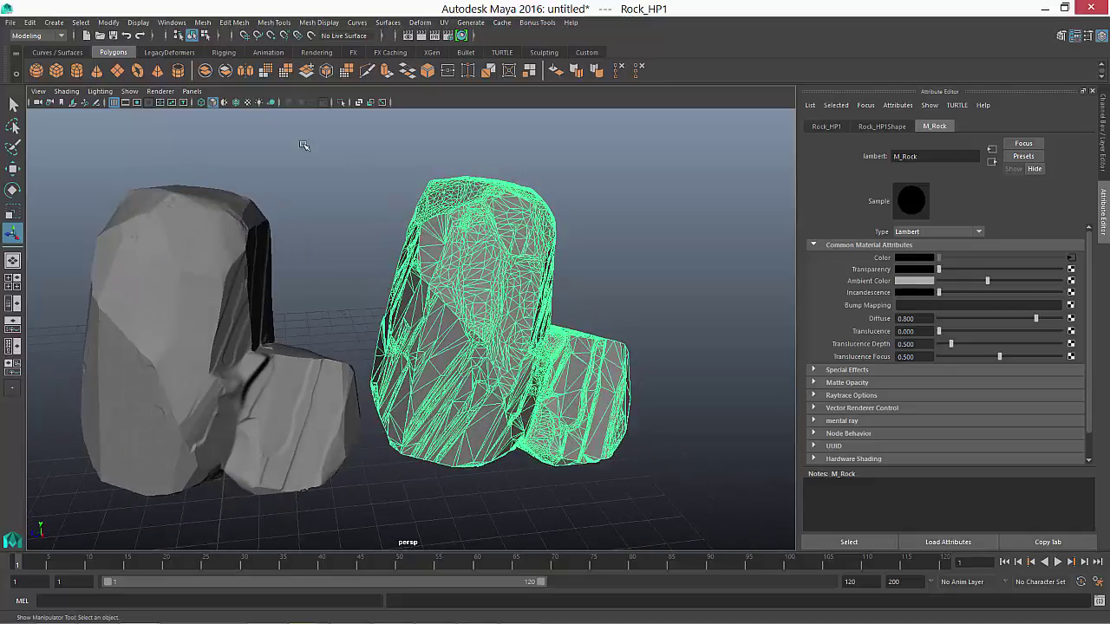
alt+drag(555, 258, 493, 308)
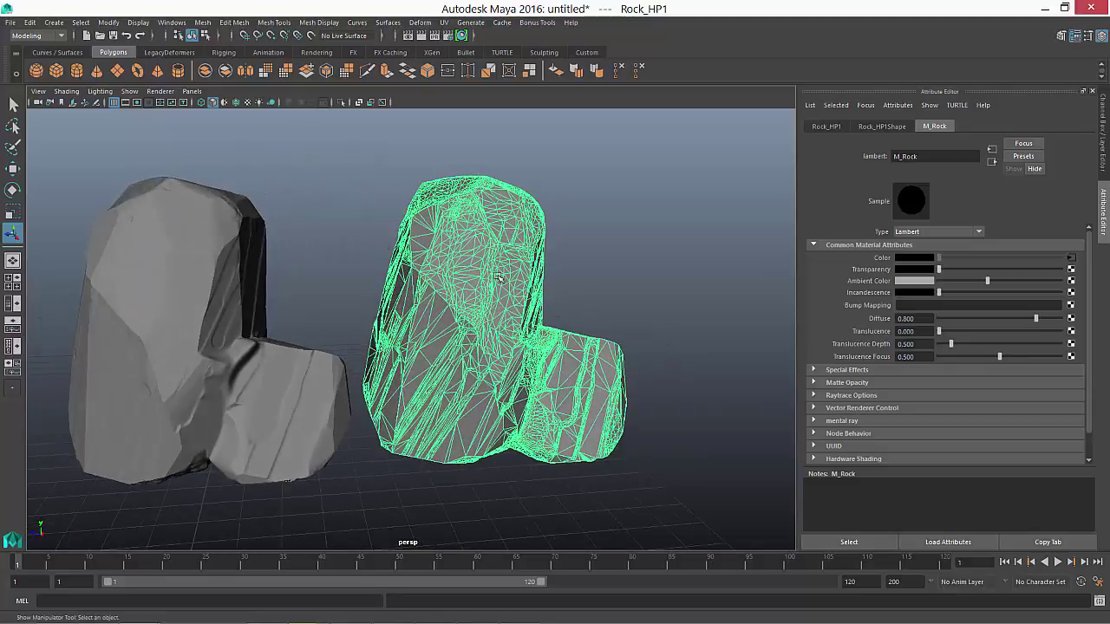
alt+middle_drag(459, 236, 497, 240)
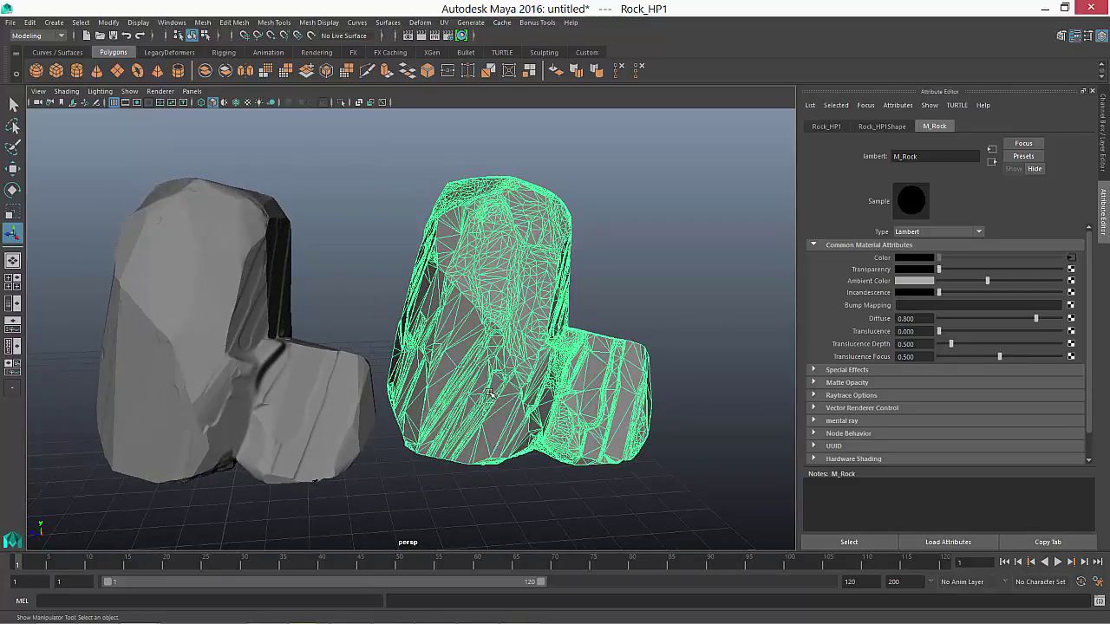
click(202, 23)
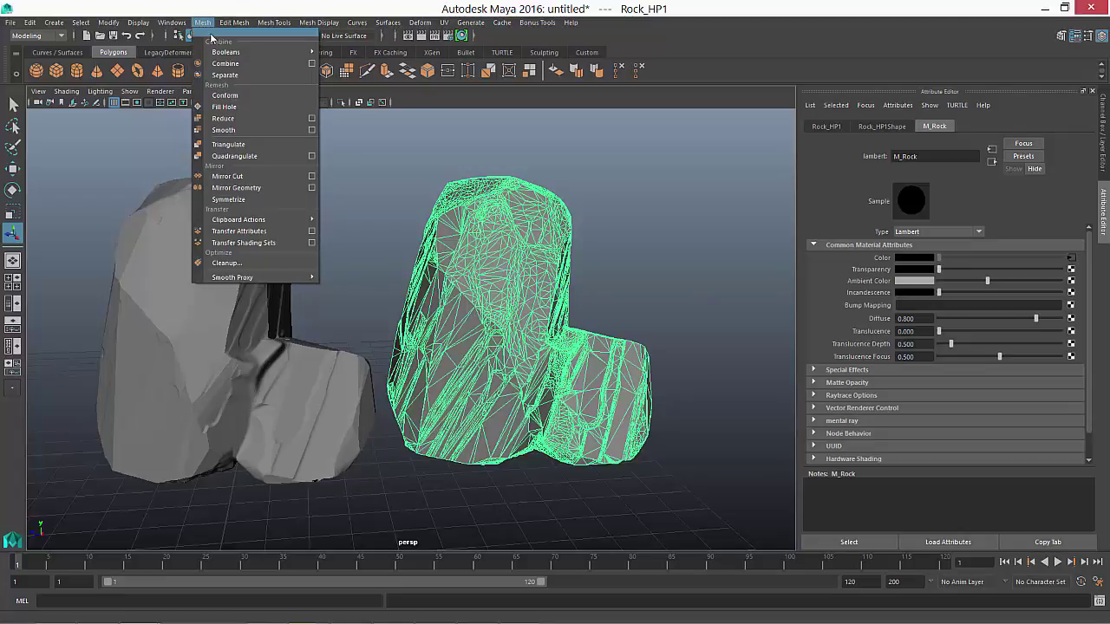
click(227, 263)
scroll(503, 343, down, 3)
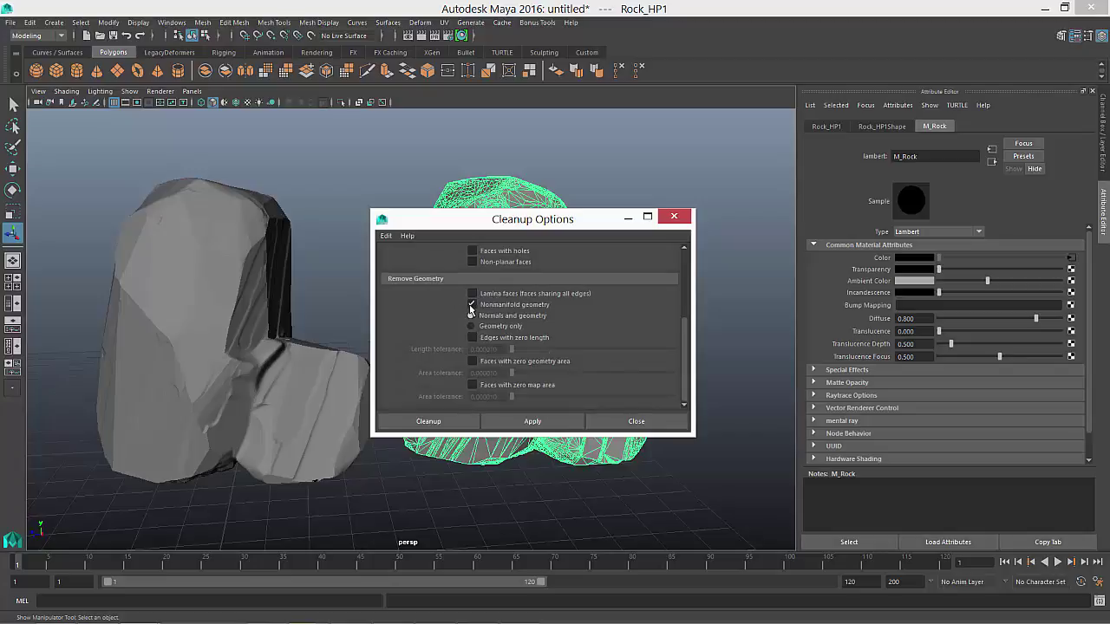
click(528, 422)
click(641, 422)
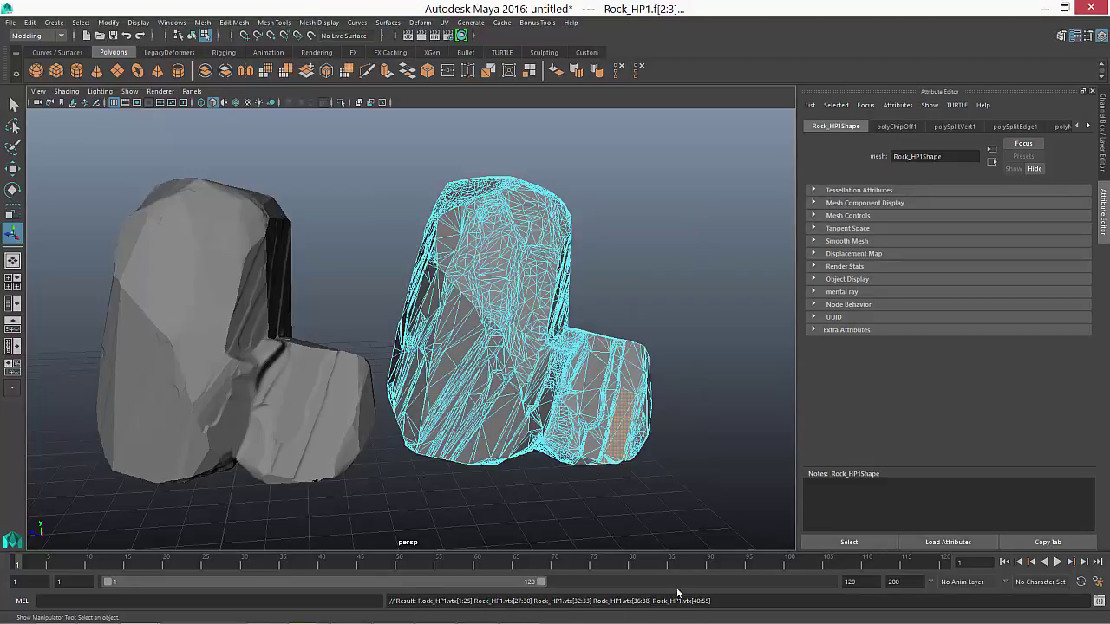
right_drag(508, 282, 538, 241)
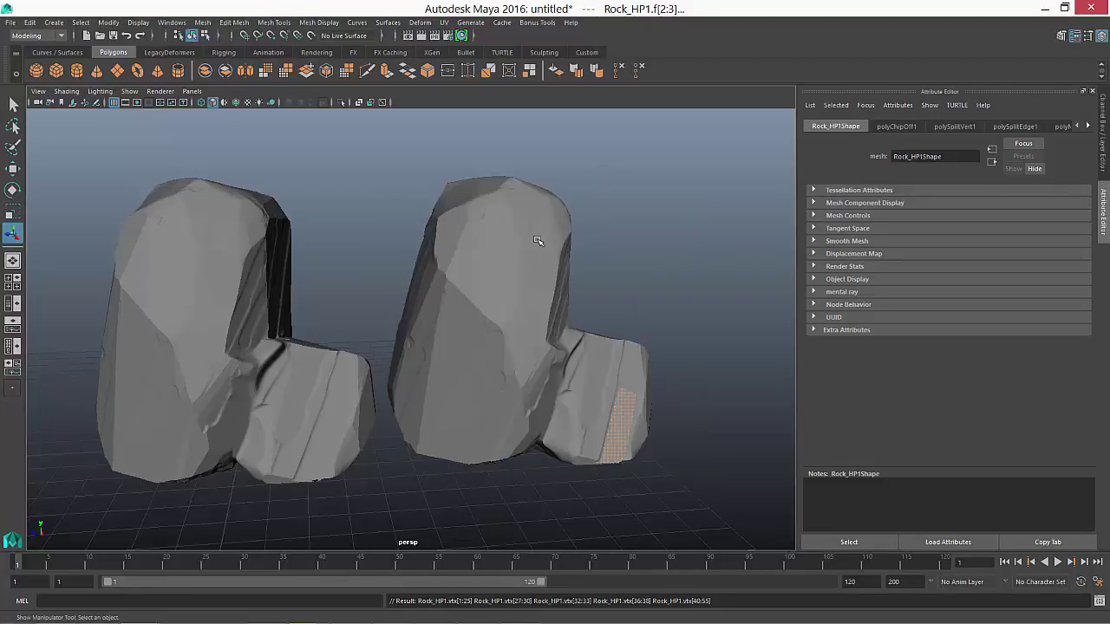
Step: Reduce the duplicated rock's polygons by 50 percent with preserve quads at 1 and sharpness at 0
click(537, 241)
click(202, 22)
click(374, 159)
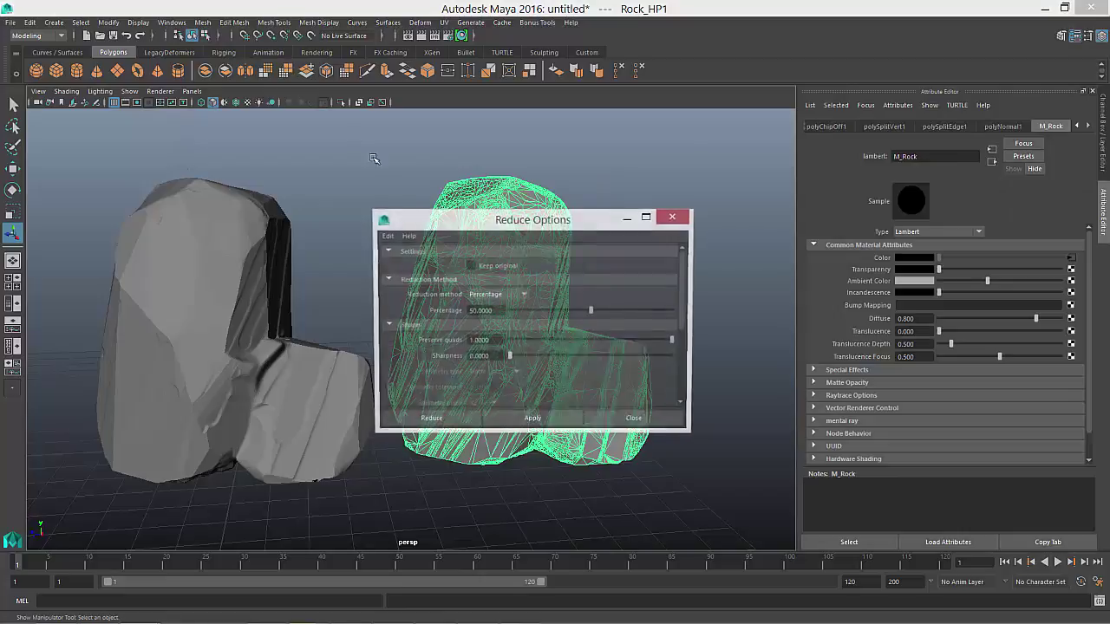
click(523, 418)
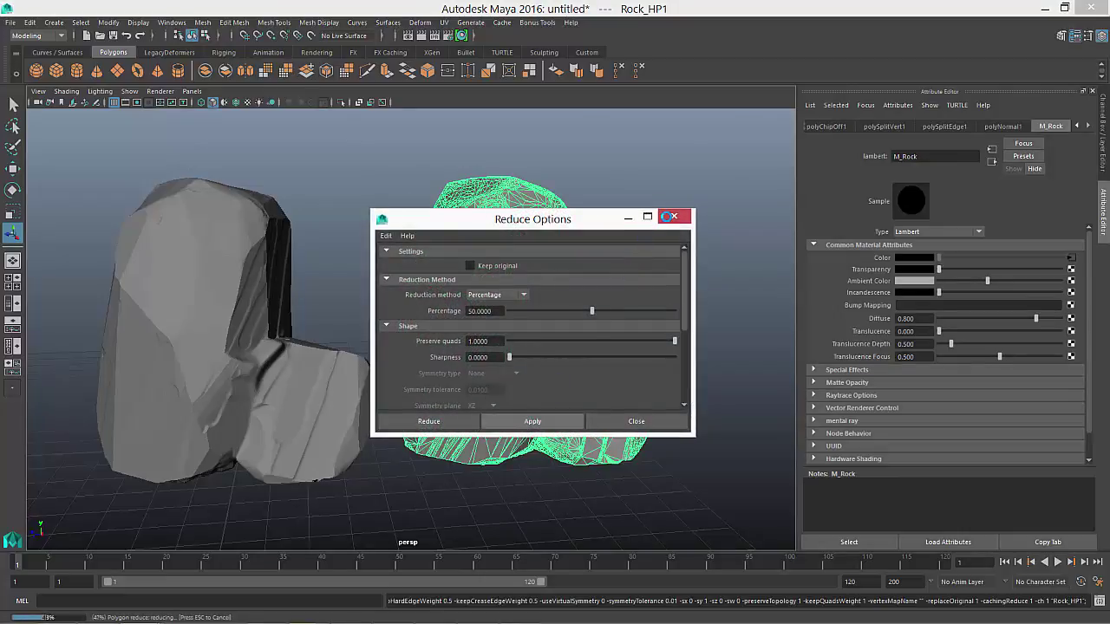
click(670, 215)
Step: Raise the reduction percentage on the duplicated rock to 85
scroll(548, 286, up, 5)
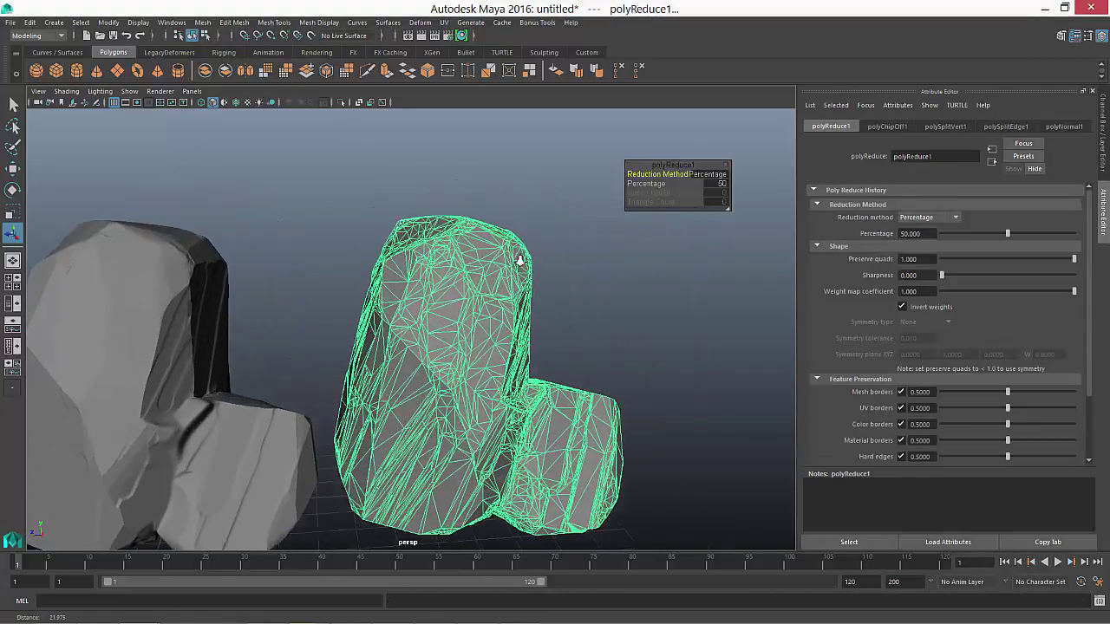
scroll(520, 260, up, 1)
scroll(539, 245, up, 2)
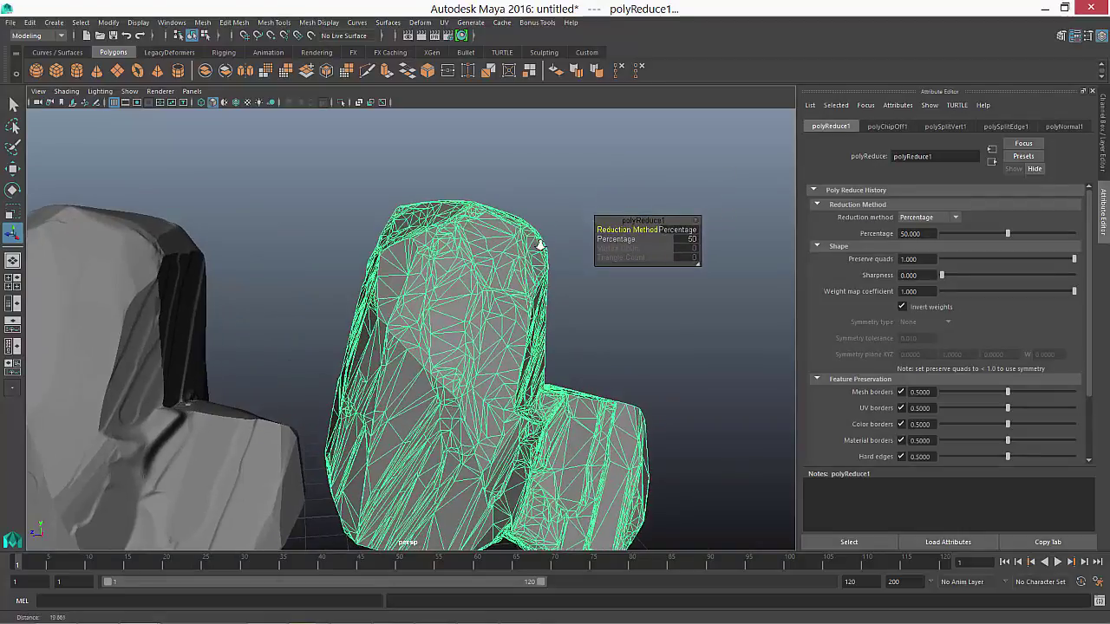
alt+drag(539, 245, 568, 243)
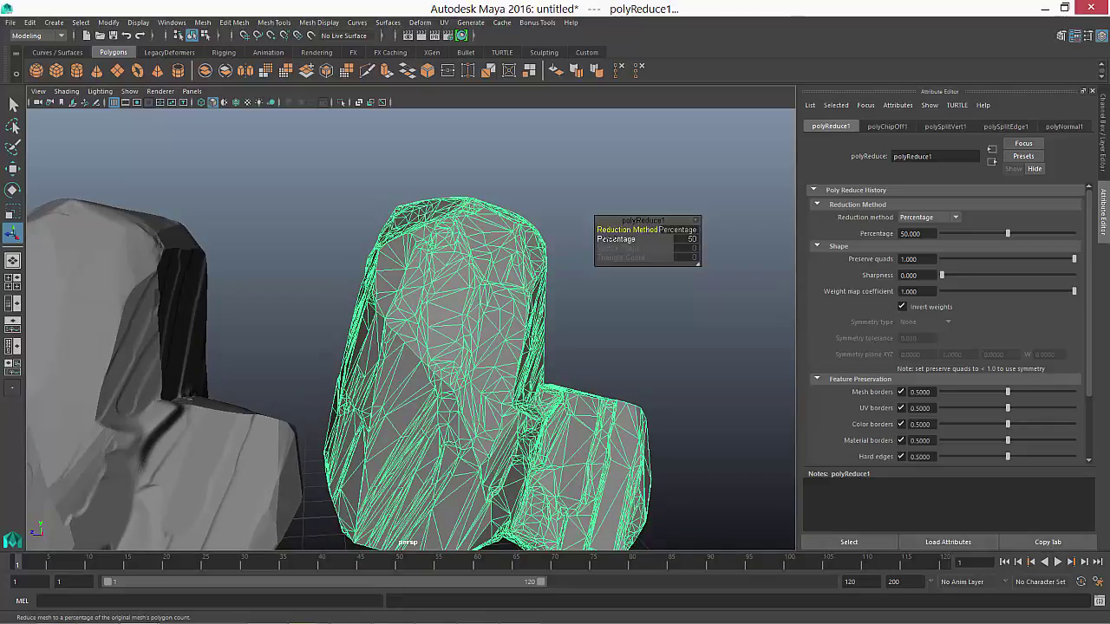
click(685, 238)
text(8)
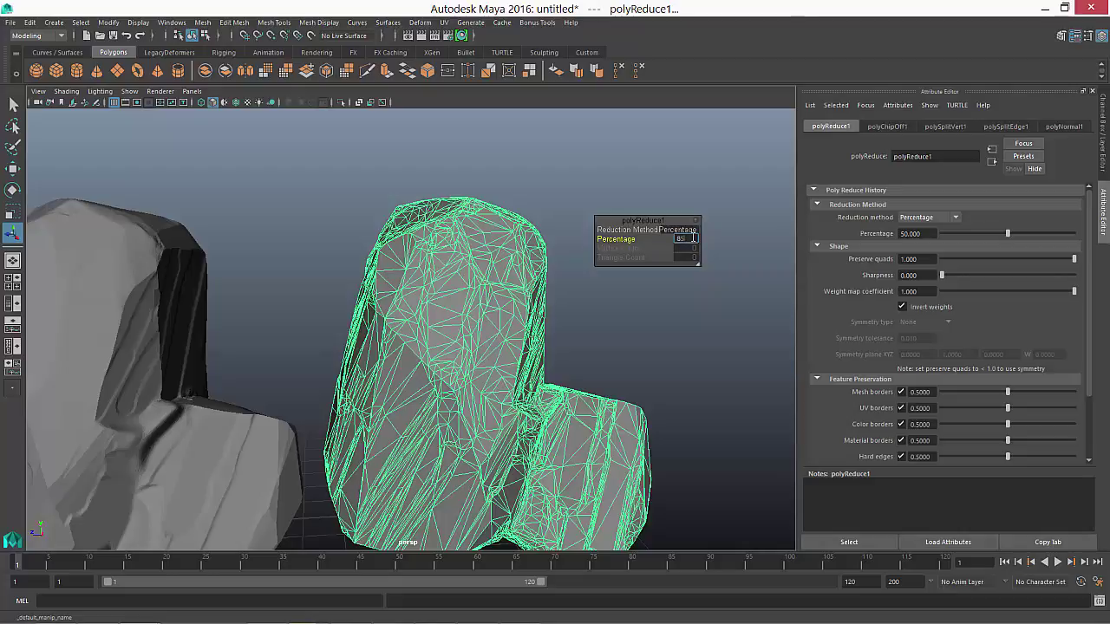
key(Return)
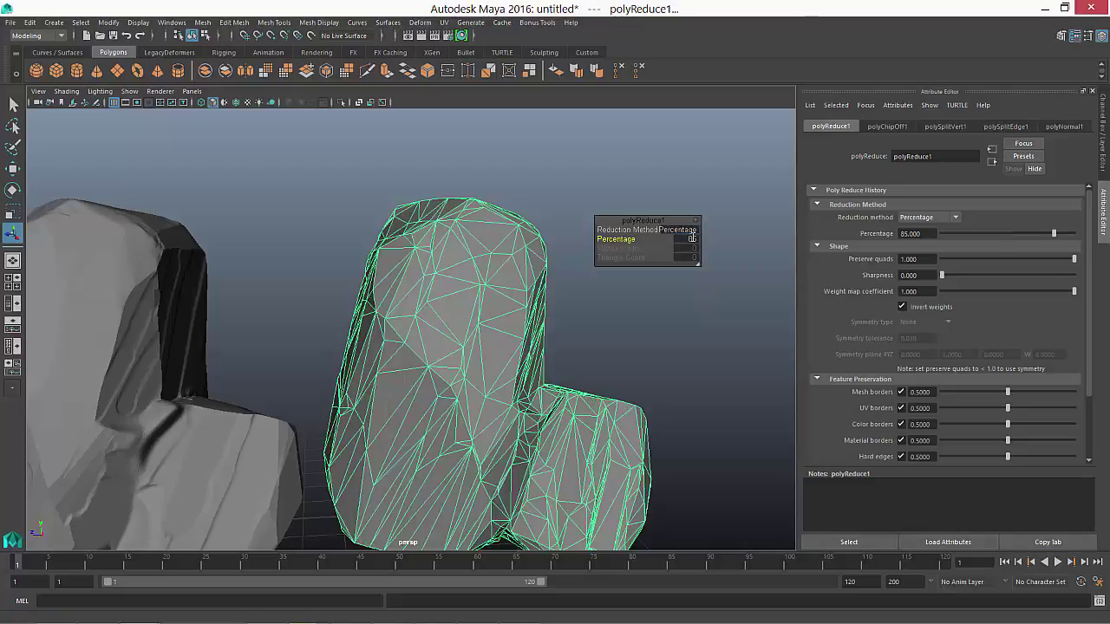
Step: Check the reduced rock's shape beside the original and delete the reduced rock's construction history
click(575, 357)
alt+right_drag(634, 371, 595, 319)
alt+drag(595, 320, 274, 300)
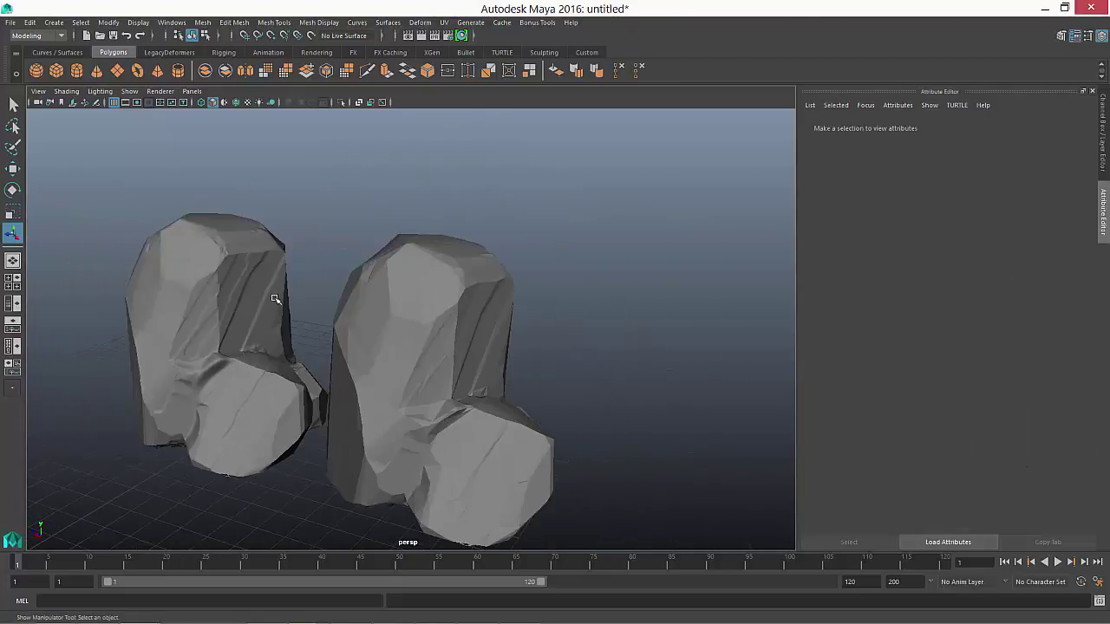
click(512, 347)
alt+drag(513, 346, 465, 354)
click(615, 310)
click(465, 354)
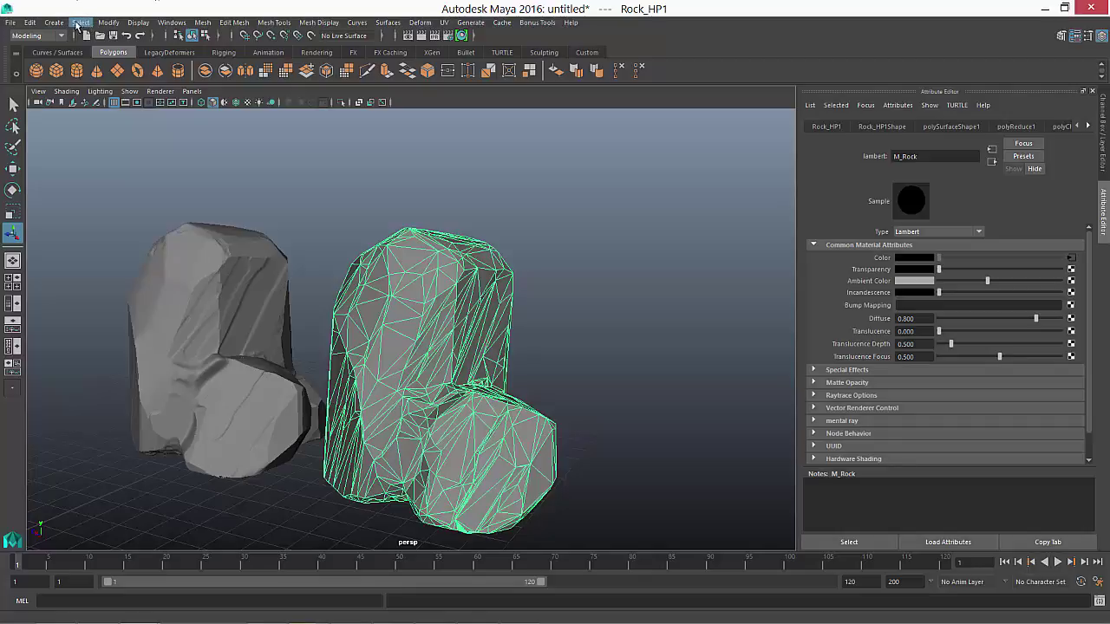
click(30, 22)
mouse_move(93, 158)
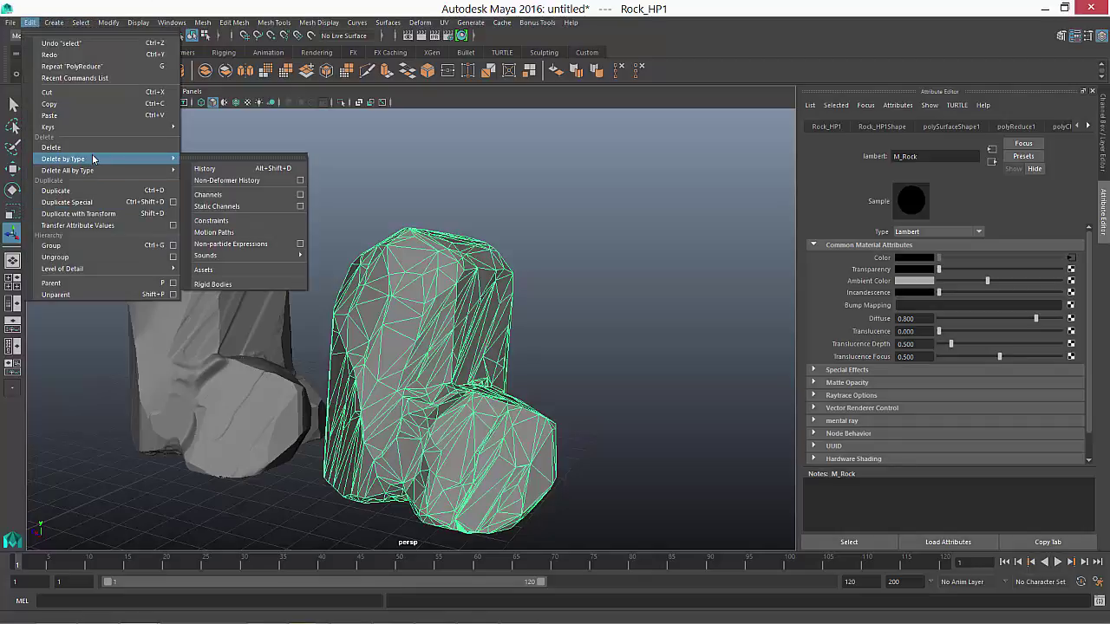
click(208, 168)
alt+drag(385, 194, 682, 252)
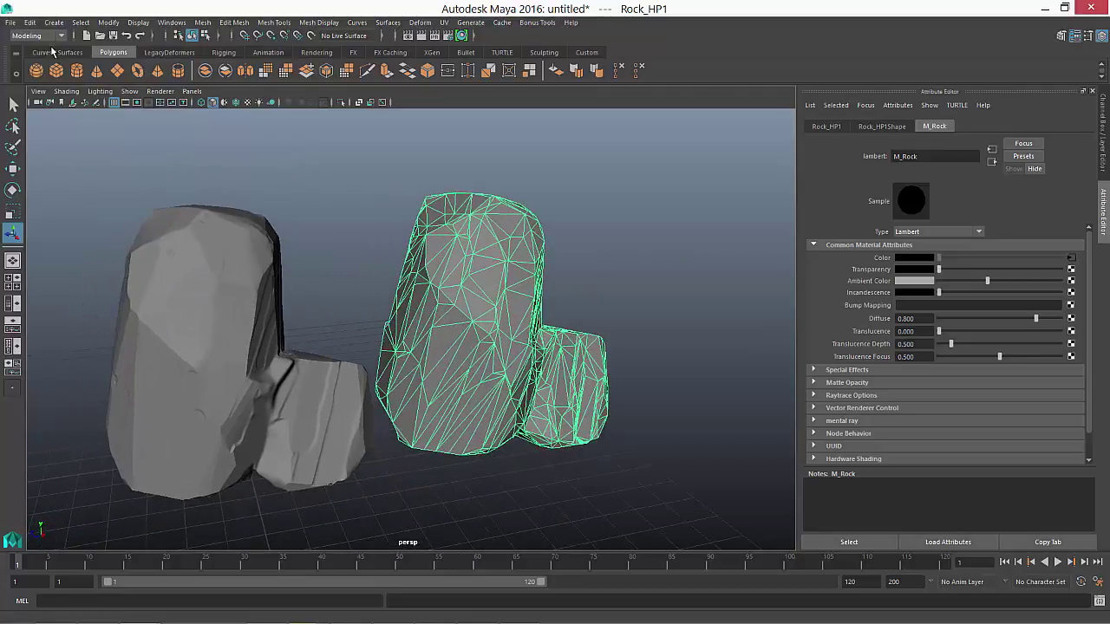
click(30, 22)
mouse_move(89, 159)
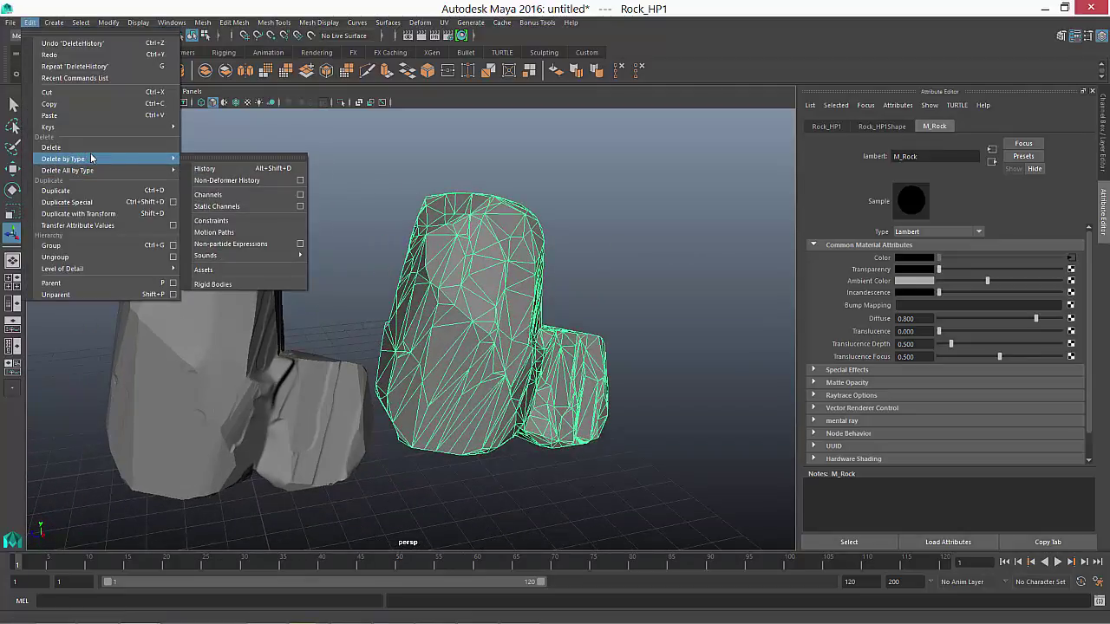
click(691, 230)
Step: Rename the reduced rock's transform node to Rock_LP
alt+drag(561, 248, 520, 248)
drag(520, 248, 370, 139)
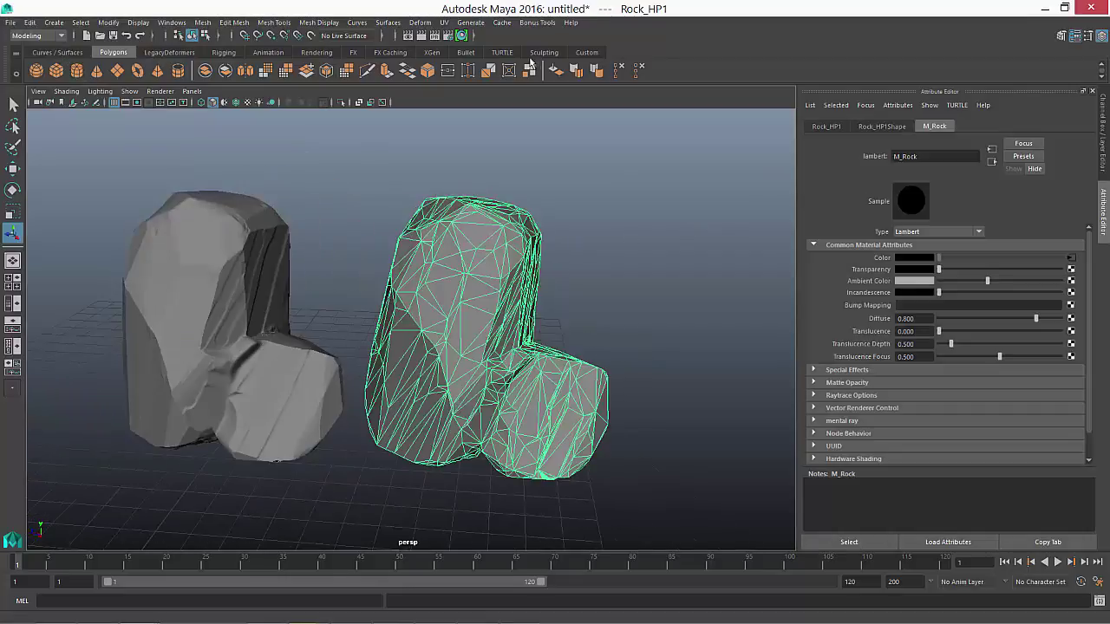
click(826, 127)
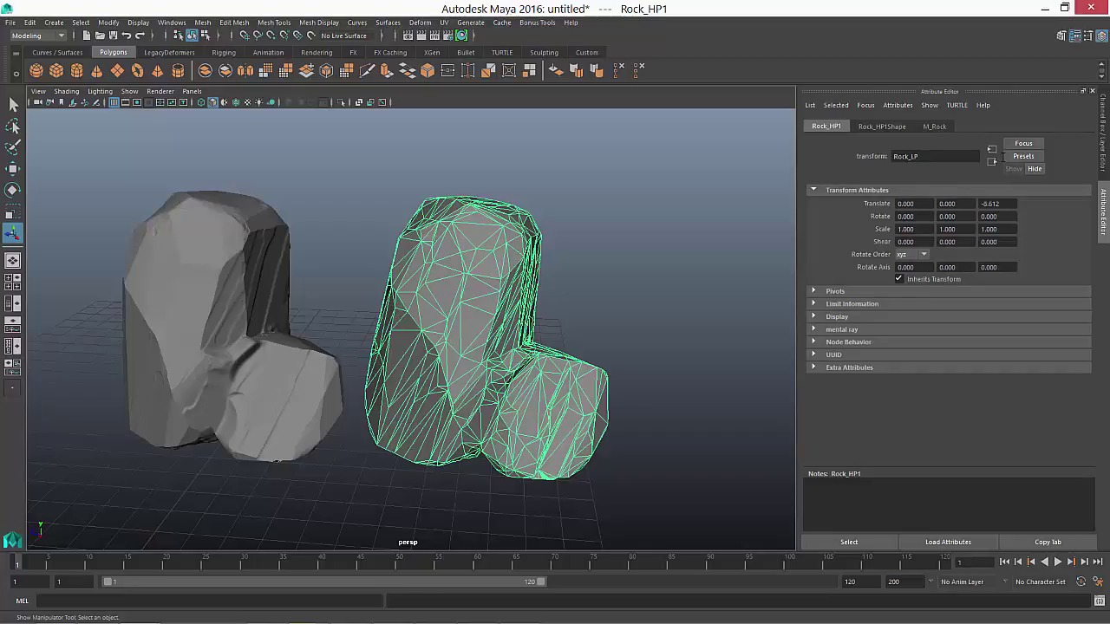
key(Return)
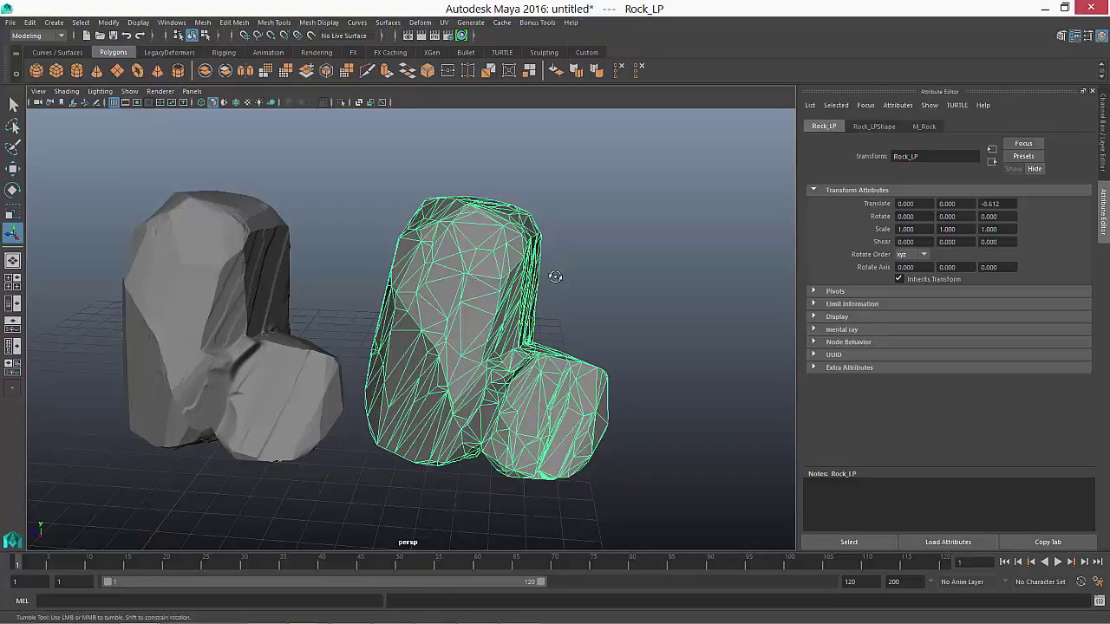
Step: Soften all edges of the Rock_LP mesh and deselect it to view the shading
alt+drag(553, 276, 568, 263)
click(596, 71)
click(632, 251)
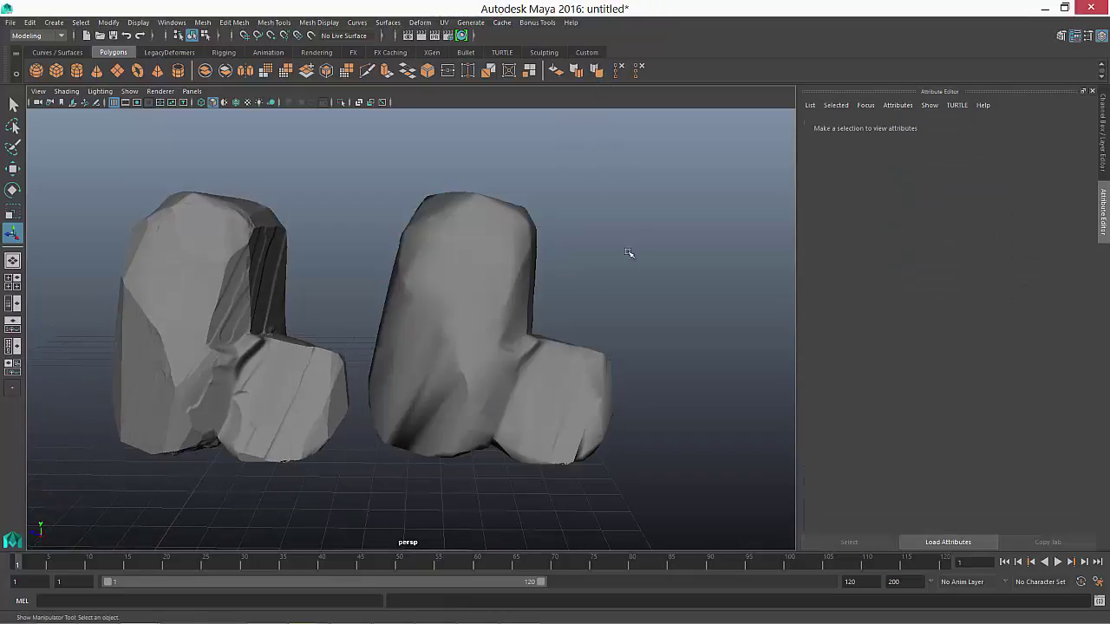
Step: Compare the shading and wireframe density of Rock_HP and the softened Rock_LP from several angles
alt+drag(581, 302, 609, 300)
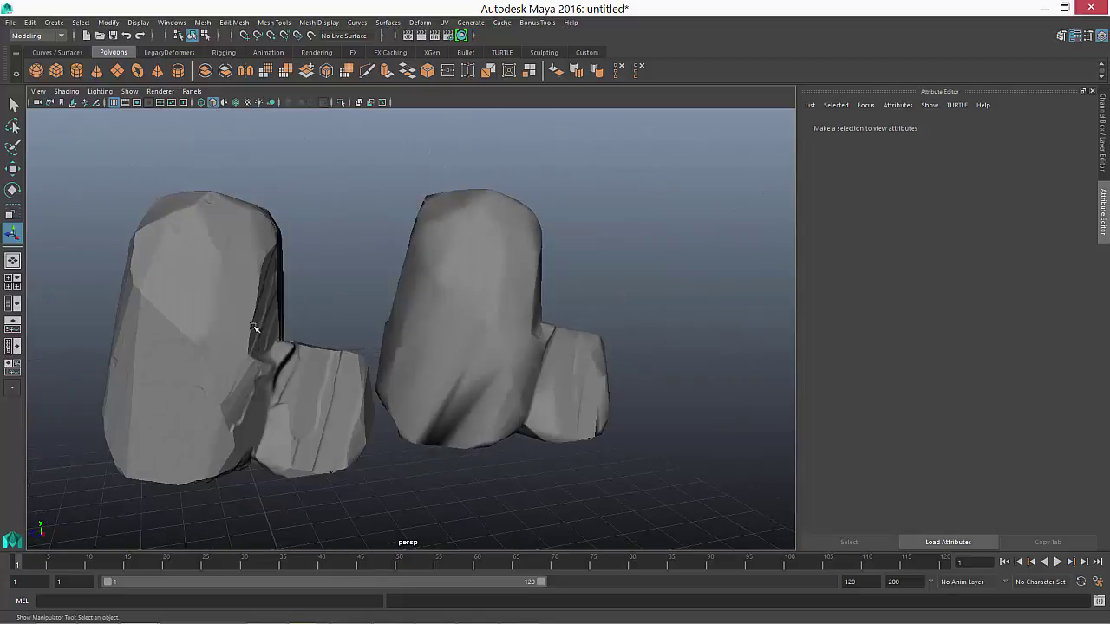
alt+drag(320, 296, 358, 289)
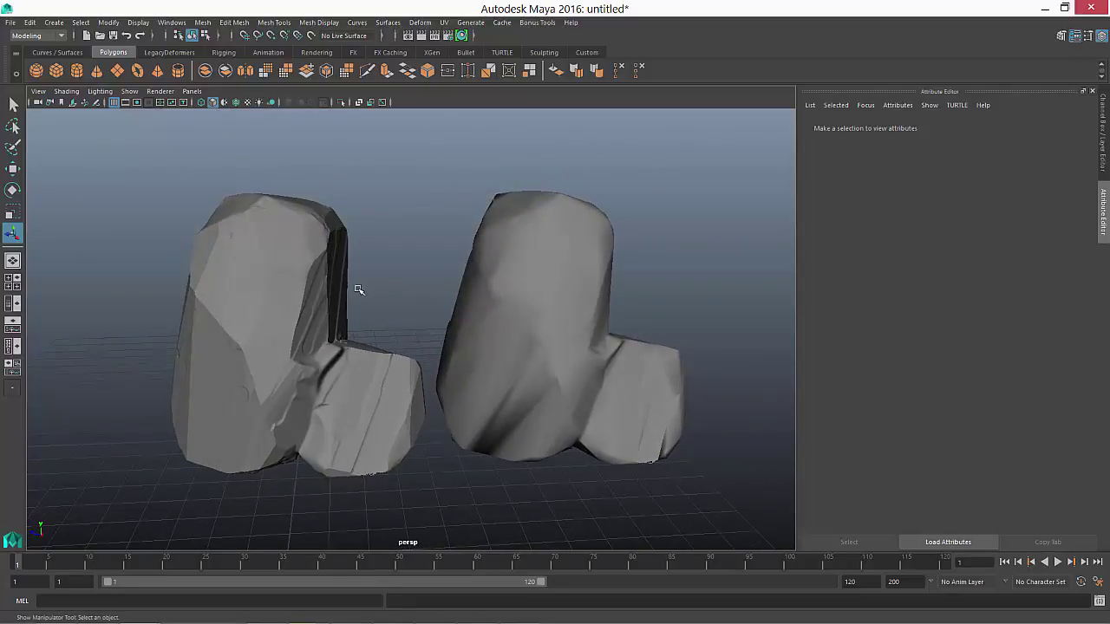
scroll(316, 315, up, 1)
alt+drag(303, 311, 345, 307)
scroll(286, 345, up, 3)
click(366, 258)
scroll(460, 297, down, 2)
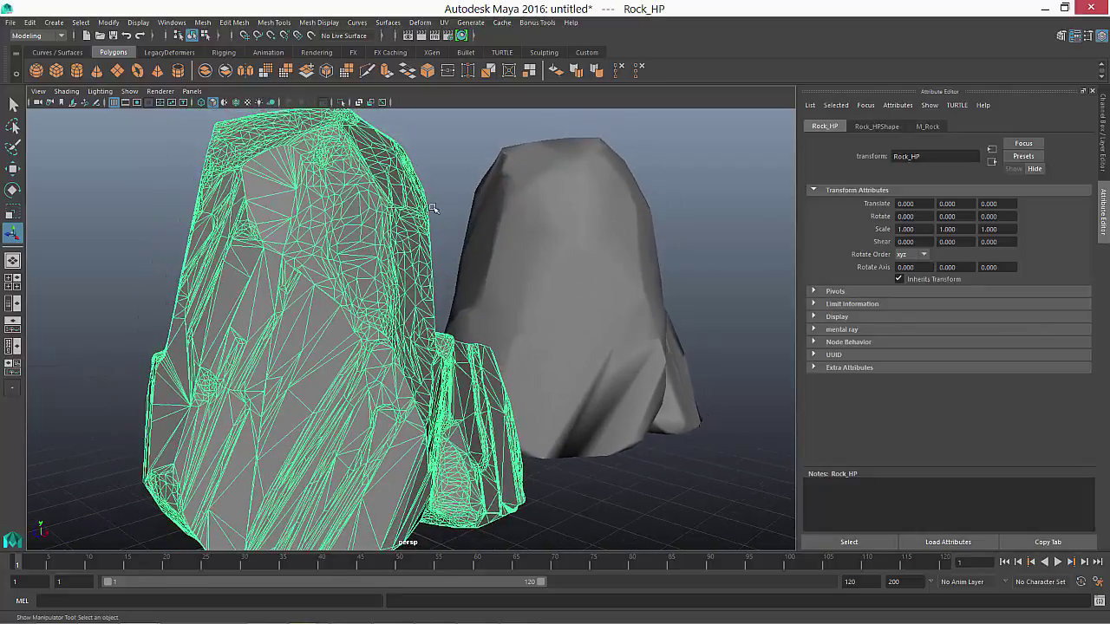
click(435, 190)
alt+drag(648, 285, 445, 381)
click(446, 283)
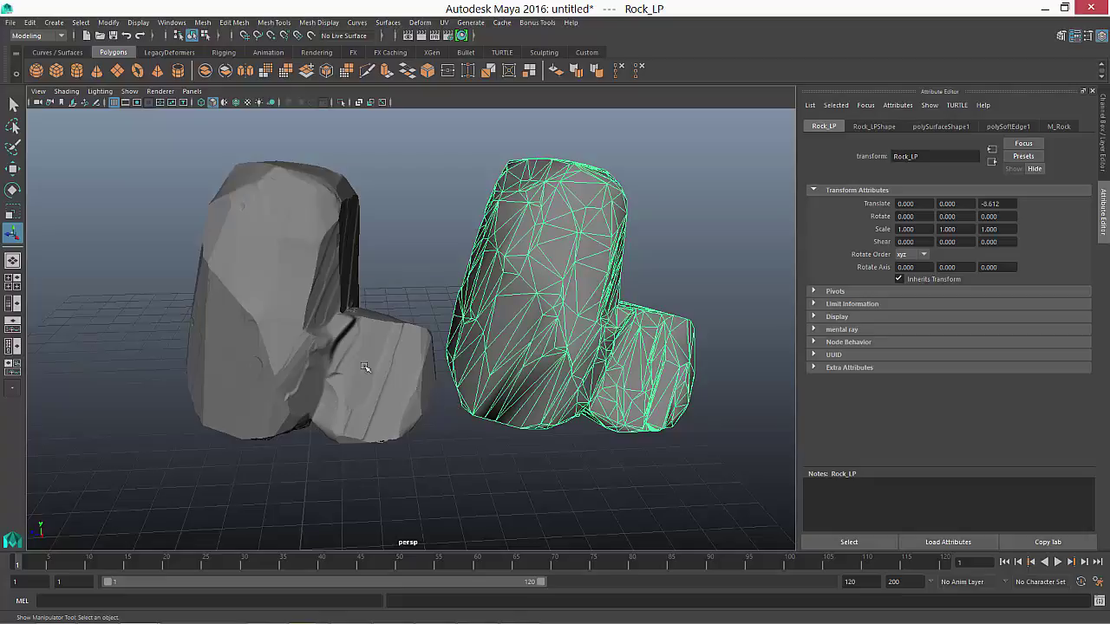
Step: Export the selected Rock_HP mesh as an FBX file named Rock_HP into the Rock folder on the desktop
click(332, 336)
alt+drag(334, 343, 432, 340)
key(w)
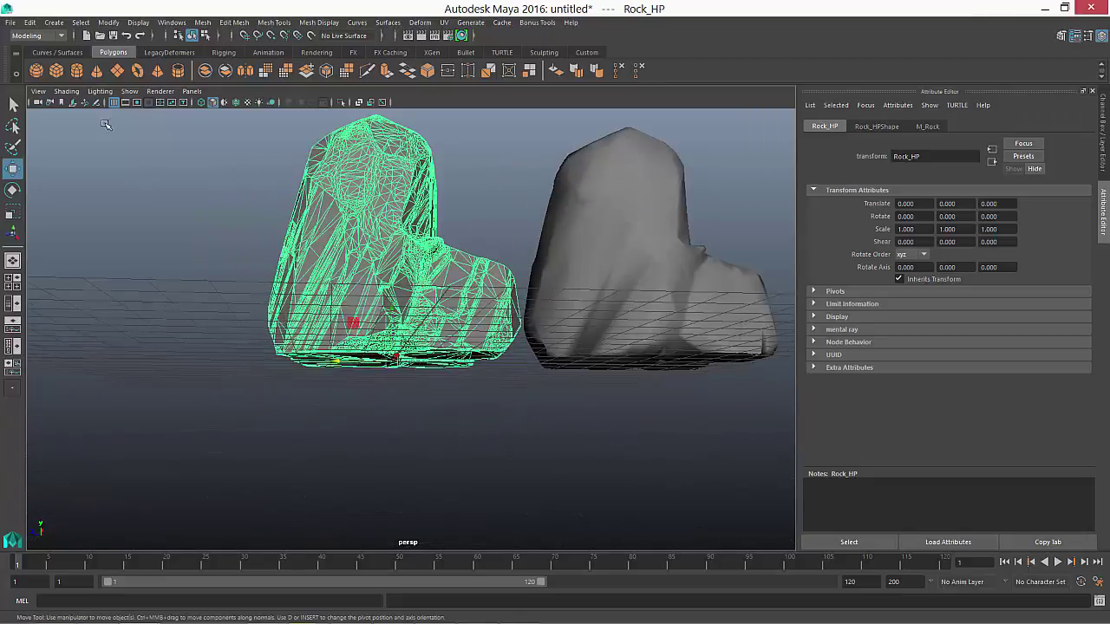
click(10, 23)
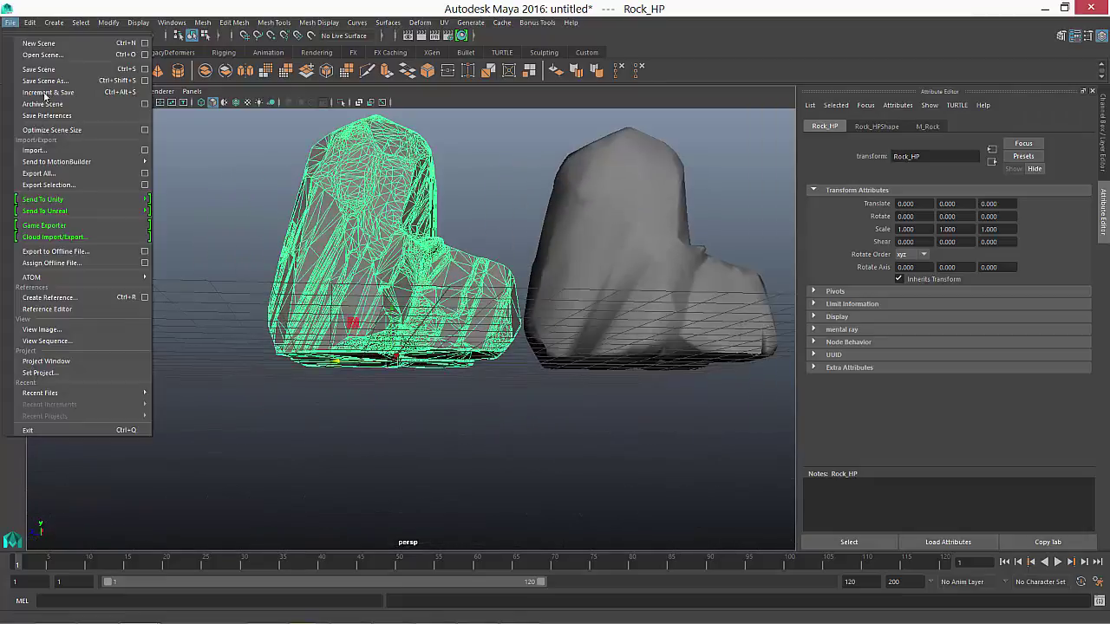
click(48, 185)
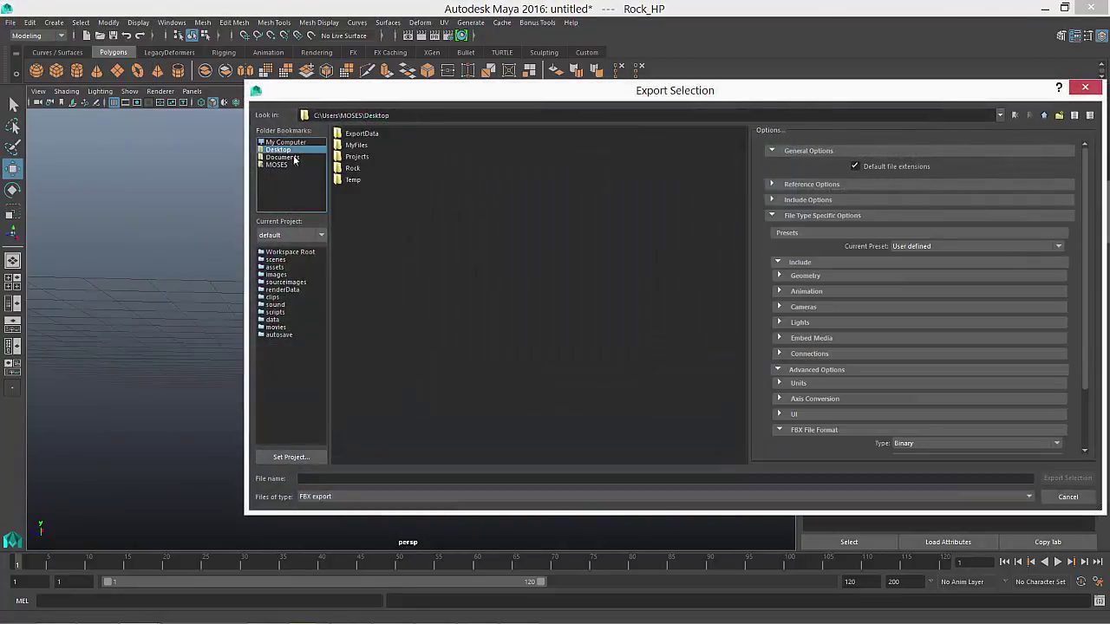
double_click(352, 168)
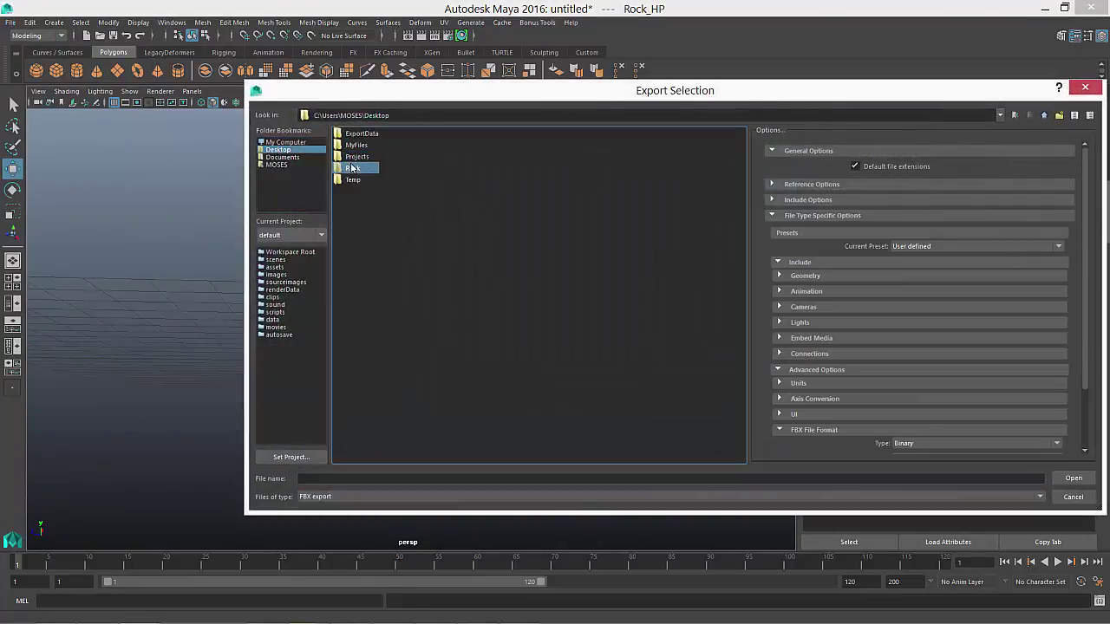
click(333, 496)
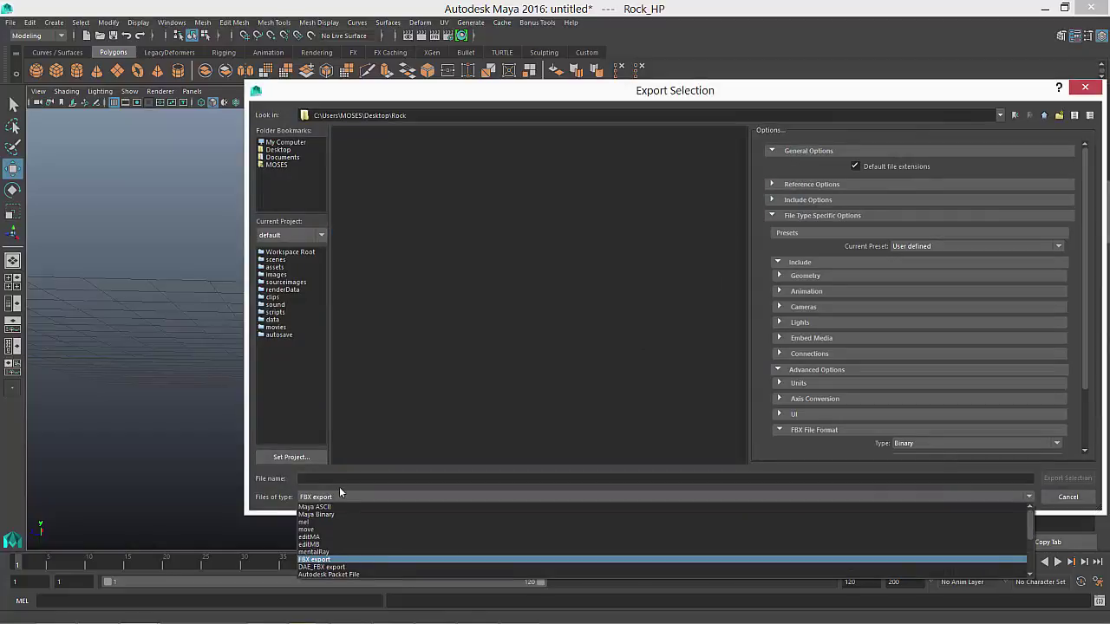
click(342, 481)
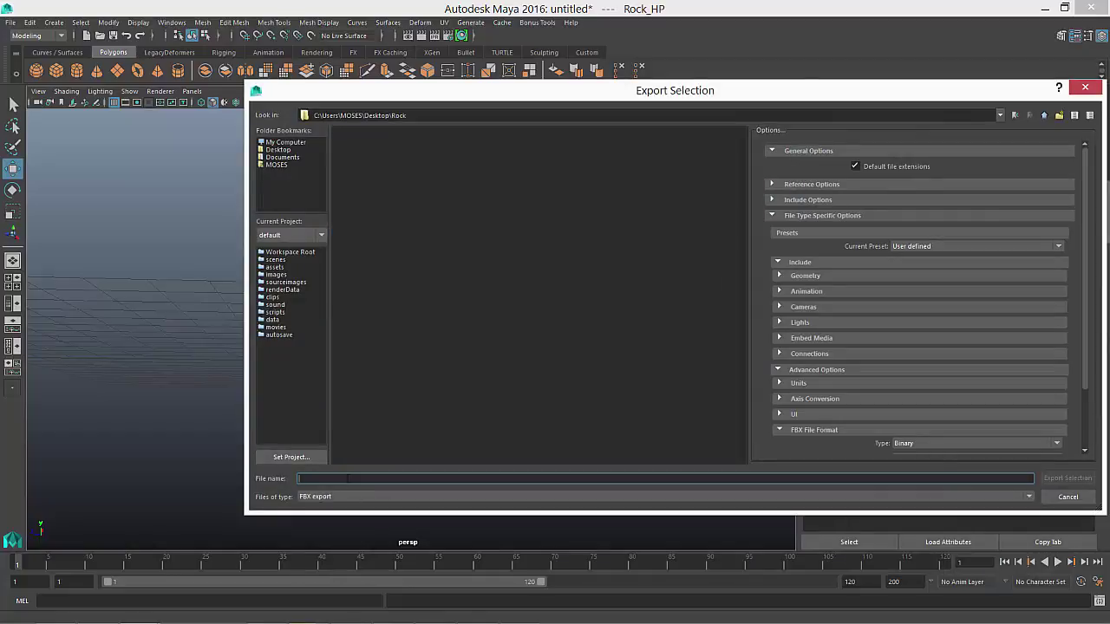
text(Rock_HP)
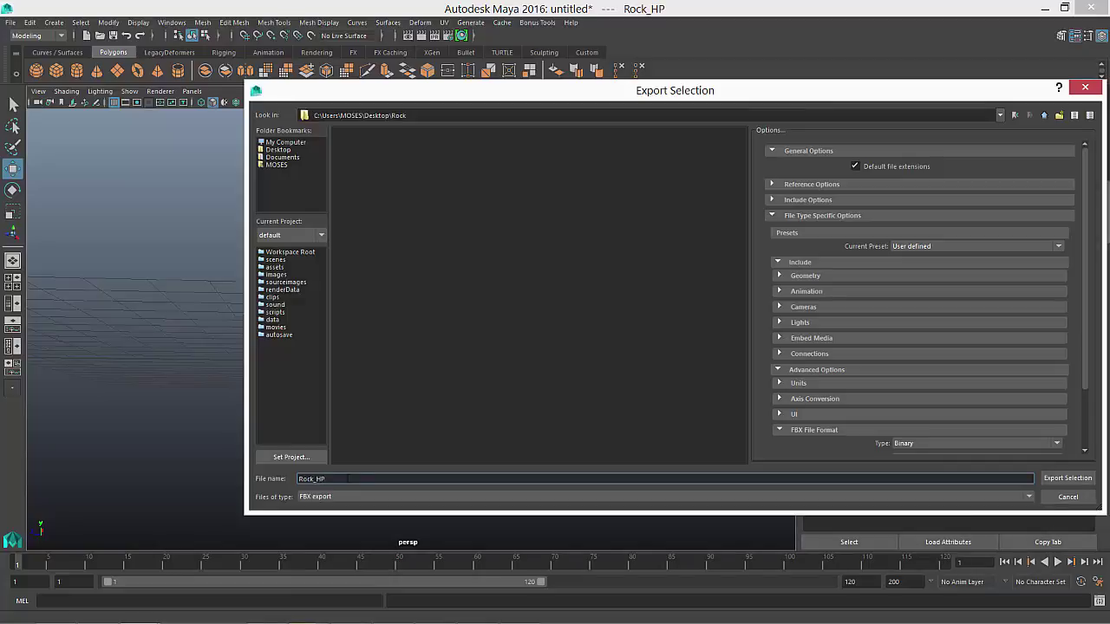
key(Return)
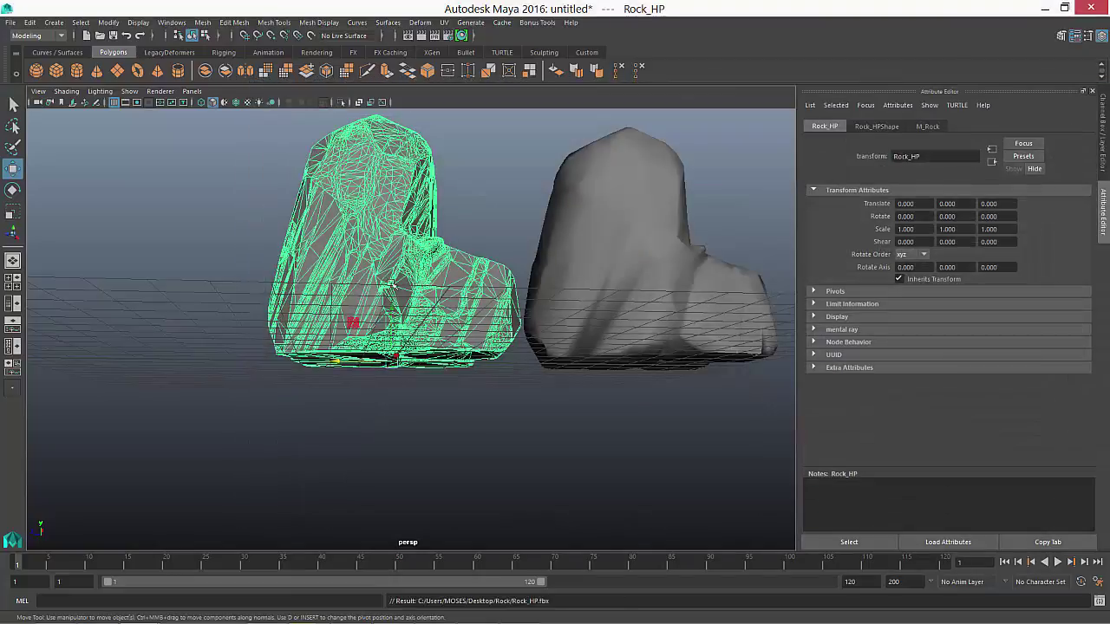
Step: Move Rock_LP with grid snapping onto the origin so it overlaps Rock_HP at translate 0, 0, 0
click(583, 245)
right_drag(413, 337, 414, 372)
alt+drag(414, 373, 399, 269)
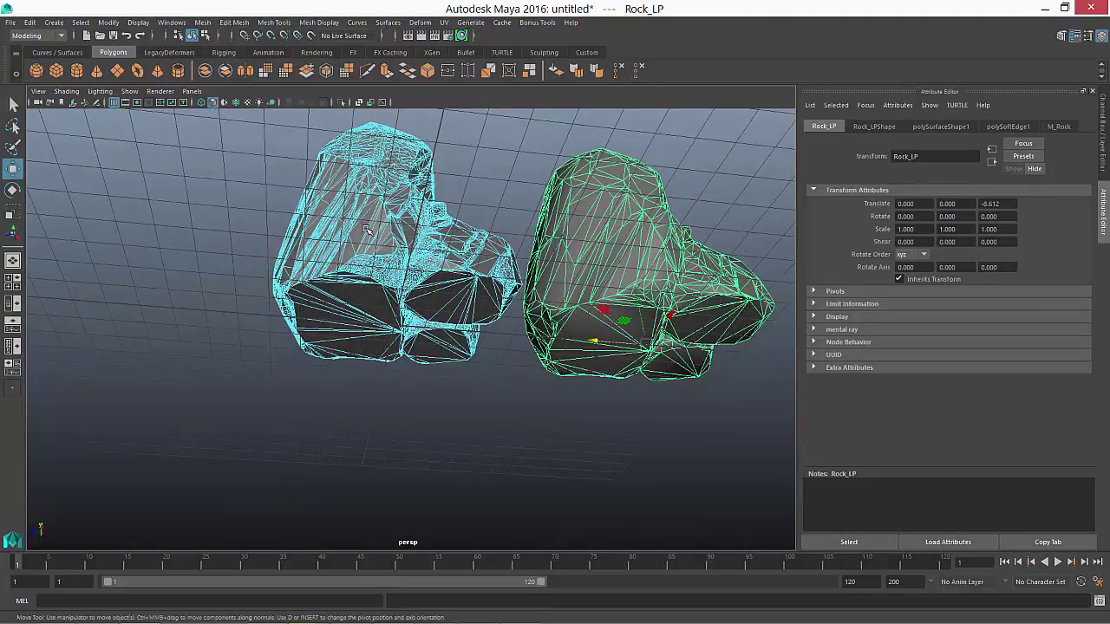
right_drag(366, 229, 484, 111)
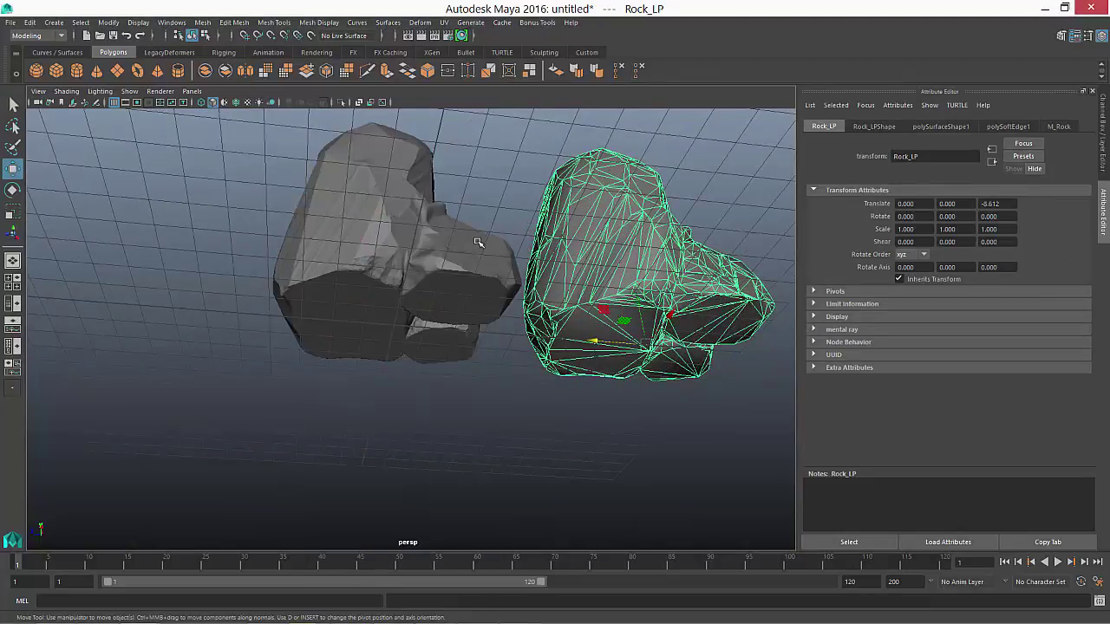
alt+right_drag(476, 281, 539, 340)
alt+drag(539, 340, 545, 320)
key(x)
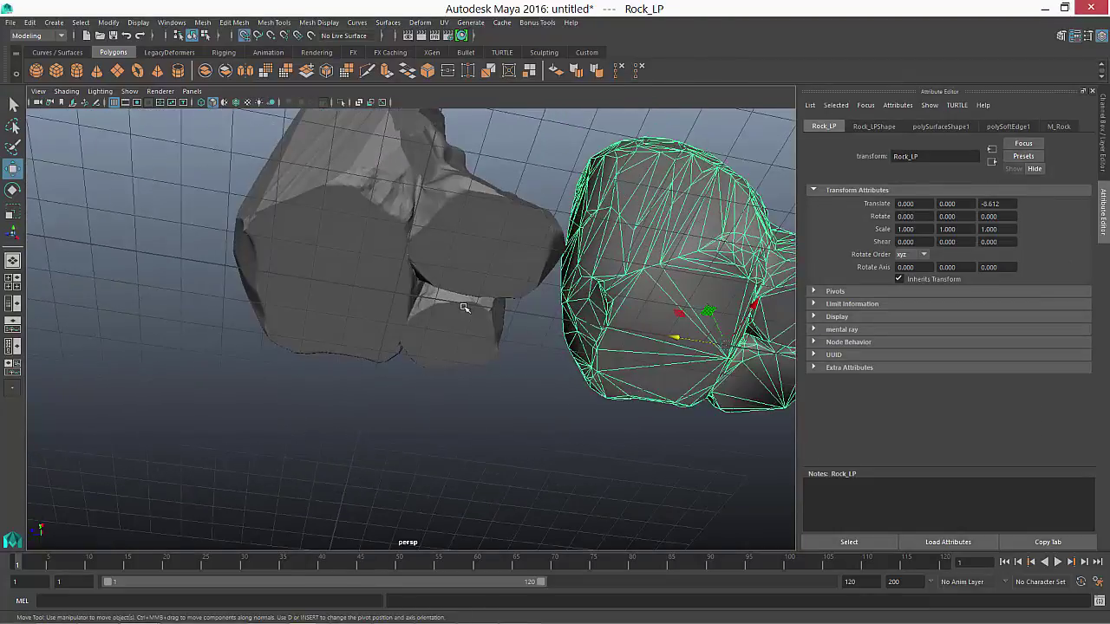
middle_drag(438, 303, 399, 297)
alt+right_drag(393, 295, 428, 141)
alt+drag(428, 141, 368, 238)
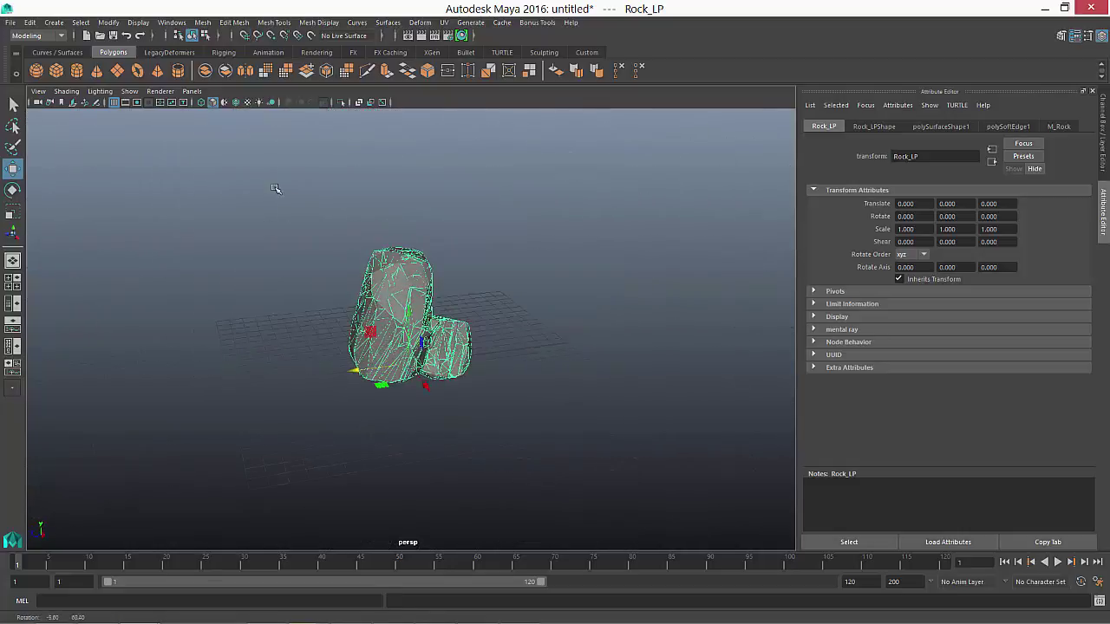
Step: Export the selected Rock_LP mesh as an FBX file named Rock_LP into the Rock folder on the desktop, and clear the selection
click(9, 23)
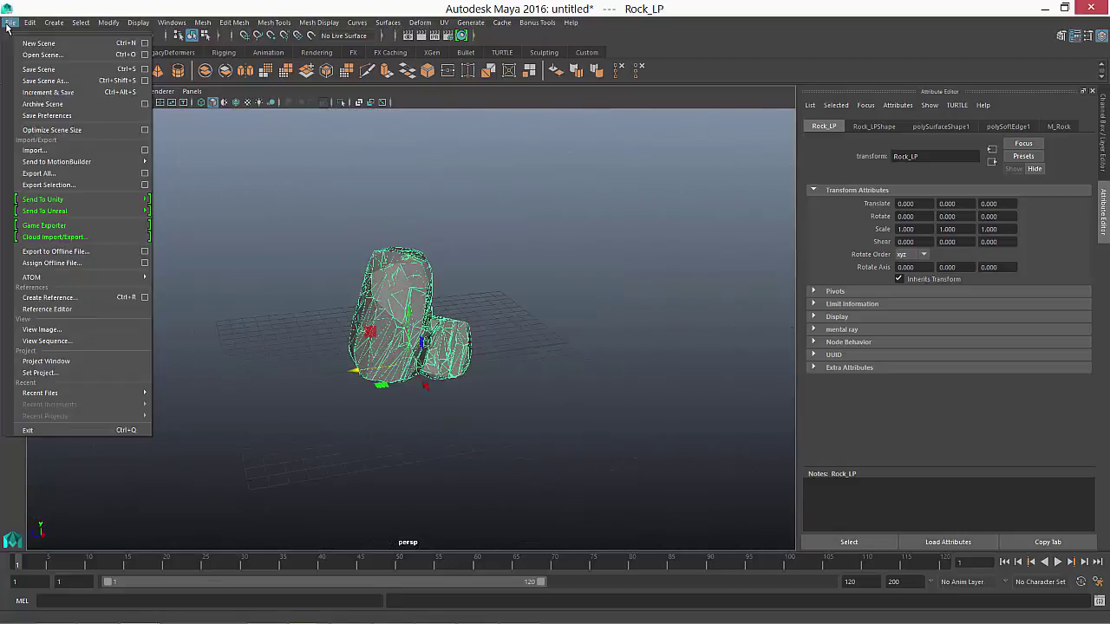
click(56, 184)
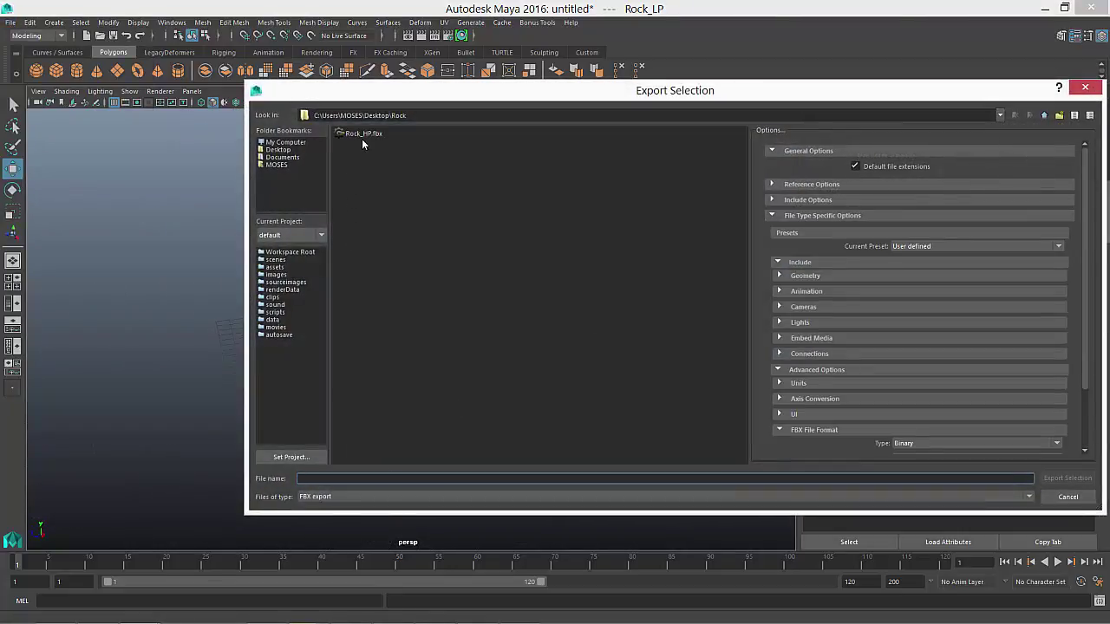
click(363, 139)
click(322, 478)
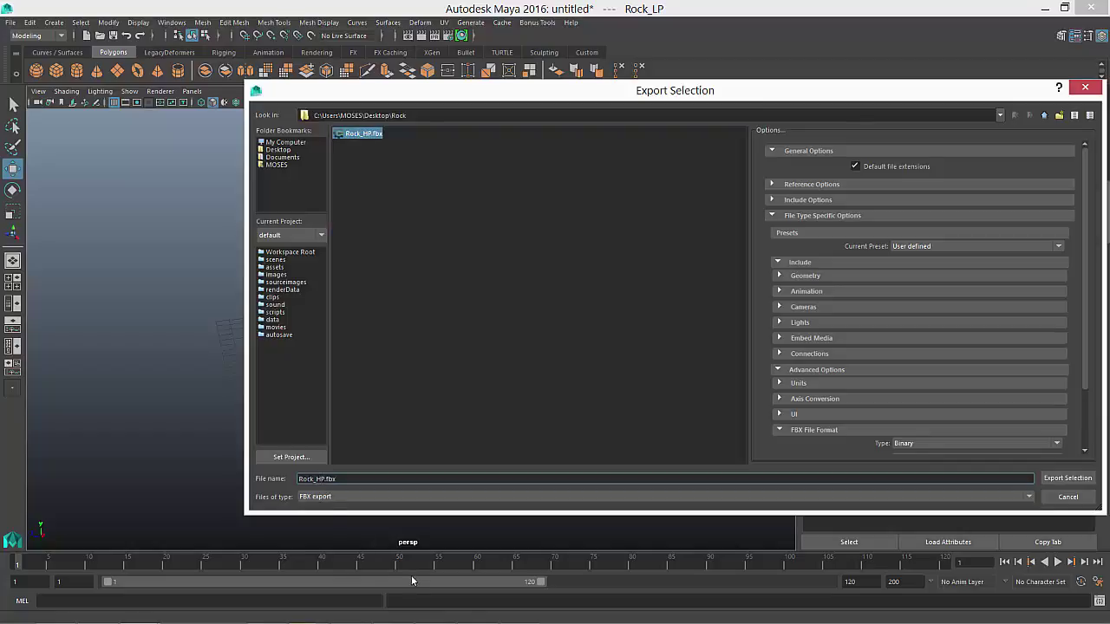
key(BackSpace)
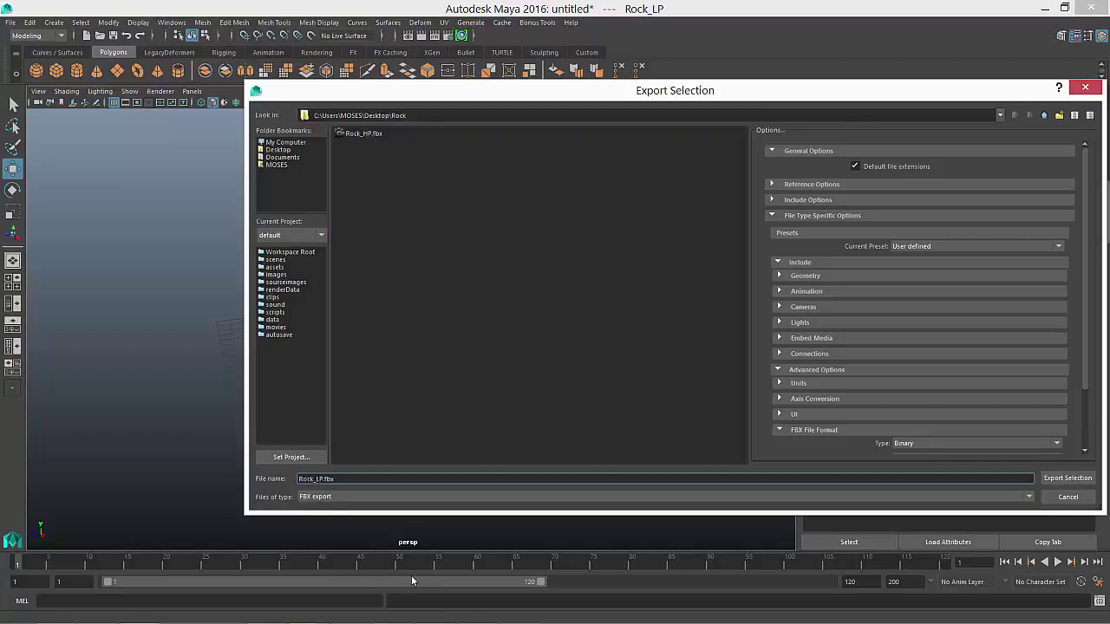
key(Return)
click(637, 340)
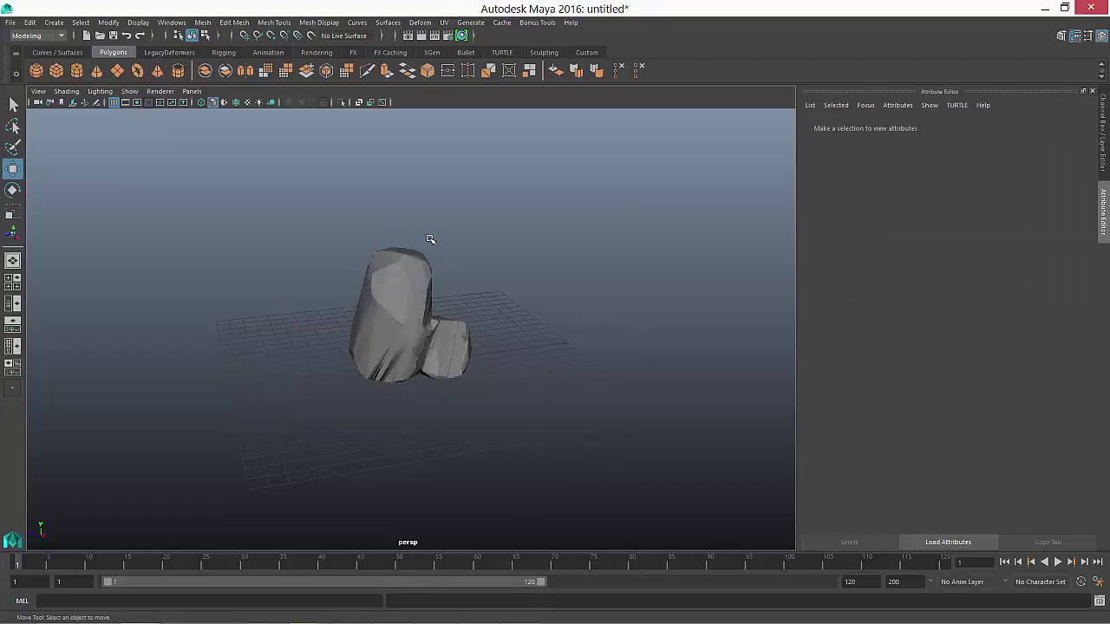
Step: Move the Rock_HP mesh about 6.9 units along negative Z so it stands beside Rock_LP
alt+drag(428, 240, 379, 253)
click(384, 260)
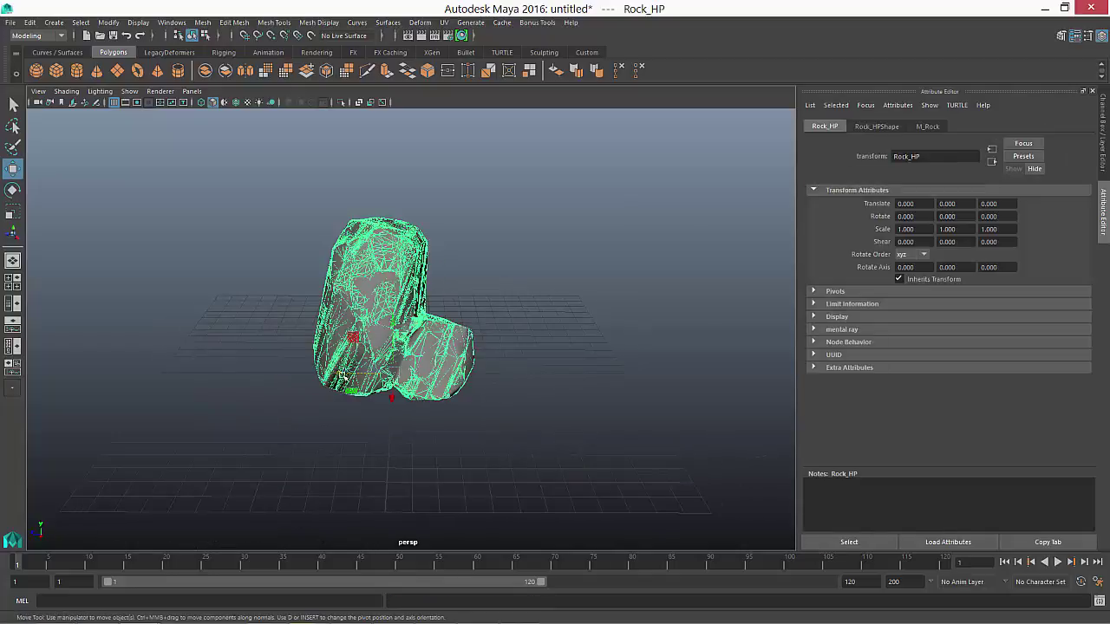
drag(343, 374, 477, 371)
Step: Compare the UV layouts of Rock_HP and Rock_LP in the UV Editor, and minimise the editor
click(586, 53)
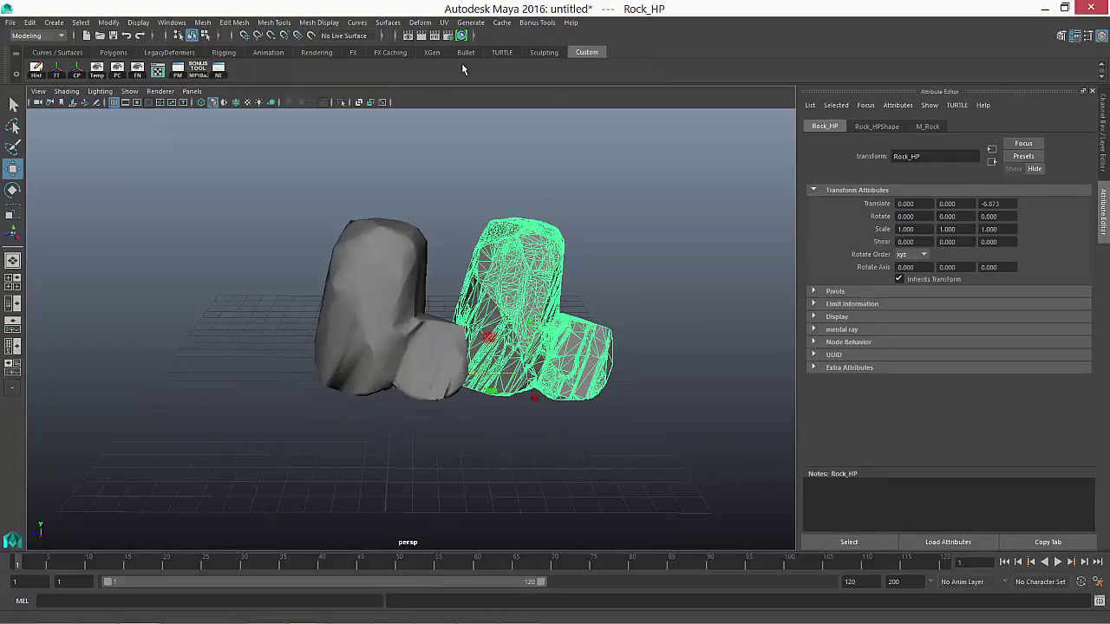
click(178, 69)
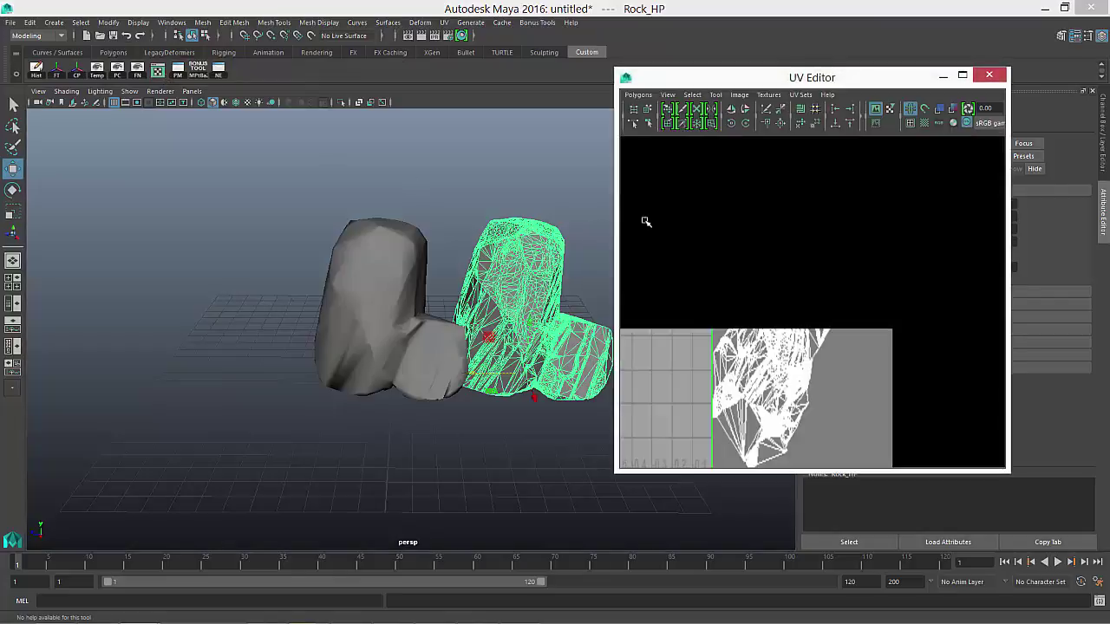
scroll(772, 301, down, 3)
scroll(773, 302, up, 5)
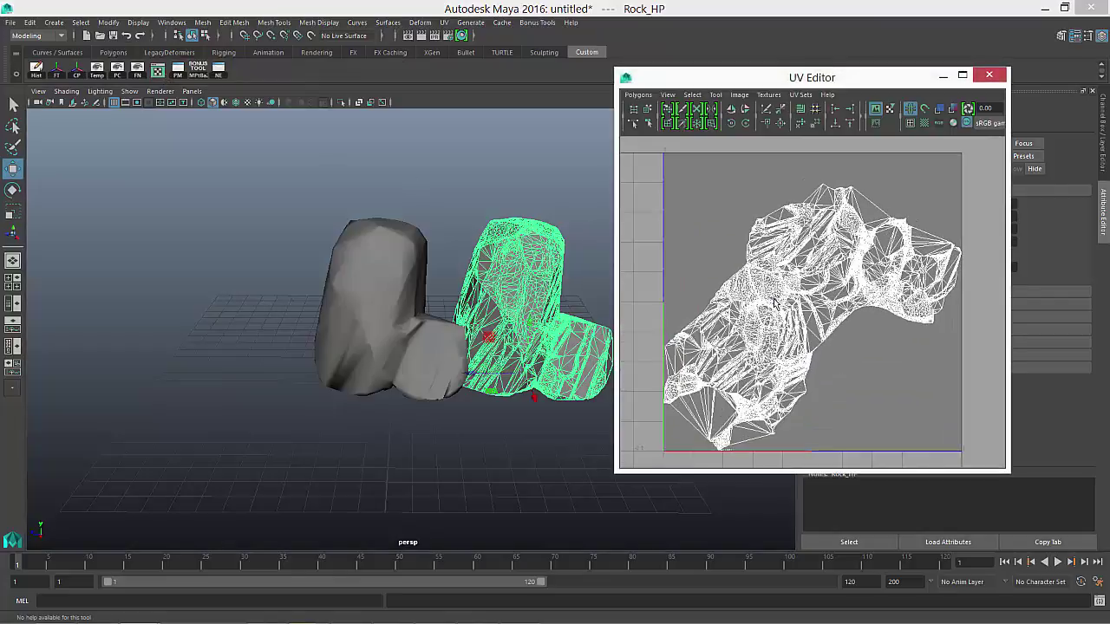
alt+middle_drag(787, 262, 802, 240)
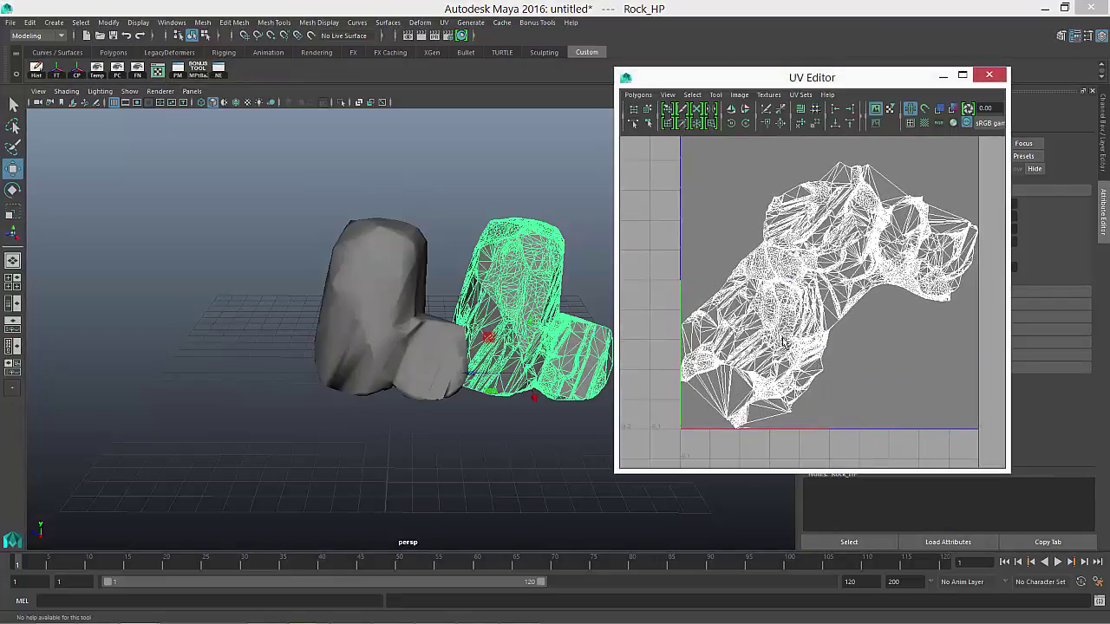
click(396, 322)
click(513, 300)
click(384, 289)
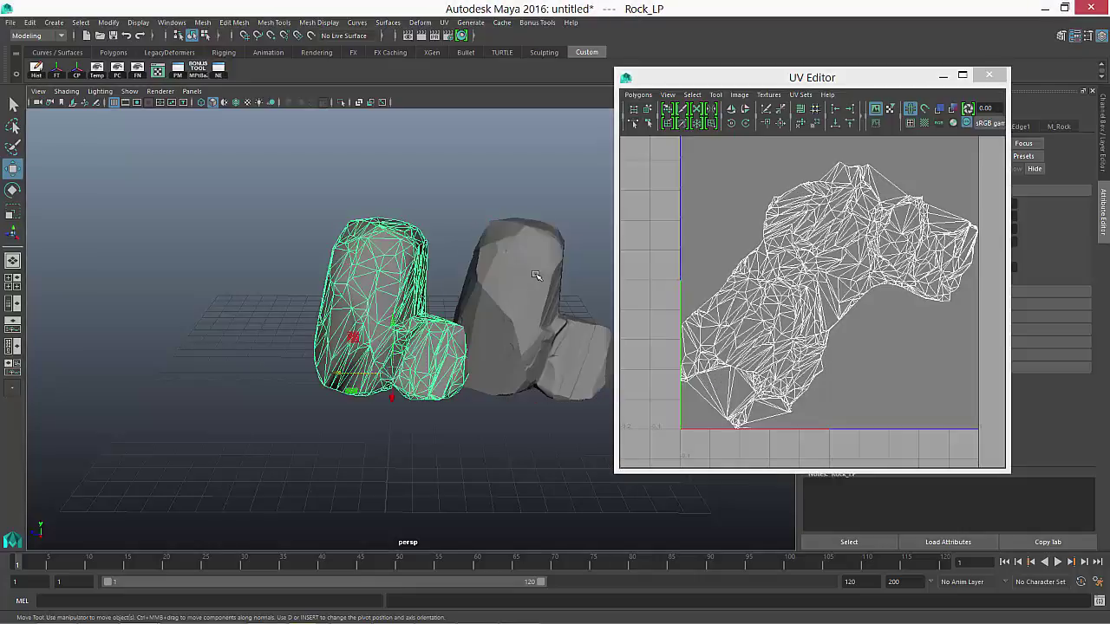
key(ctrl+z)
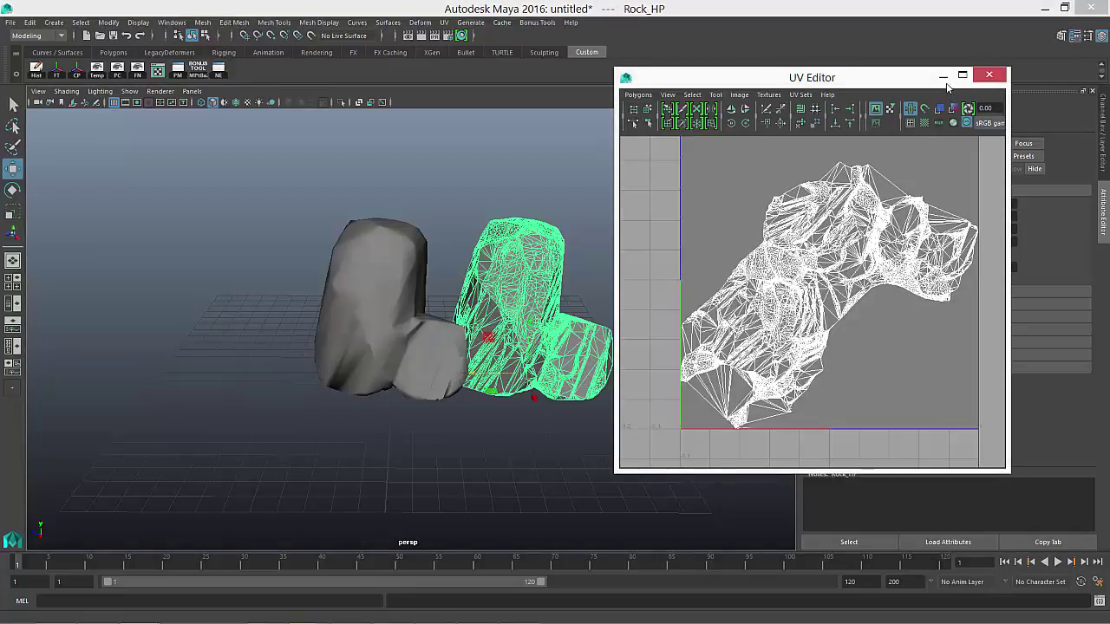
click(943, 76)
Step: Minimise Maya and switch to the Rock folder window that holds the exported files
click(1049, 9)
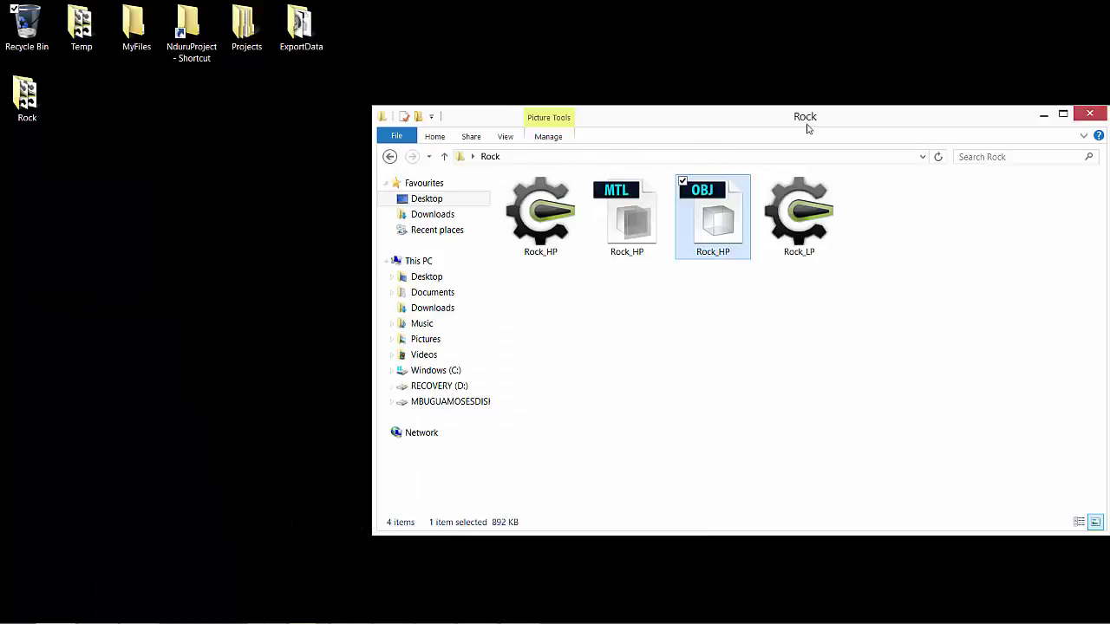
key(alt+Tab)
key(alt+Tab)
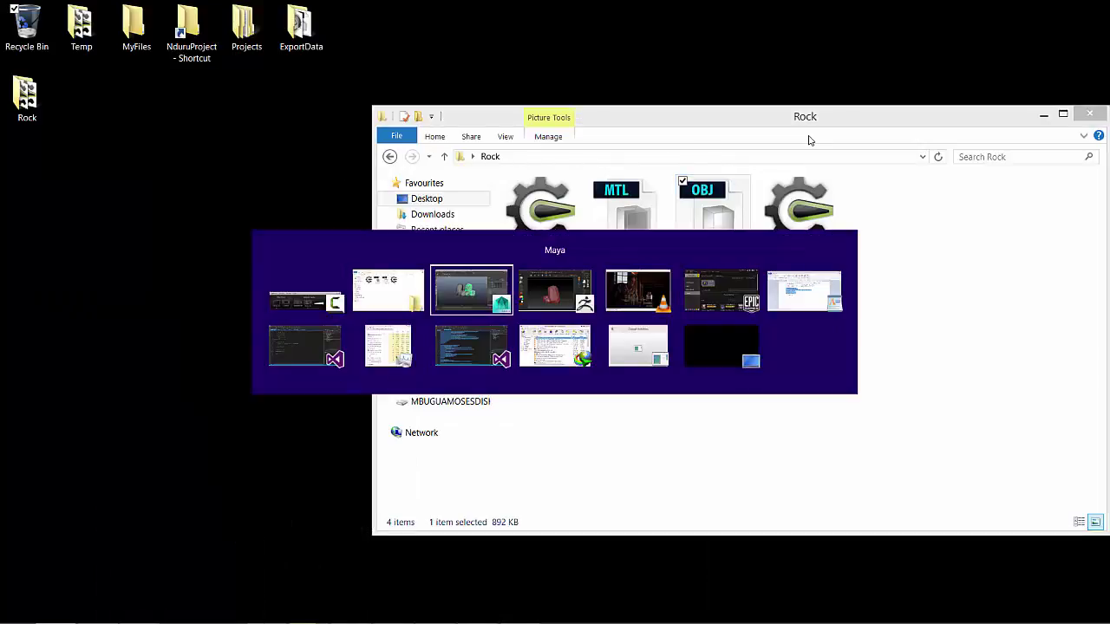
key(alt+Tab)
key(alt+Tab)
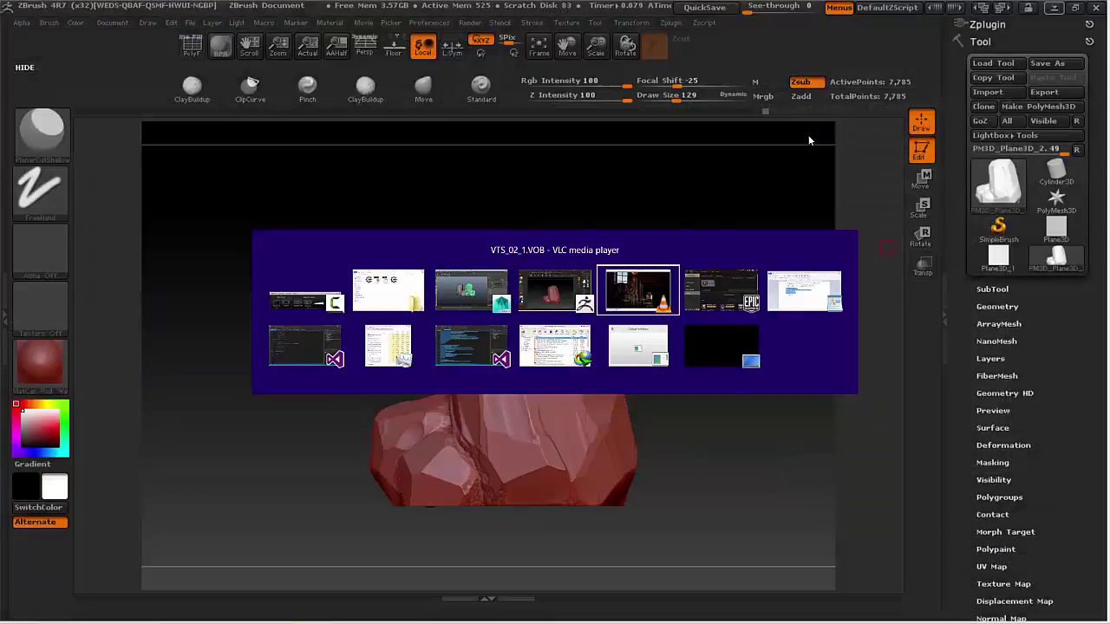
key(alt+Tab)
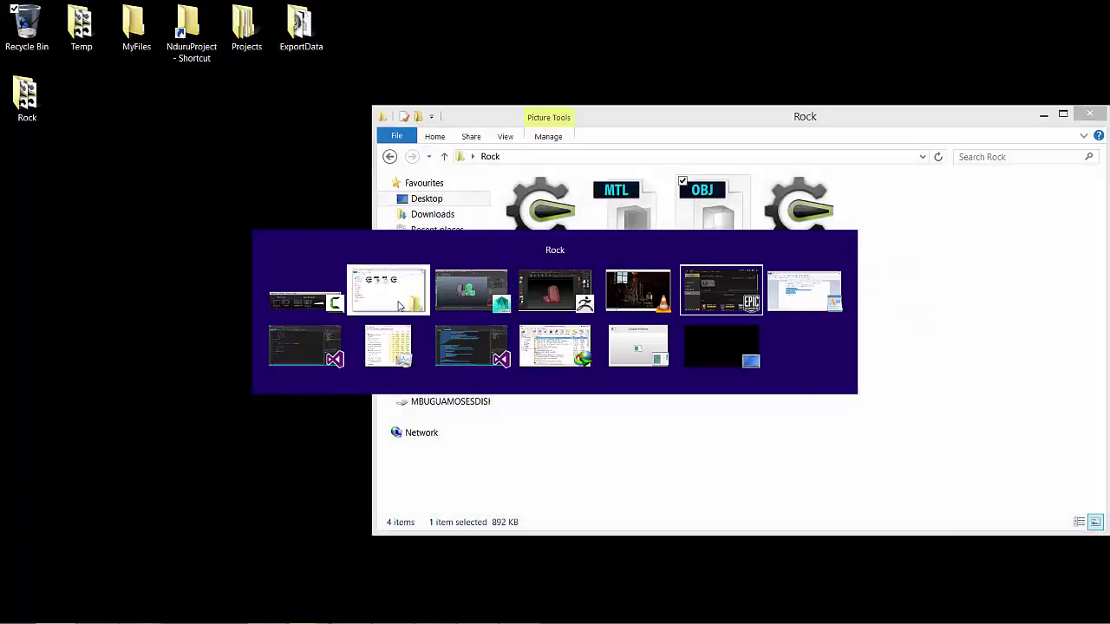
click(399, 305)
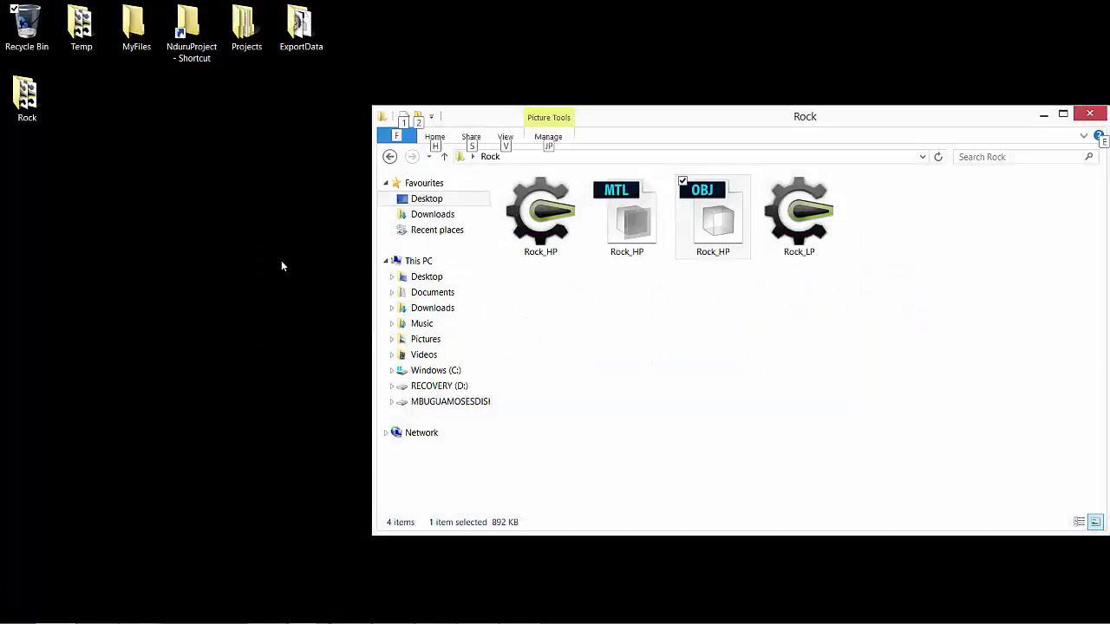
Step: Launch xNormal and move the Rock folder window aside to make room for it
key(super)
click(358, 373)
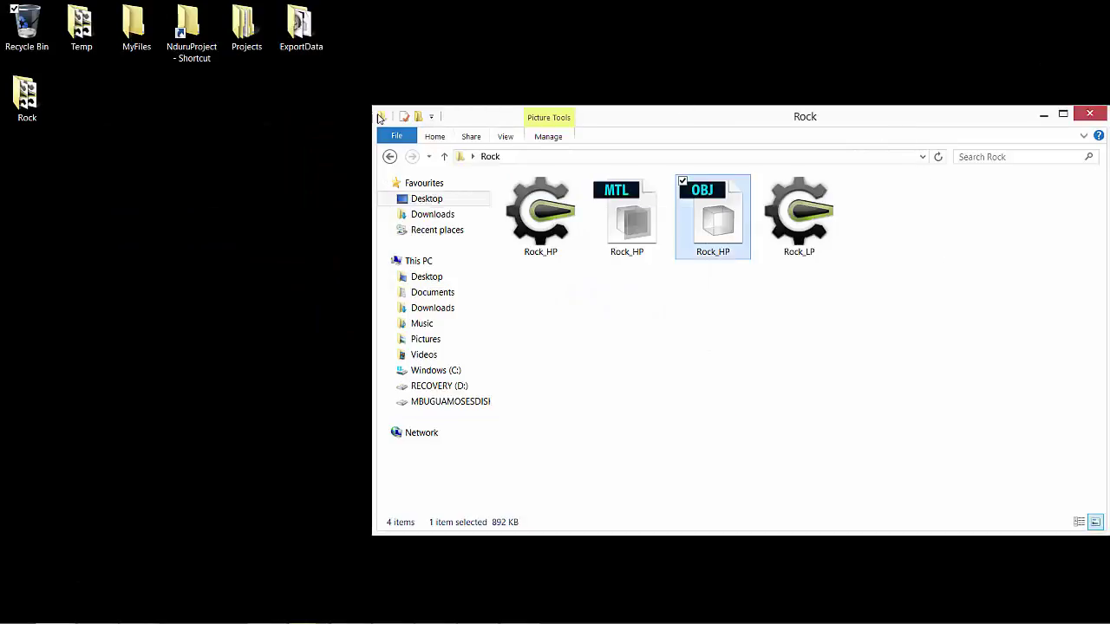
drag(371, 106, 679, 17)
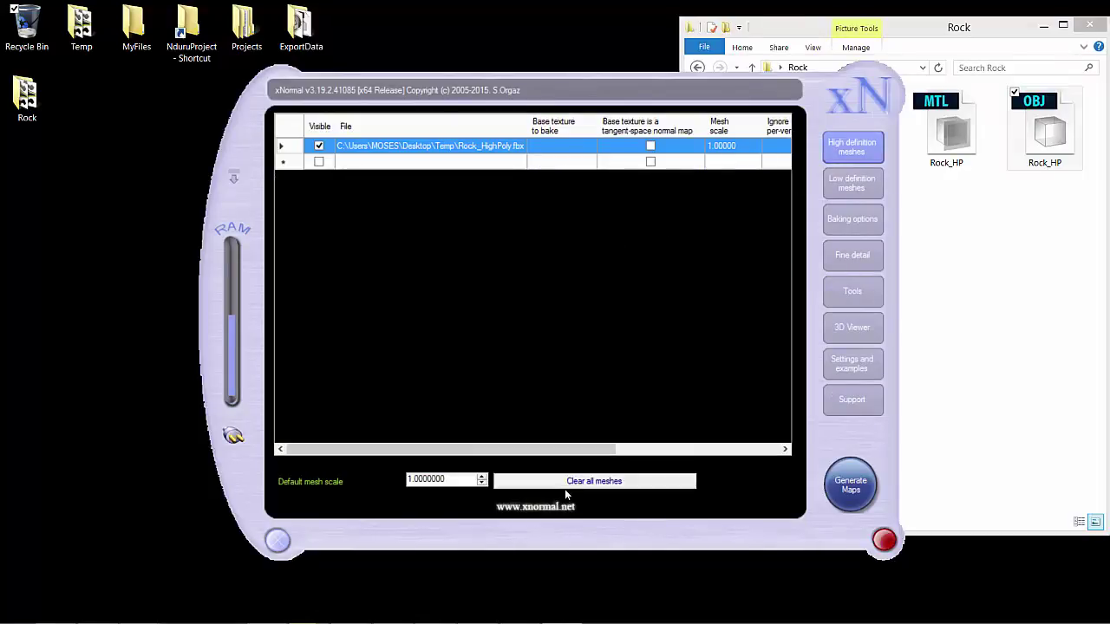
Step: Clear all previously loaded meshes from the high definition and low definition mesh lists in xNormal
click(564, 488)
click(852, 182)
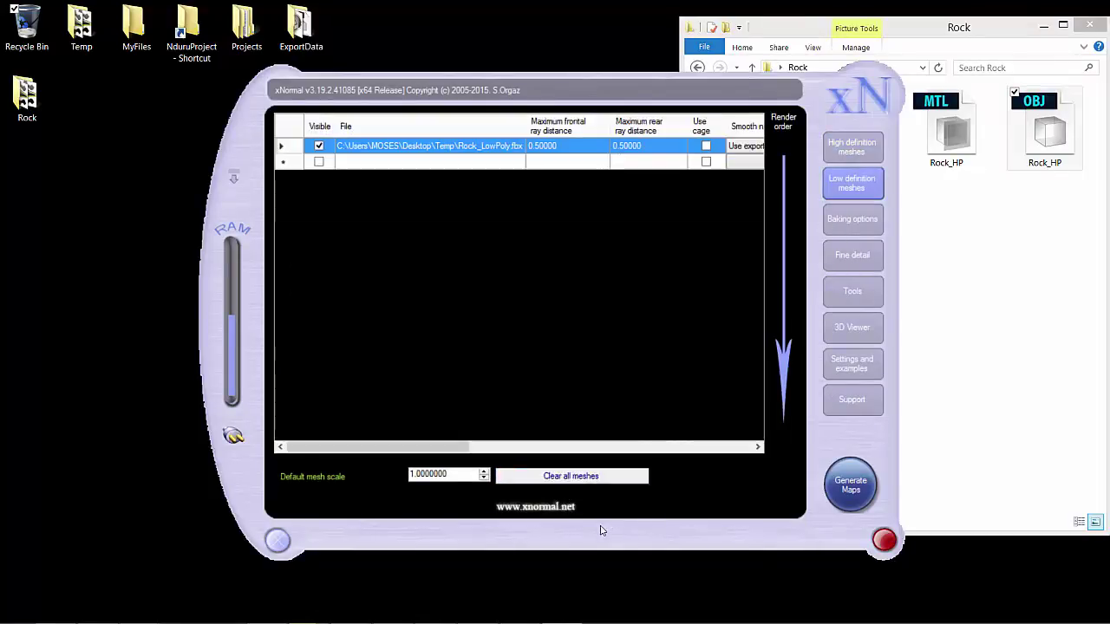
click(624, 475)
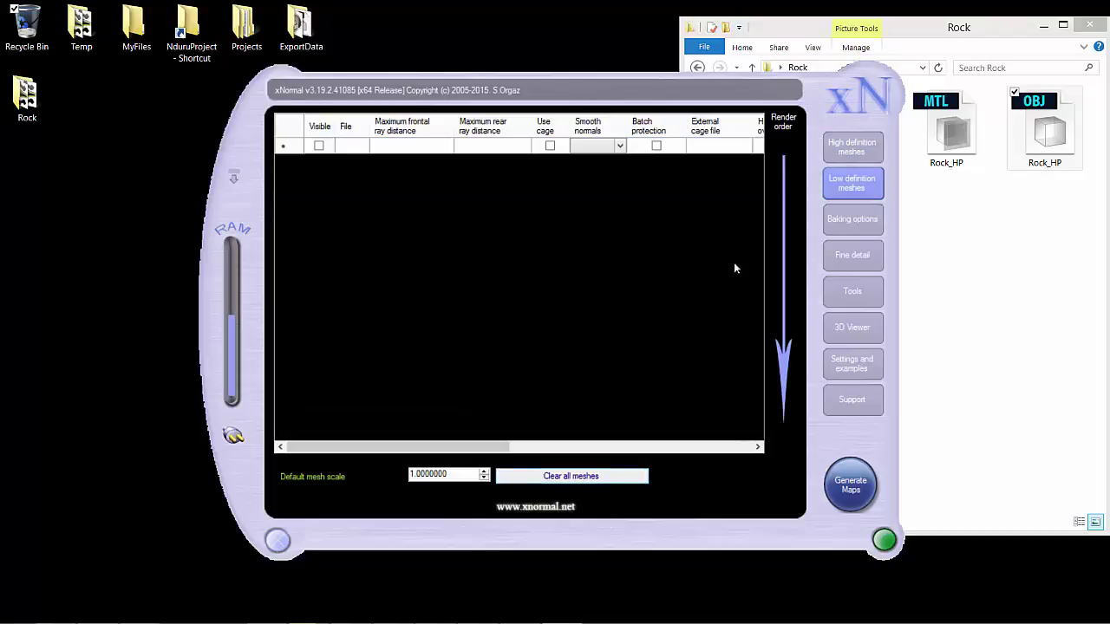
Step: Load Rock_HP.fbx from the Rock folder as the high definition mesh and Rock_LP.fbx as the low definition mesh
click(852, 156)
drag(653, 85, 584, 96)
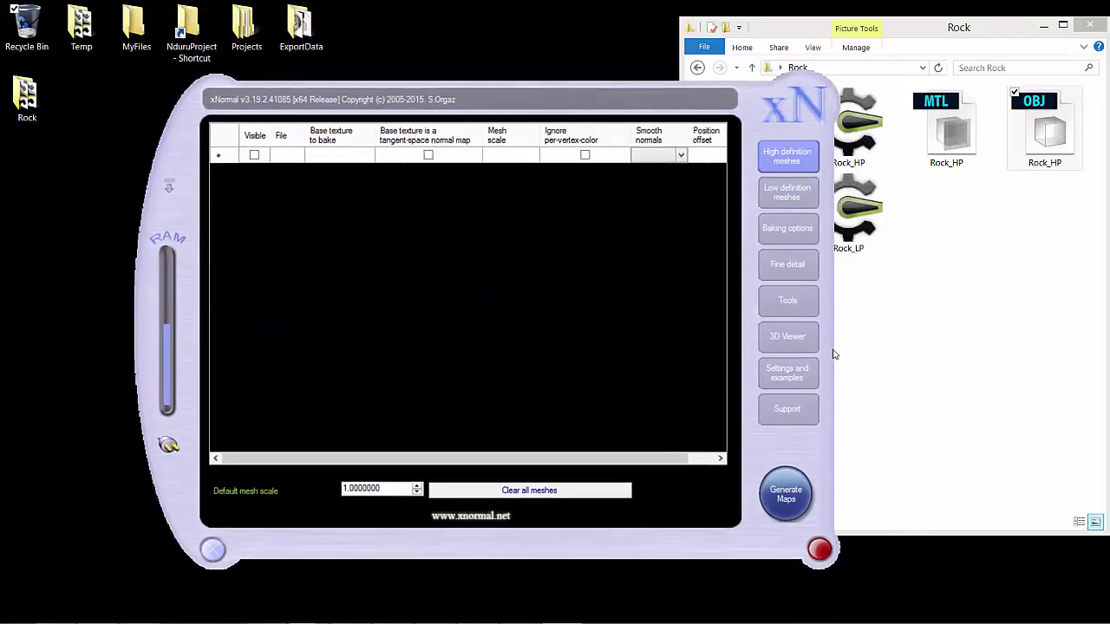
click(1025, 169)
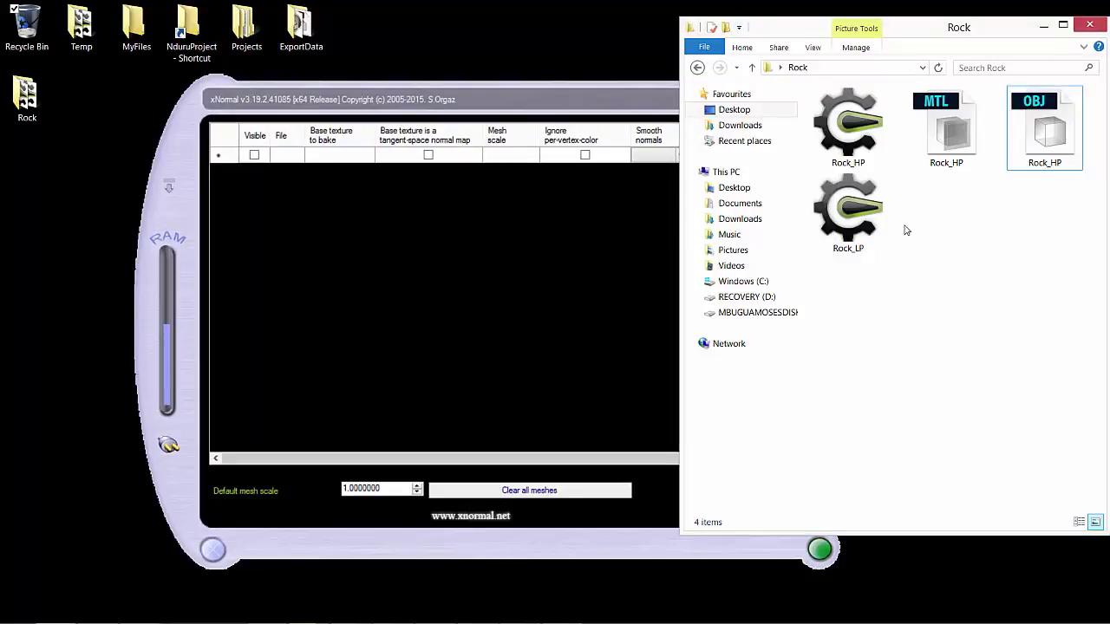
drag(848, 126, 395, 279)
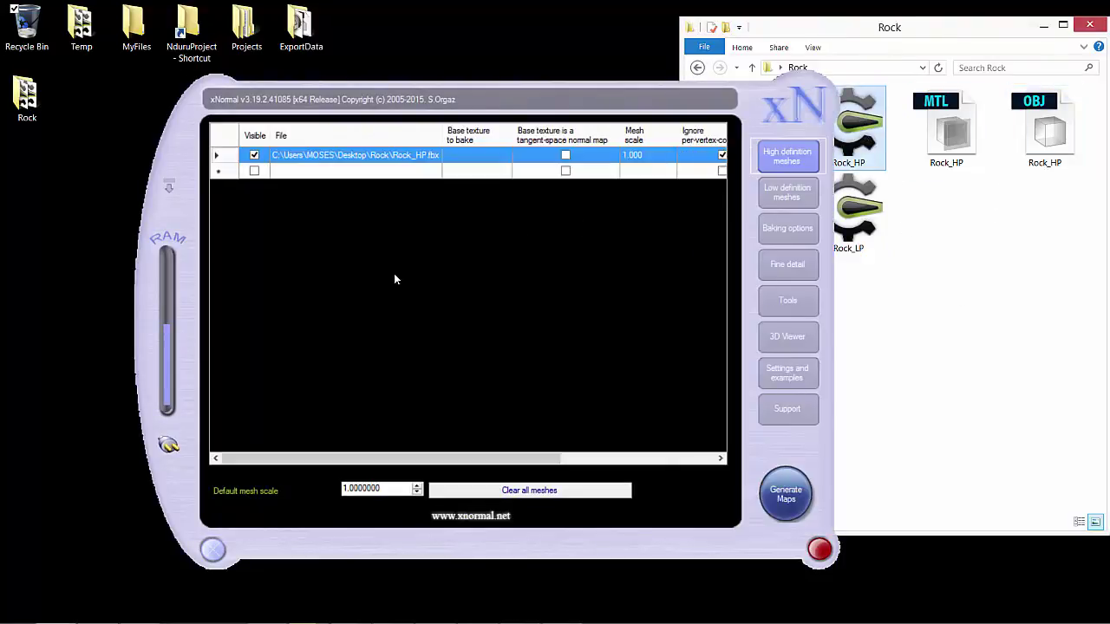
click(807, 193)
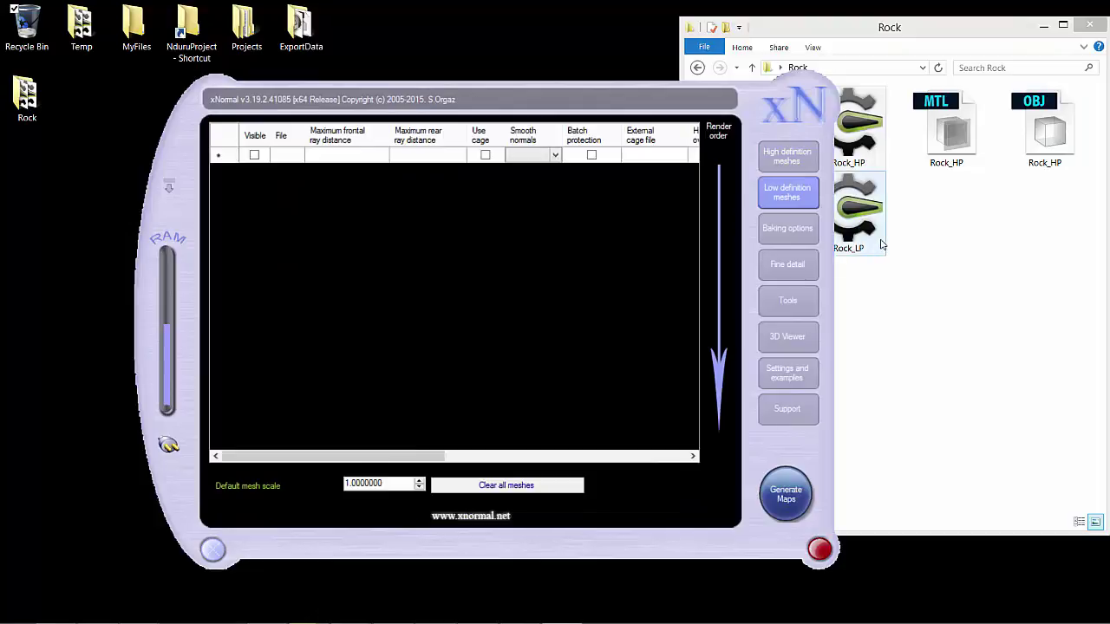
drag(881, 246, 611, 239)
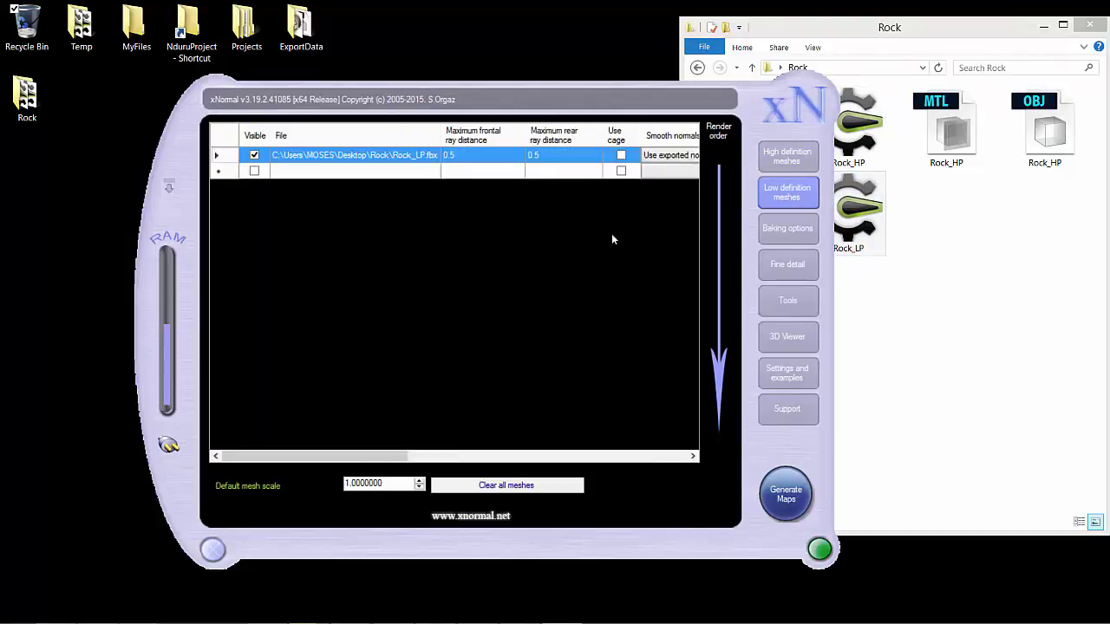
Step: Enable the cavity map alongside the normal map and ambient occlusion in the baking options, and generate the maps
click(786, 234)
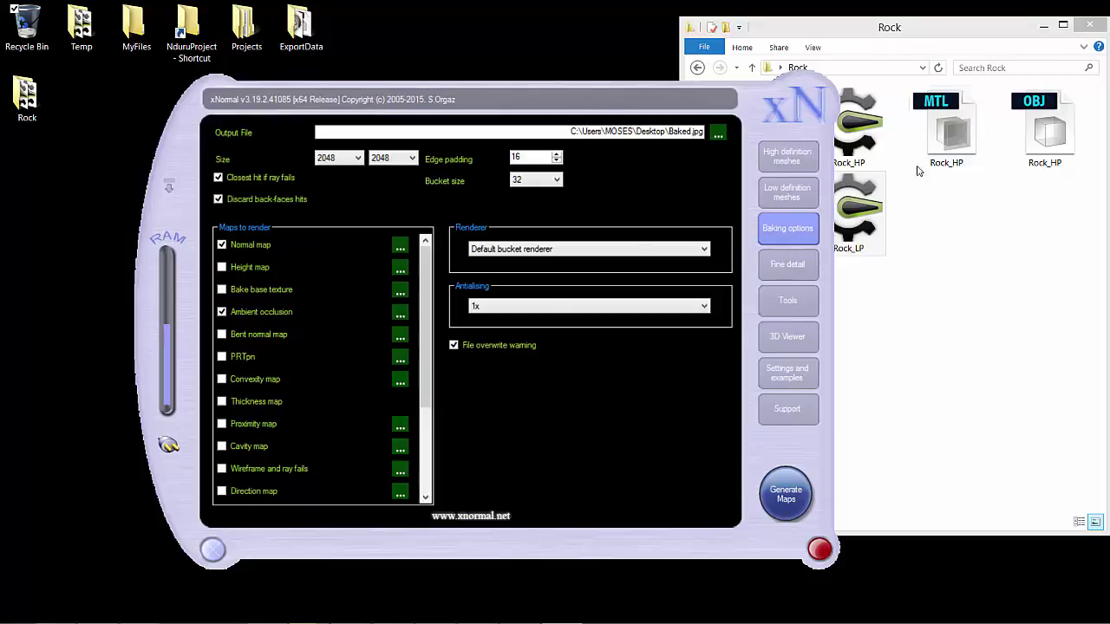
drag(507, 104, 544, 102)
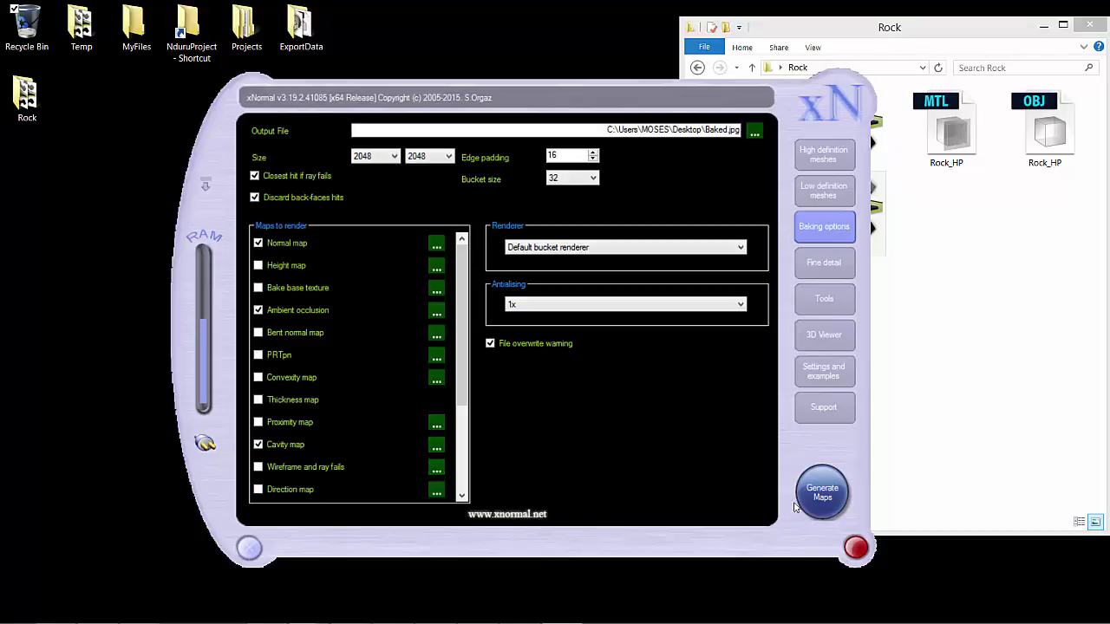
click(820, 496)
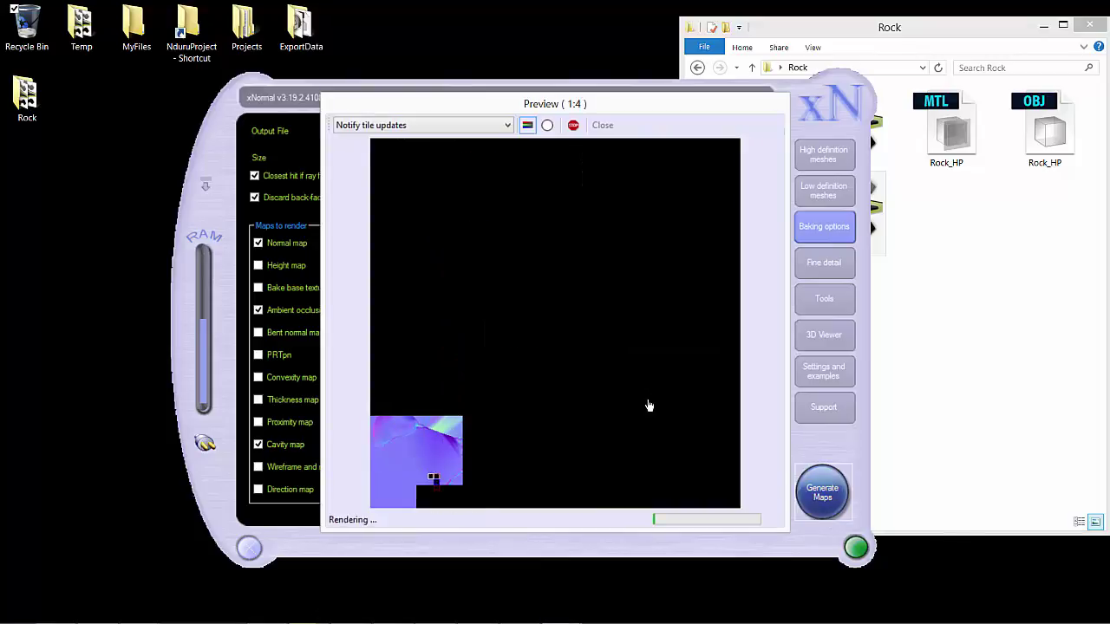
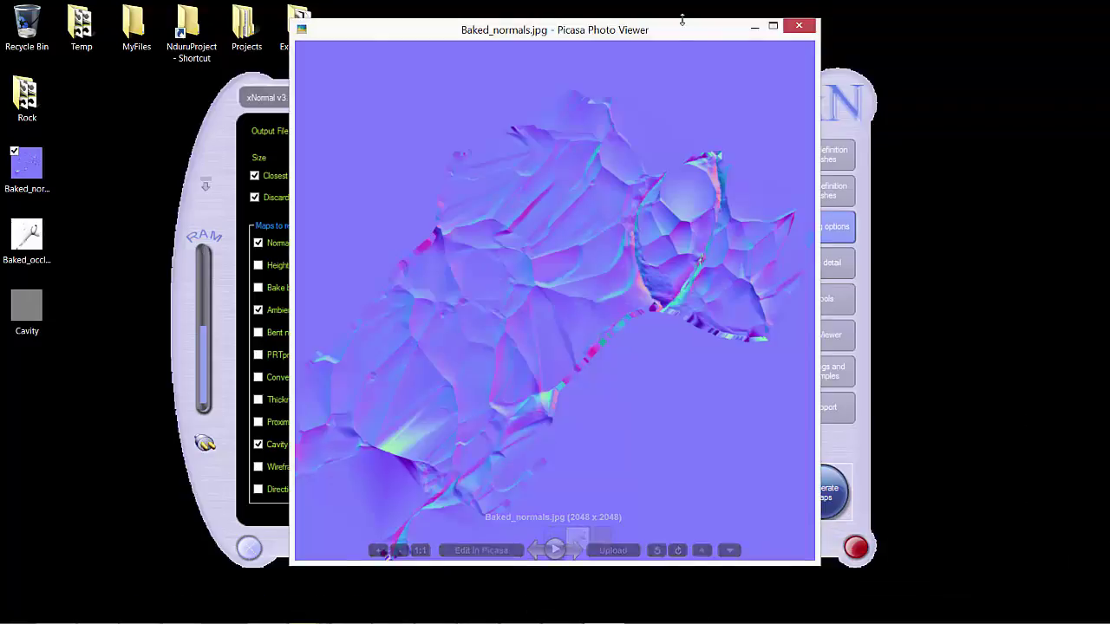
Step: Inspect the baked normal map Baked_normals.jpg in the photo viewer at several zoom levels
drag(682, 26, 712, 26)
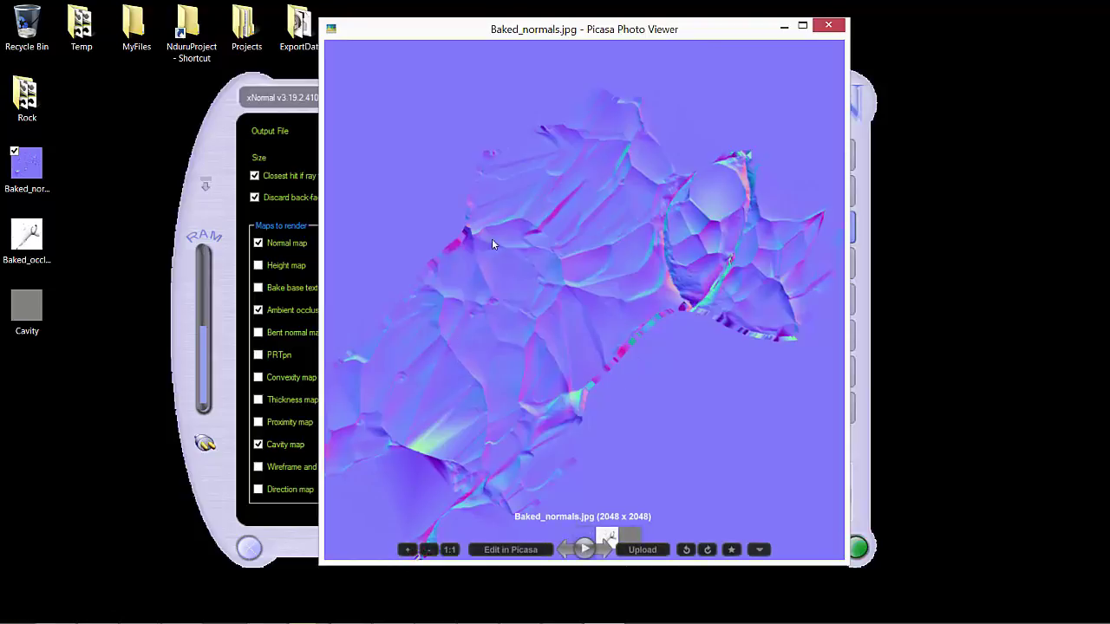
scroll(561, 355, down, 4)
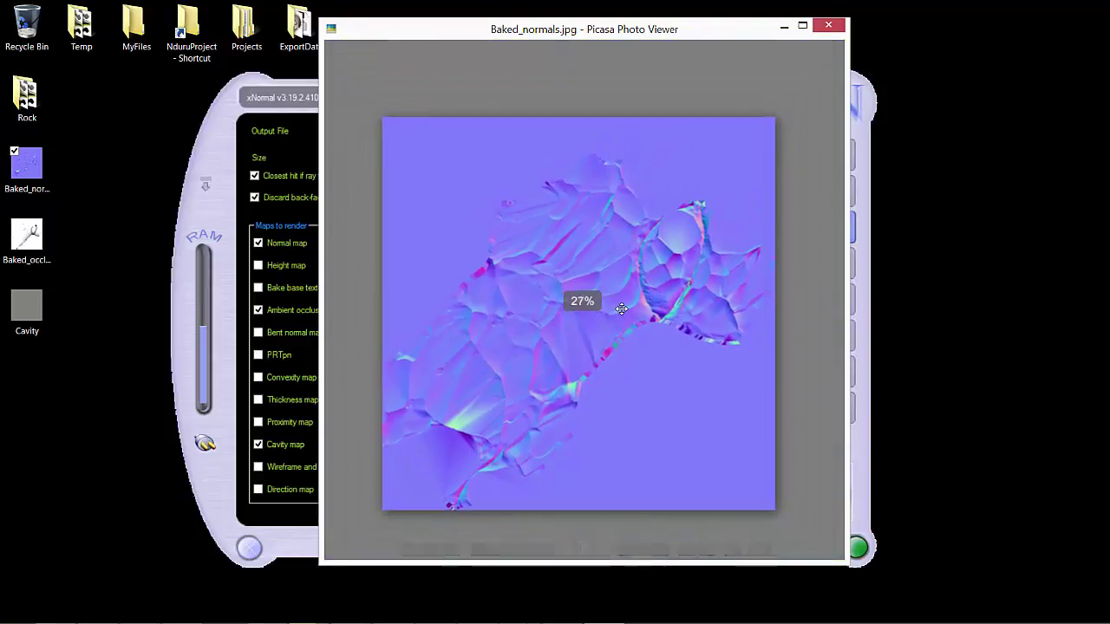
scroll(622, 309, up, 2)
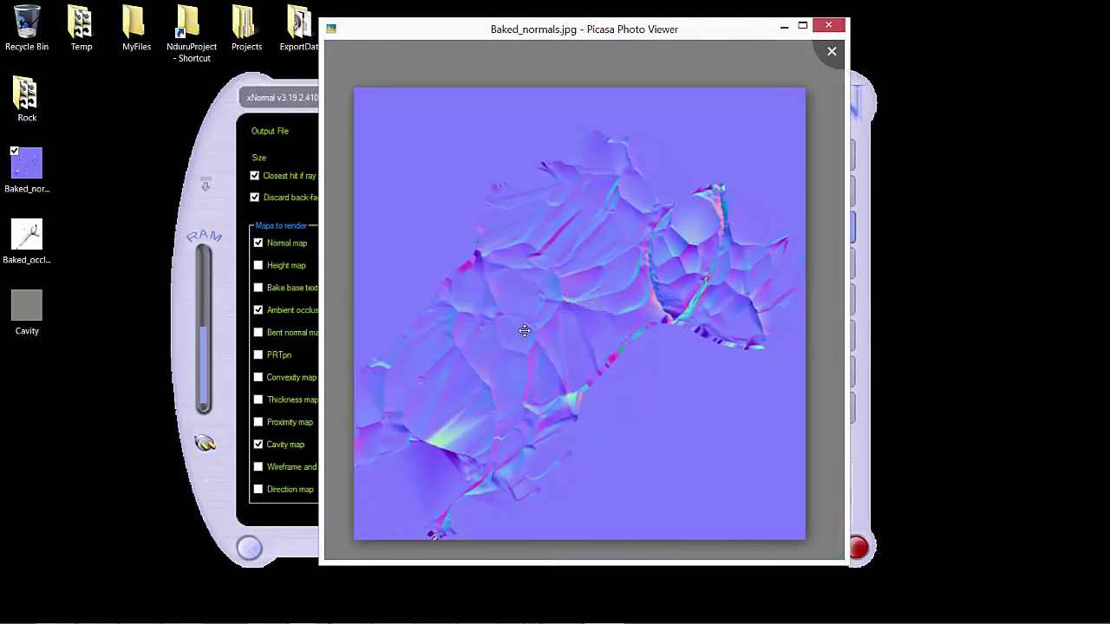
drag(596, 347, 472, 255)
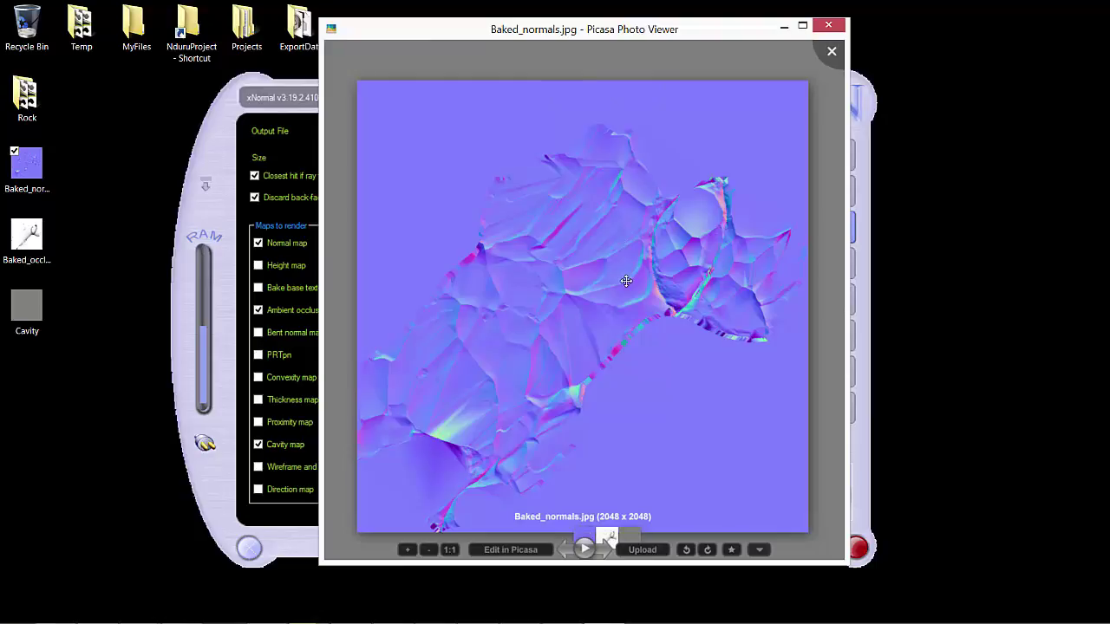
scroll(625, 281, up, 3)
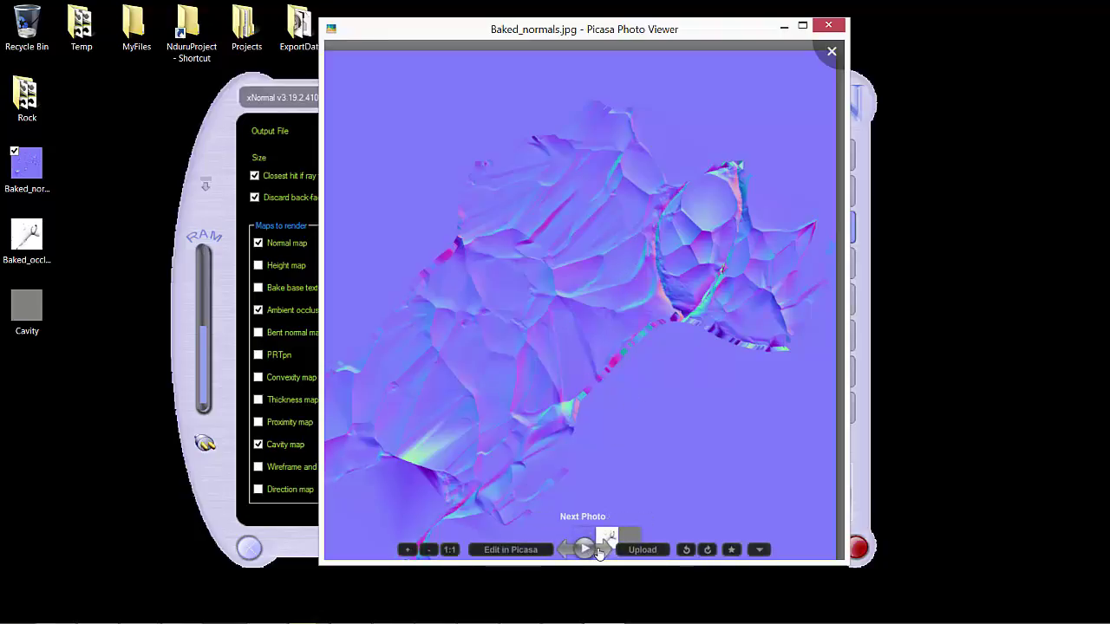
Step: Inspect the baked maps Baked_occlusion.jpg and Cavity.jpg in the photo viewer, zoomed out to the whole image, and close the viewer
key(Right)
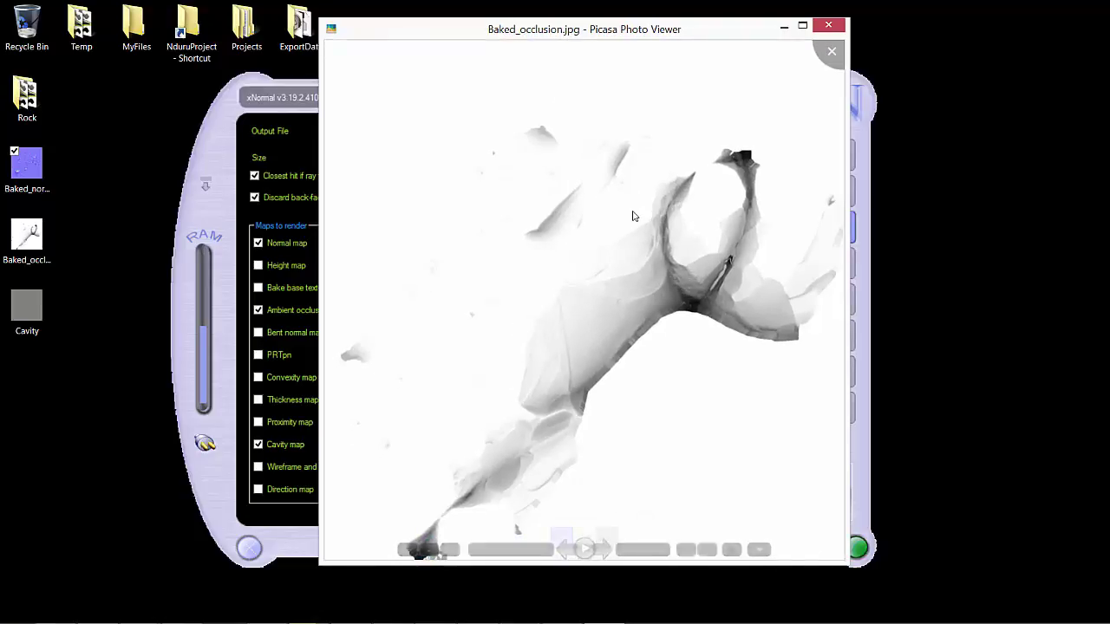
scroll(633, 215, down, 2)
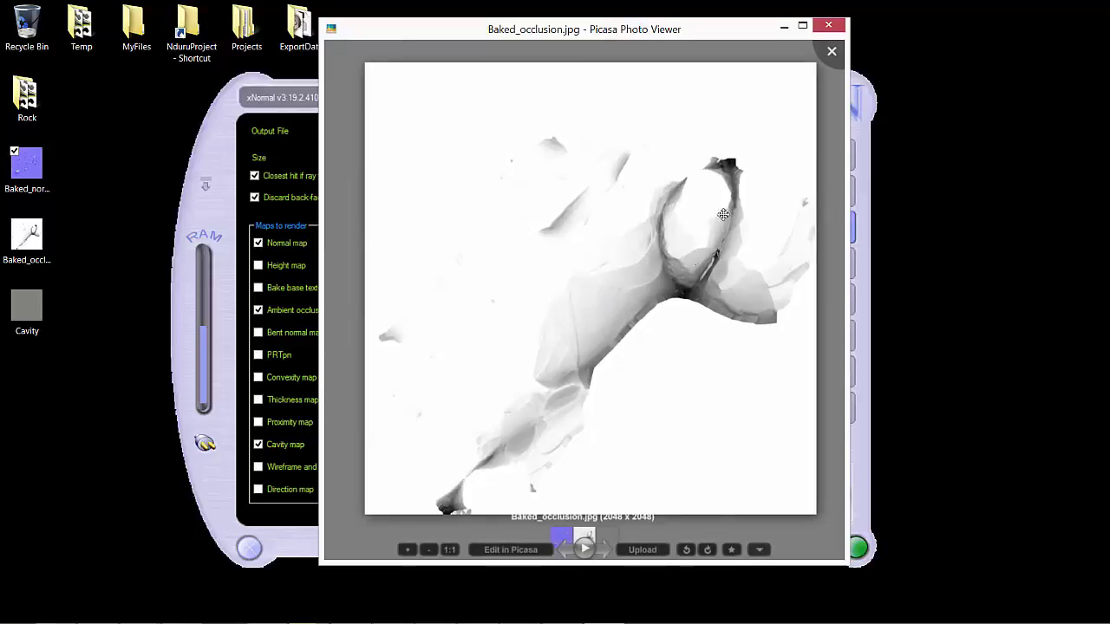
click(603, 552)
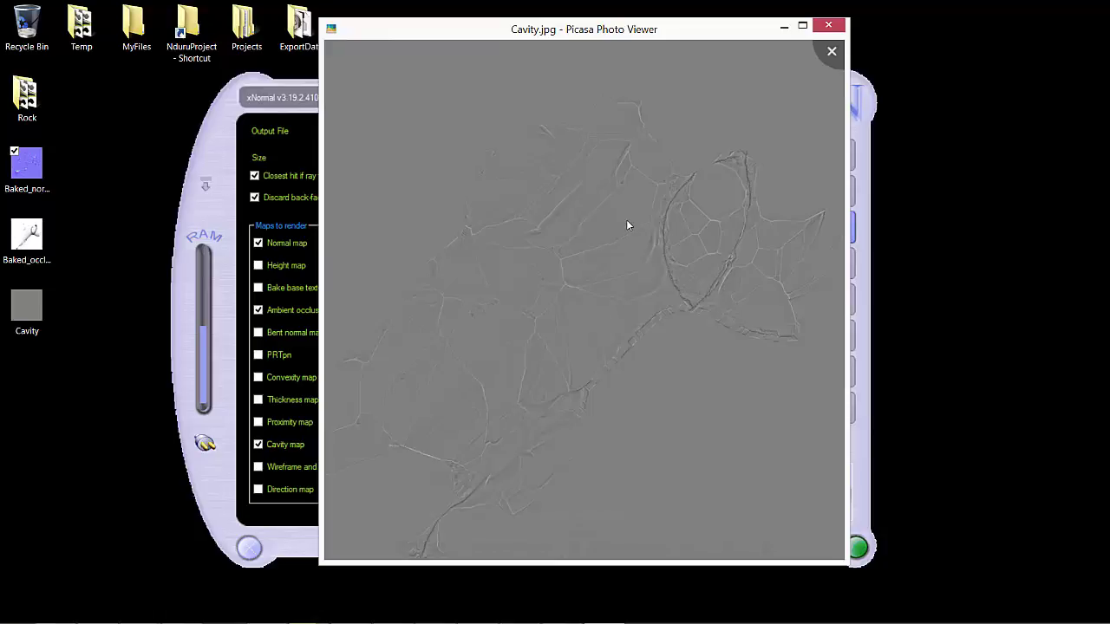
scroll(626, 220, down, 2)
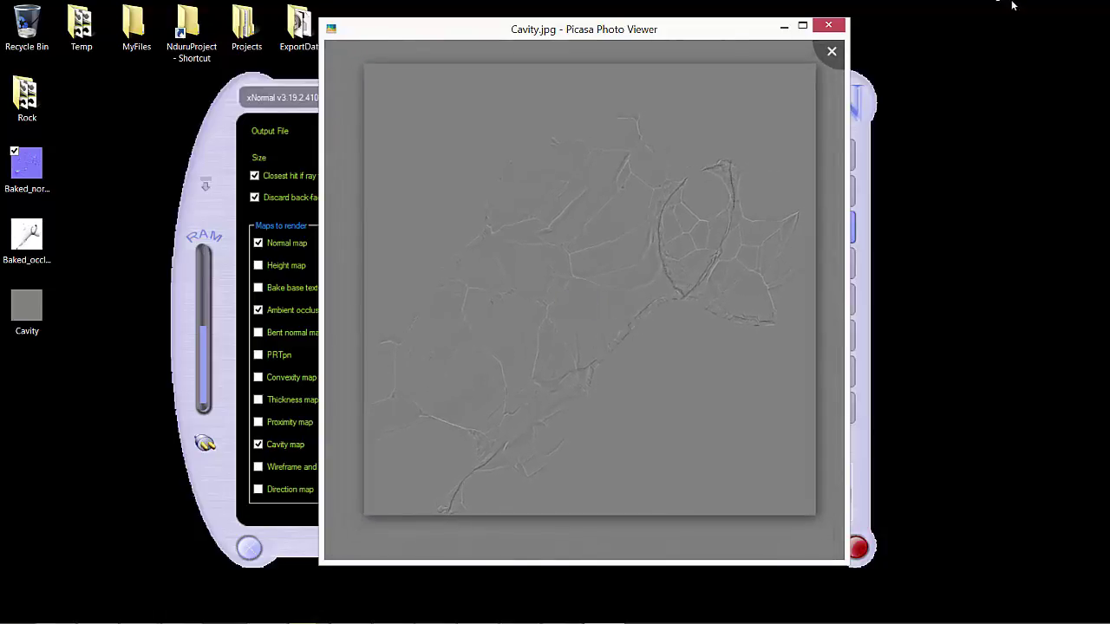
click(838, 27)
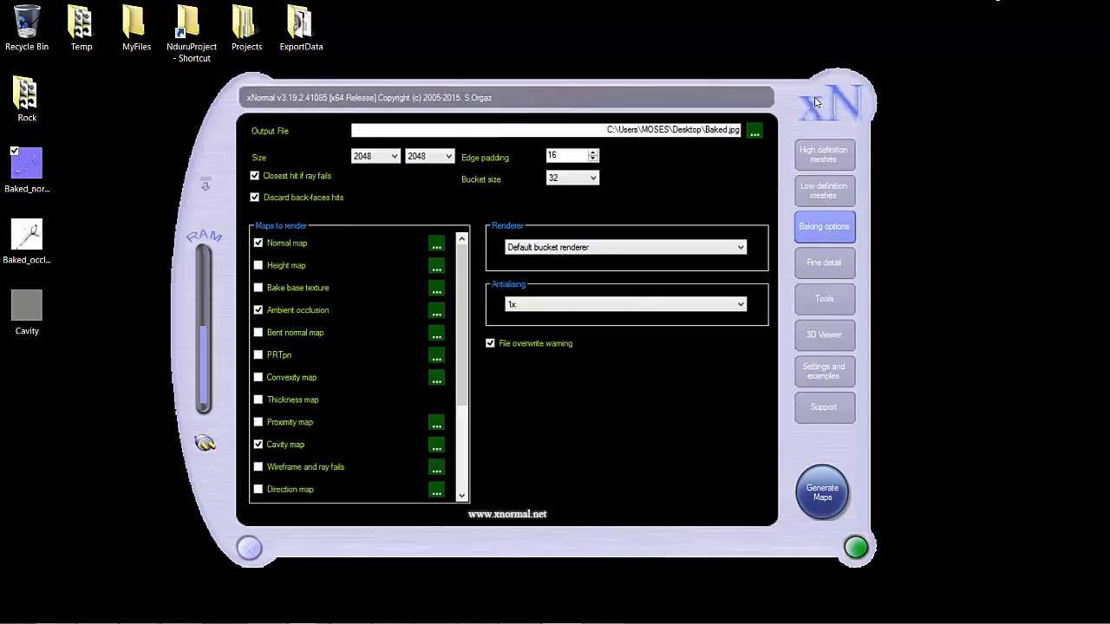
Step: Leave xNormal and launch Marmoset Toolbag to preview the baked rock maps
click(49, 179)
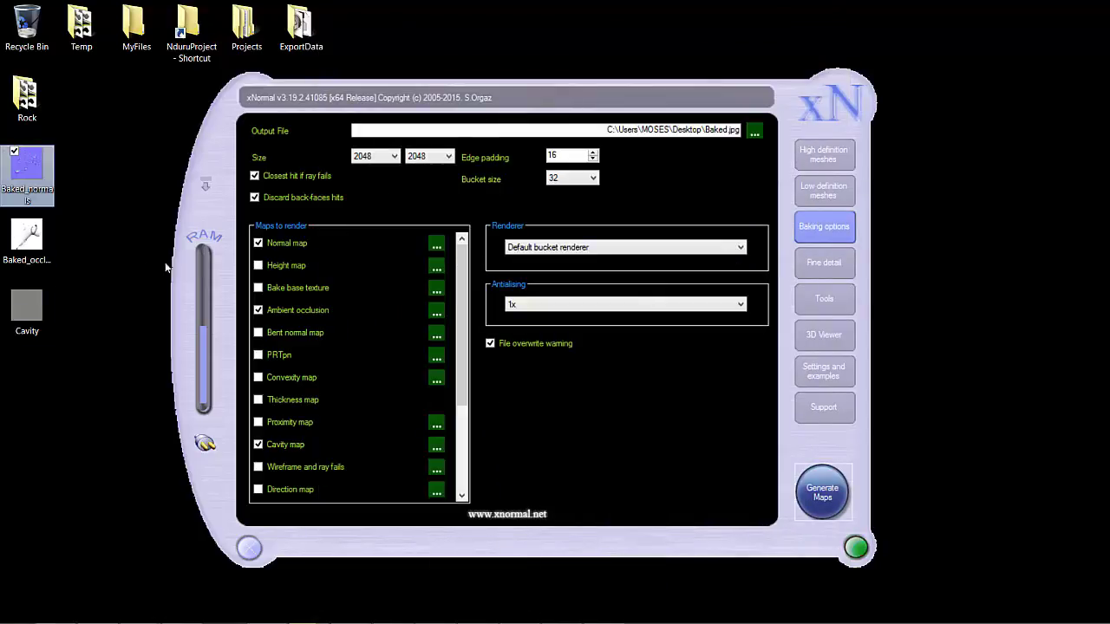
click(87, 154)
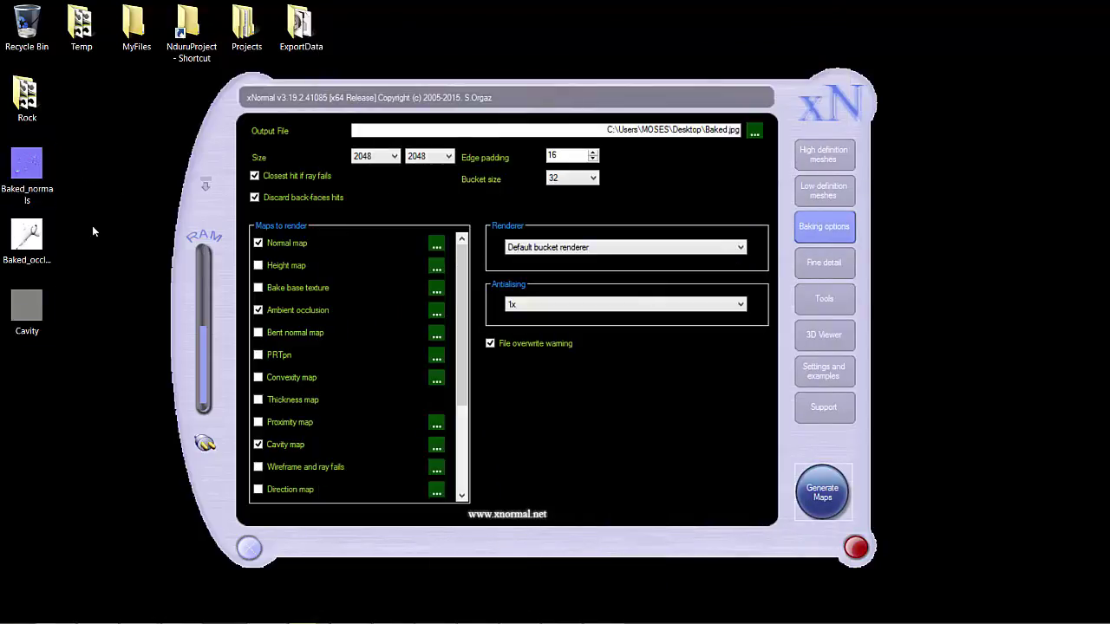
click(9, 615)
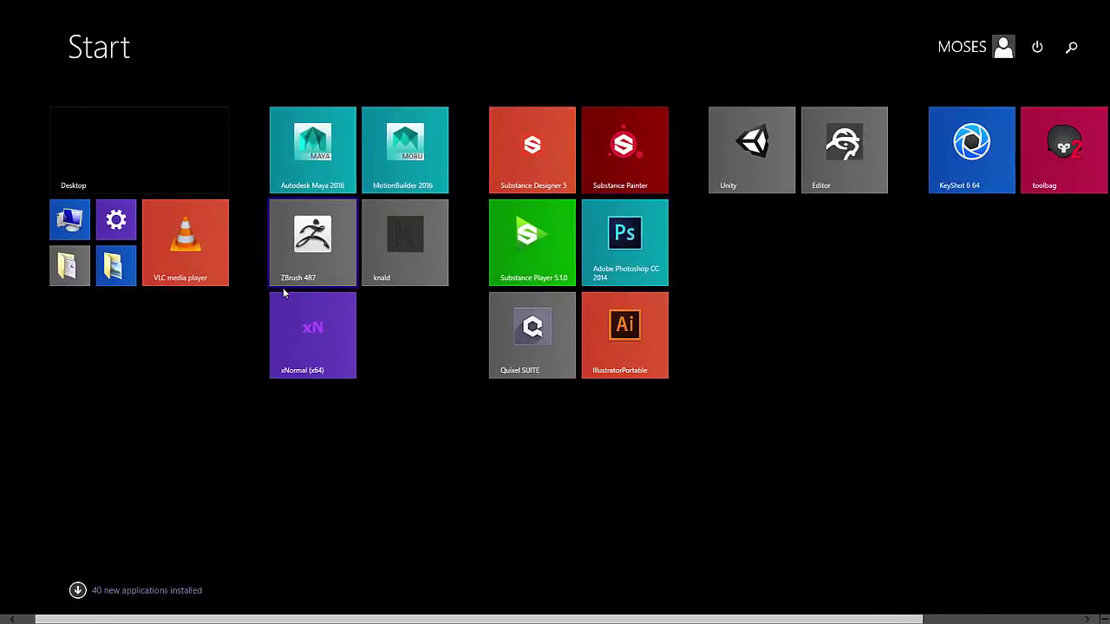
click(864, 179)
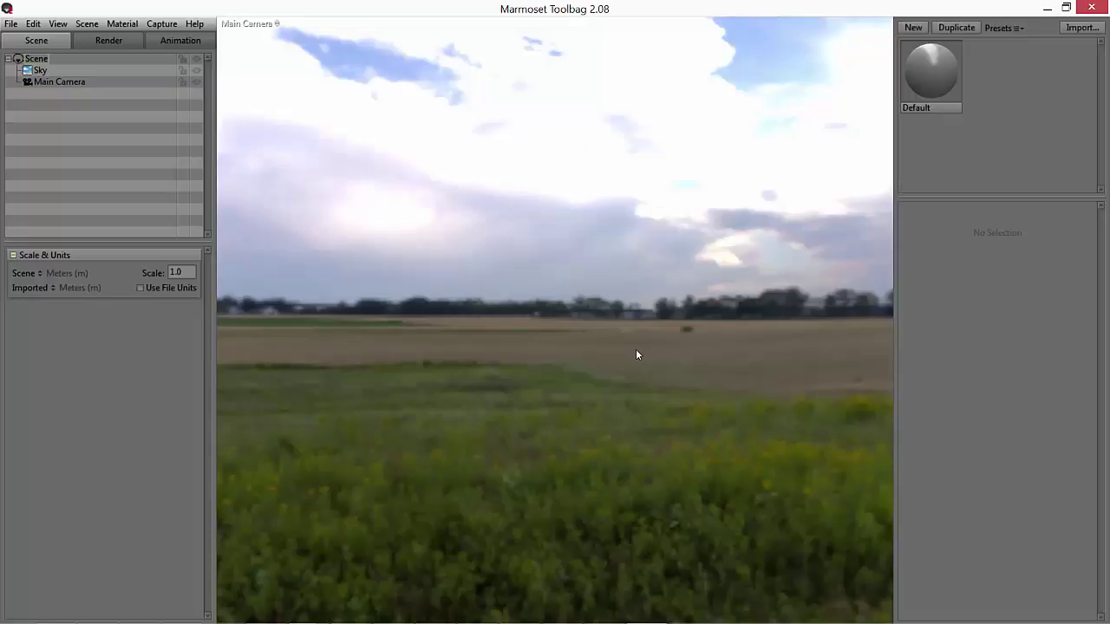
Step: Light the scene with the Castle Sunset sky preset and reduce the backdrop brightness to 0.0
drag(662, 338, 544, 379)
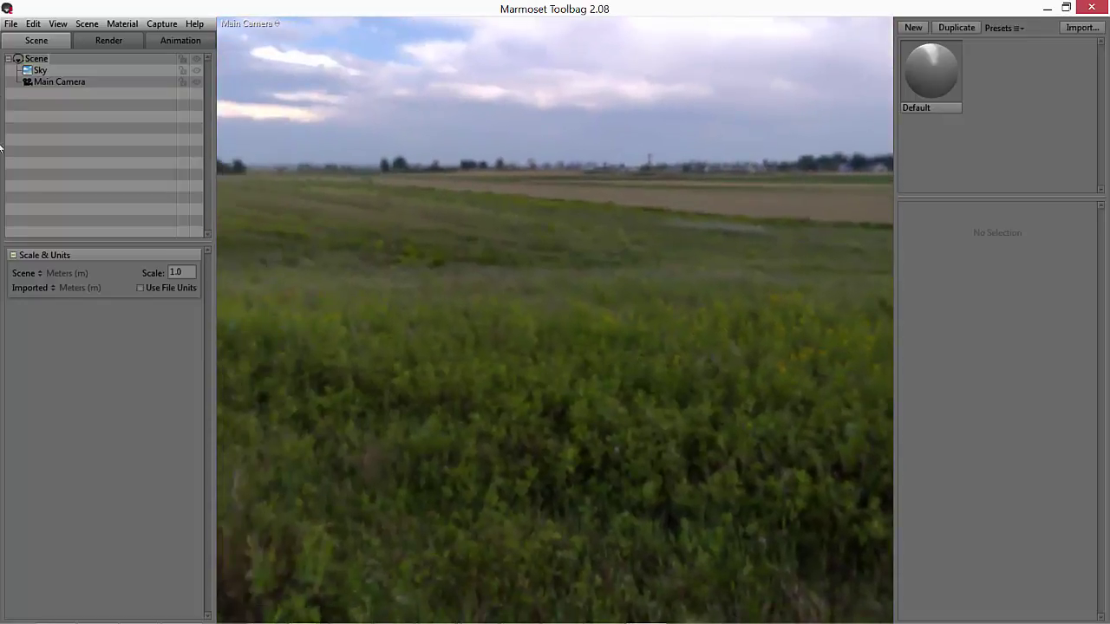
click(39, 71)
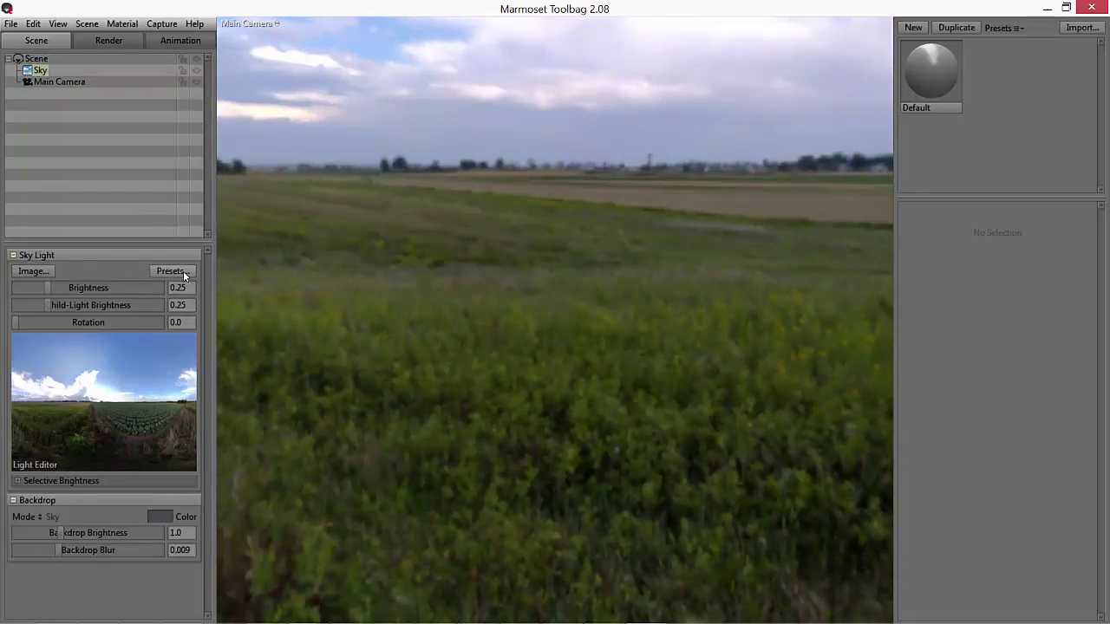
click(460, 394)
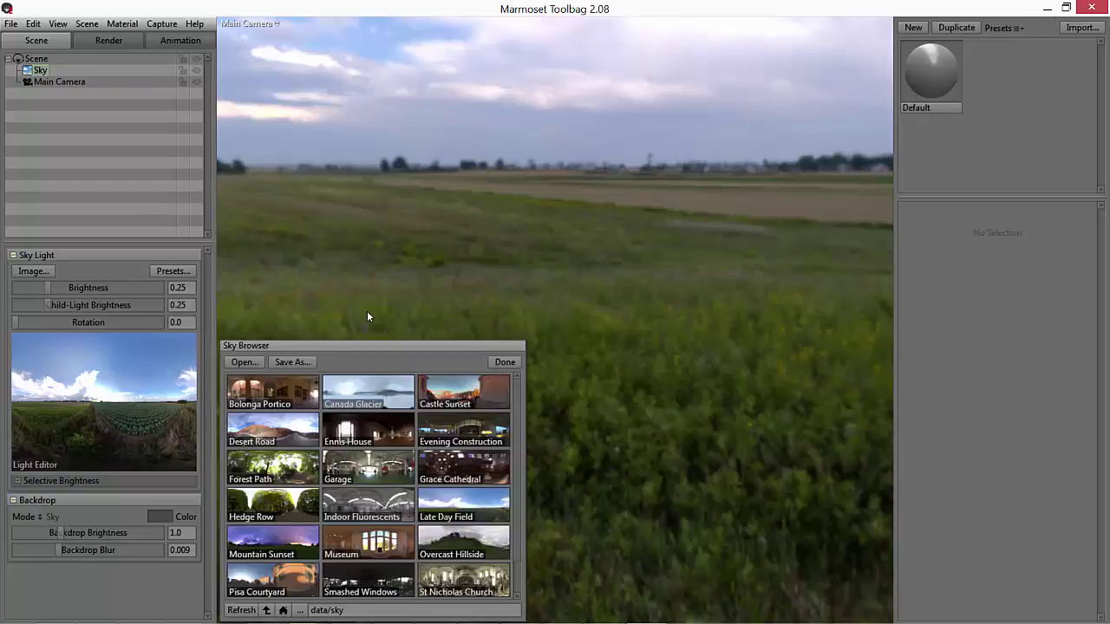
click(504, 363)
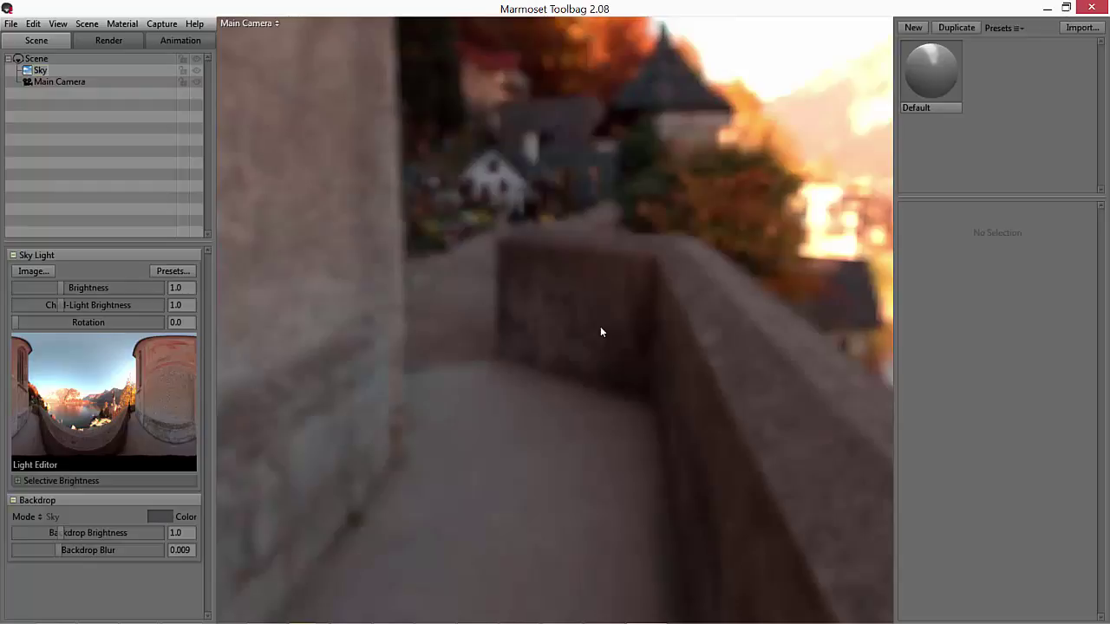
drag(681, 359, 620, 412)
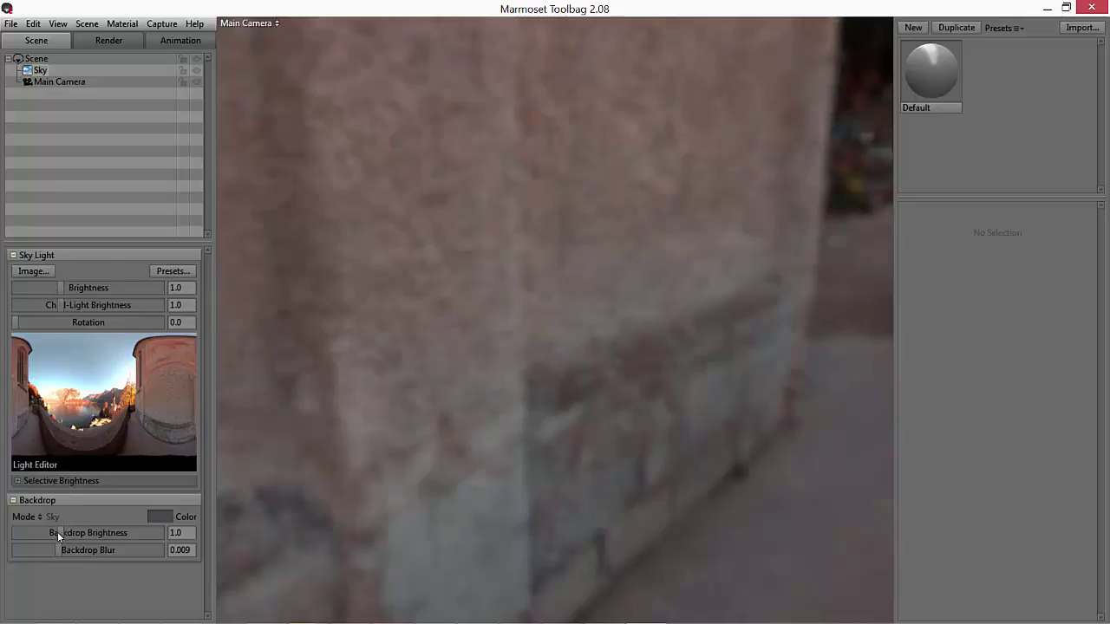
drag(58, 532, 10, 532)
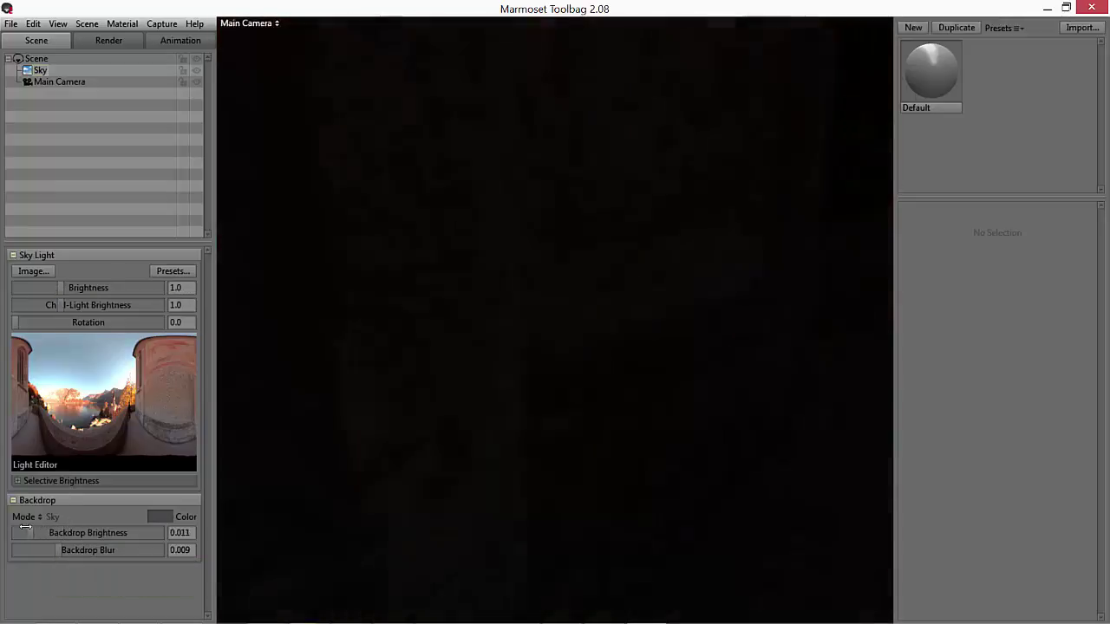
Step: Import the Rock_LowPoly model from the Temp folder into the scene and view it from different sides
click(12, 24)
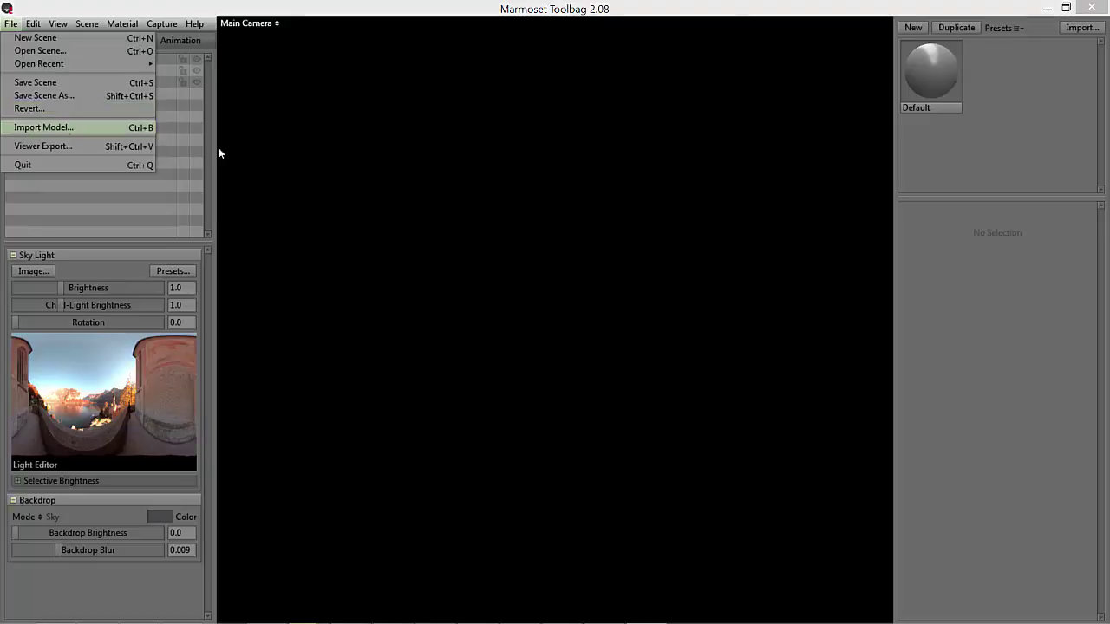
key(Return)
click(364, 232)
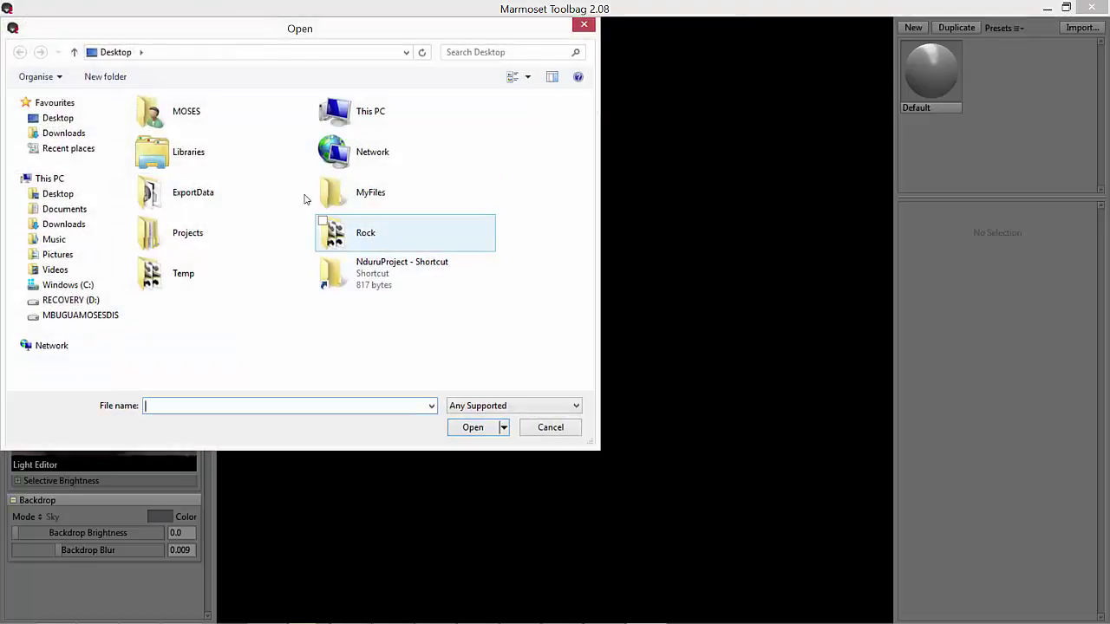
double_click(203, 272)
click(401, 224)
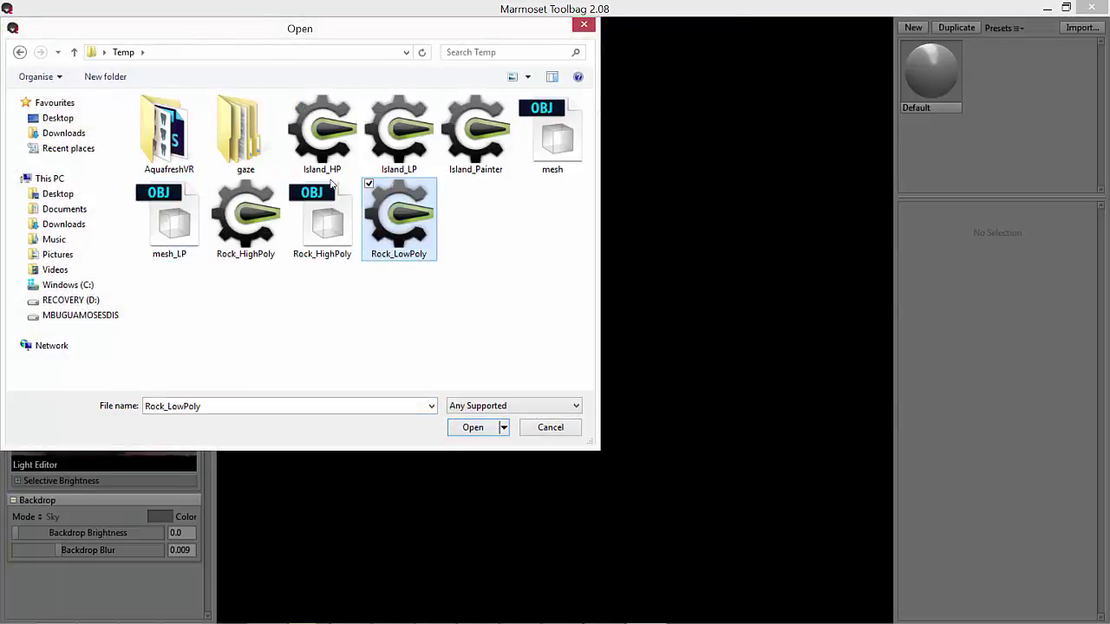
key(Return)
drag(680, 338, 656, 390)
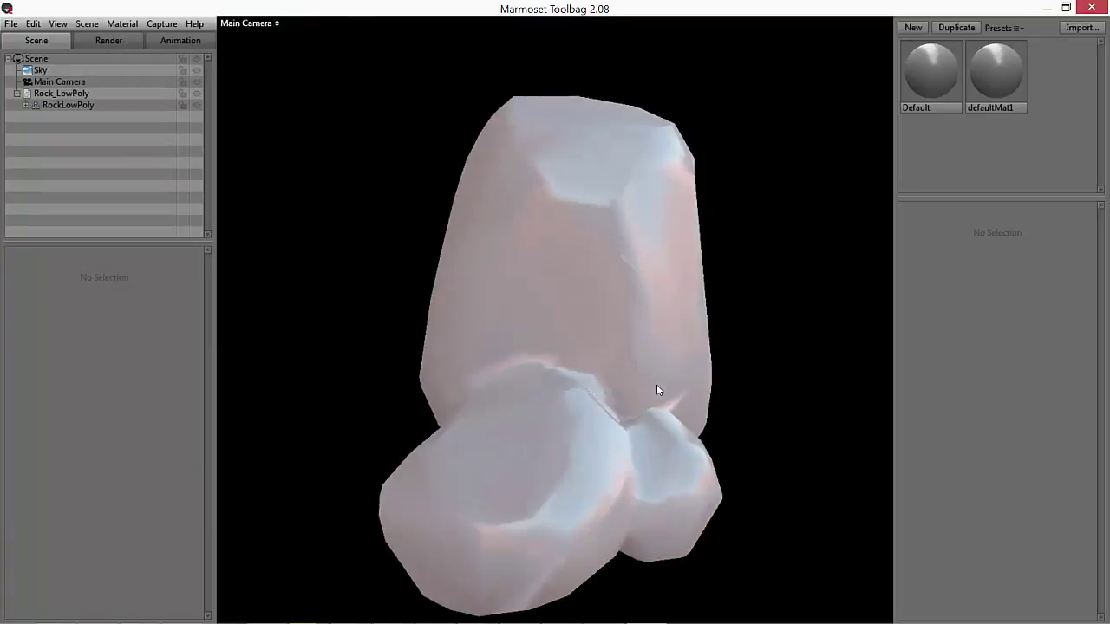
click(681, 324)
scroll(565, 254, down, 3)
click(589, 233)
drag(589, 233, 676, 242)
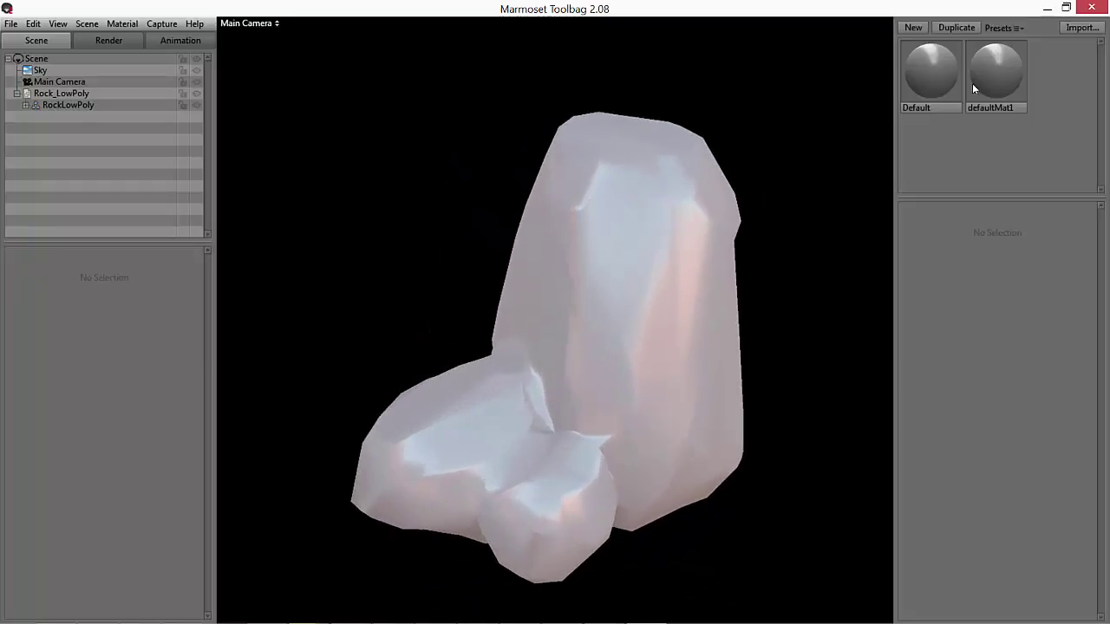
Step: Assign Baked_normals.jpg from the Desktop as the normal map of the defaultMat1 material and check it on the rock
click(996, 82)
click(919, 255)
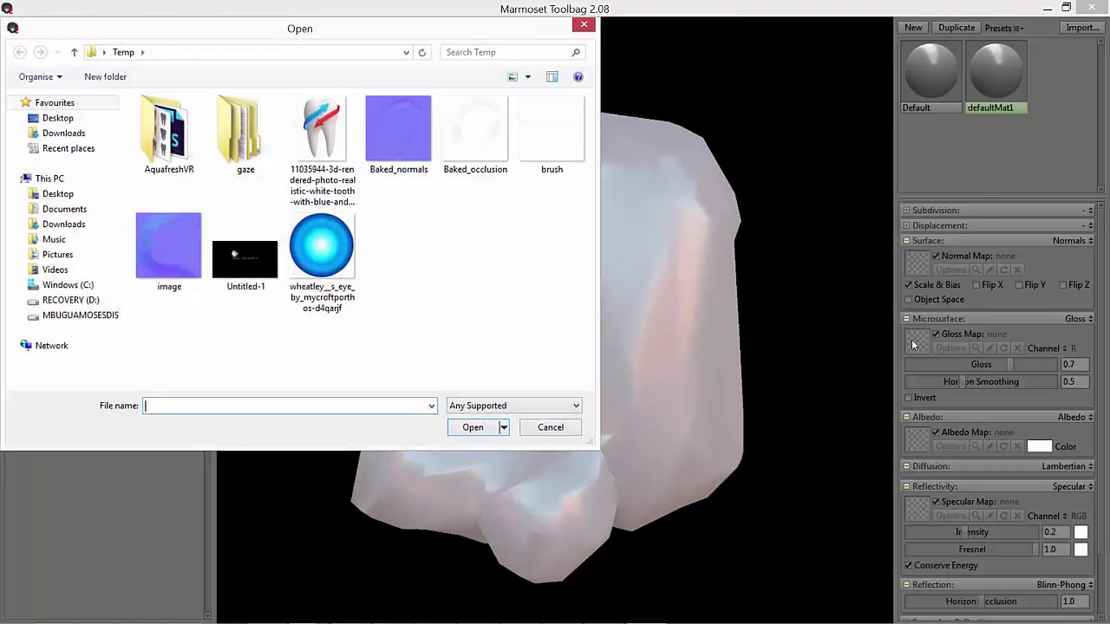
click(59, 118)
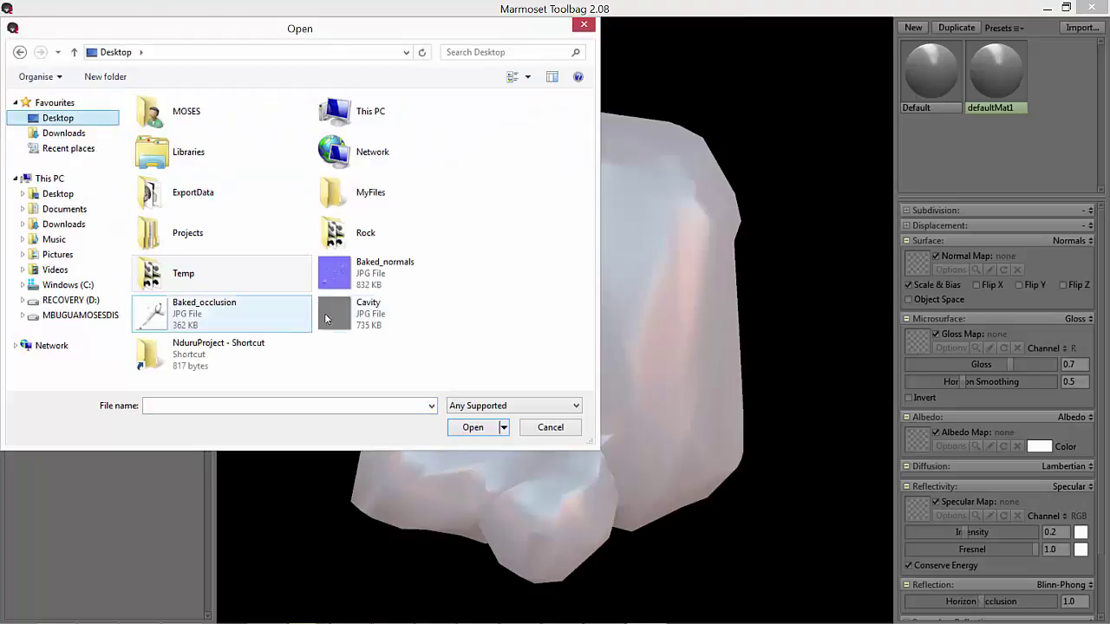
double_click(372, 269)
drag(523, 323, 228, 278)
drag(386, 287, 563, 277)
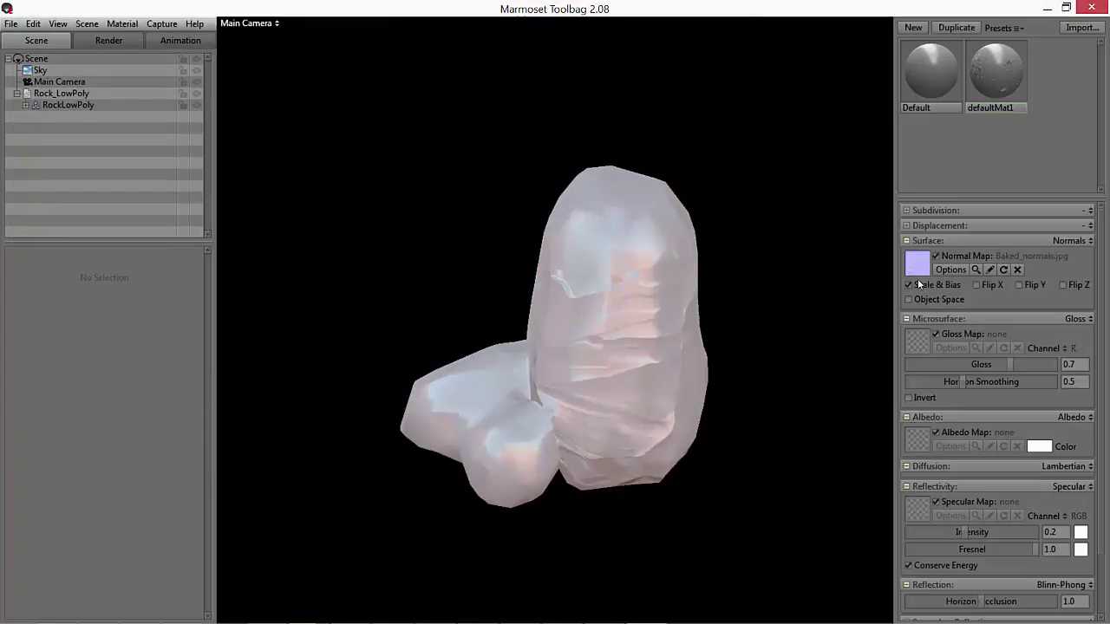
Step: Load Baked_normals.jpg from the Desktop into the normal map of defaultMat1 again and recheck the rock's surface
click(917, 263)
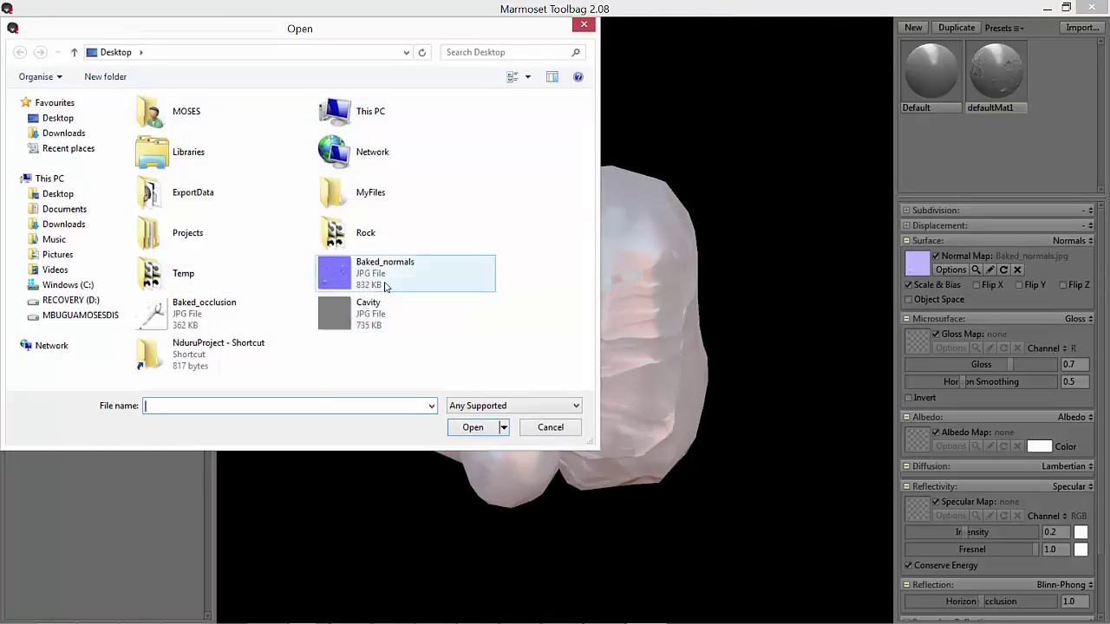
click(384, 285)
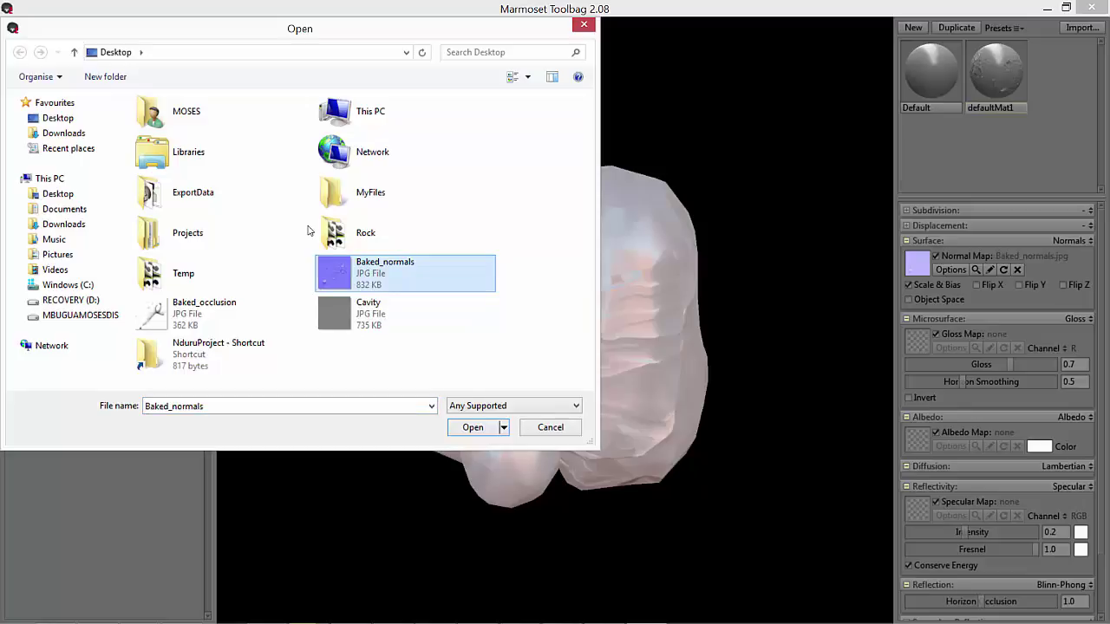
key(Return)
drag(525, 396, 599, 385)
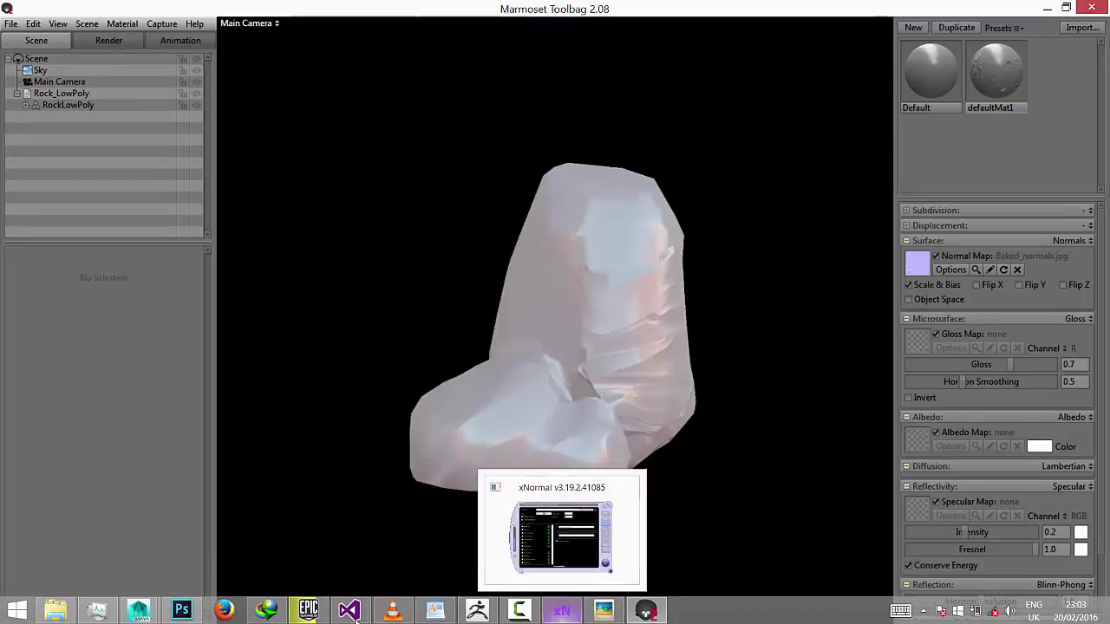
mouse_move(476, 612)
click(518, 612)
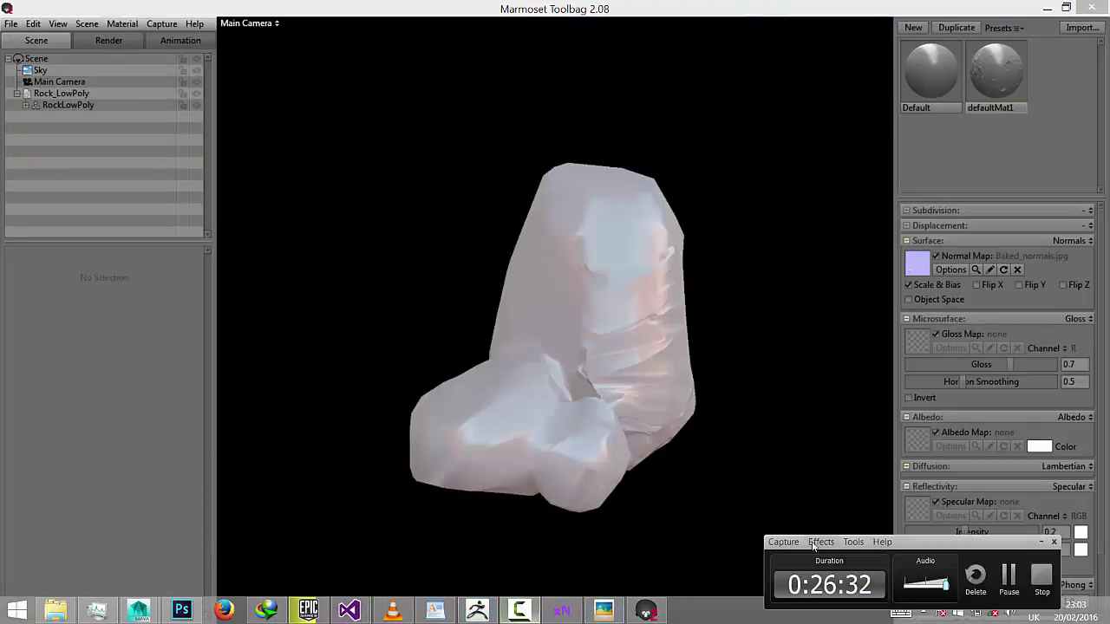
click(1008, 577)
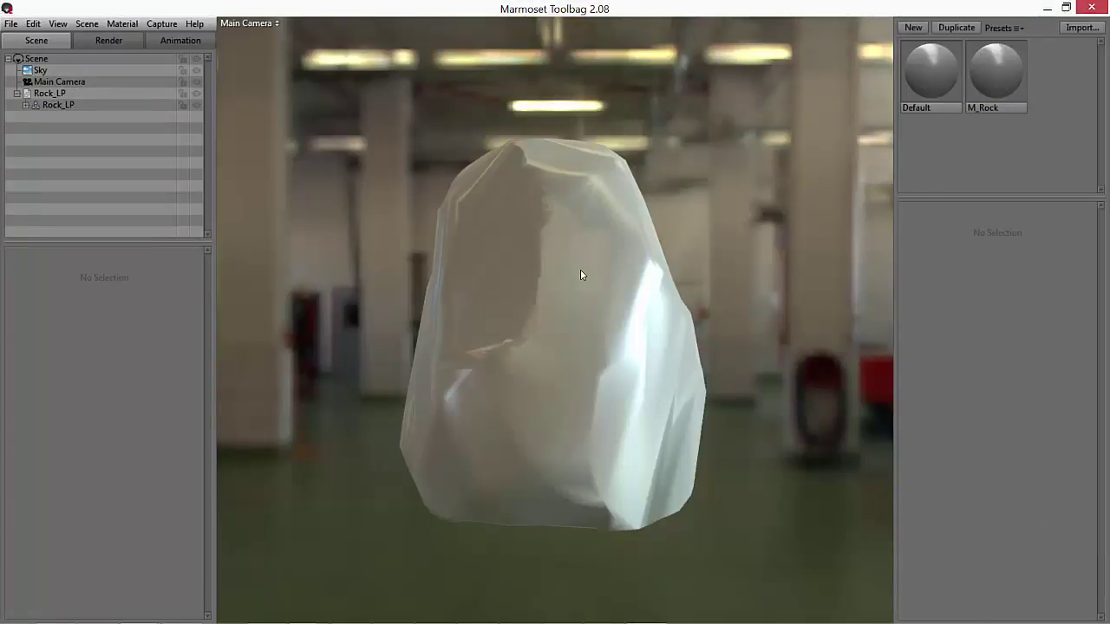
Step: Light the Rock_LP scene with the Museum sky preset and change the backdrop mode to Color
drag(580, 271, 397, 247)
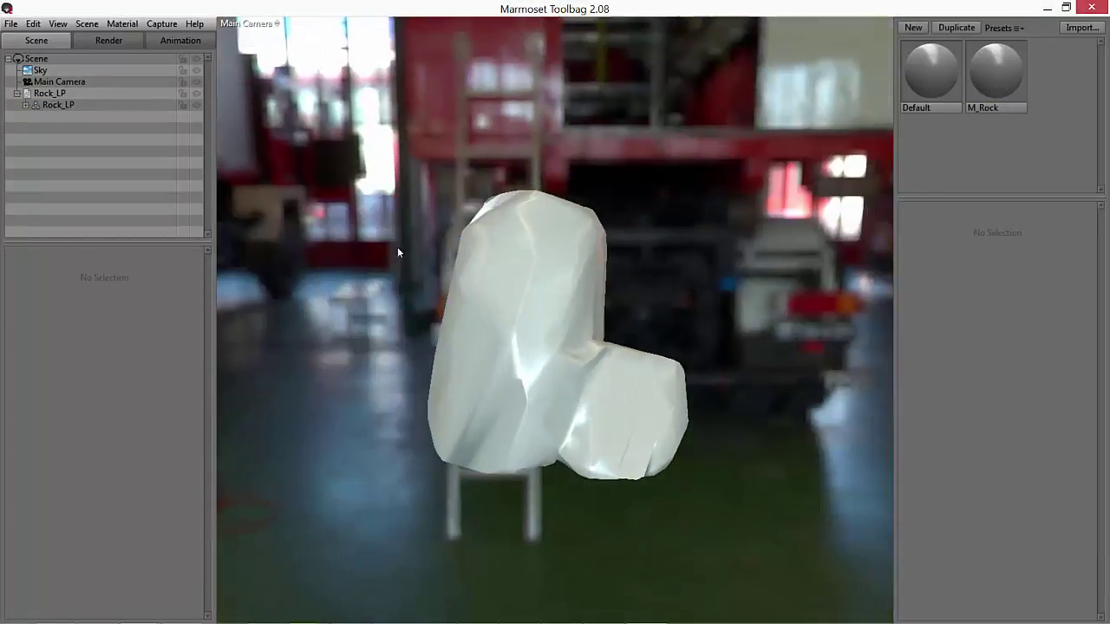
scroll(401, 243, up, 3)
click(40, 70)
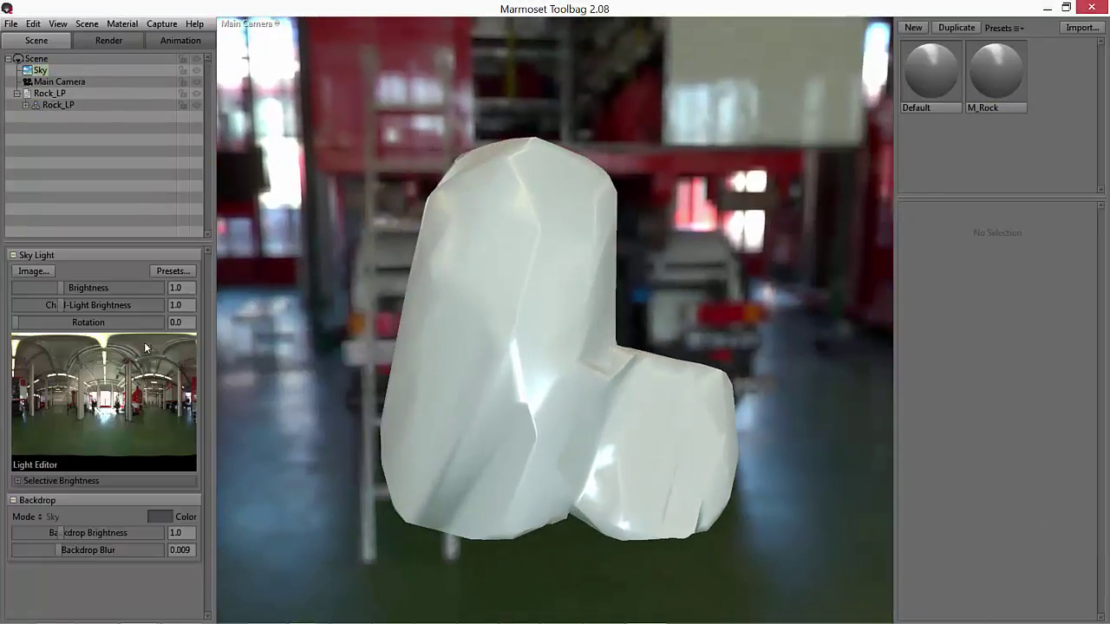
click(170, 272)
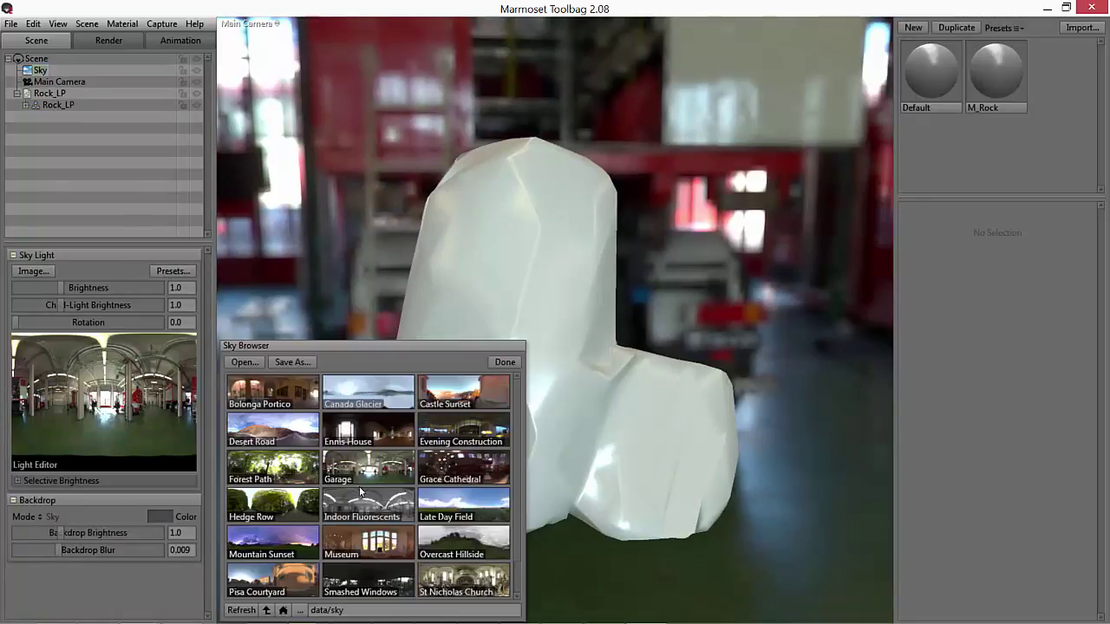
click(383, 546)
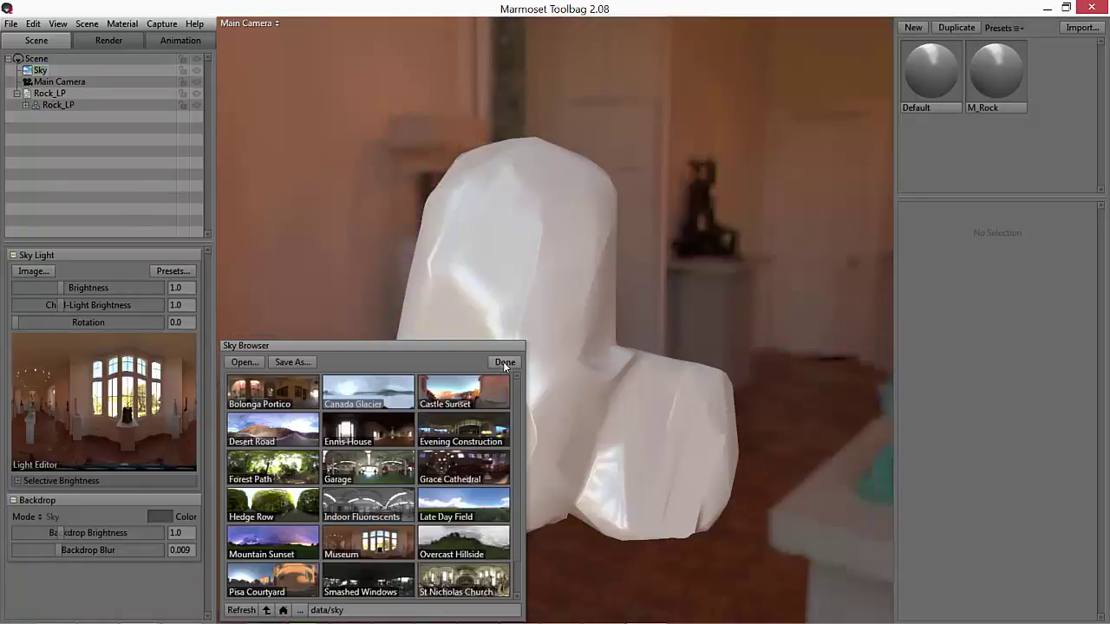
click(505, 362)
drag(625, 248, 468, 253)
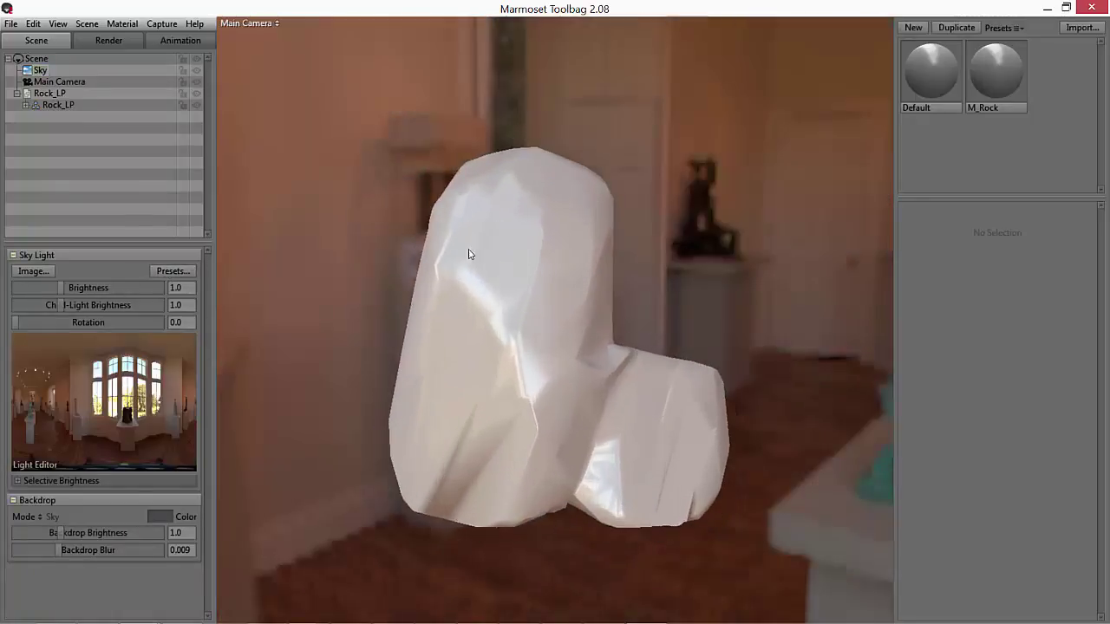
click(36, 516)
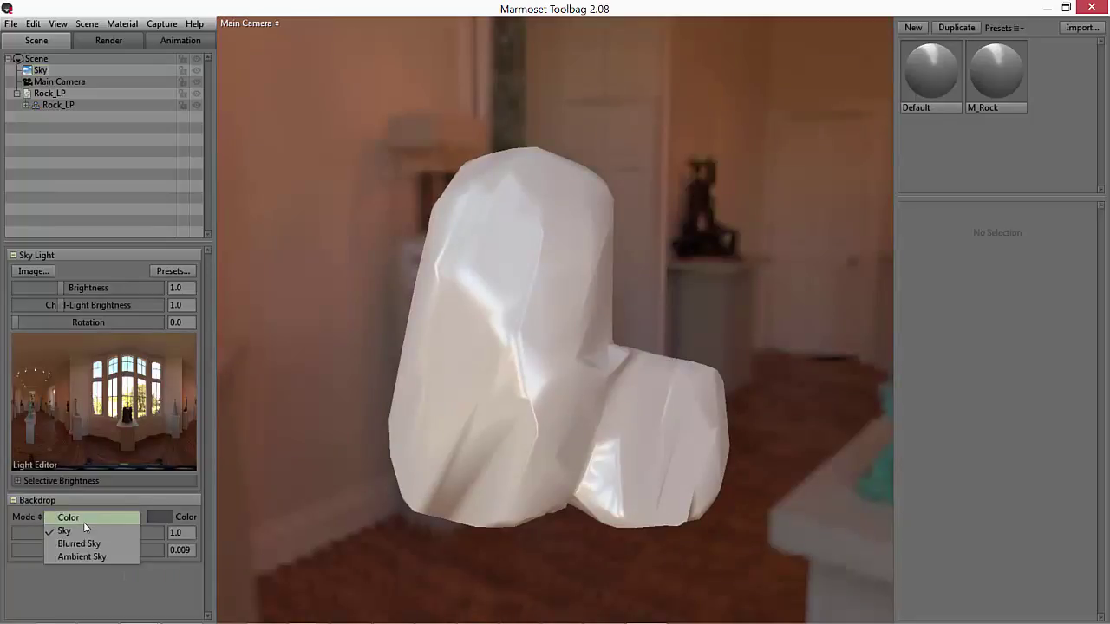
click(70, 518)
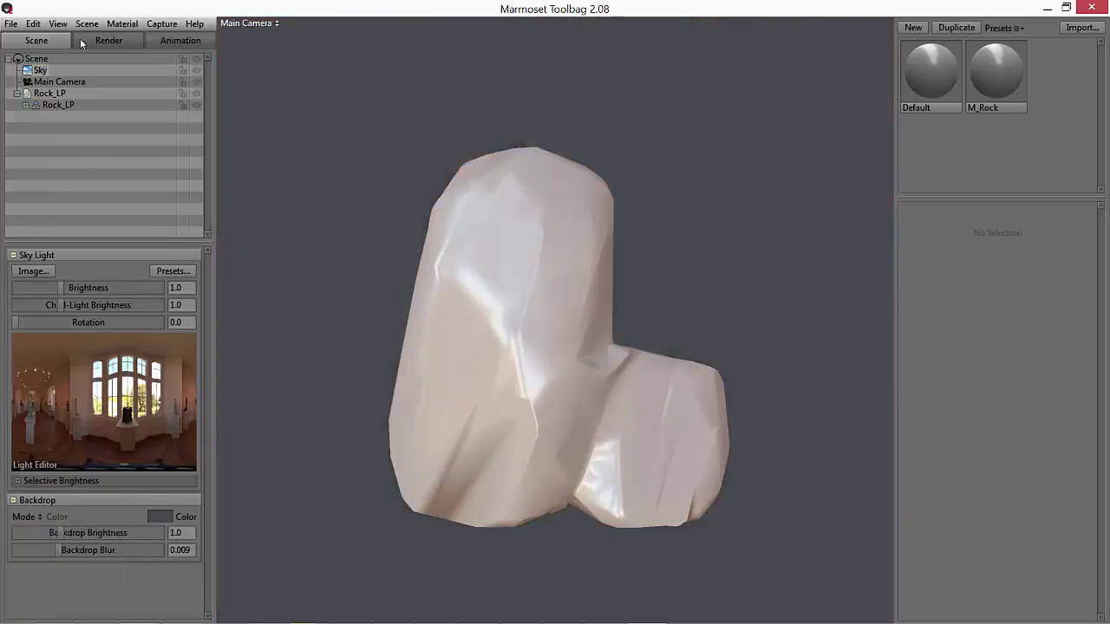
Step: Overlay the wireframe on the rock at an intensity of 0.403 to inspect its mesh, and hide it again
click(106, 41)
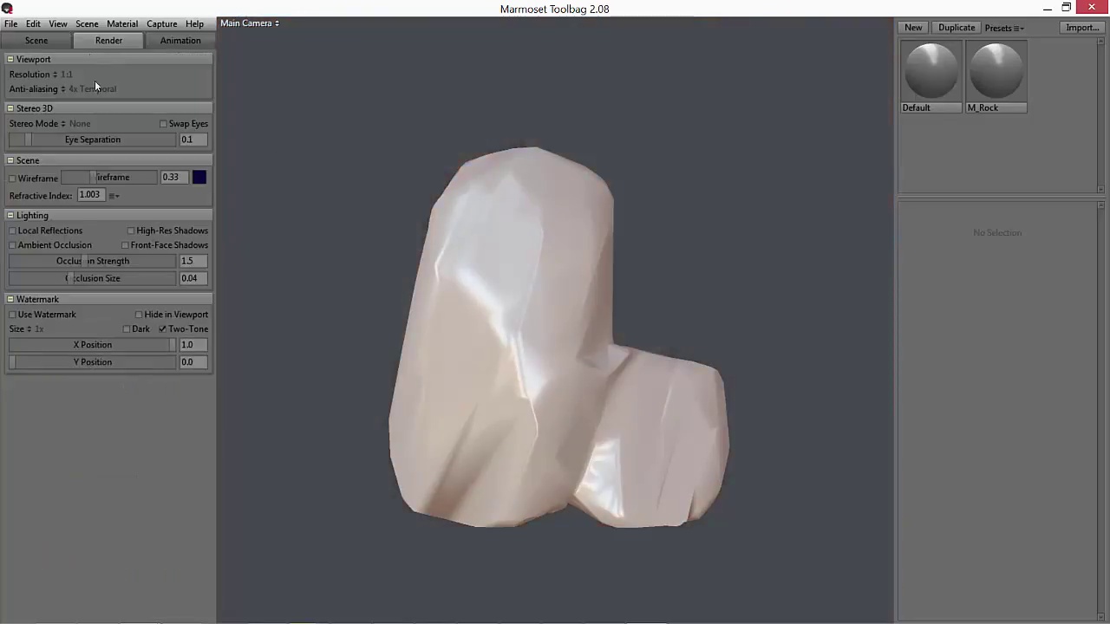
click(12, 178)
drag(91, 177, 100, 177)
drag(444, 258, 485, 268)
click(12, 179)
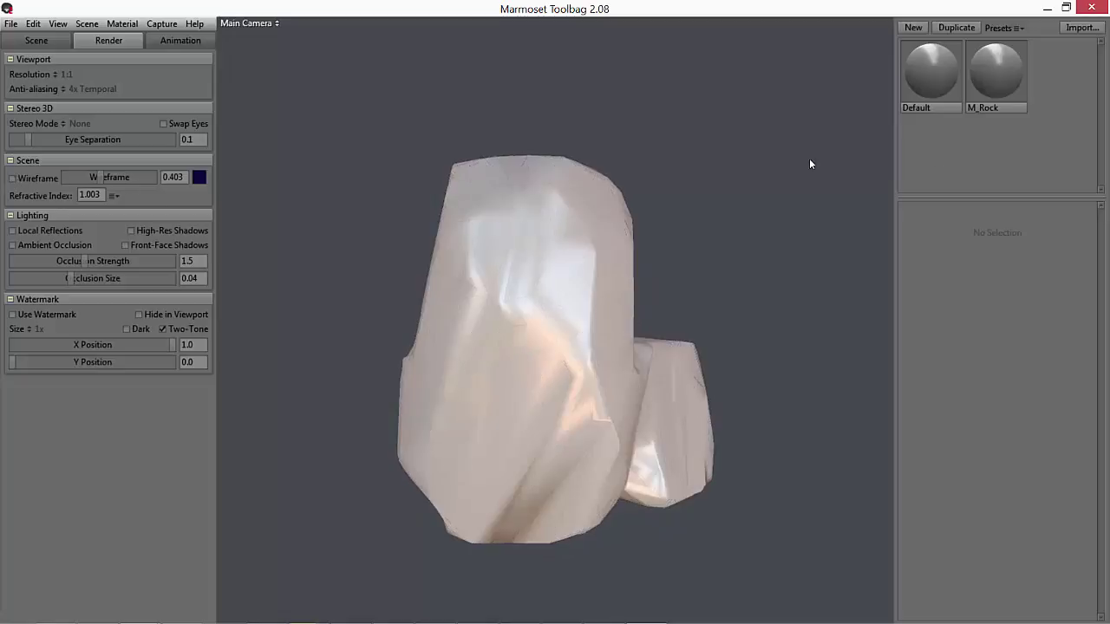
Step: Assign Baked_normals.jpg from the Desktop as the normal map of the M_Rock material and check it on the rock
click(990, 85)
click(908, 259)
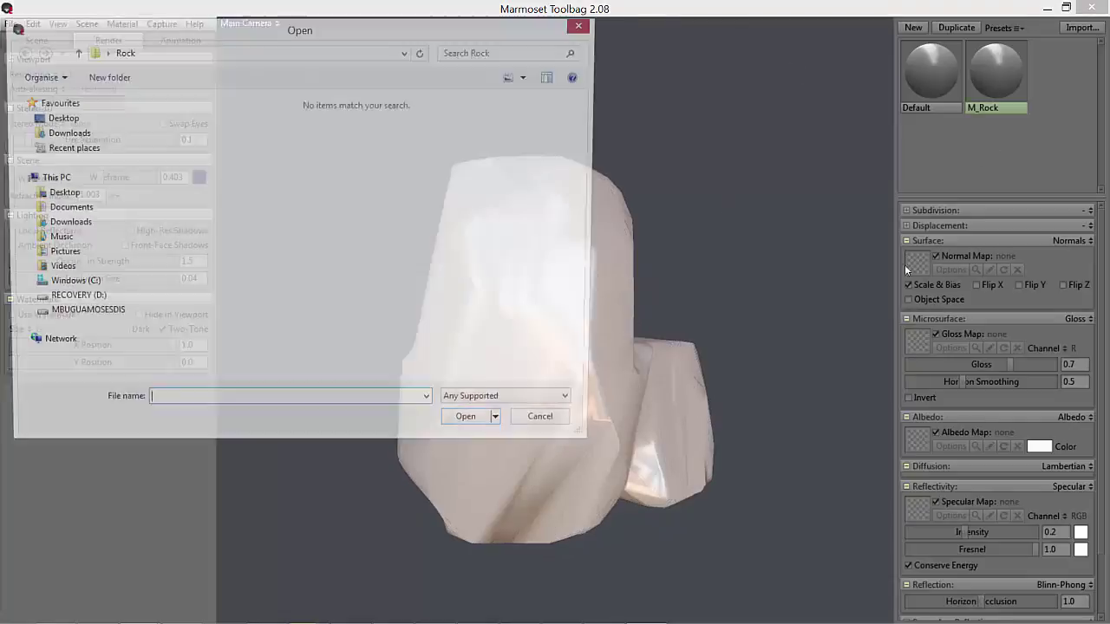
click(91, 122)
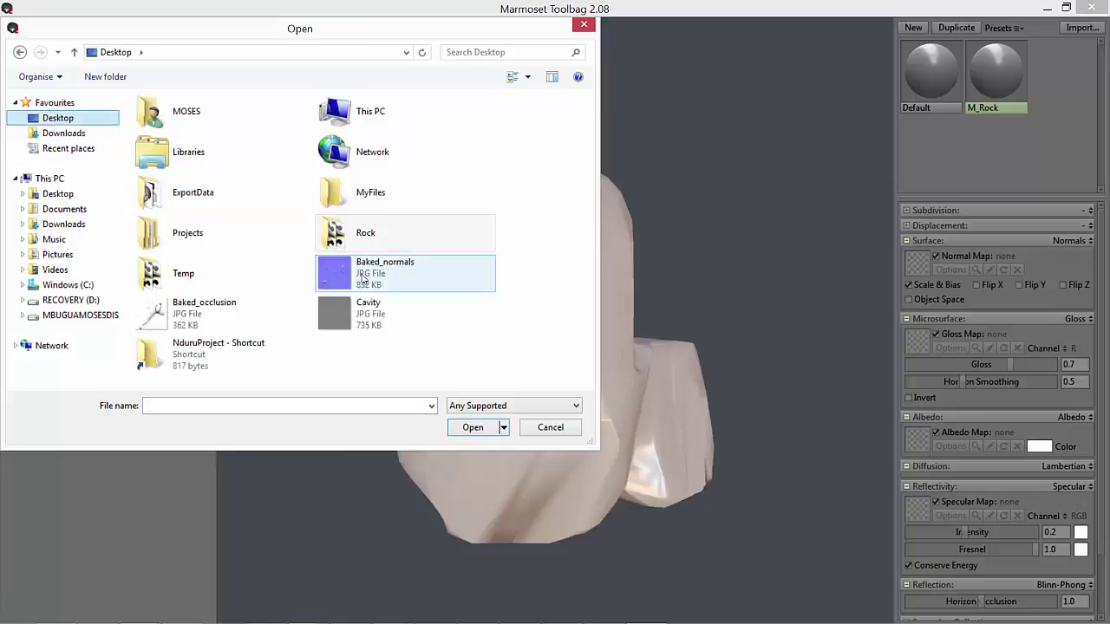
double_click(368, 273)
drag(343, 274, 138, 232)
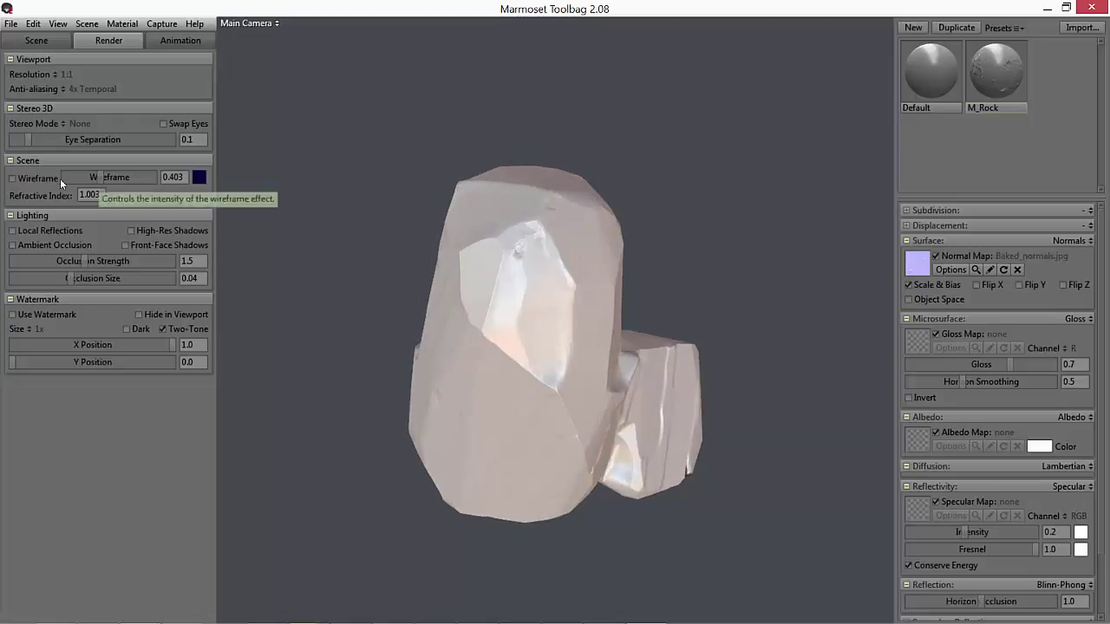
Step: Show the wireframe over the normal-mapped rock, fade its intensity to 0.0 and turn the overlay off
click(28, 178)
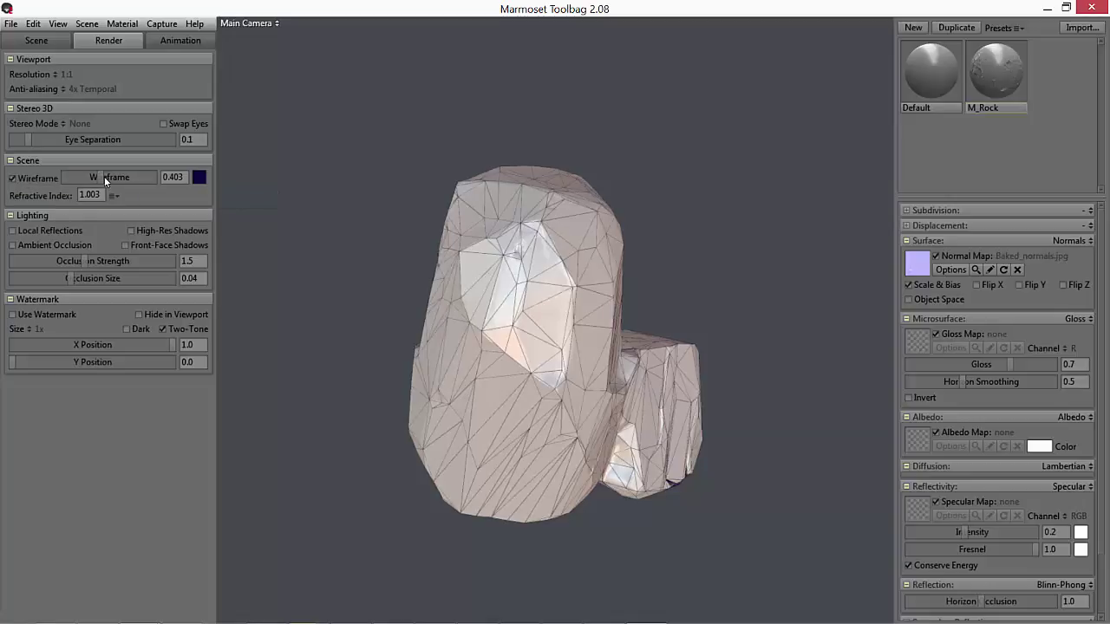
drag(104, 176, 28, 138)
click(14, 178)
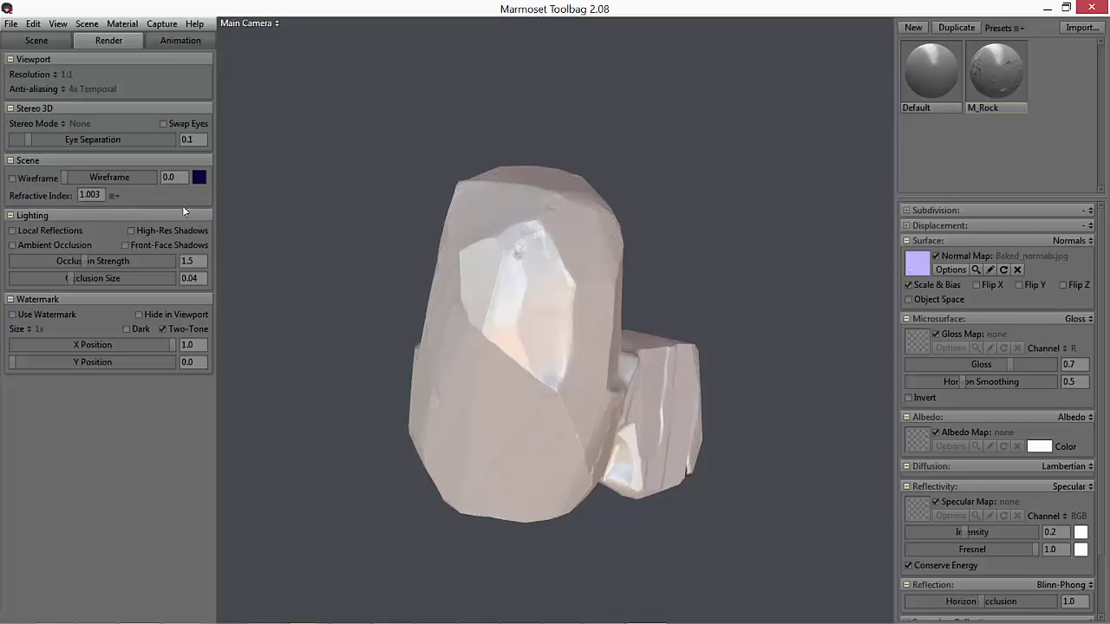
Step: Set the gloss of the M_Rock material to 0.742 and check the highlights from different sides
drag(468, 286, 659, 243)
drag(987, 365, 919, 343)
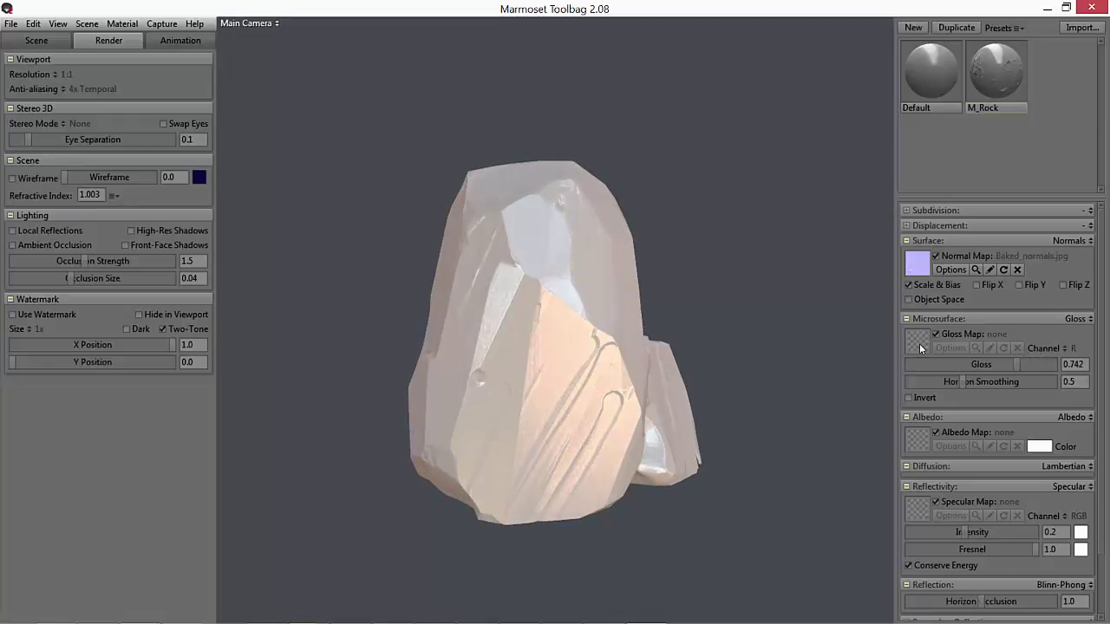
drag(579, 240, 507, 240)
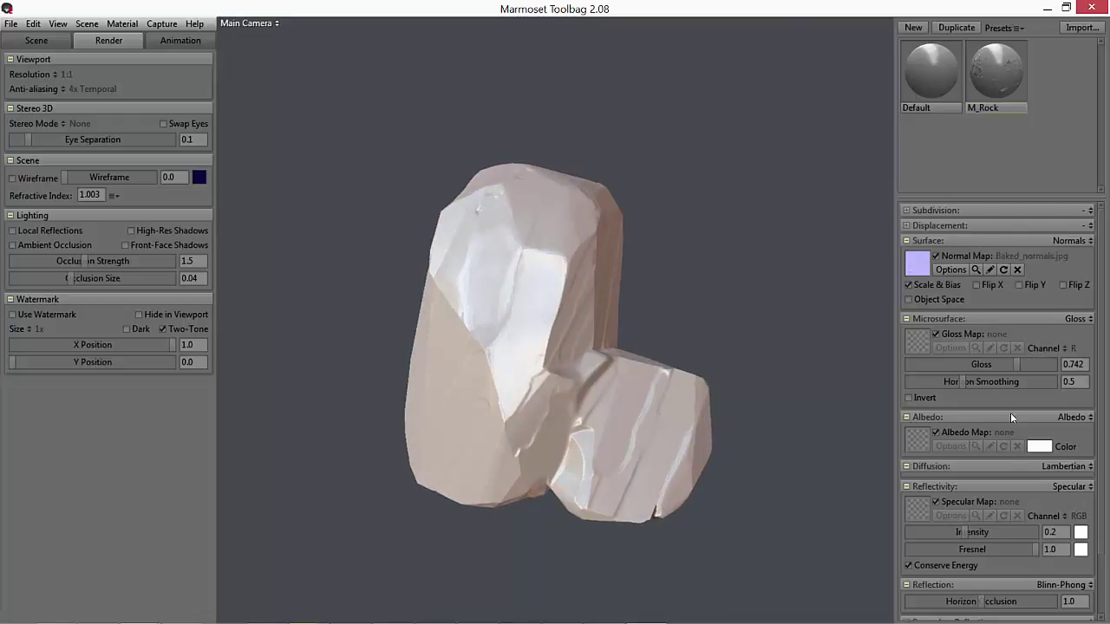
Step: Enable occlusion on M_Rock with Baked_occlusion.jpg from the Desktop as its map, and examine the rock's crevices up close
scroll(1004, 450, down, 3)
click(1070, 569)
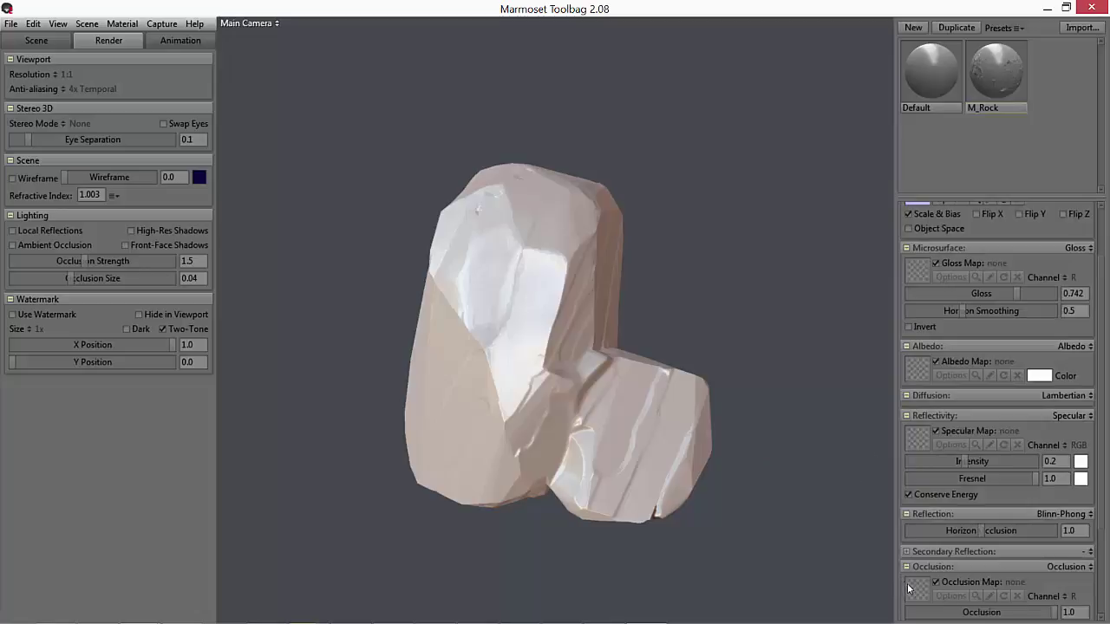
click(910, 590)
double_click(219, 321)
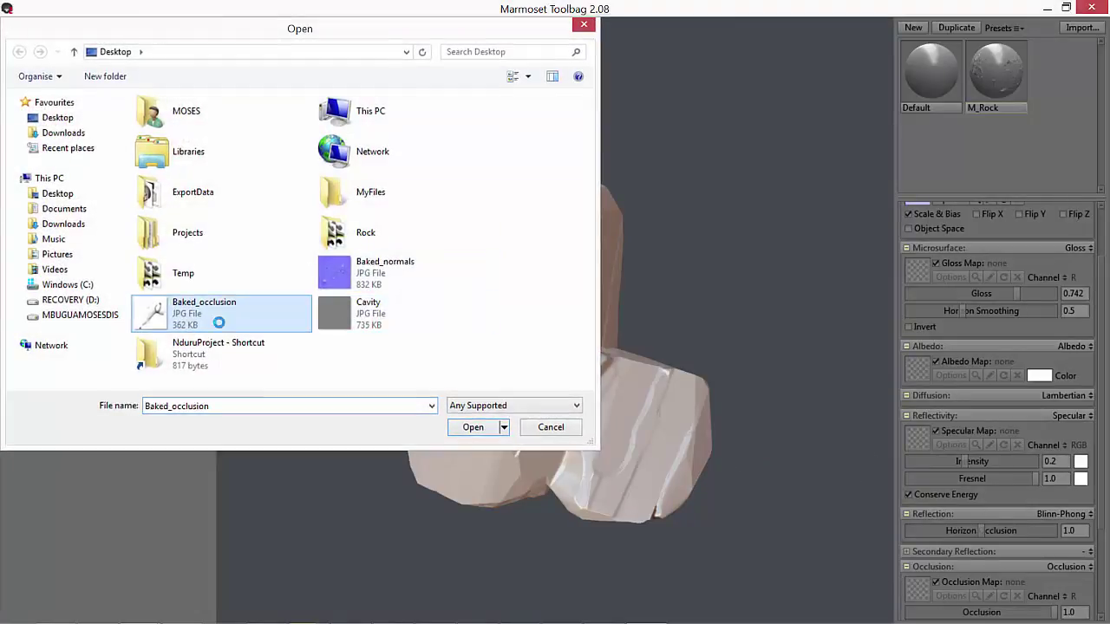
drag(700, 280, 461, 257)
scroll(549, 382, up, 5)
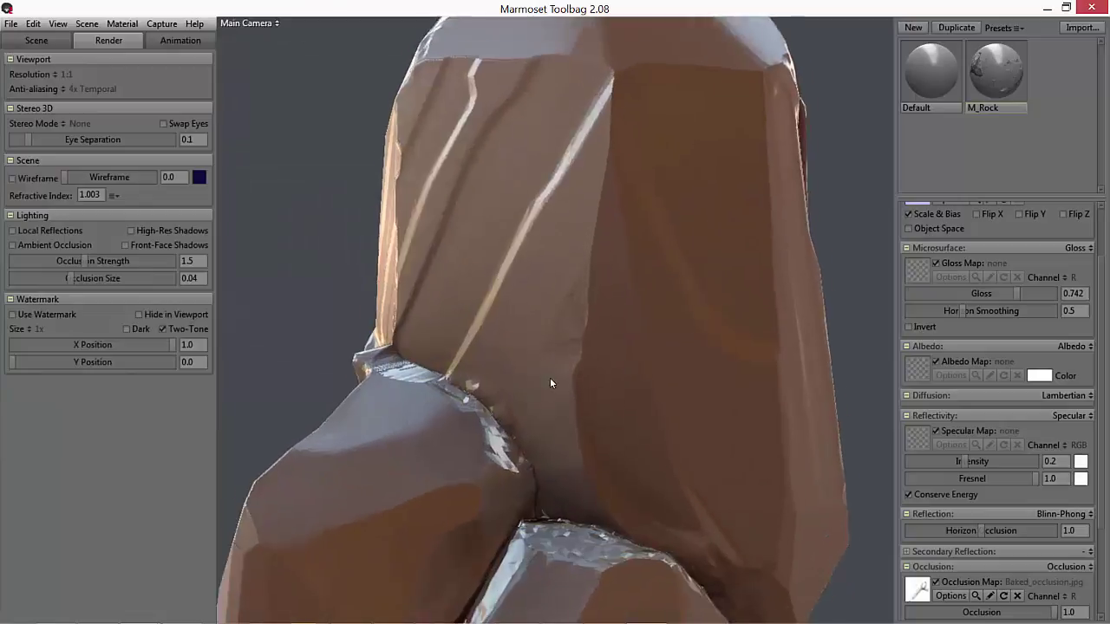
scroll(550, 382, down, 5)
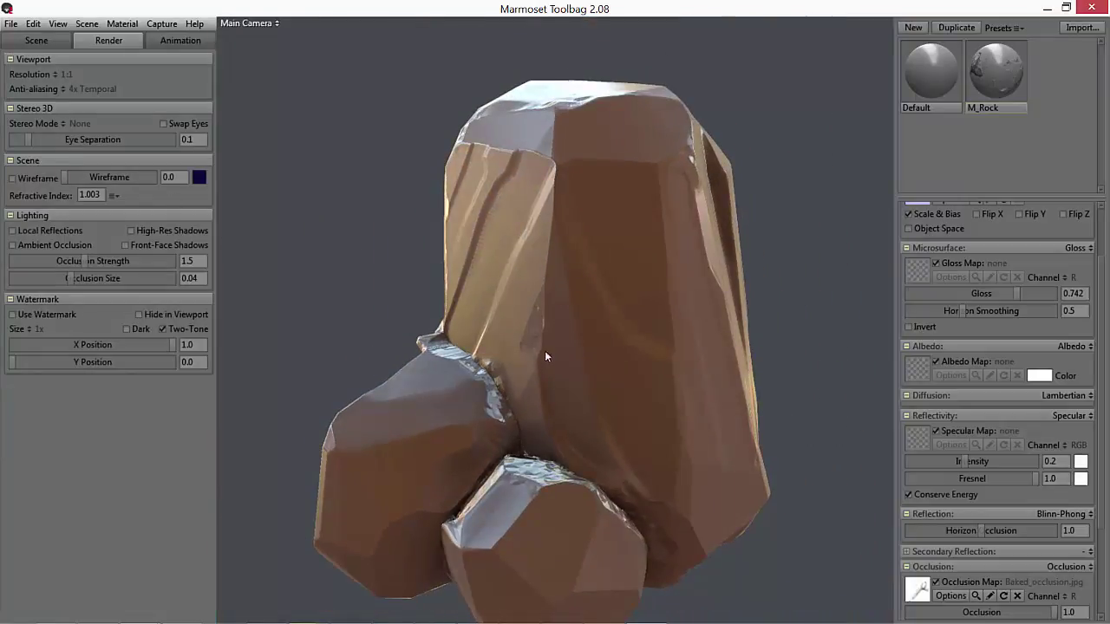
scroll(632, 305, down, 5)
mouse_move(775, 212)
mouse_down()
mouse_move(537, 166)
mouse_move(816, 176)
mouse_move(734, 252)
mouse_move(749, 203)
mouse_move(621, 236)
mouse_move(513, 214)
mouse_up()
Step: Hide the interface around the viewport and inspect the finished rock from several angles
key(Tab)
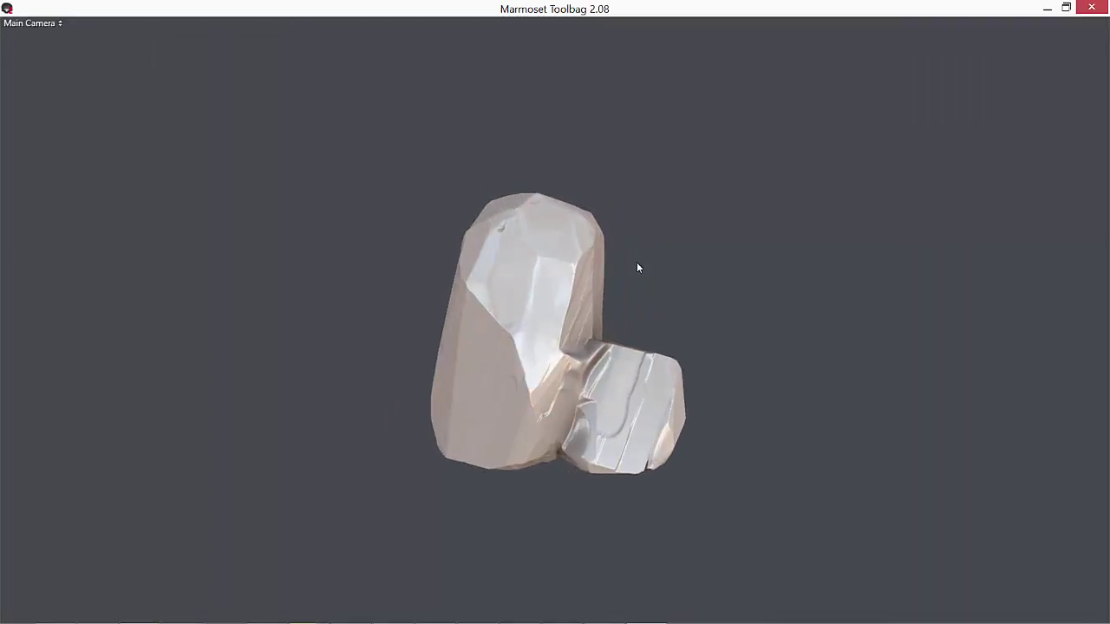
mouse_move(637, 267)
mouse_down()
mouse_move(656, 285)
mouse_move(614, 271)
mouse_move(594, 242)
mouse_move(760, 310)
mouse_move(797, 294)
mouse_move(640, 247)
mouse_up()
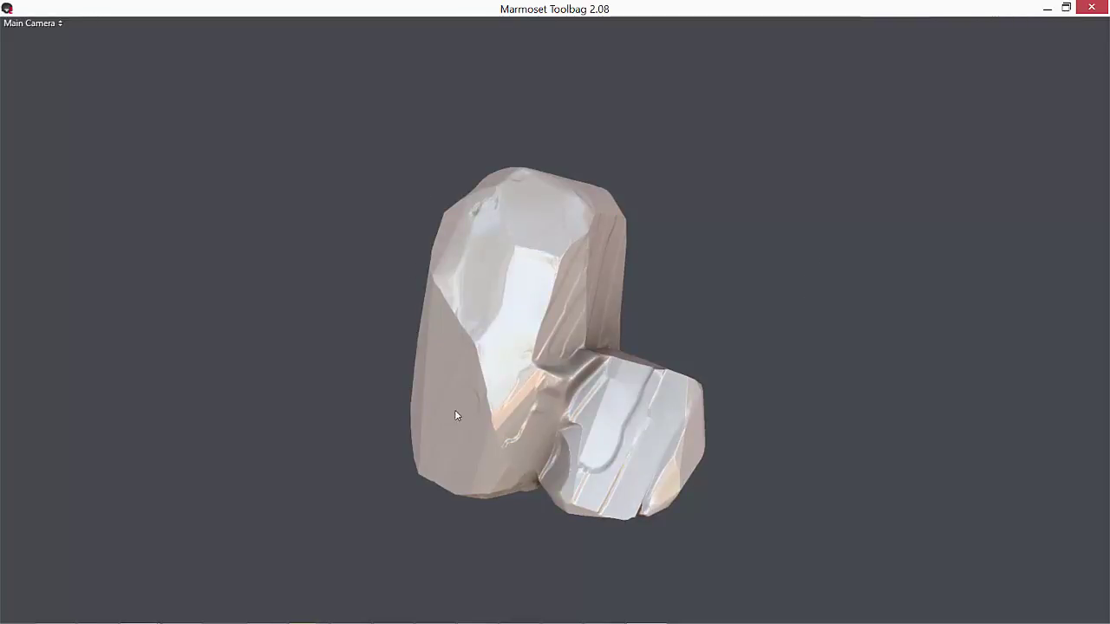
drag(846, 248, 705, 199)
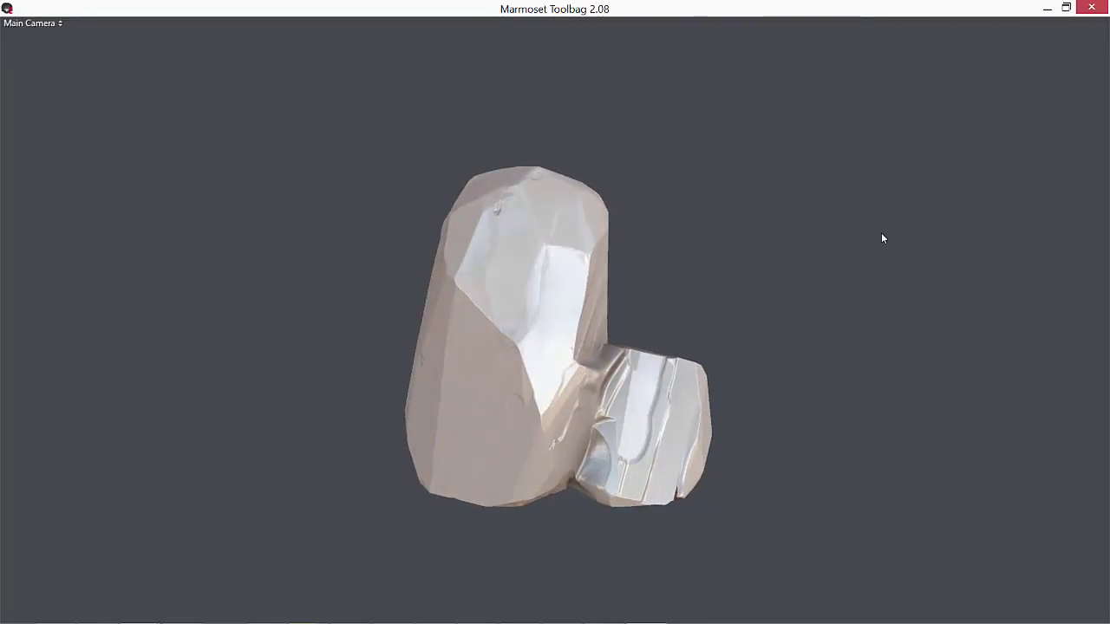
mouse_move(872, 574)
click(517, 611)
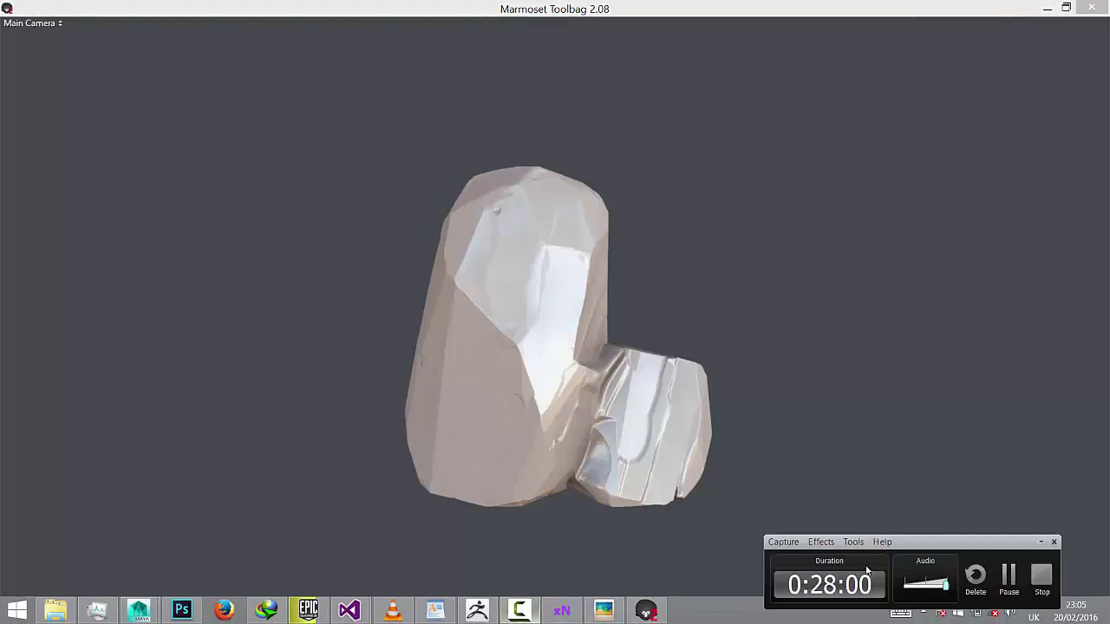